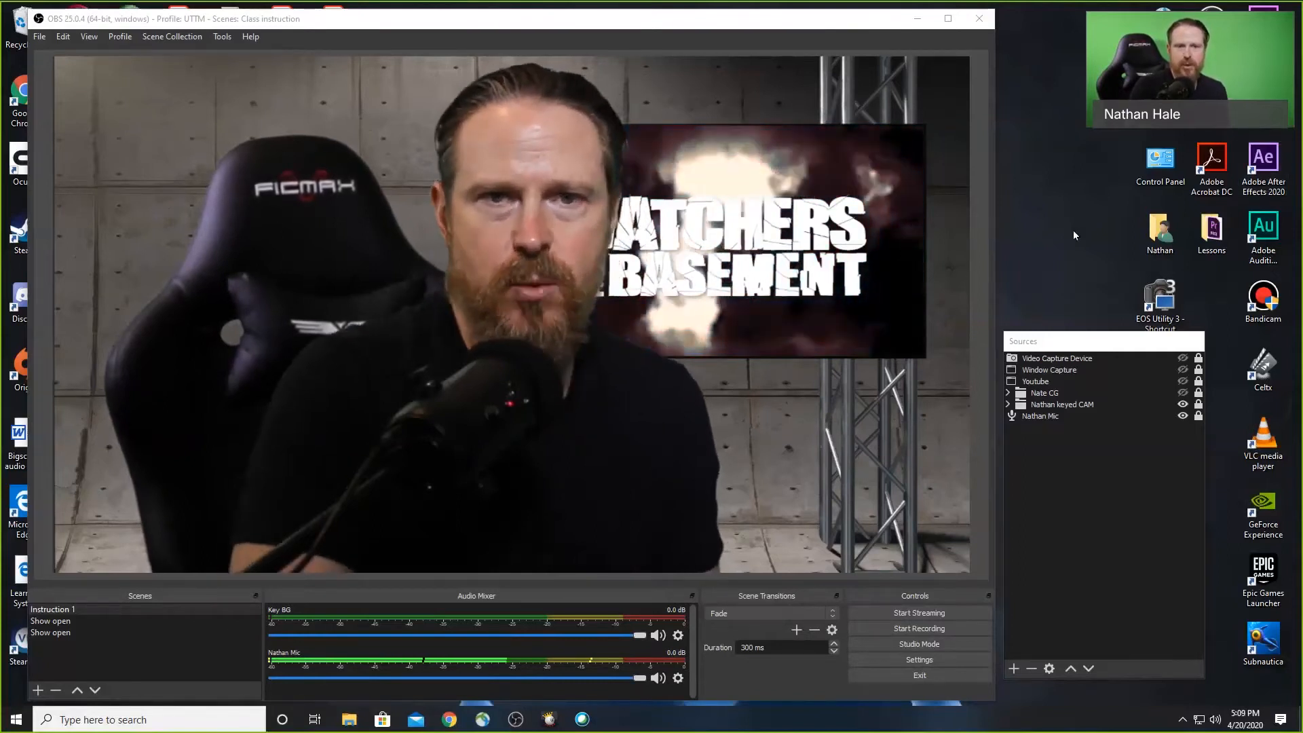
# - Open the OBS settings and review all General options, from output and source snapping through studio mode and multiview
pyautogui.click(908, 659)
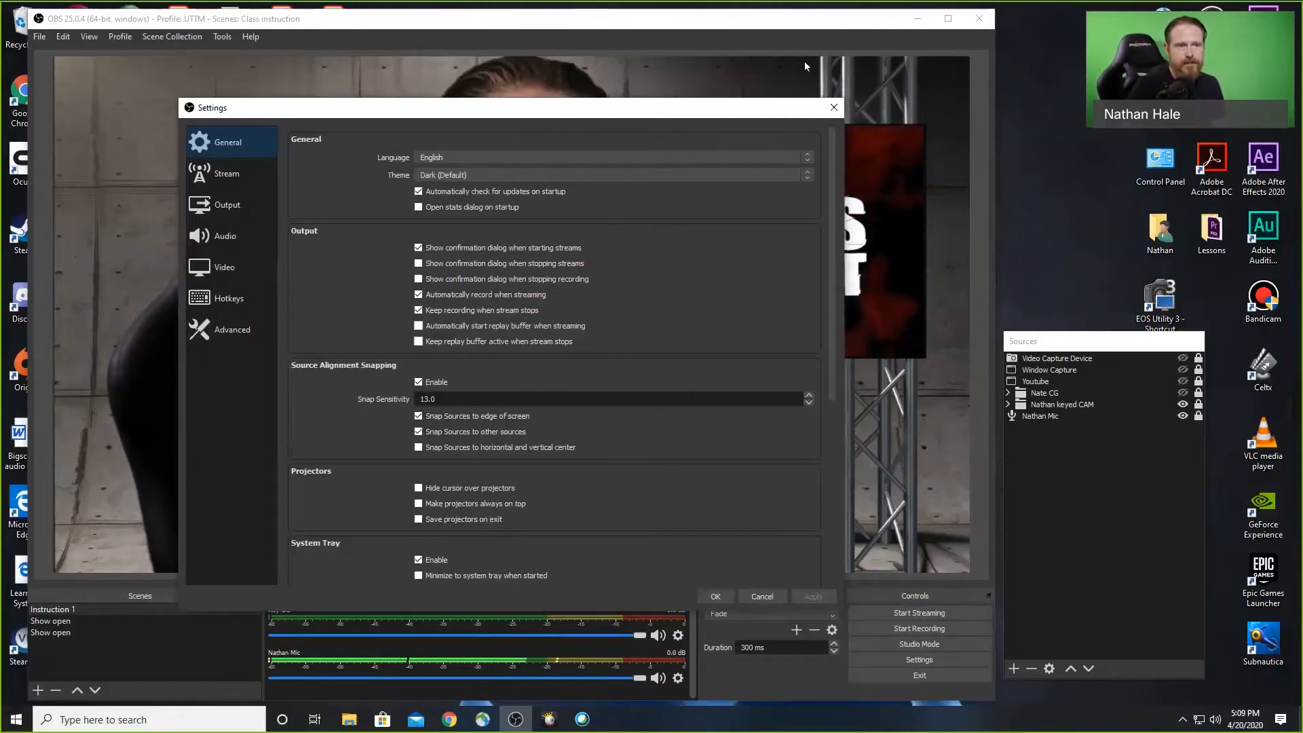
pyautogui.moveTo(349, 108); pyautogui.dragTo(305, 71)
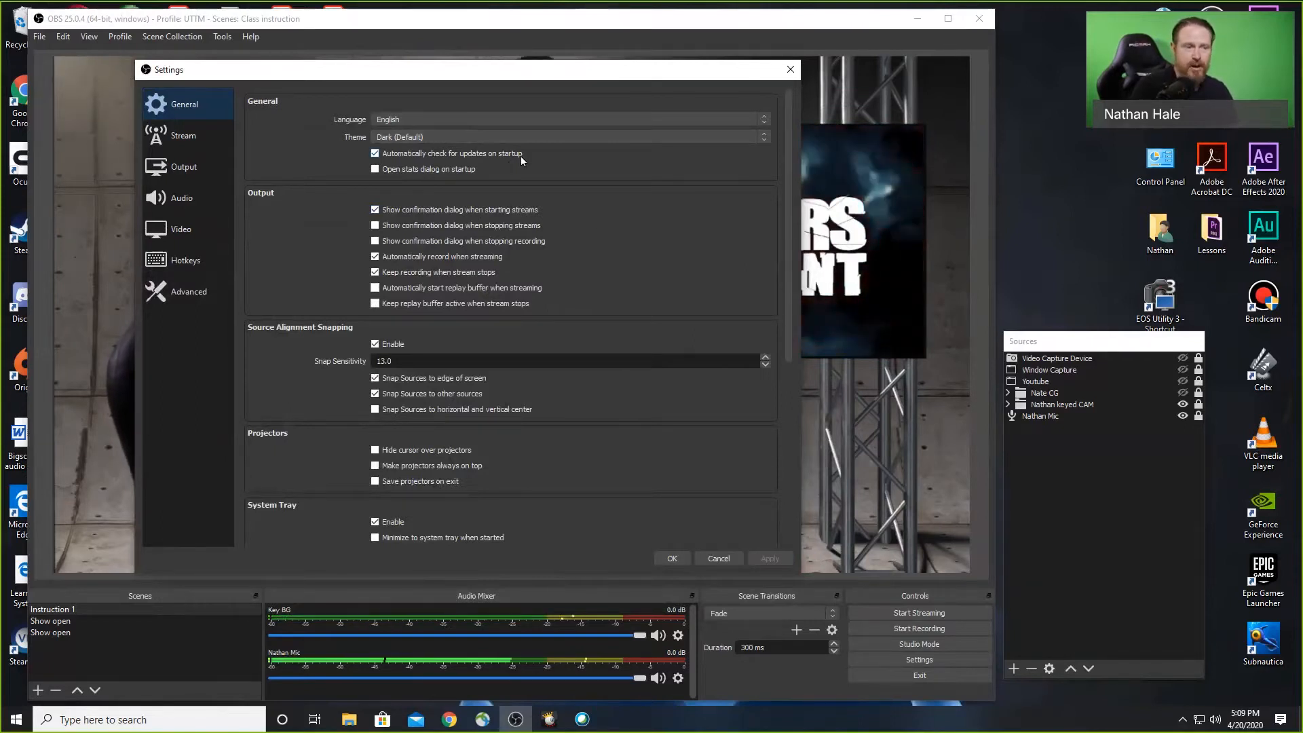
pyautogui.scroll(-1, 591, 222)
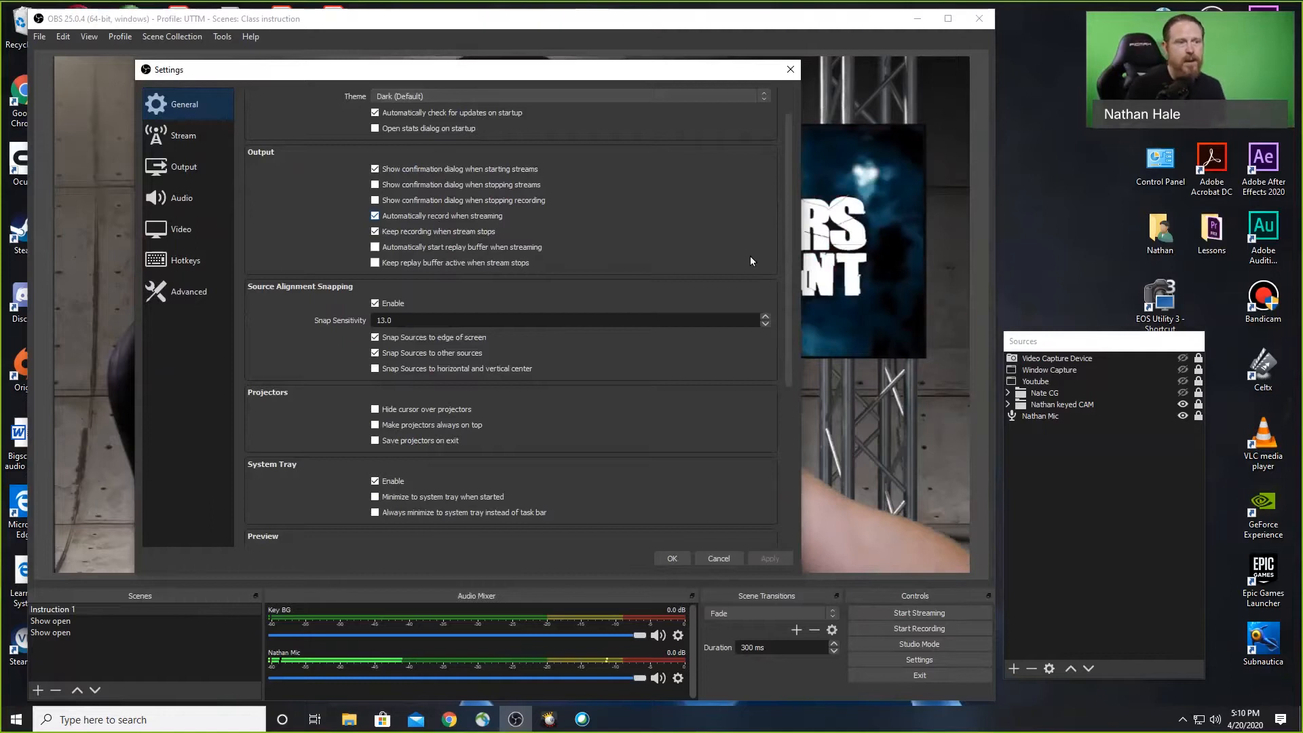
pyautogui.scroll(-1, 611, 251)
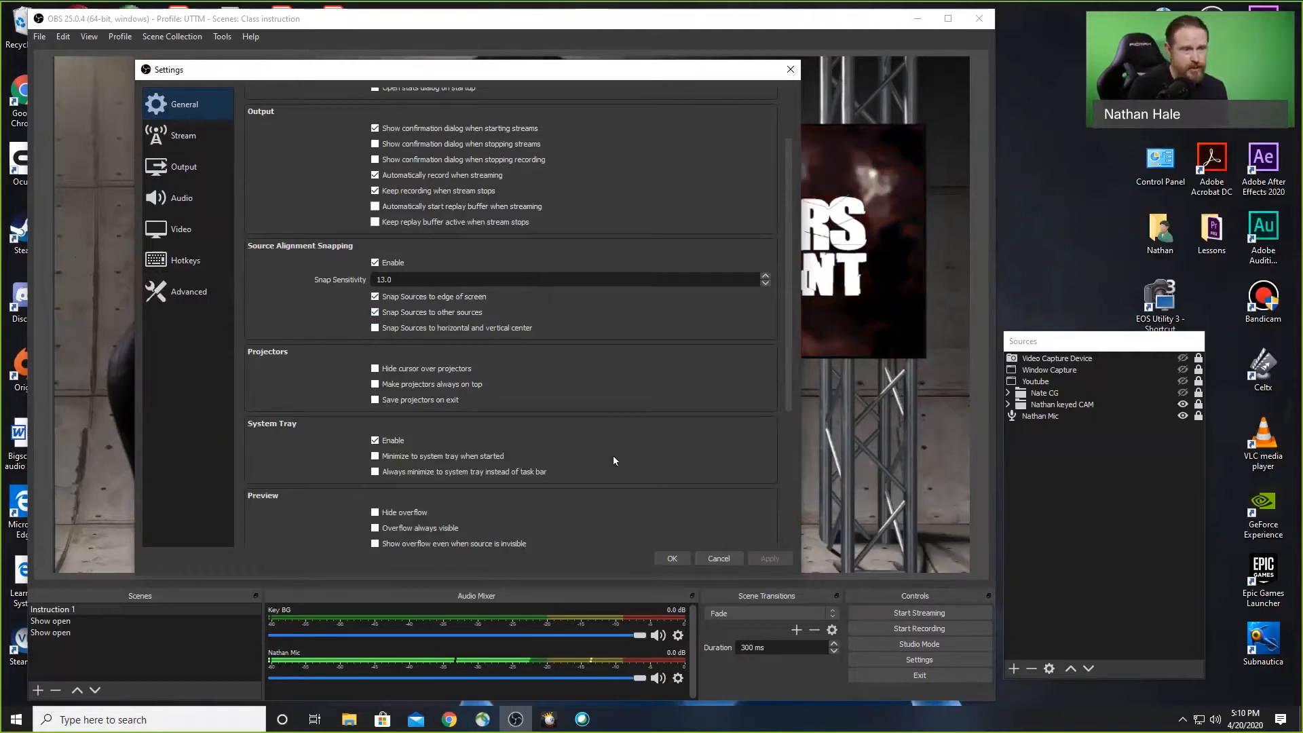
pyautogui.scroll(-3, 624, 454)
pyautogui.scroll(-3, 625, 454)
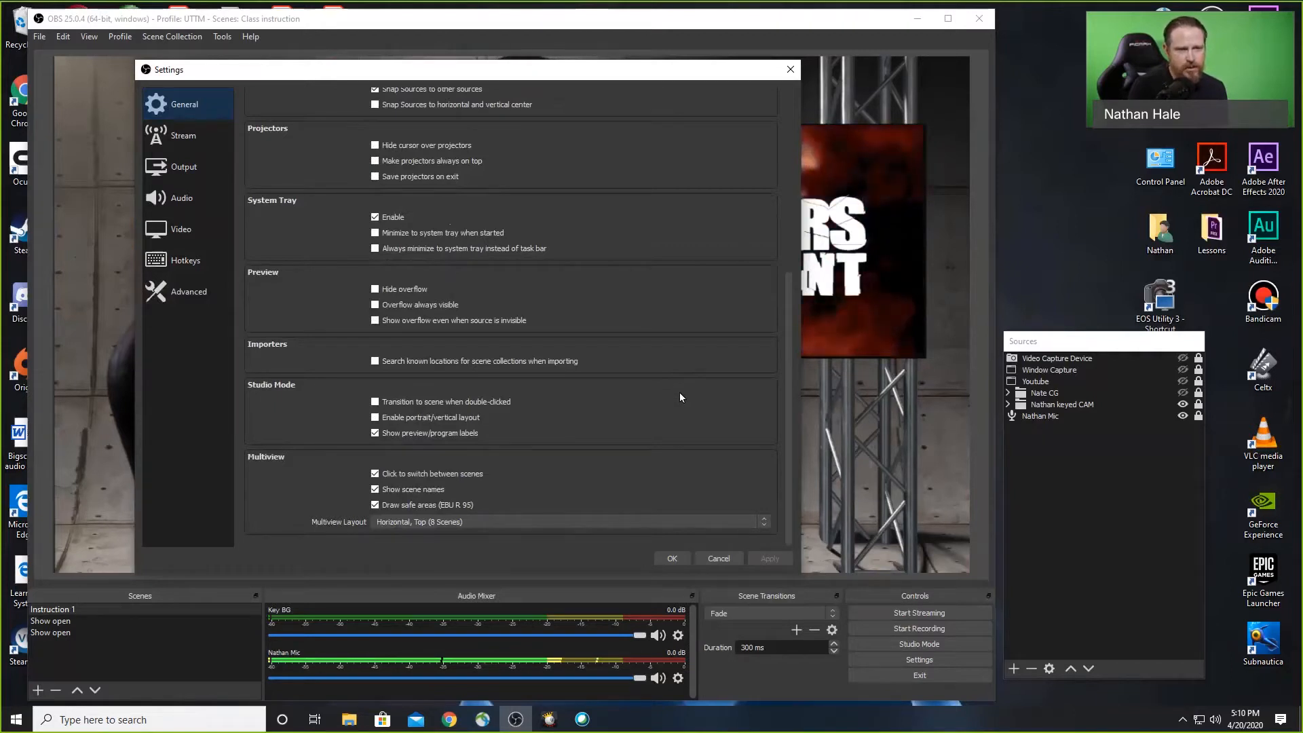
# - Show the stream settings and examine the list of available streaming services
pyautogui.click(183, 136)
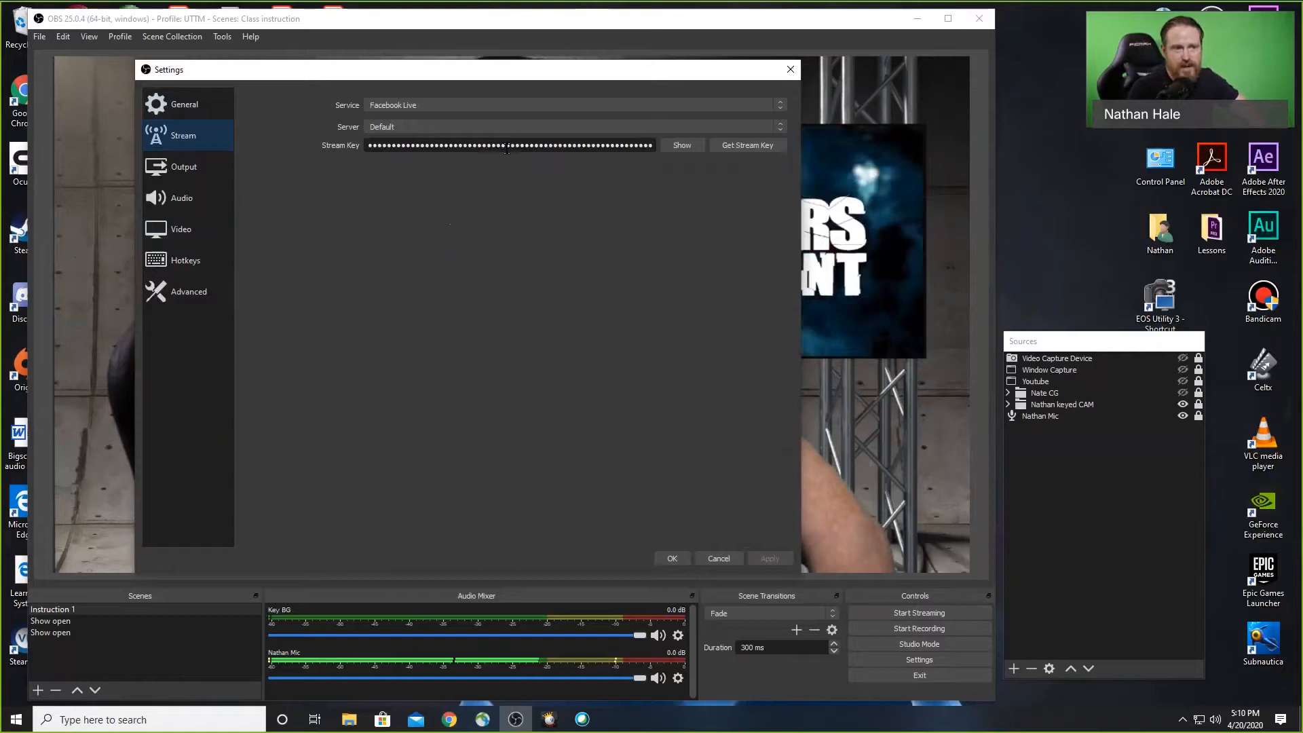
pyautogui.click(478, 105)
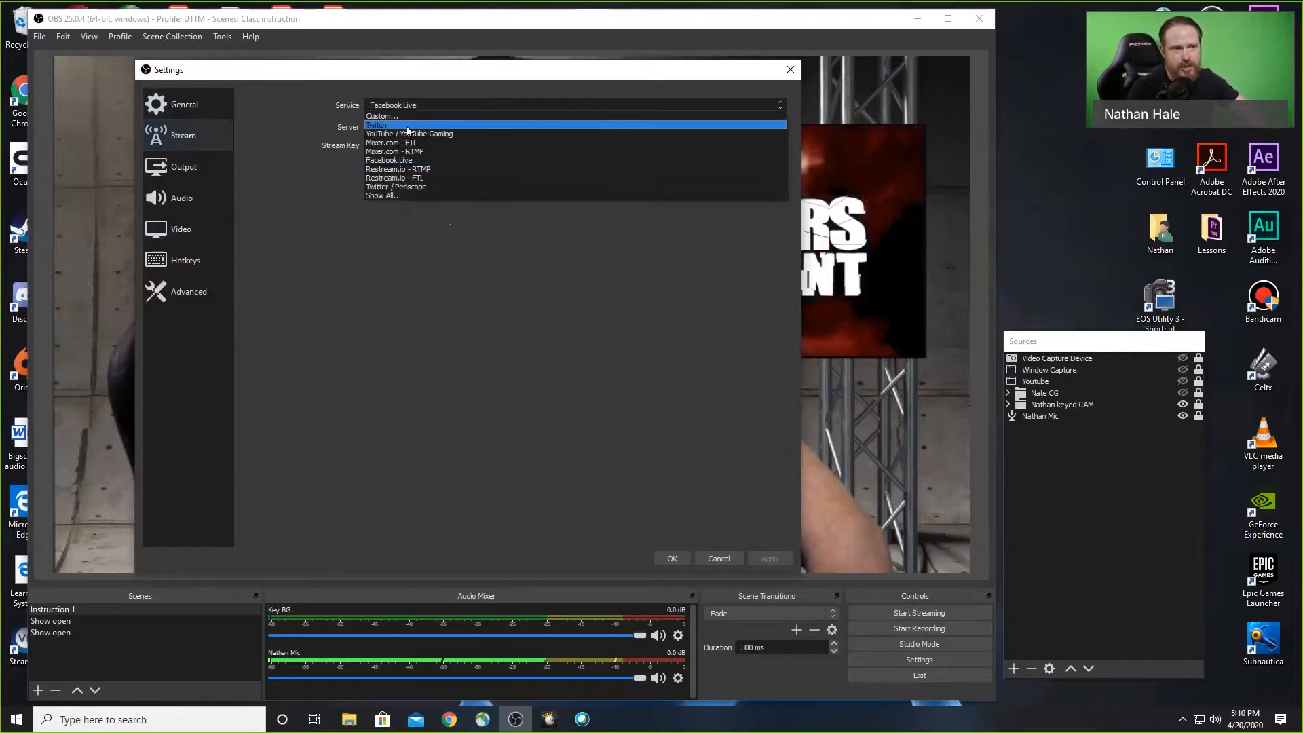
pyautogui.click(421, 298)
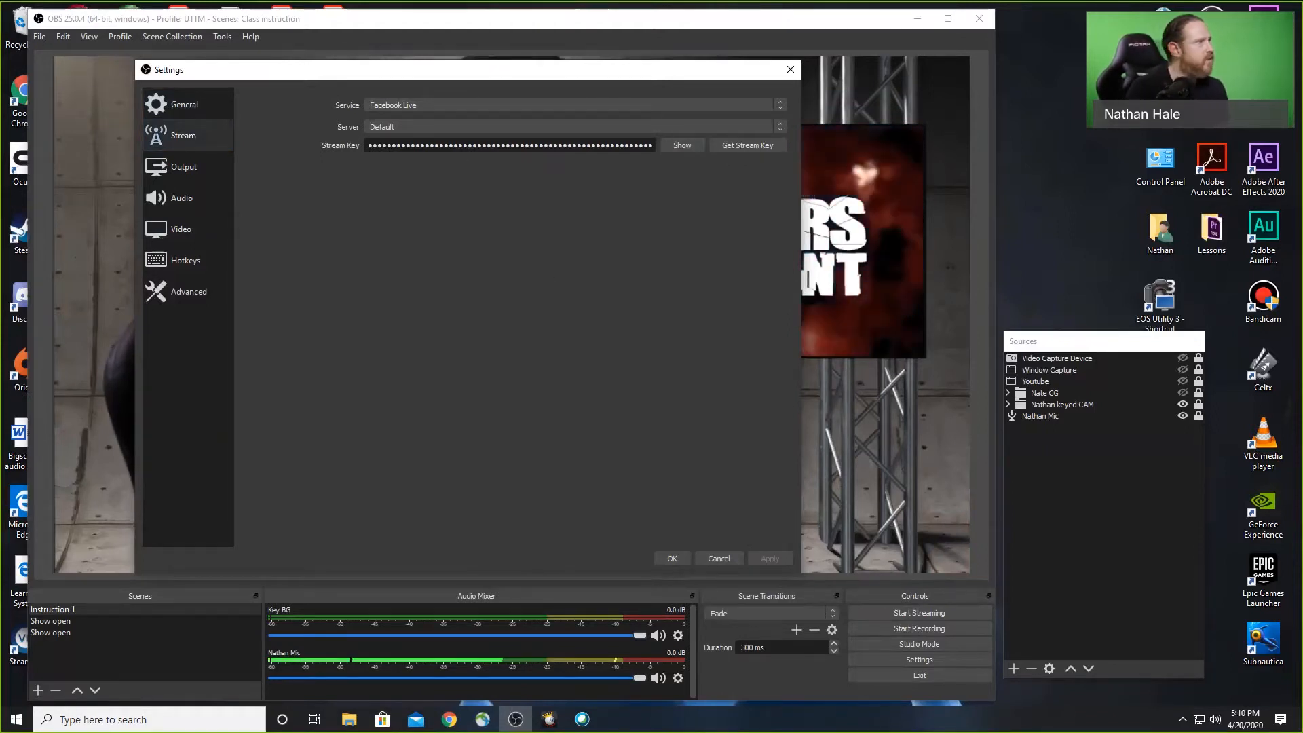
# - Switch to Facebook in Chrome and start a Live Video from a new post
pyautogui.hotkey('alt', 'Tab')
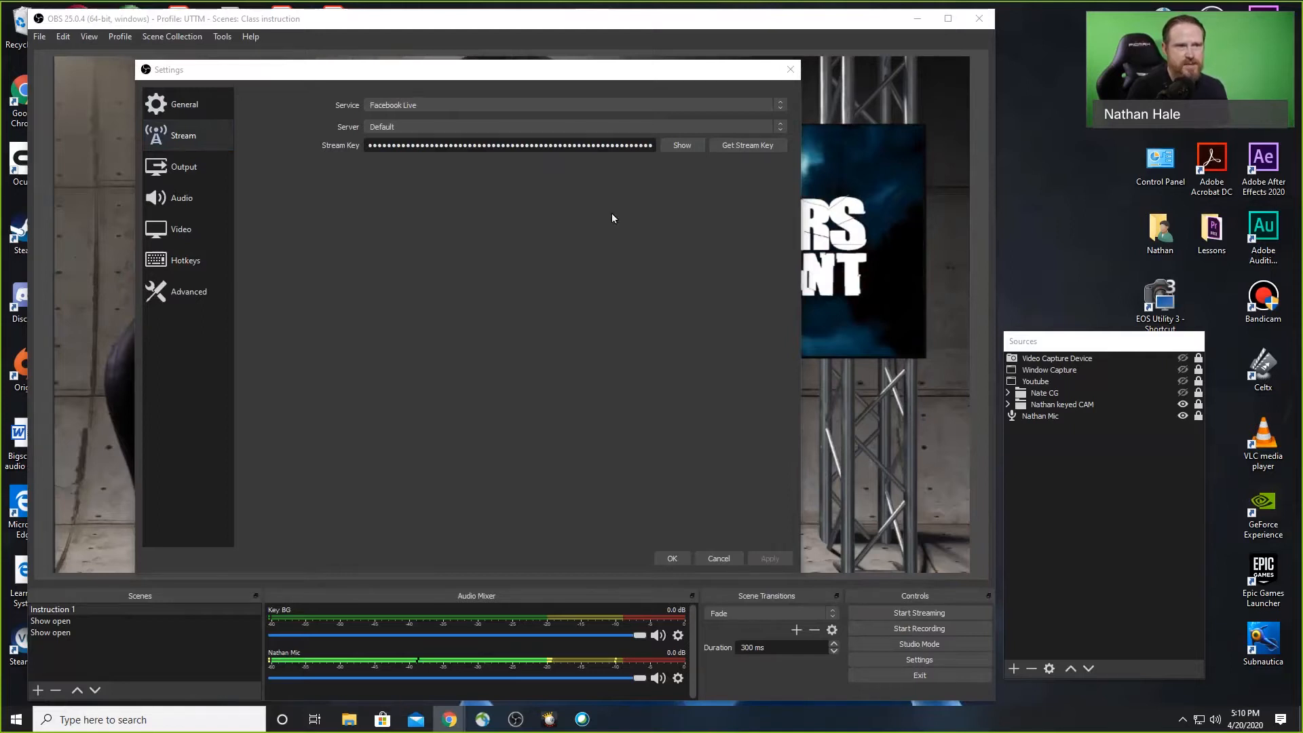
pyautogui.scroll(10, 471, 241)
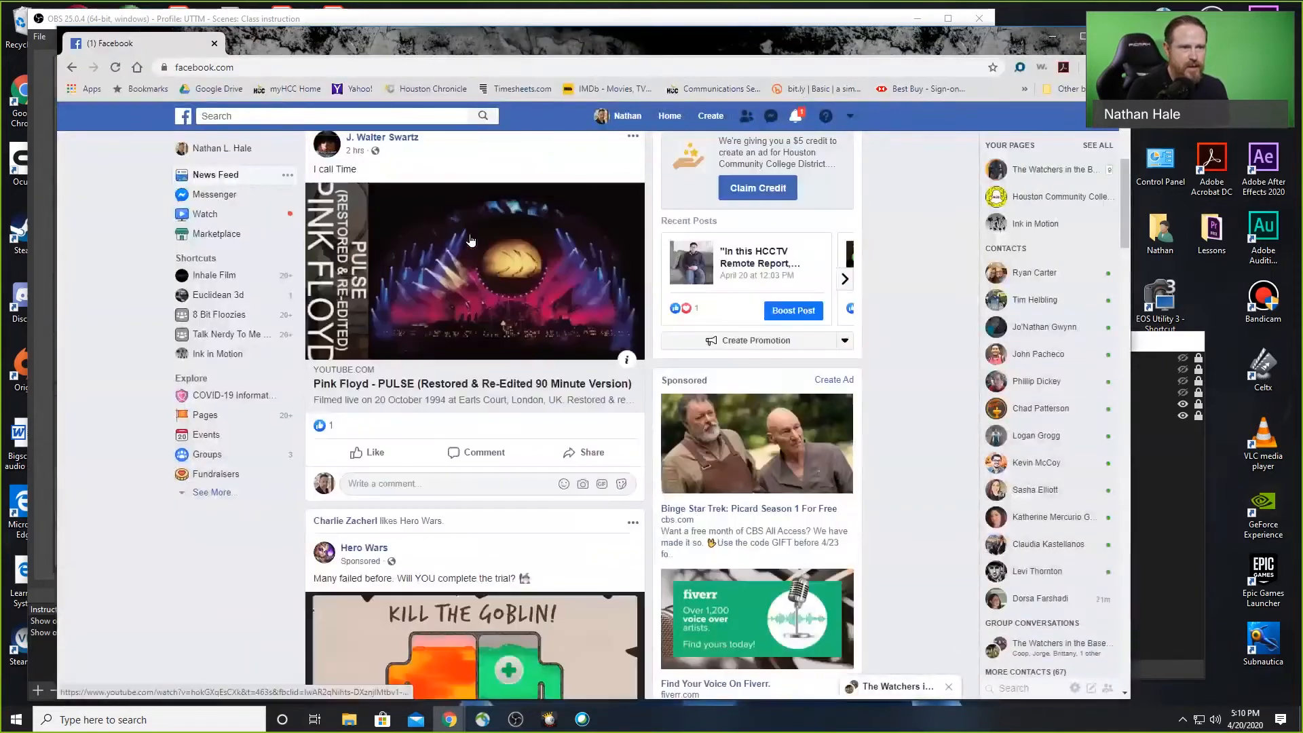
pyautogui.click(536, 189)
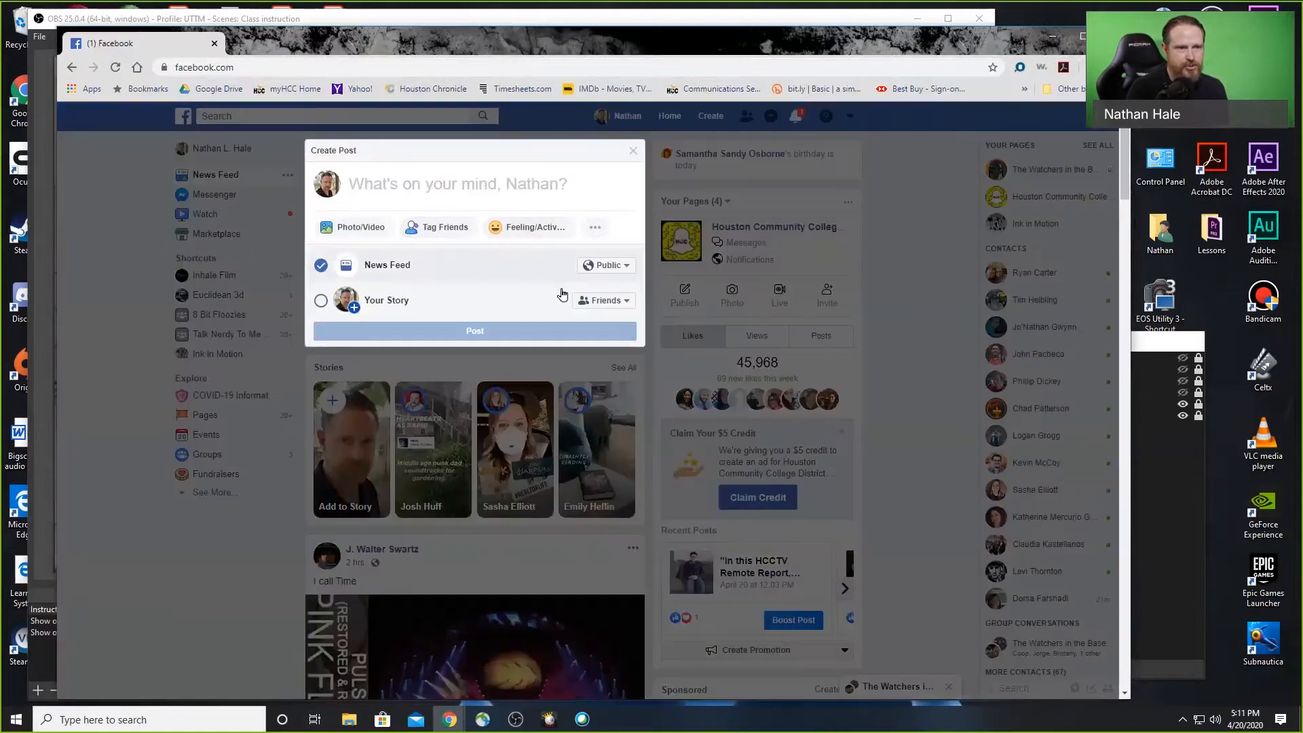
pyautogui.click(372, 171)
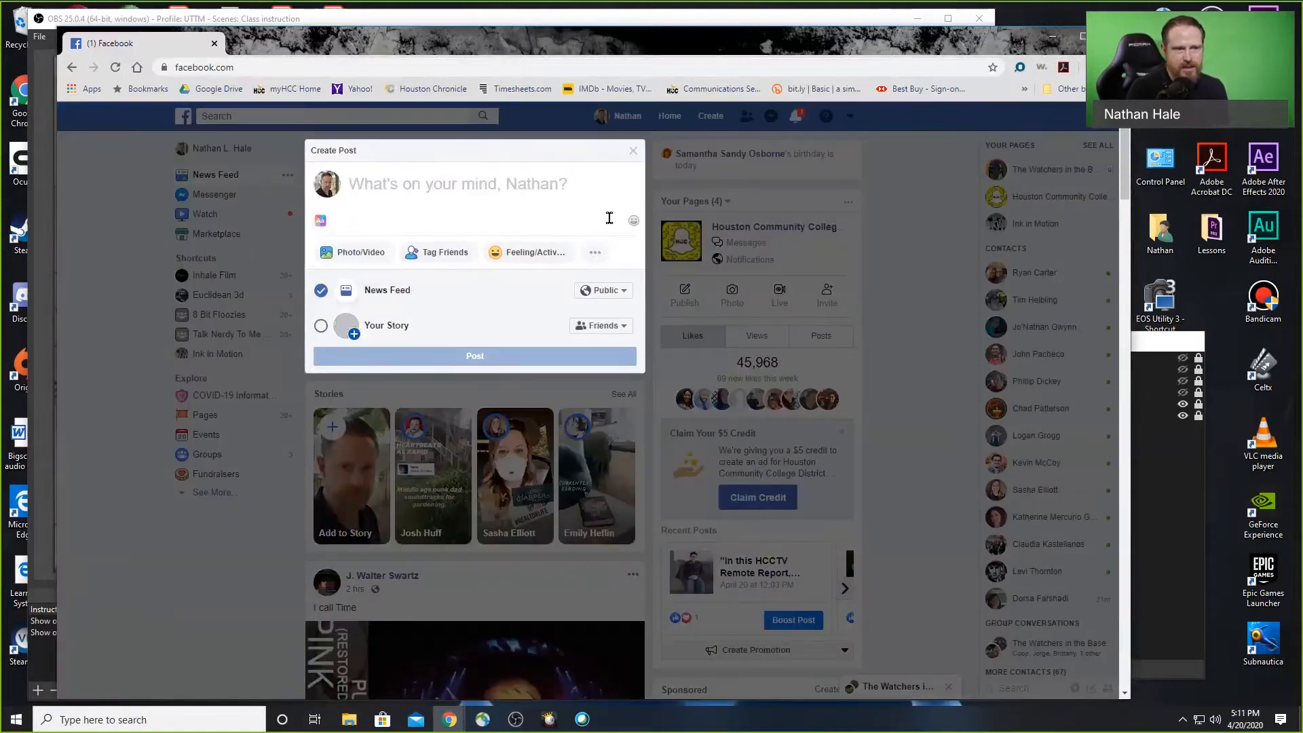
pyautogui.click(597, 255)
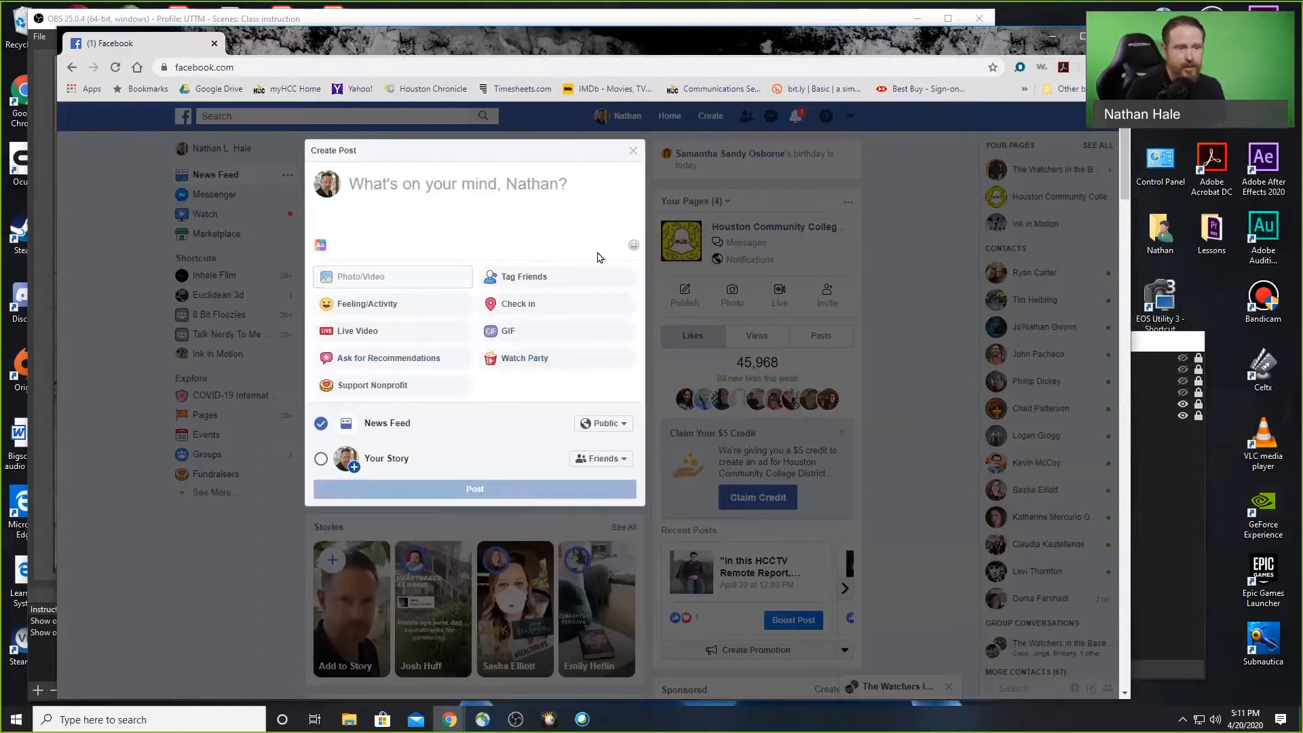
pyautogui.click(357, 331)
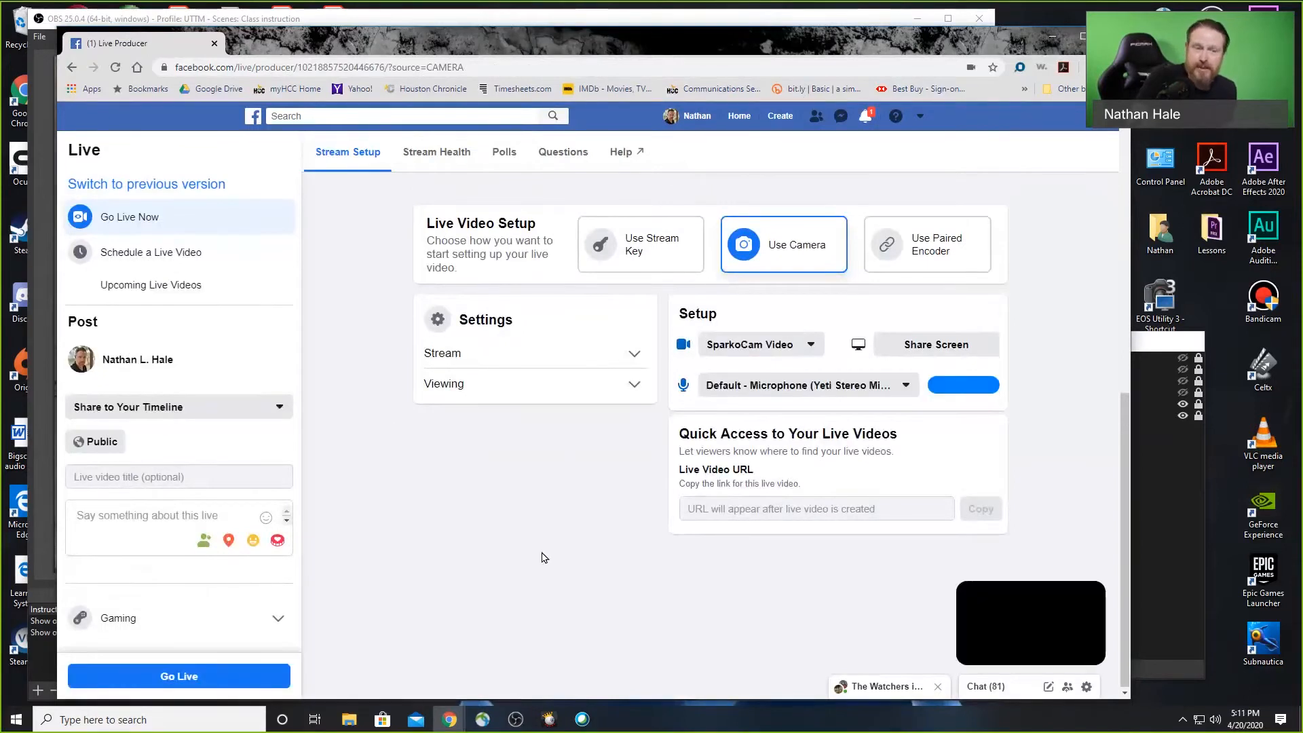
# - Examine the live video's title and description fields, its sharing destinations and the privacy audience choices
pyautogui.click(122, 483)
pyautogui.click(99, 517)
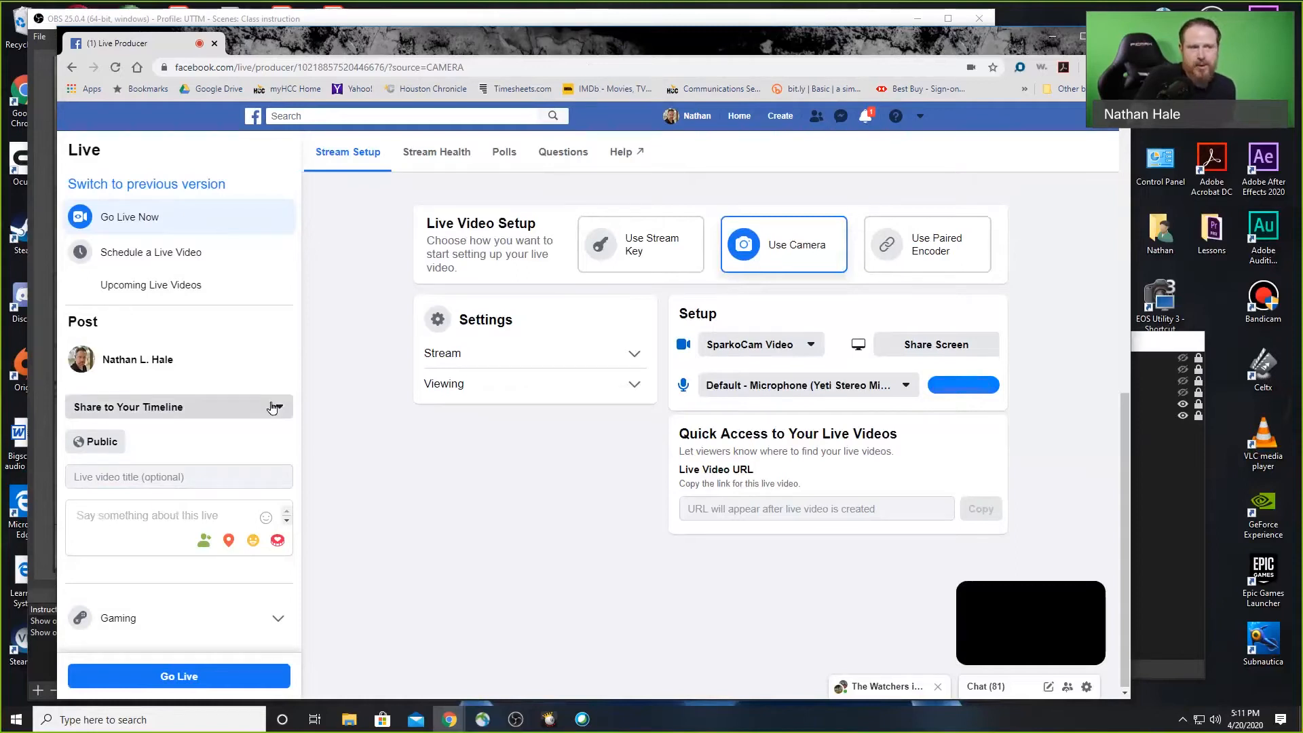
pyautogui.click(279, 408)
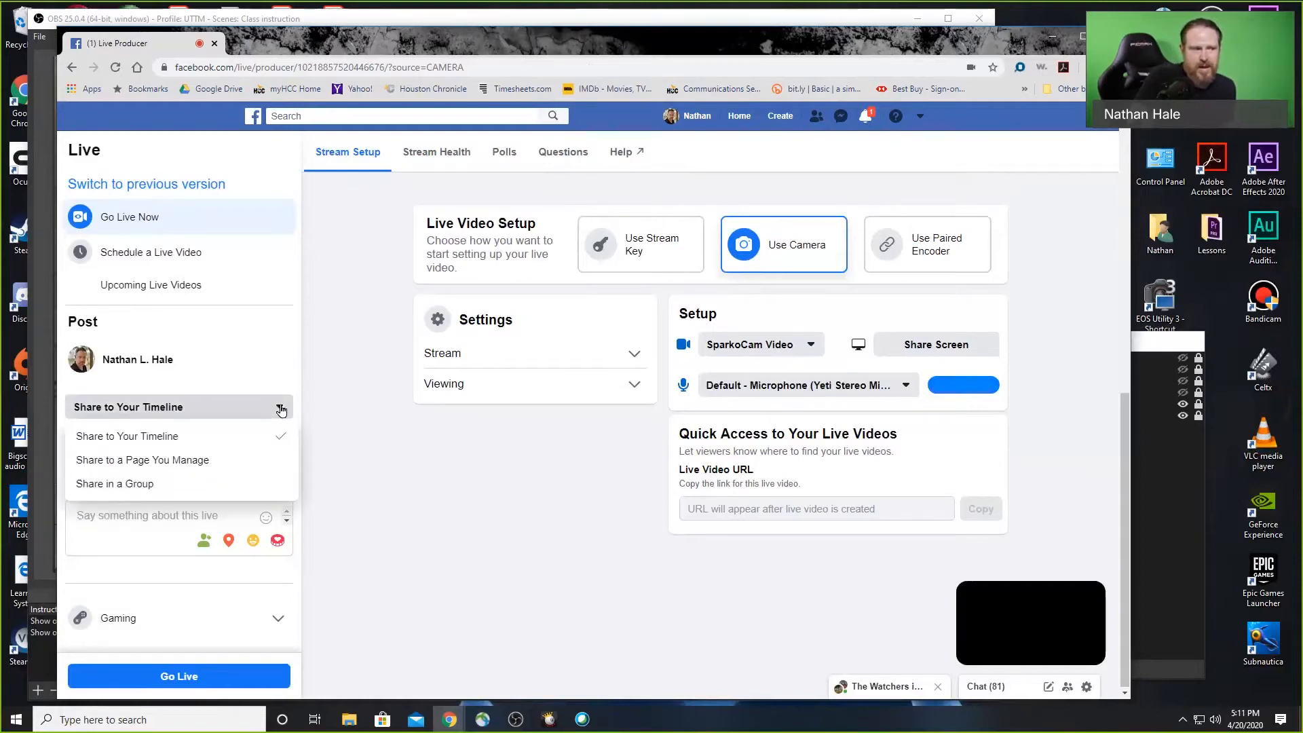
pyautogui.click(374, 402)
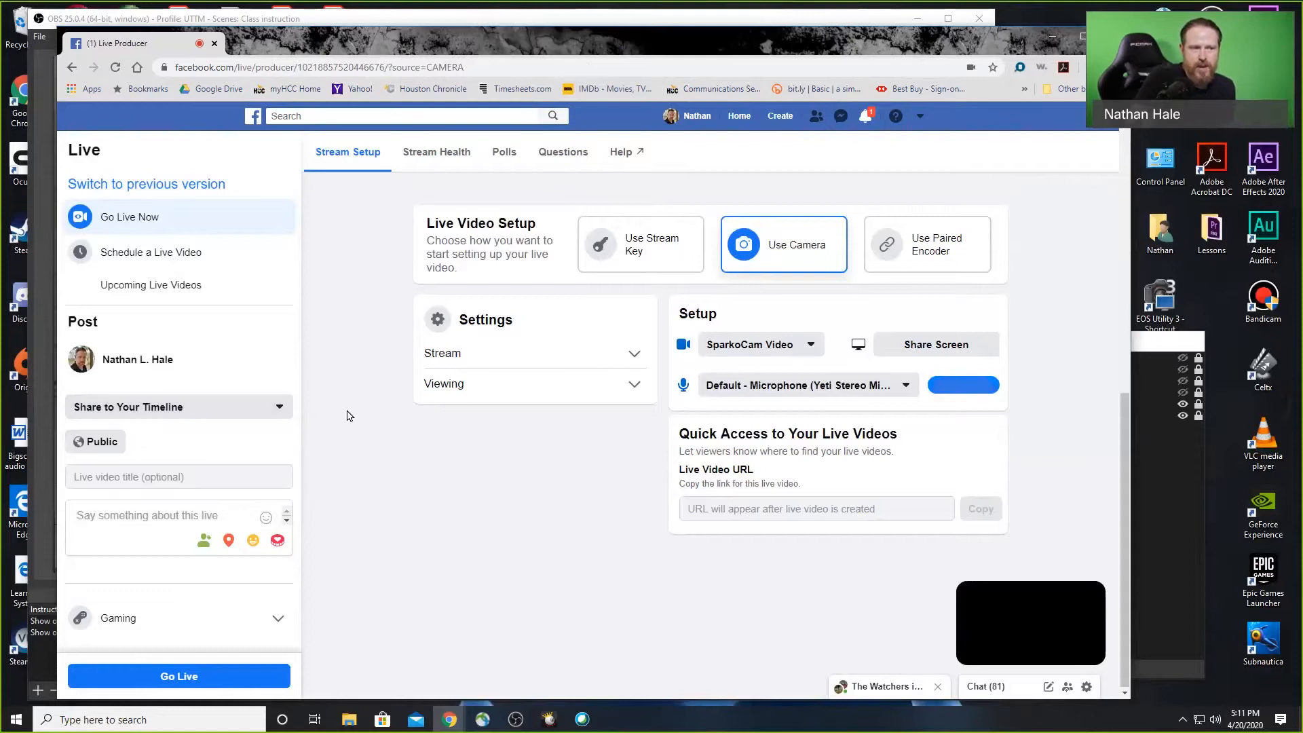
pyautogui.click(82, 445)
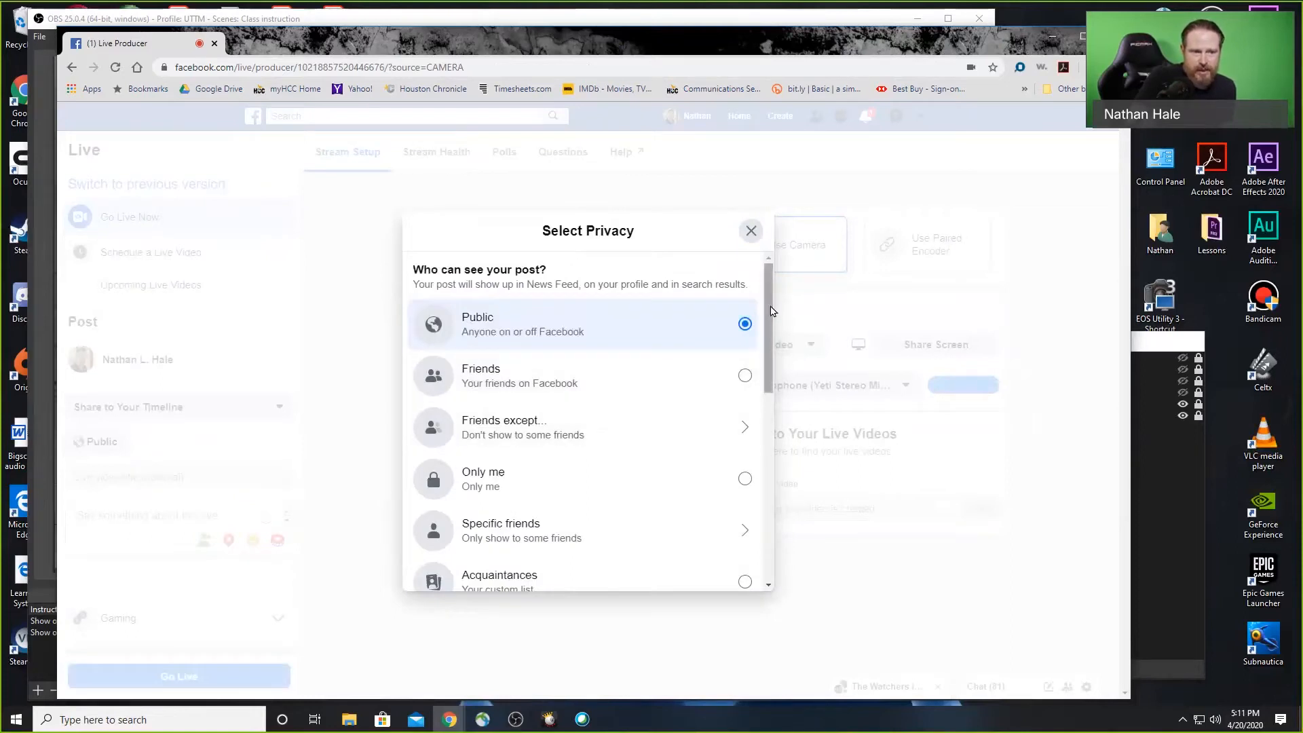
pyautogui.scroll(-2, 611, 353)
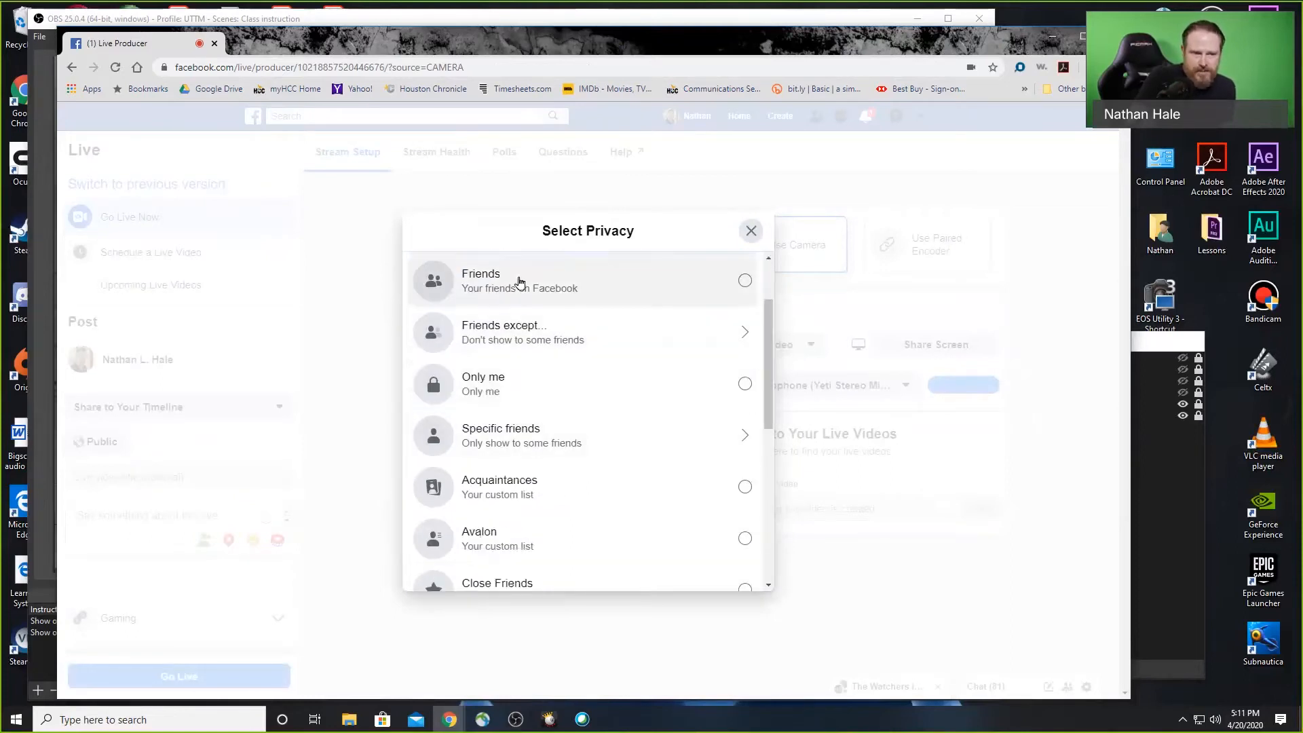
pyautogui.moveTo(769, 351); pyautogui.dragTo(771, 310)
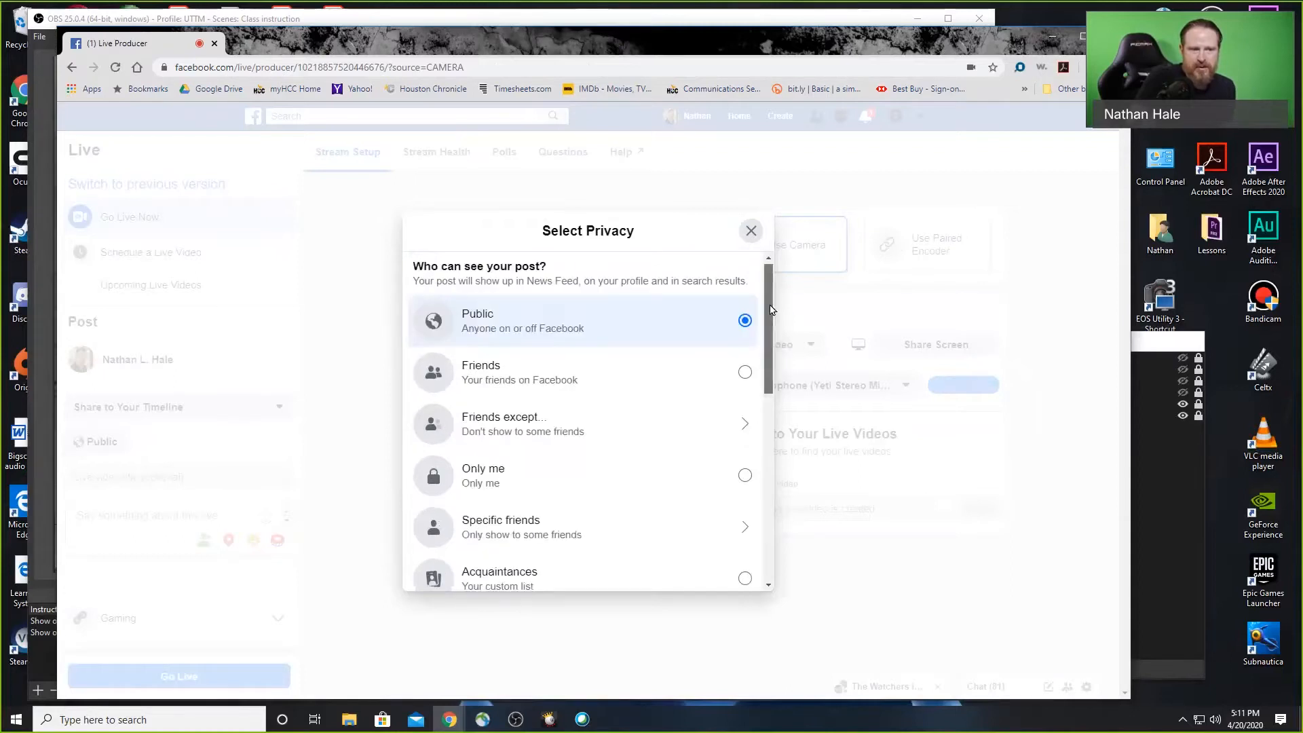
pyautogui.click(751, 231)
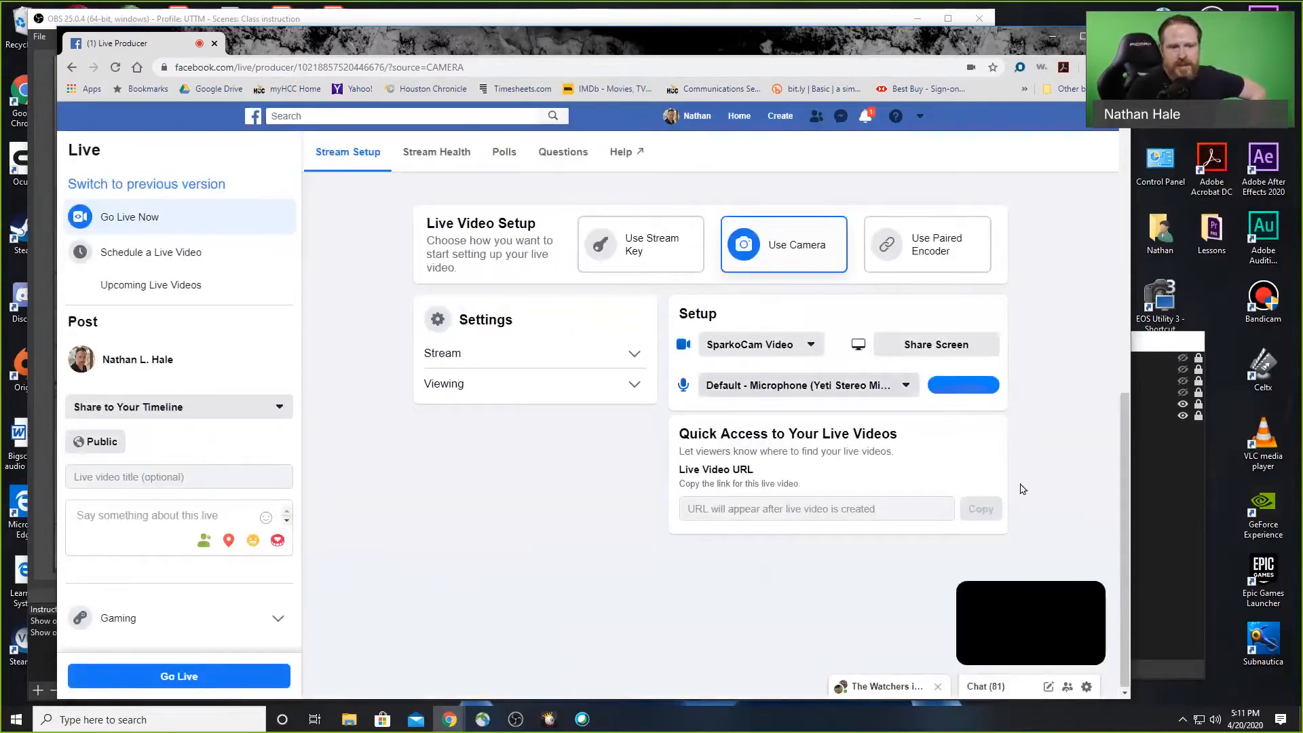
# - Set the live video up to use a stream key and copy that stream key
pyautogui.moveTo(1011, 618)
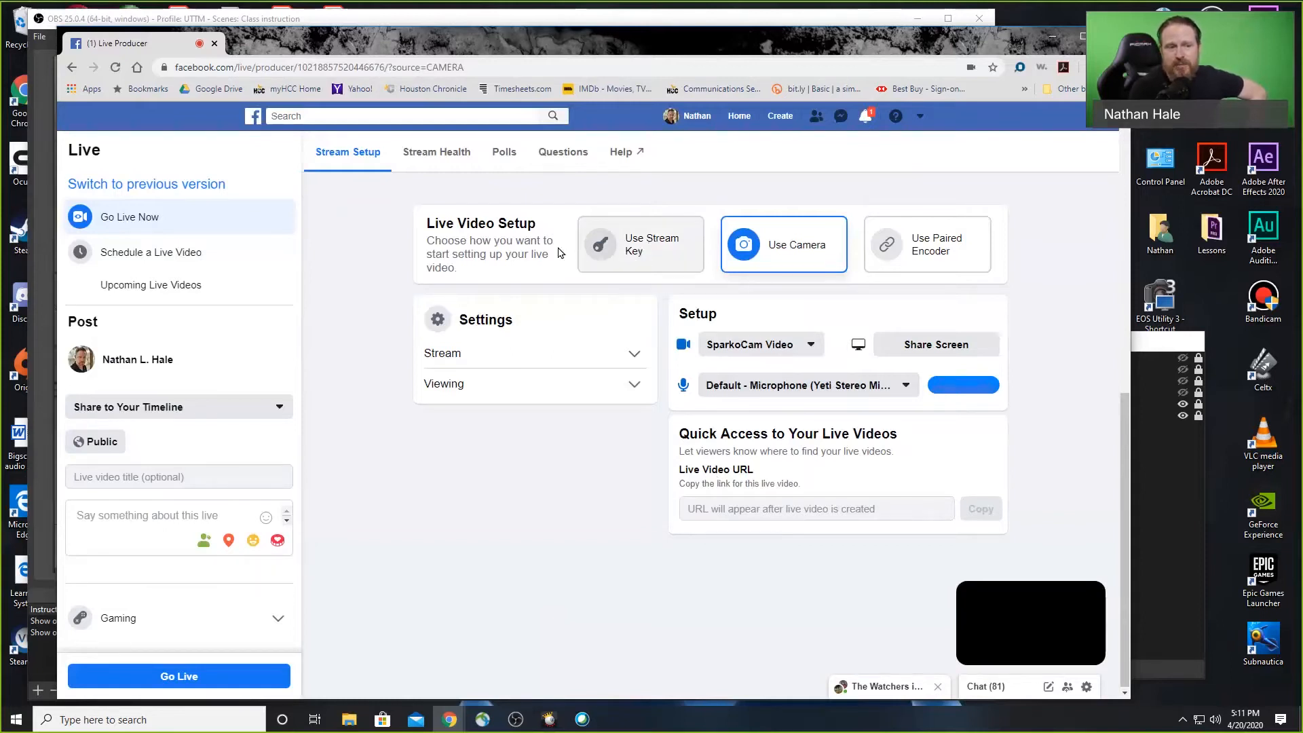
pyautogui.click(650, 253)
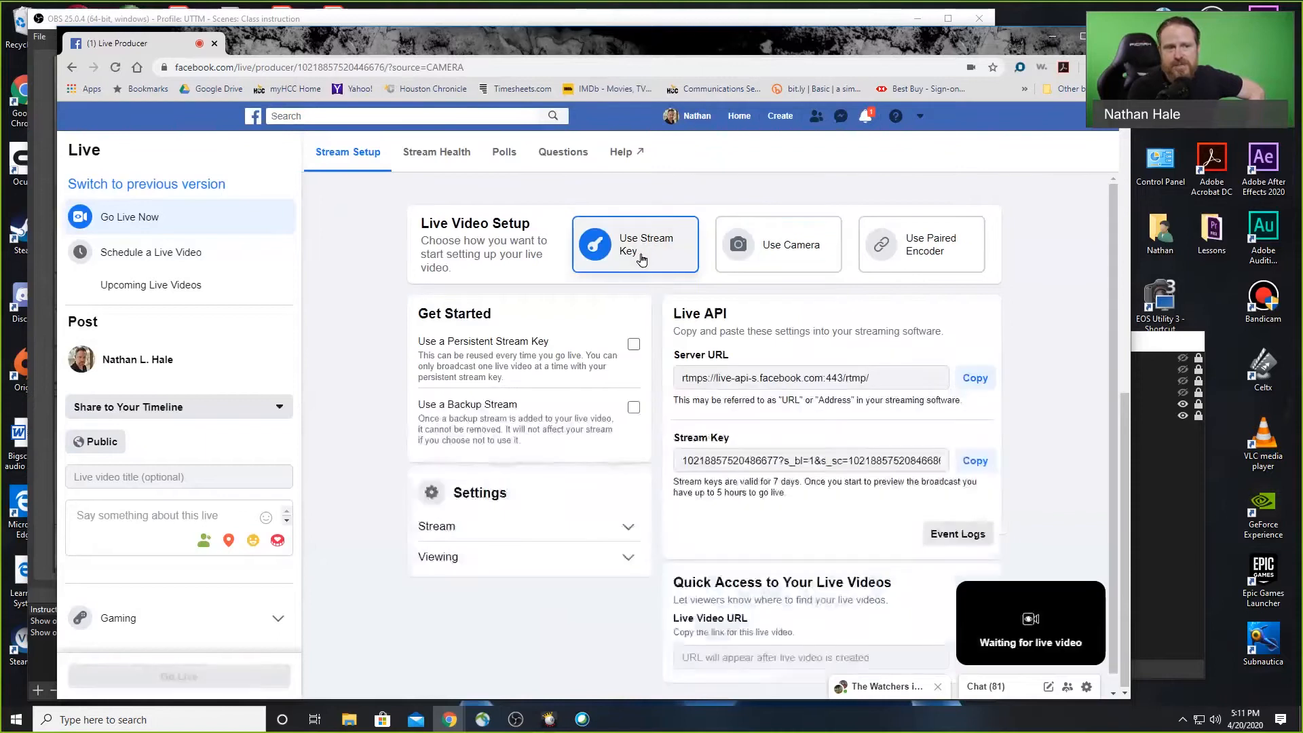
pyautogui.scroll(-1, 1053, 326)
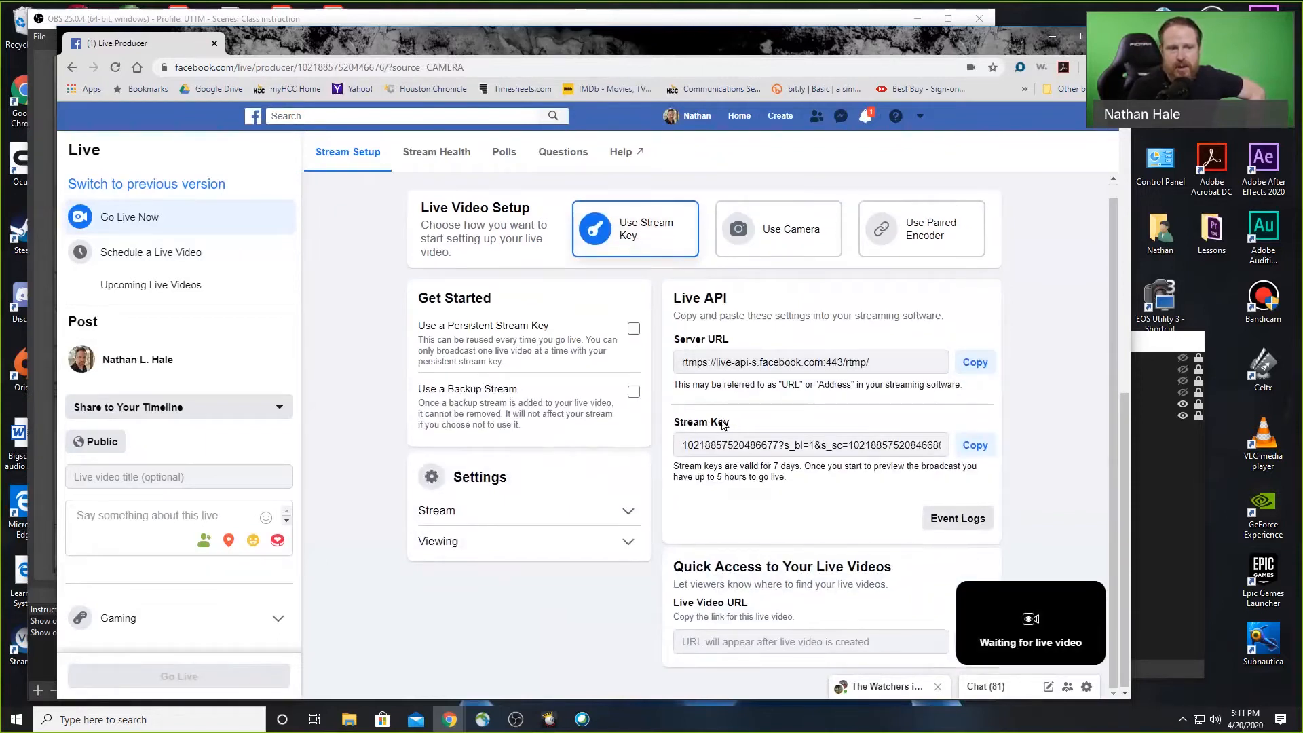
pyautogui.moveTo(730, 423); pyautogui.dragTo(672, 422)
pyautogui.click(767, 416)
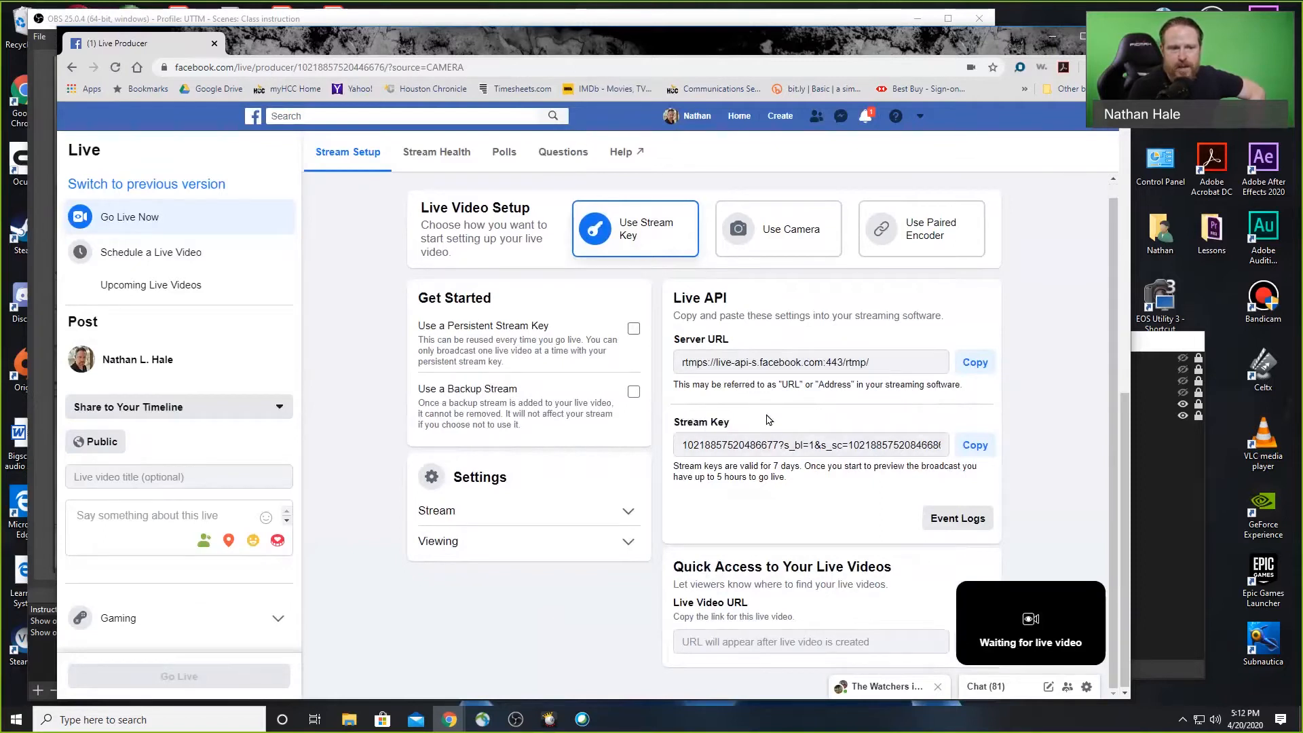
pyautogui.click(978, 447)
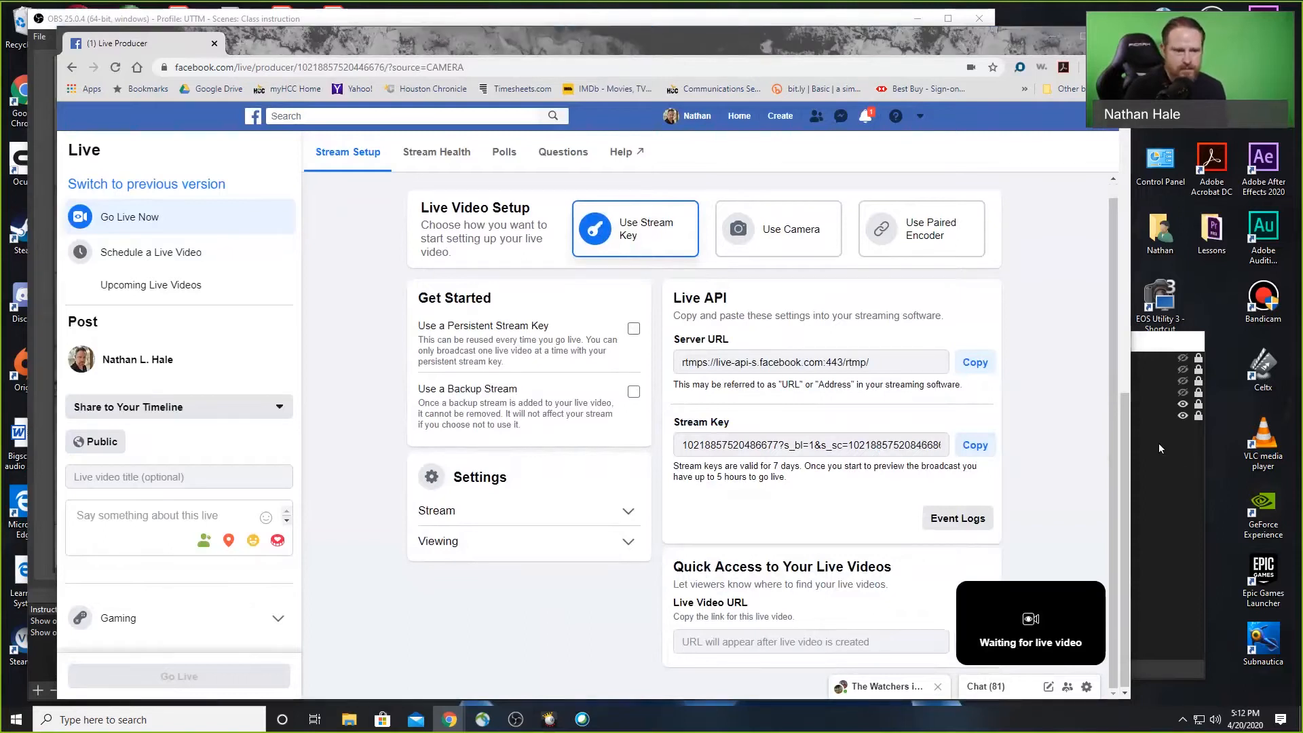
# - Switch back to OBS and replace the Facebook Live stream key with the copied key
pyautogui.click(515, 719)
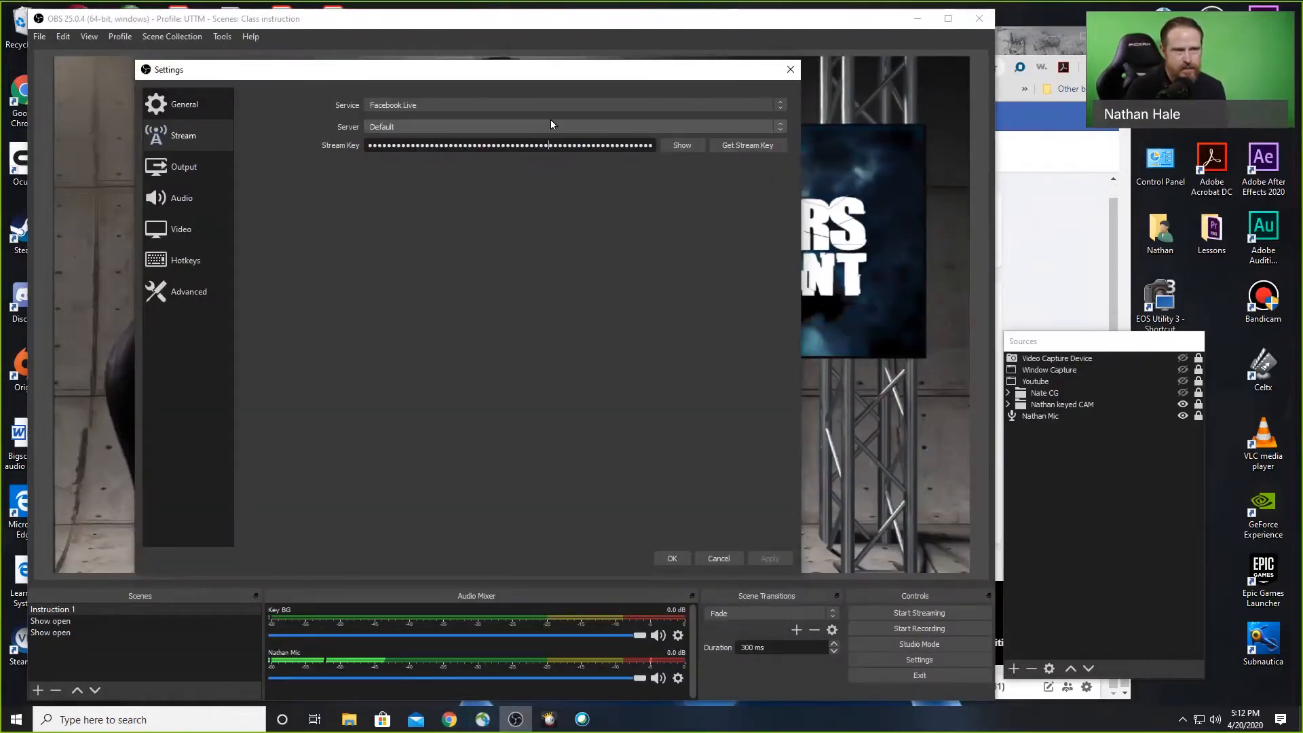
pyautogui.doubleClick(550, 144)
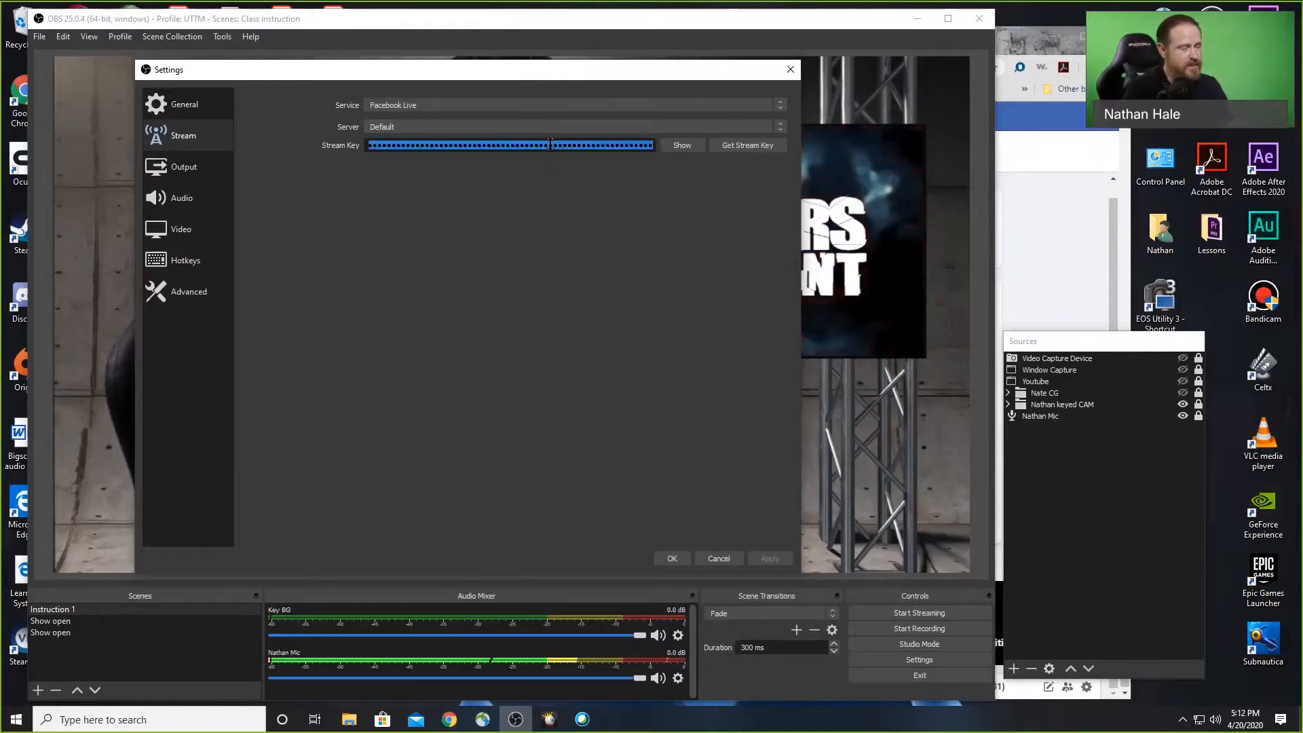
pyautogui.hotkey('ctrl', 'v')
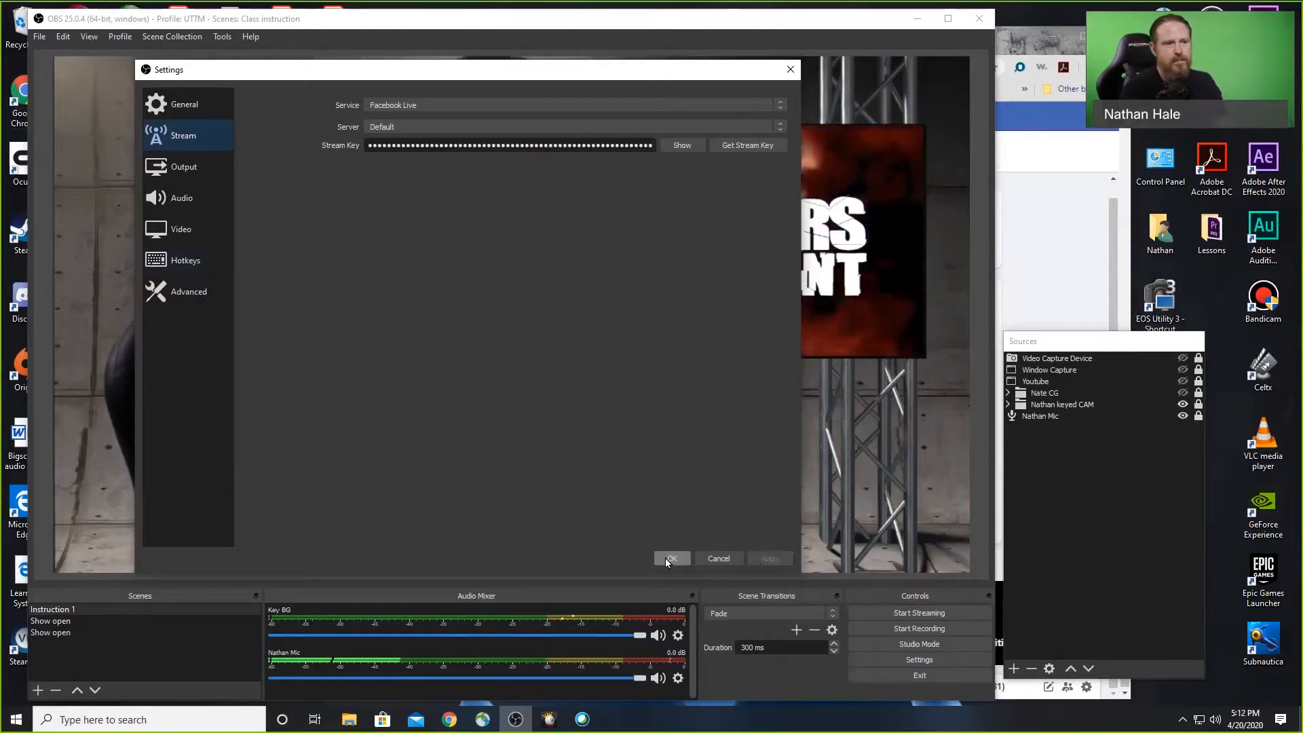
# - In the output settings, choose 128 as the streaming audio bitrate
pyautogui.click(186, 170)
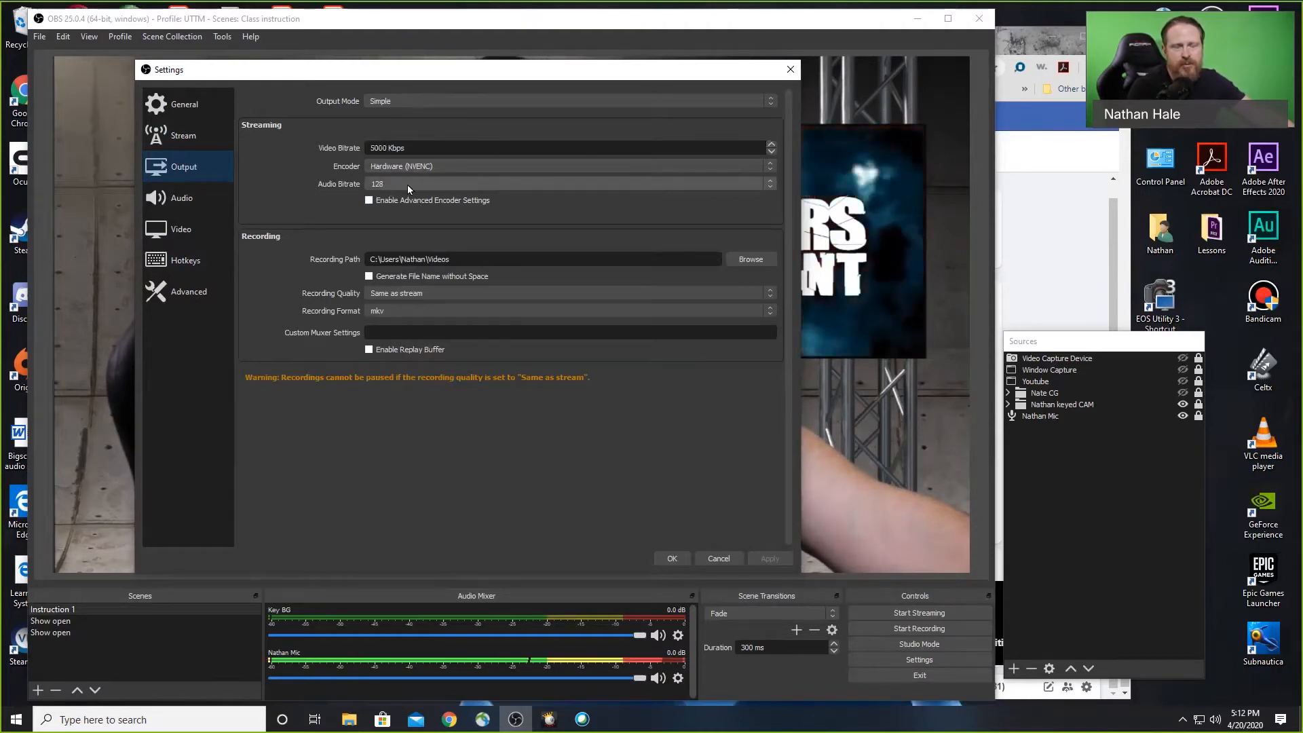
pyautogui.click(770, 184)
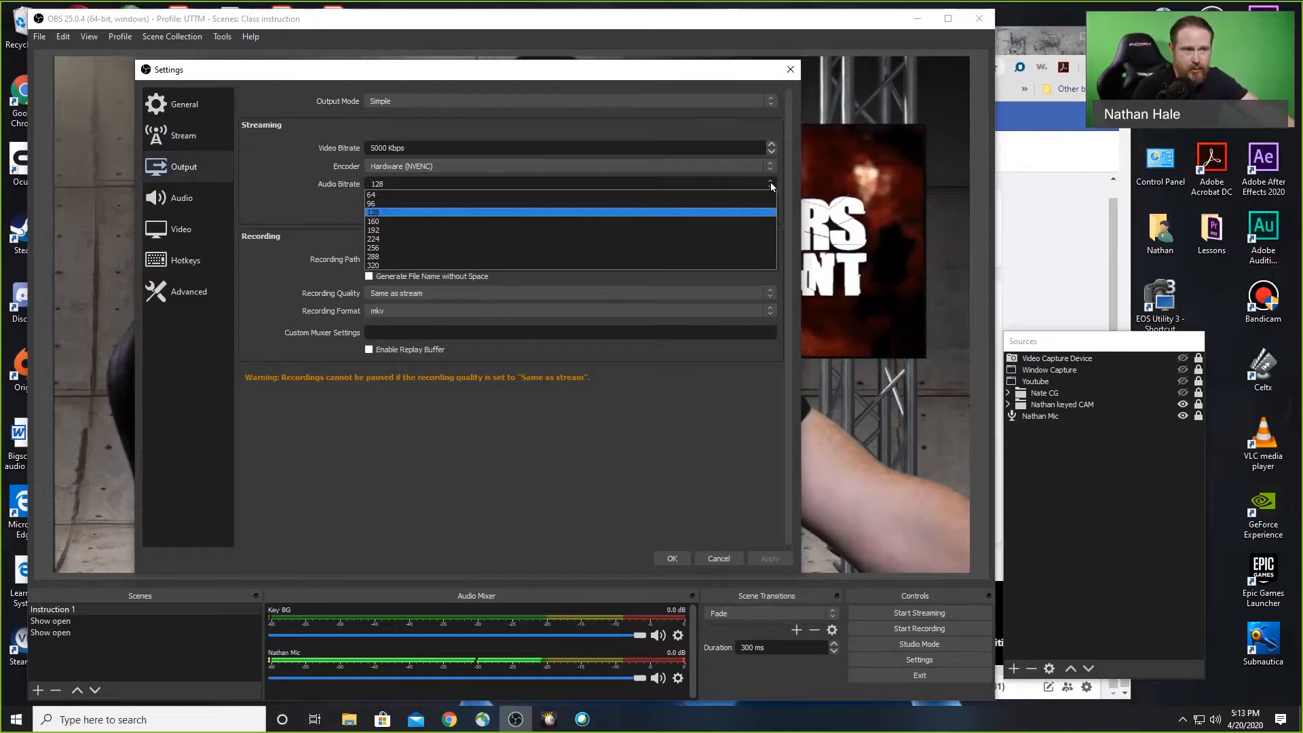
pyautogui.click(382, 213)
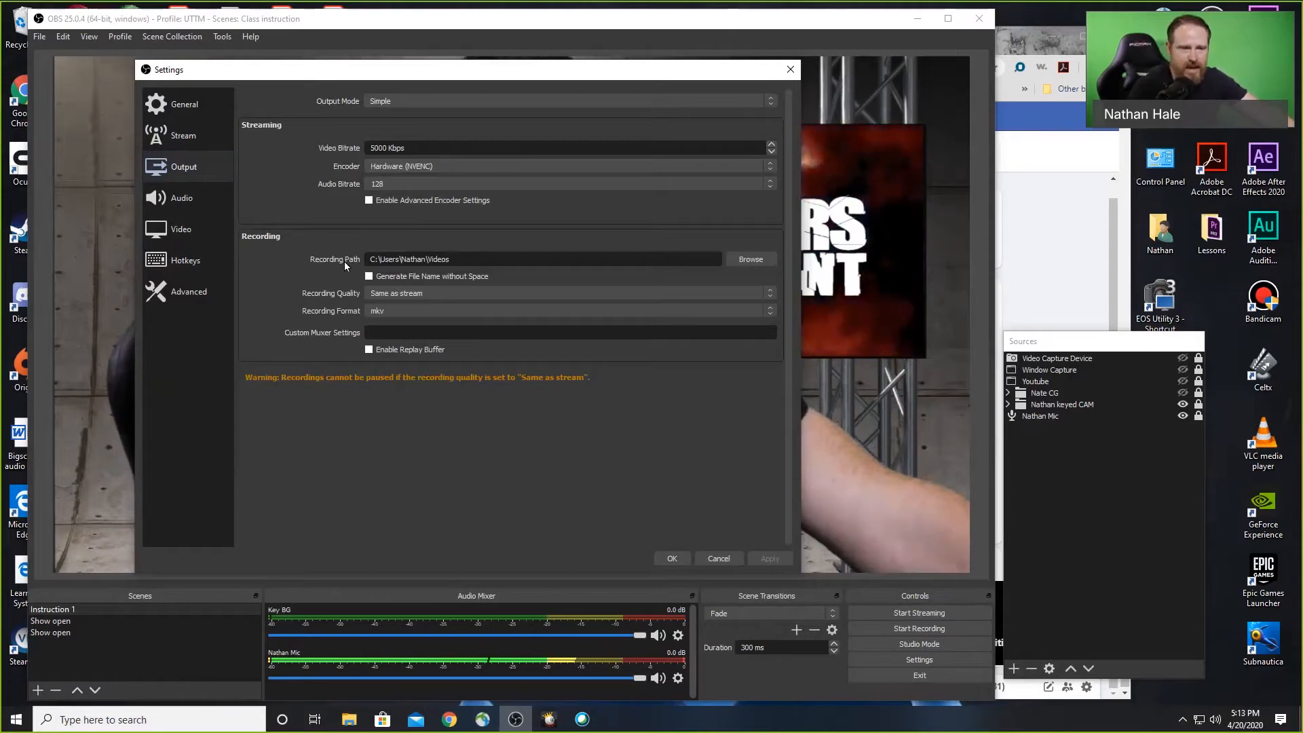
# - Look into the recording folder without changing it, and choose Same as stream as the recording quality
pyautogui.click(752, 261)
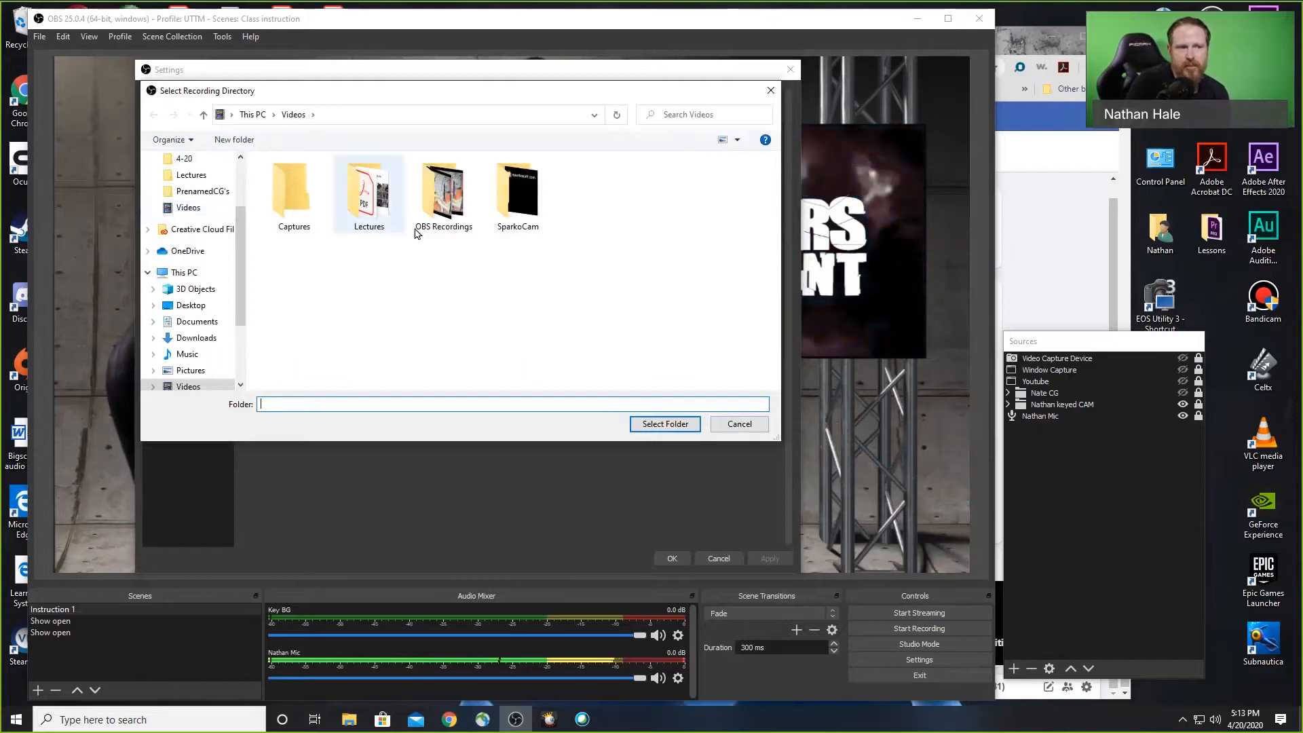
pyautogui.click(739, 423)
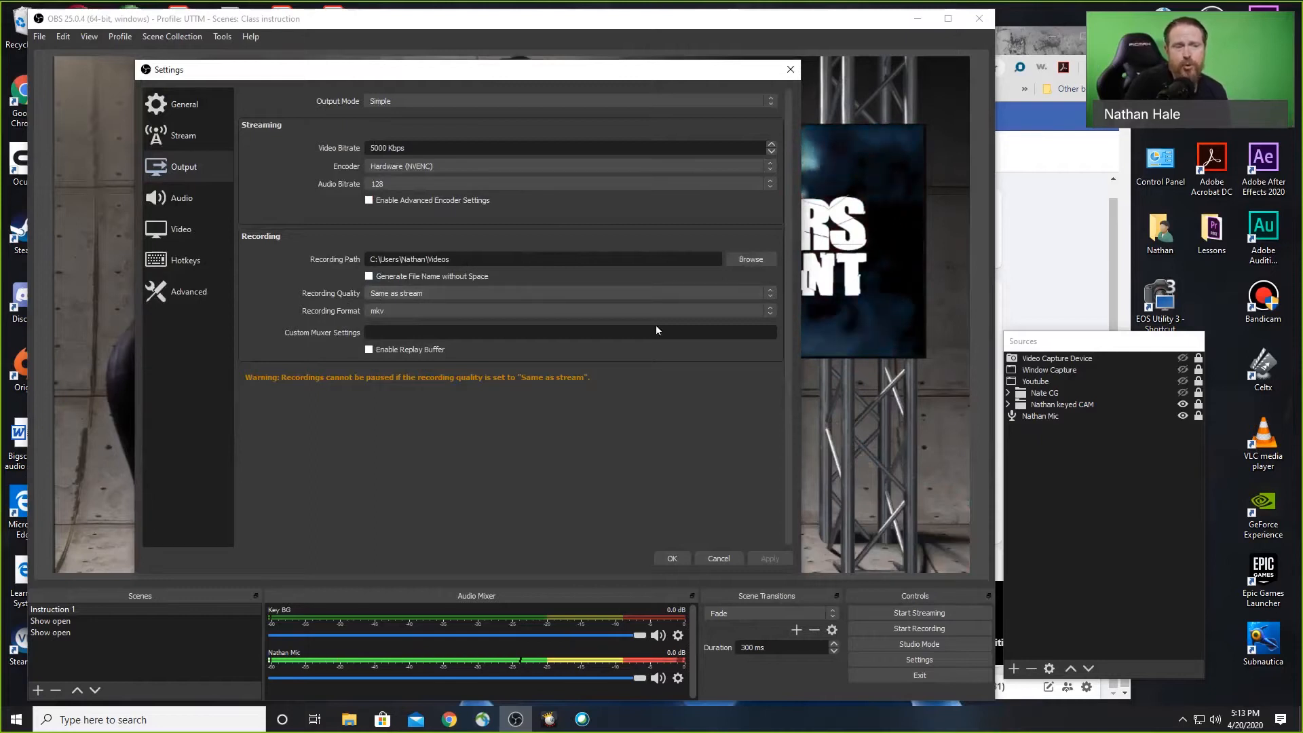
pyautogui.click(771, 293)
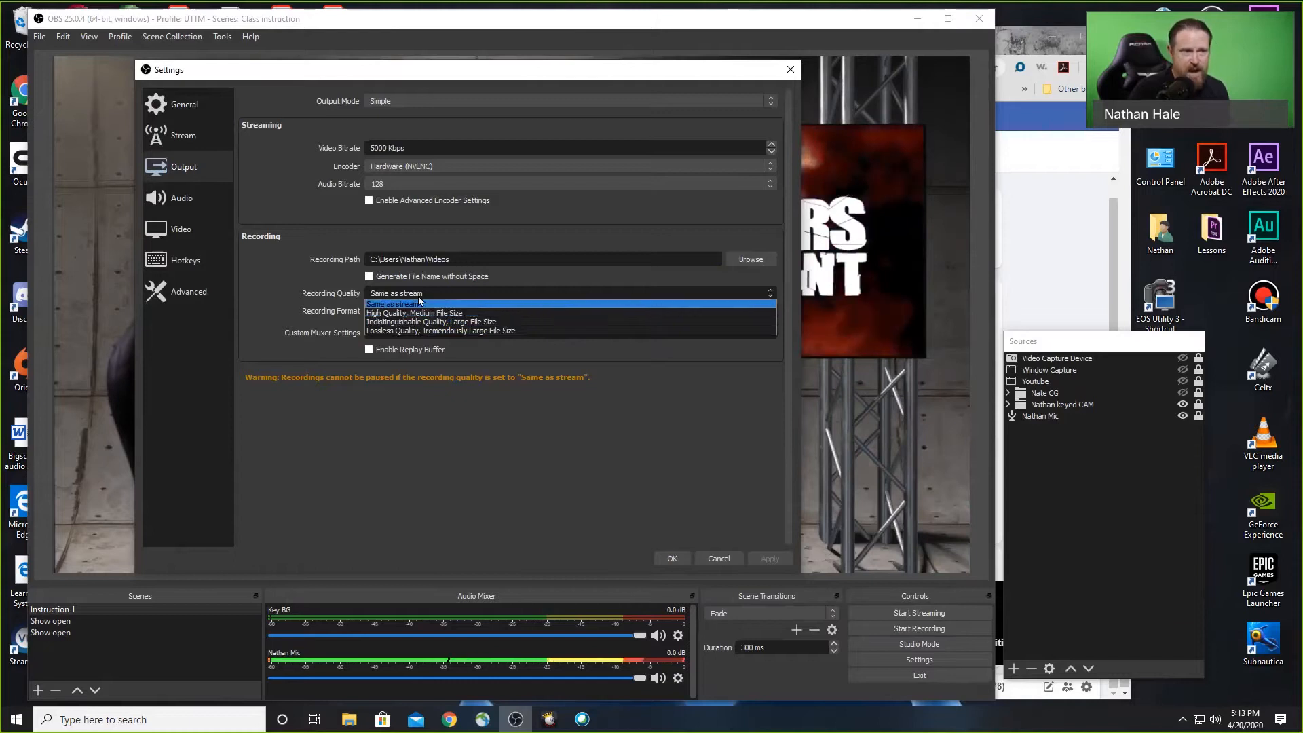
pyautogui.click(570, 304)
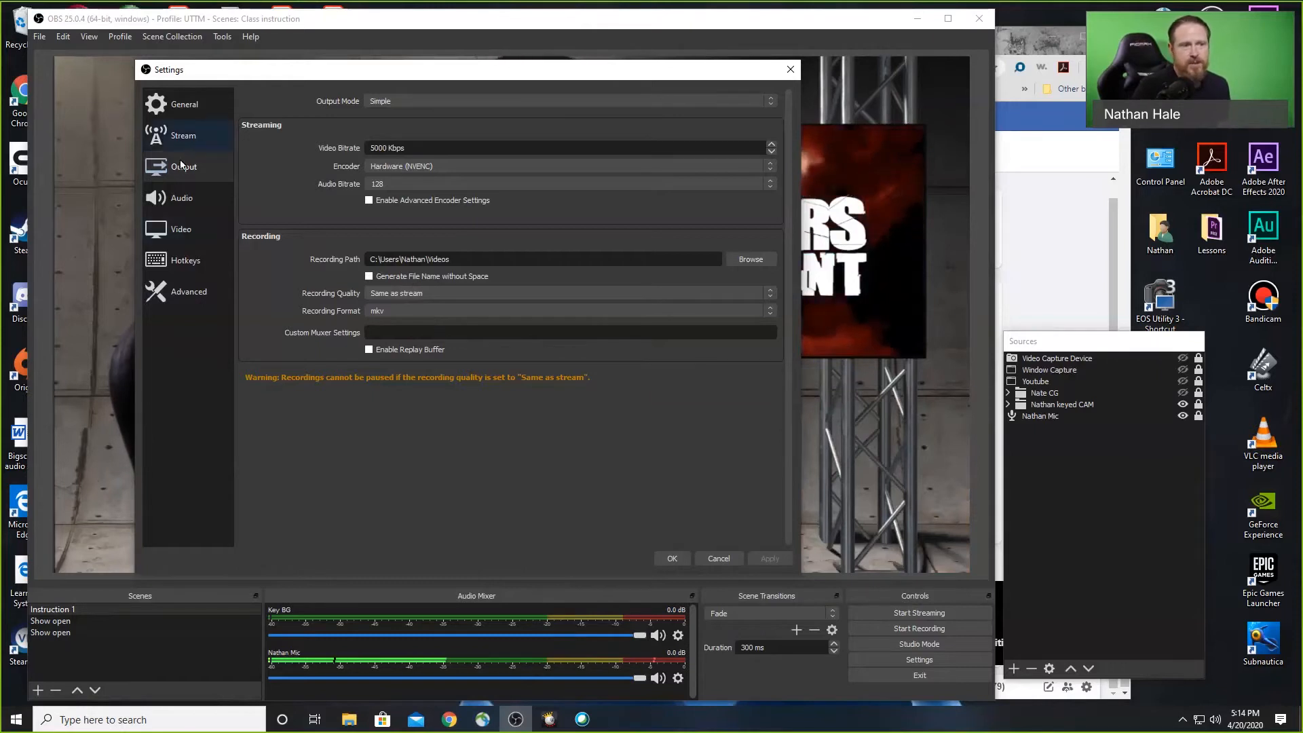
# - Examine the audio settings, including the devices available for Mic/Auxiliary Audio 2
pyautogui.click(182, 198)
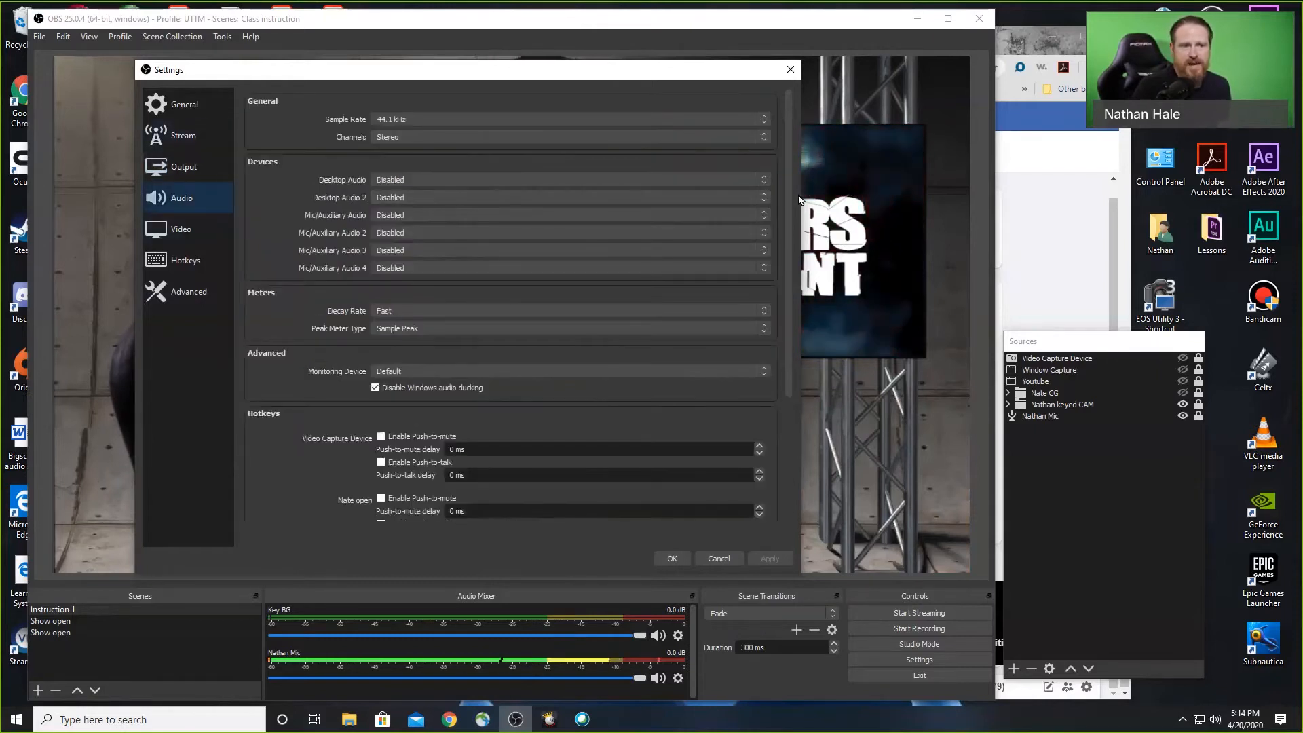
pyautogui.moveTo(788, 193)
pyautogui.mouseDown()
pyautogui.moveTo(788, 253)
pyautogui.moveTo(789, 188)
pyautogui.moveTo(789, 218)
pyautogui.mouseUp()
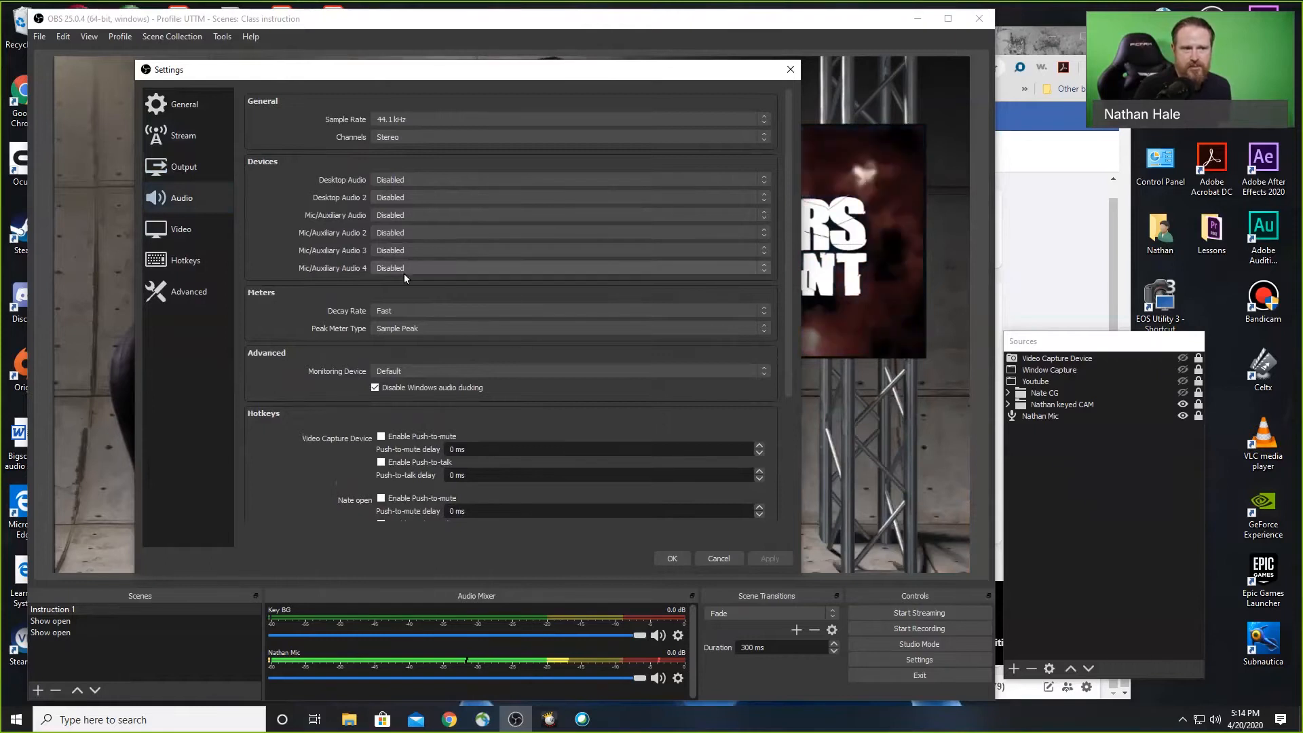
pyautogui.moveTo(787, 212)
pyautogui.mouseDown()
pyautogui.moveTo(799, 349)
pyautogui.moveTo(792, 221)
pyautogui.mouseUp()
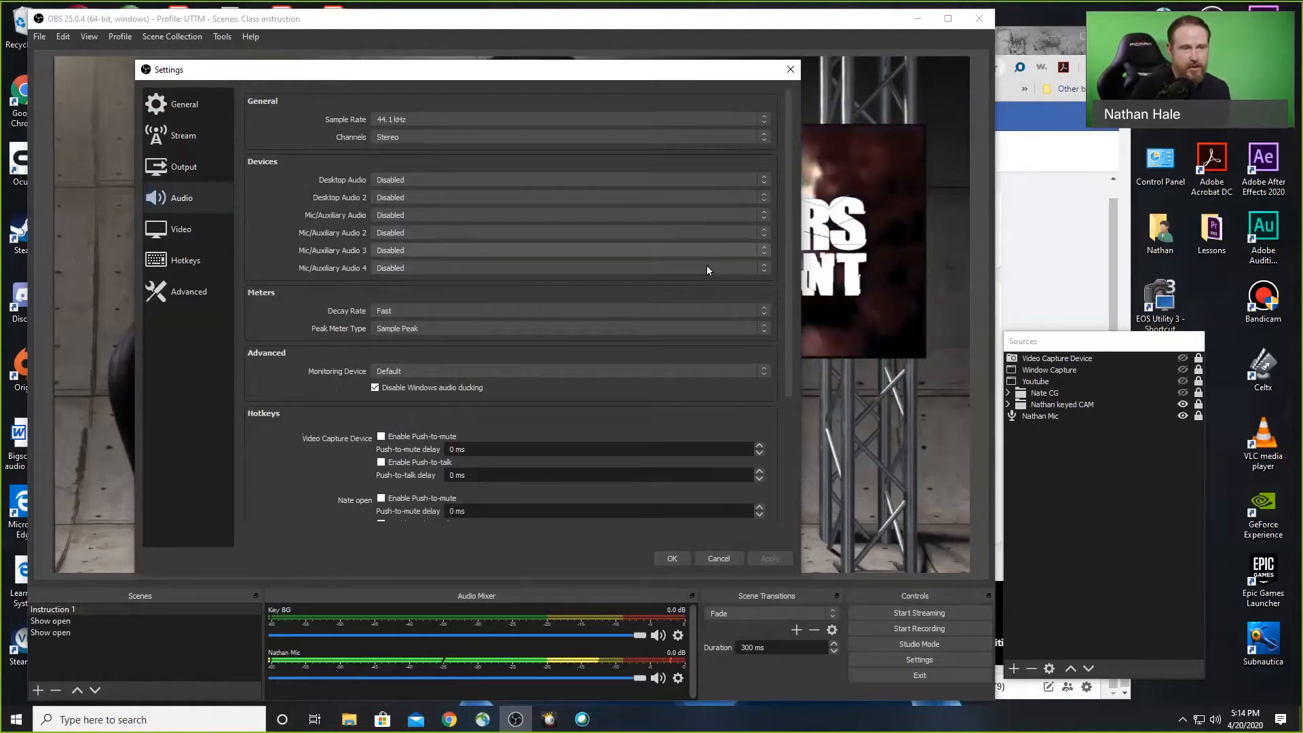
pyautogui.click(766, 233)
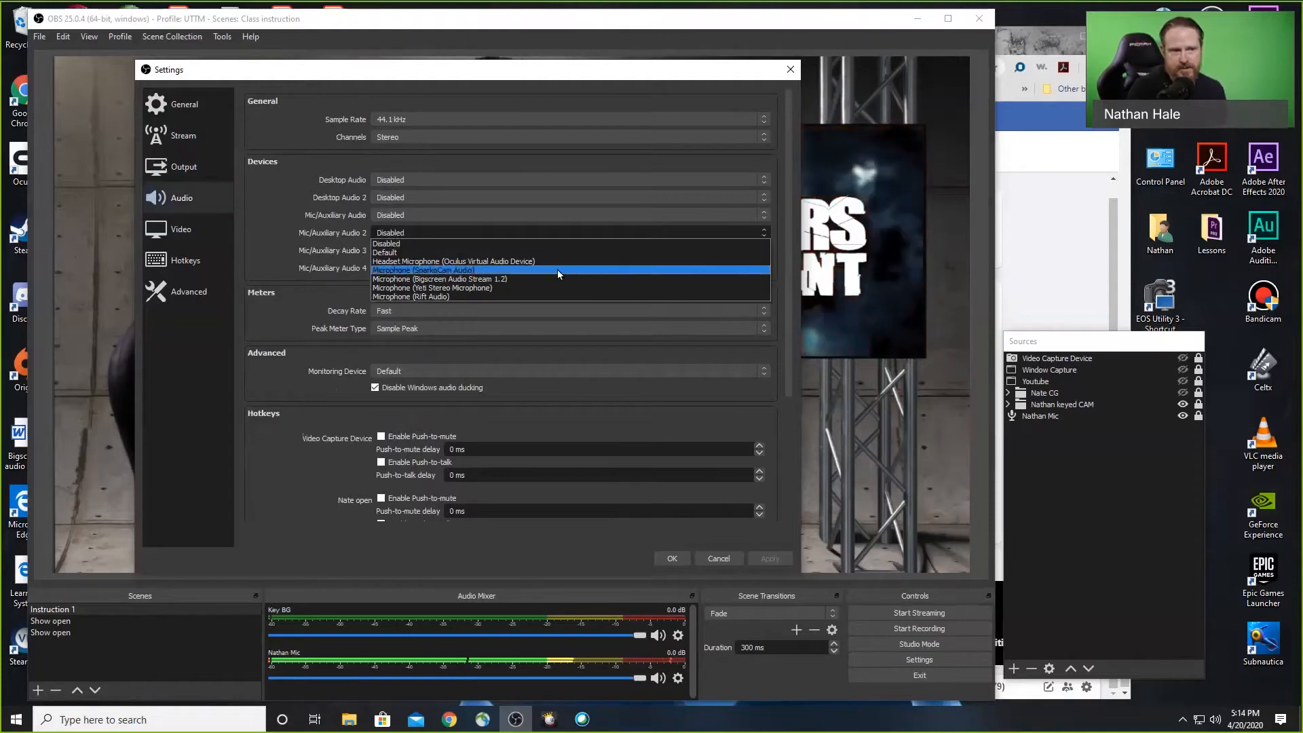
pyautogui.click(775, 225)
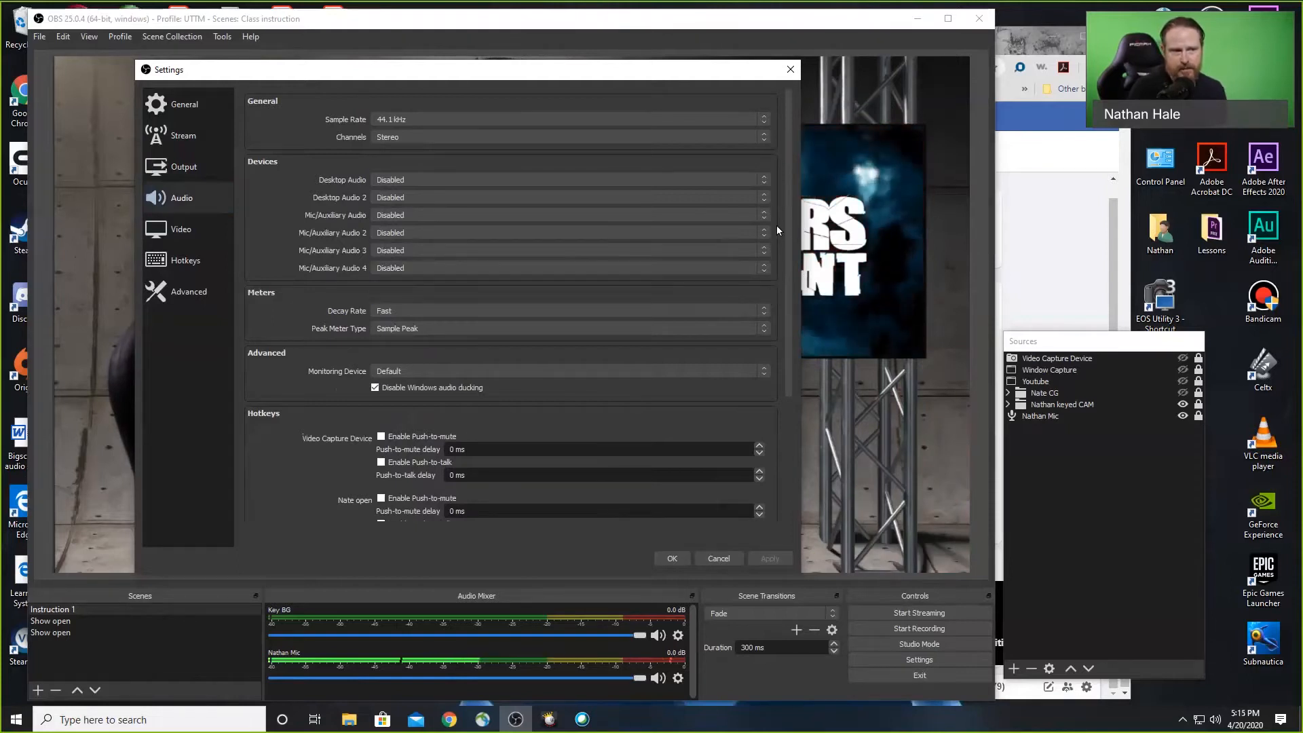
# - Review the video, hotkey and advanced settings, and accept the settings
pyautogui.click(182, 233)
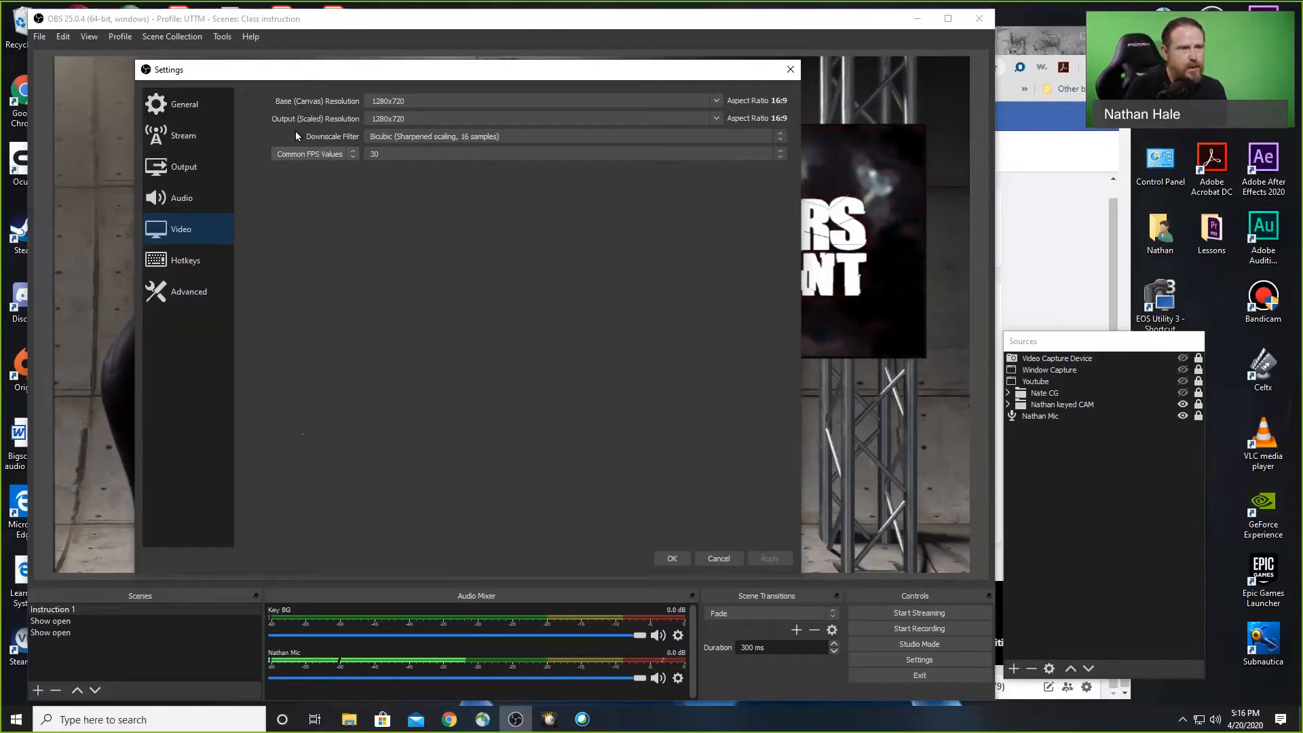
pyautogui.click(185, 260)
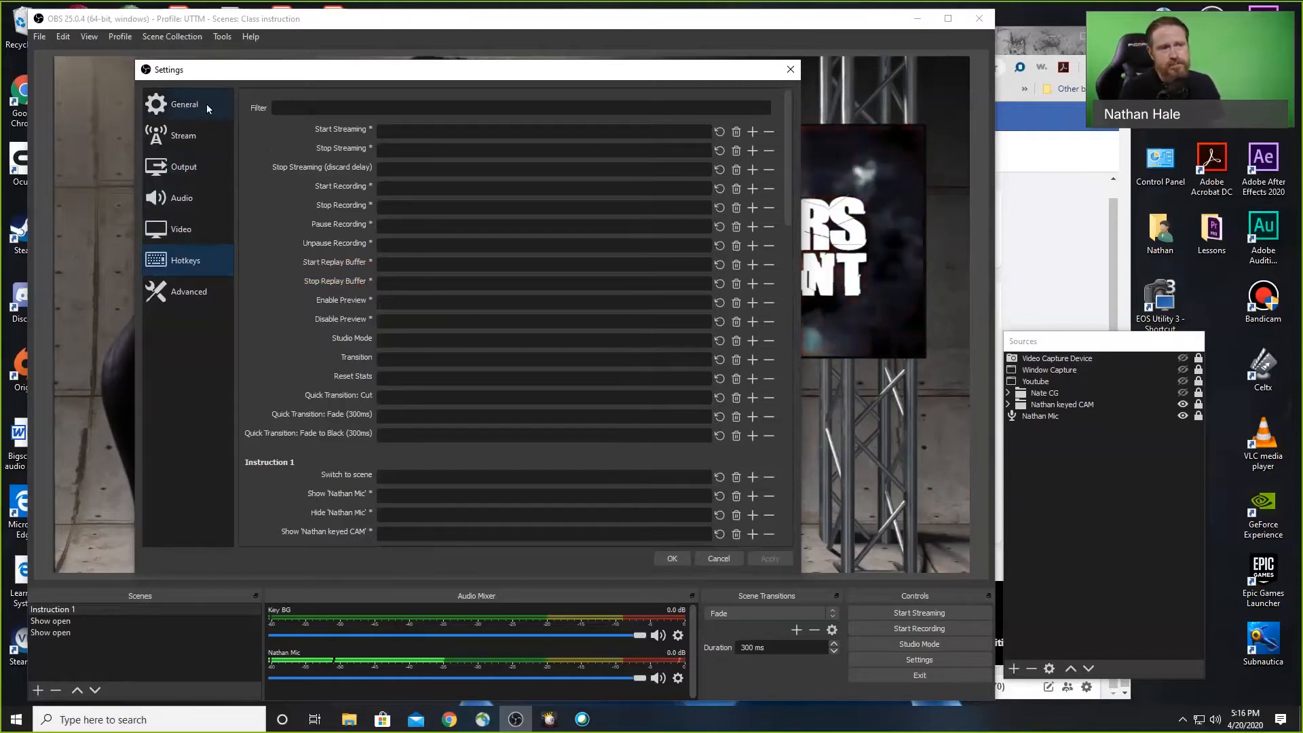
pyautogui.moveTo(786, 154); pyautogui.dragTo(788, 235)
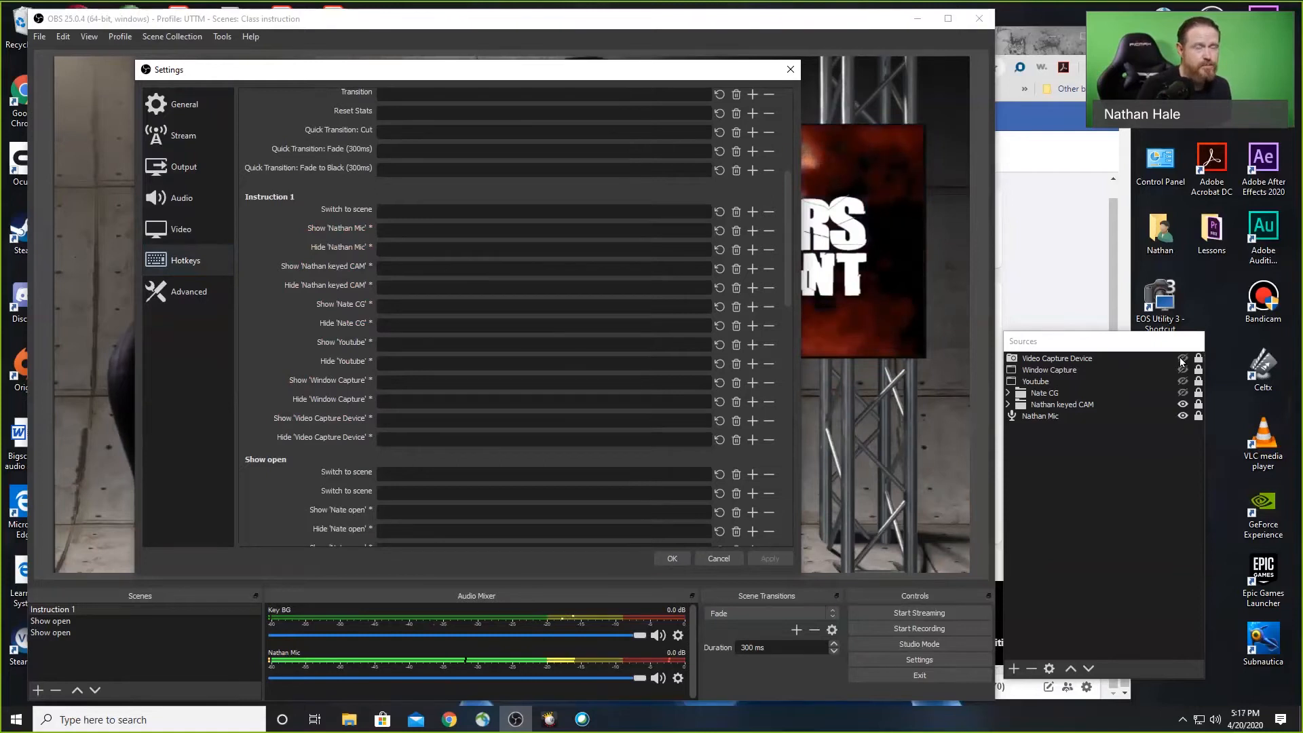
pyautogui.click(182, 292)
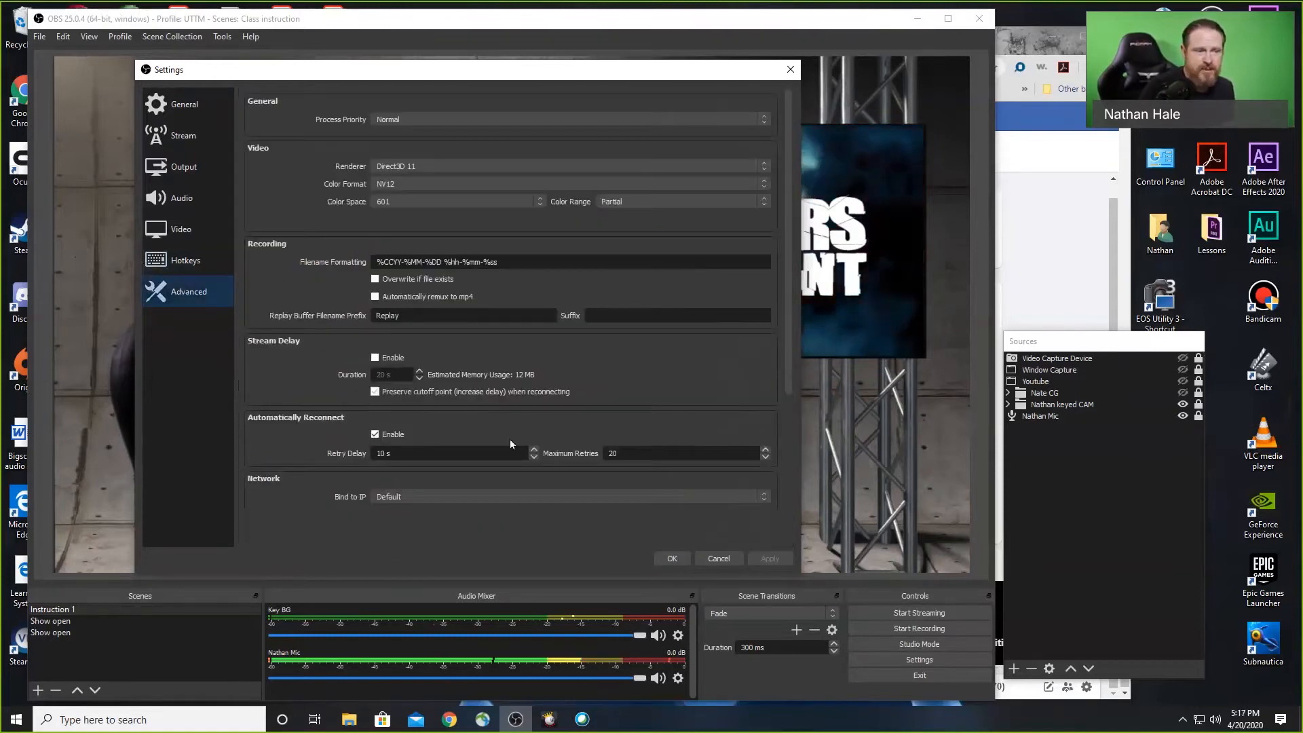
pyautogui.click(181, 226)
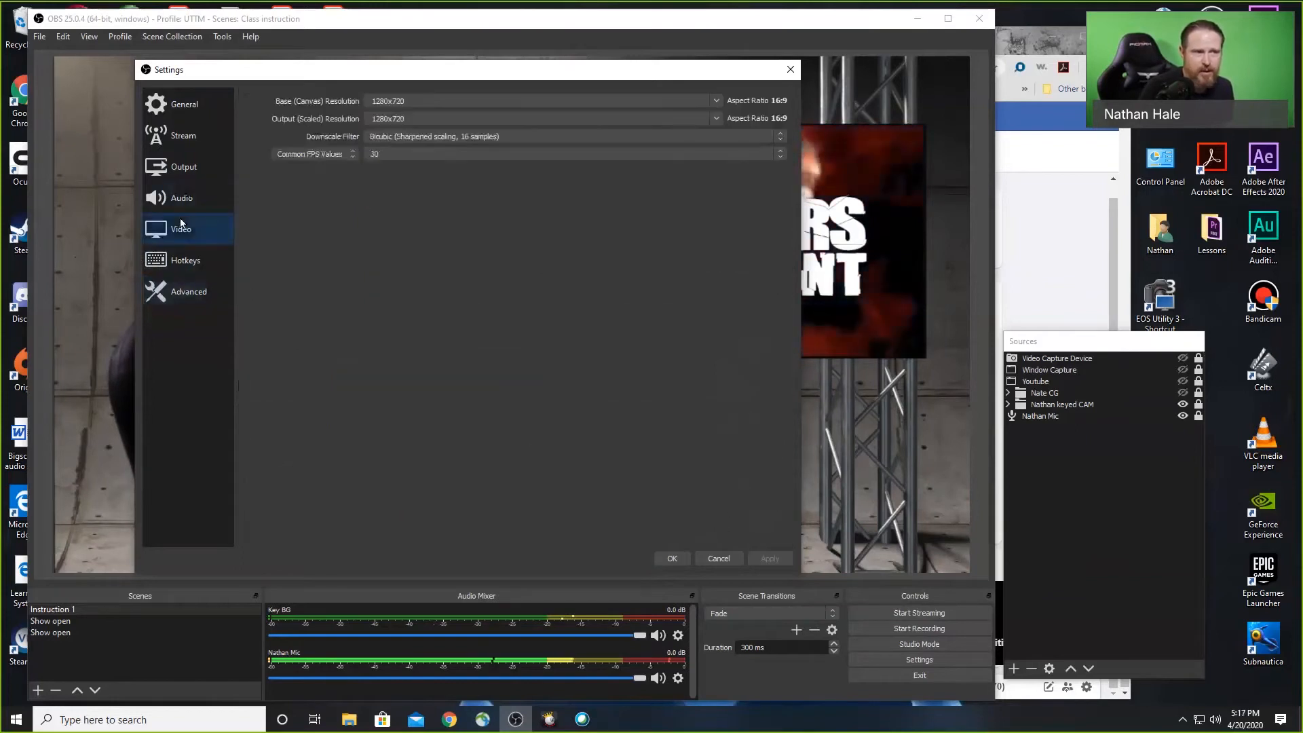
pyautogui.click(183, 292)
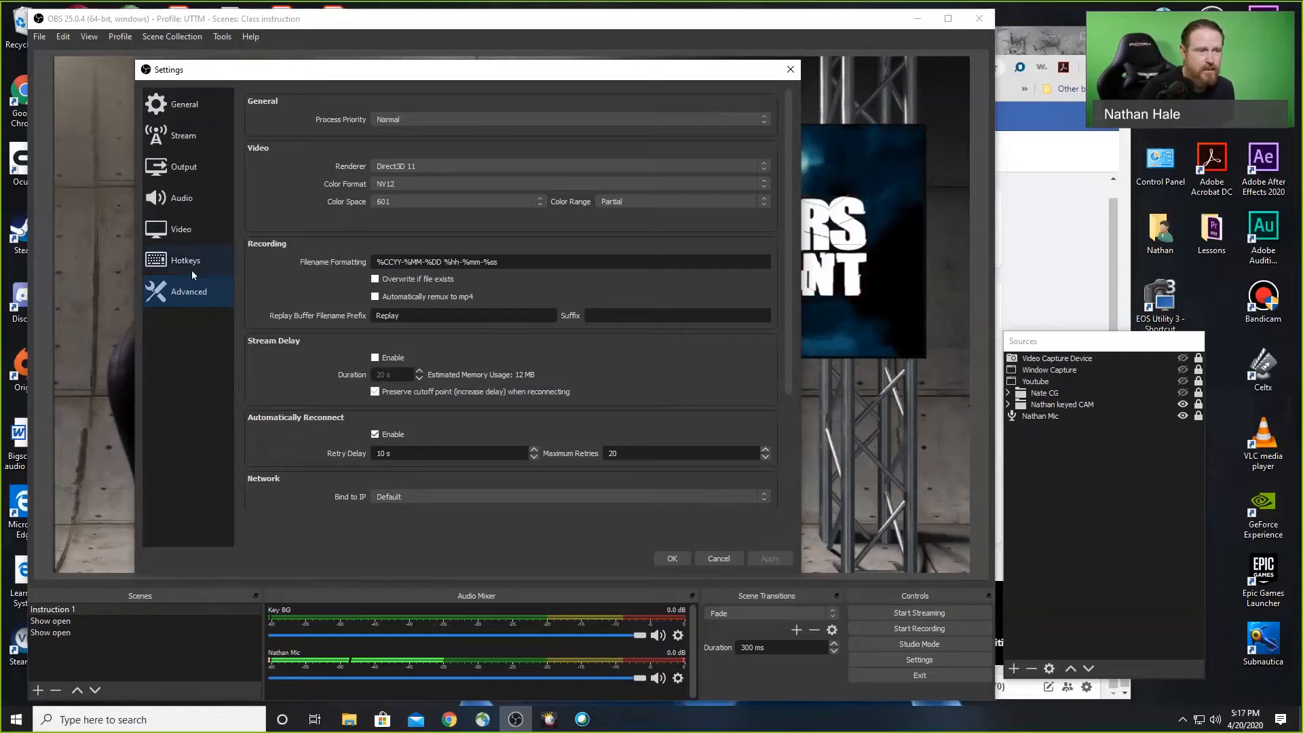
pyautogui.click(180, 232)
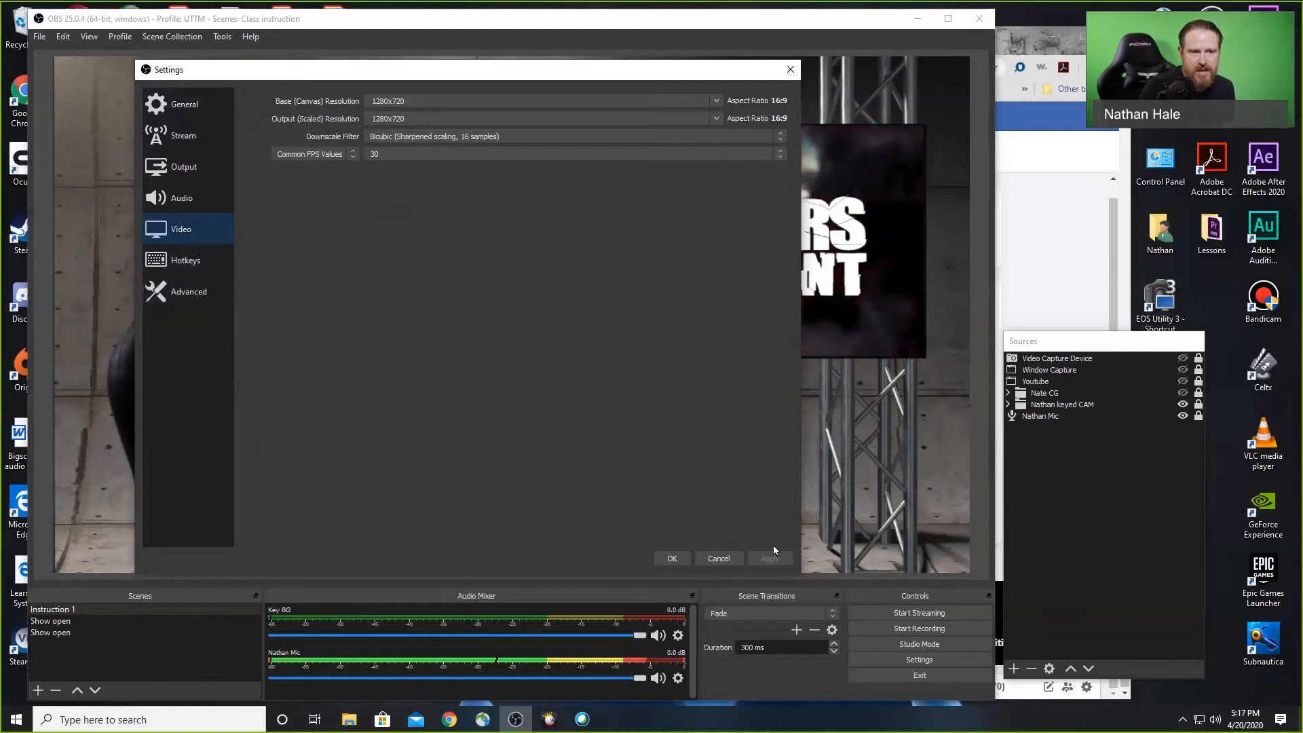
pyautogui.click(672, 559)
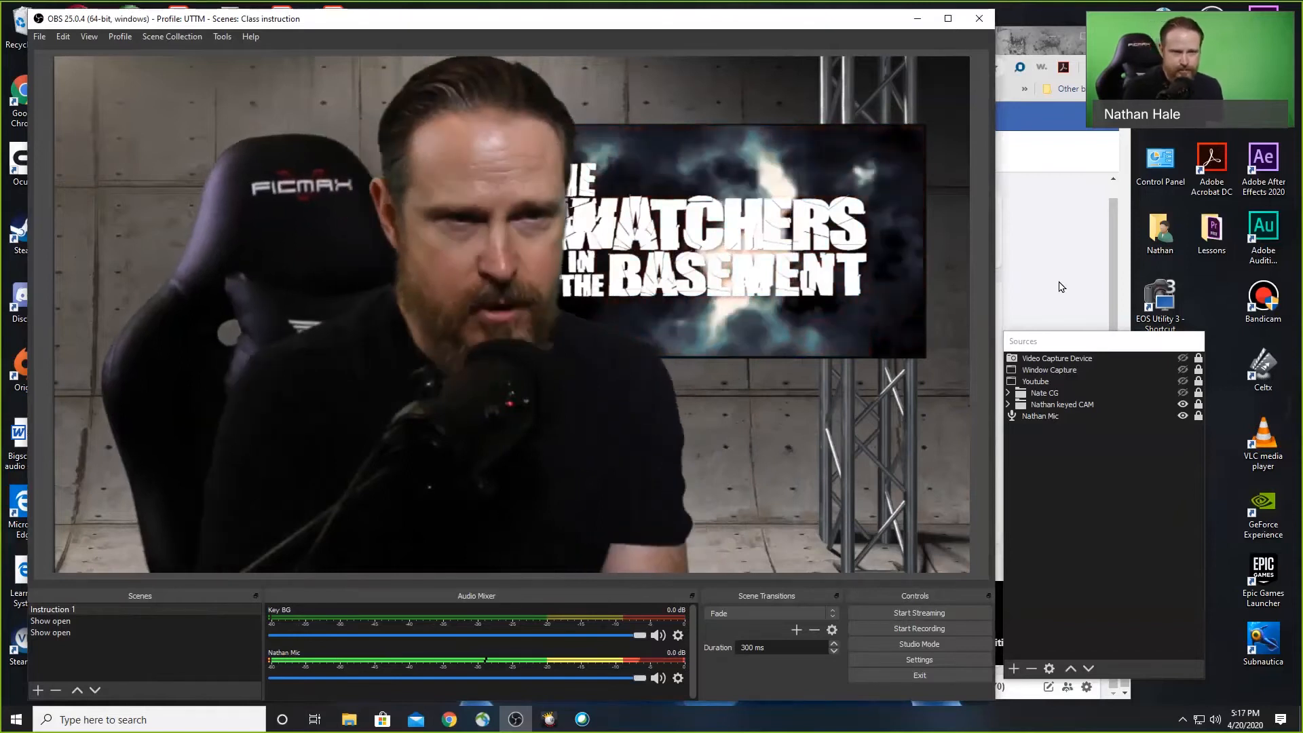
# - Switch to the Facebook Live Producer page and set the live post's privacy to Only me
pyautogui.click(1068, 314)
pyautogui.click(1149, 339)
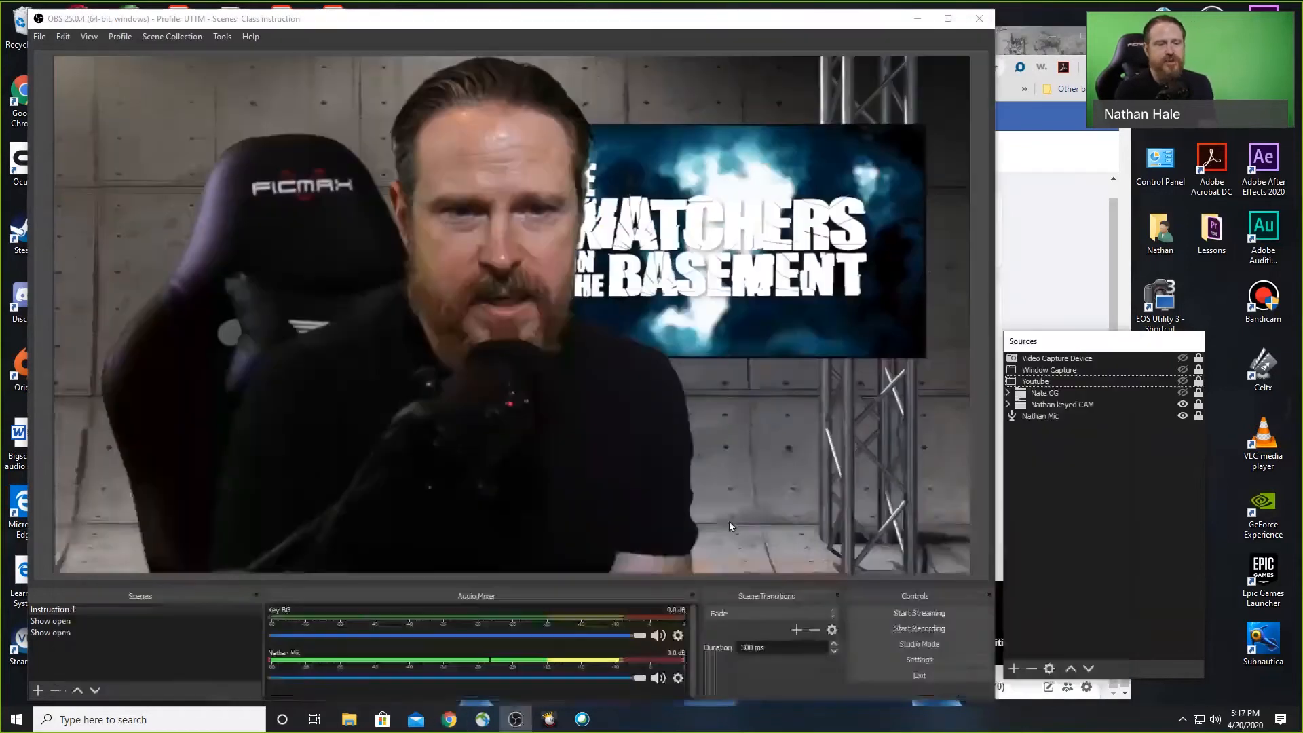
pyautogui.click(1088, 205)
pyautogui.click(103, 441)
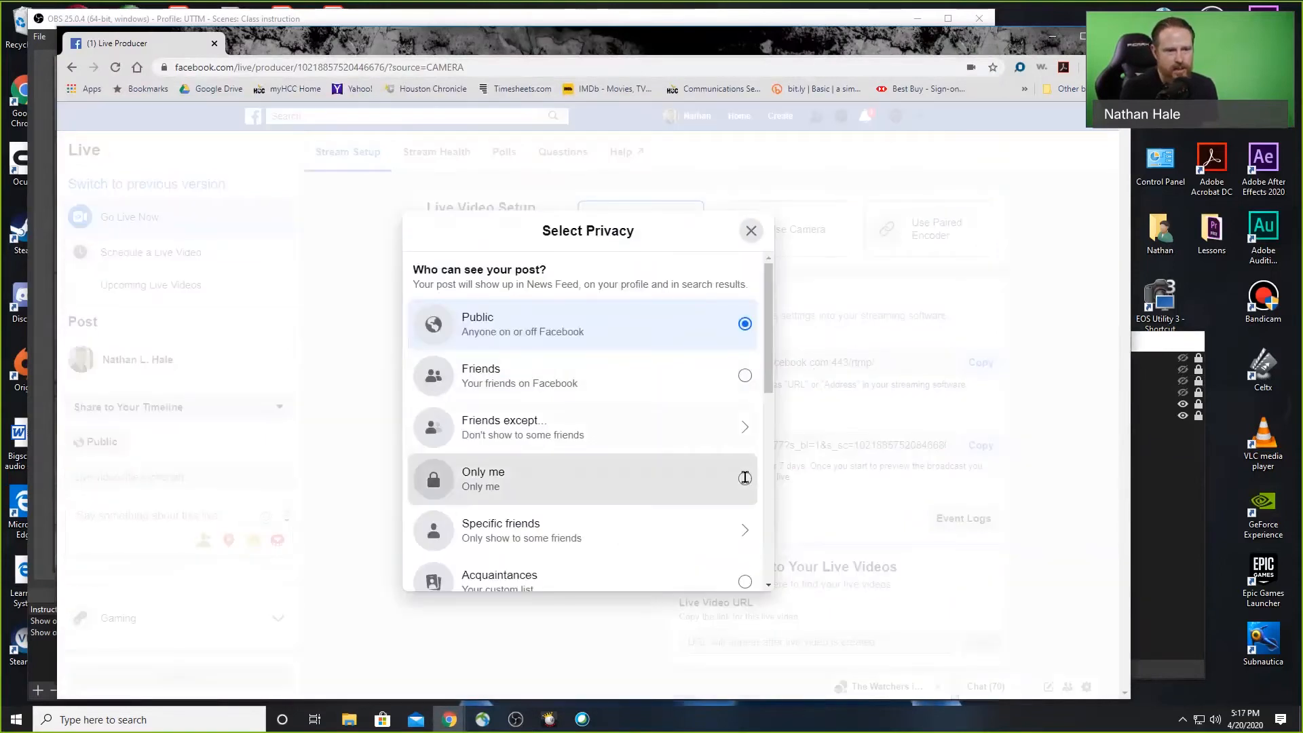
pyautogui.click(745, 477)
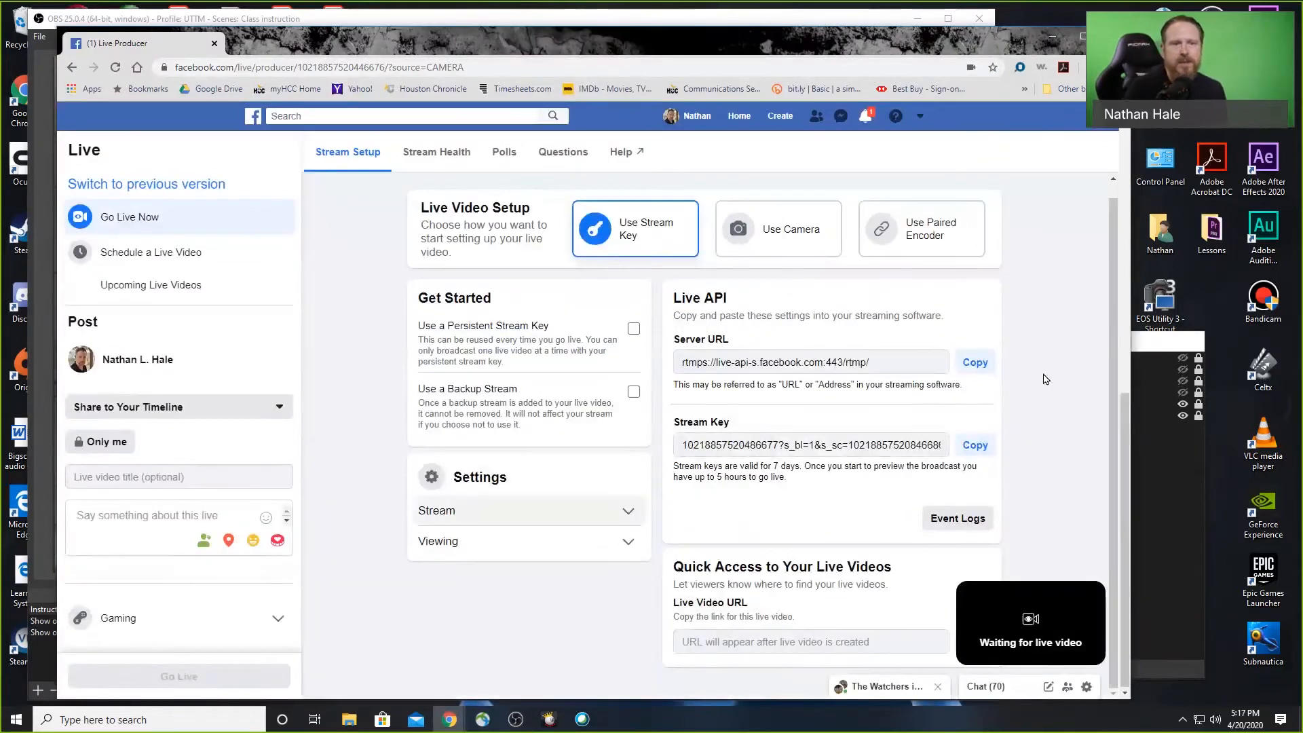
# - Check the live video preview on the Facebook page, and start streaming and recording in OBS
pyautogui.click(1138, 414)
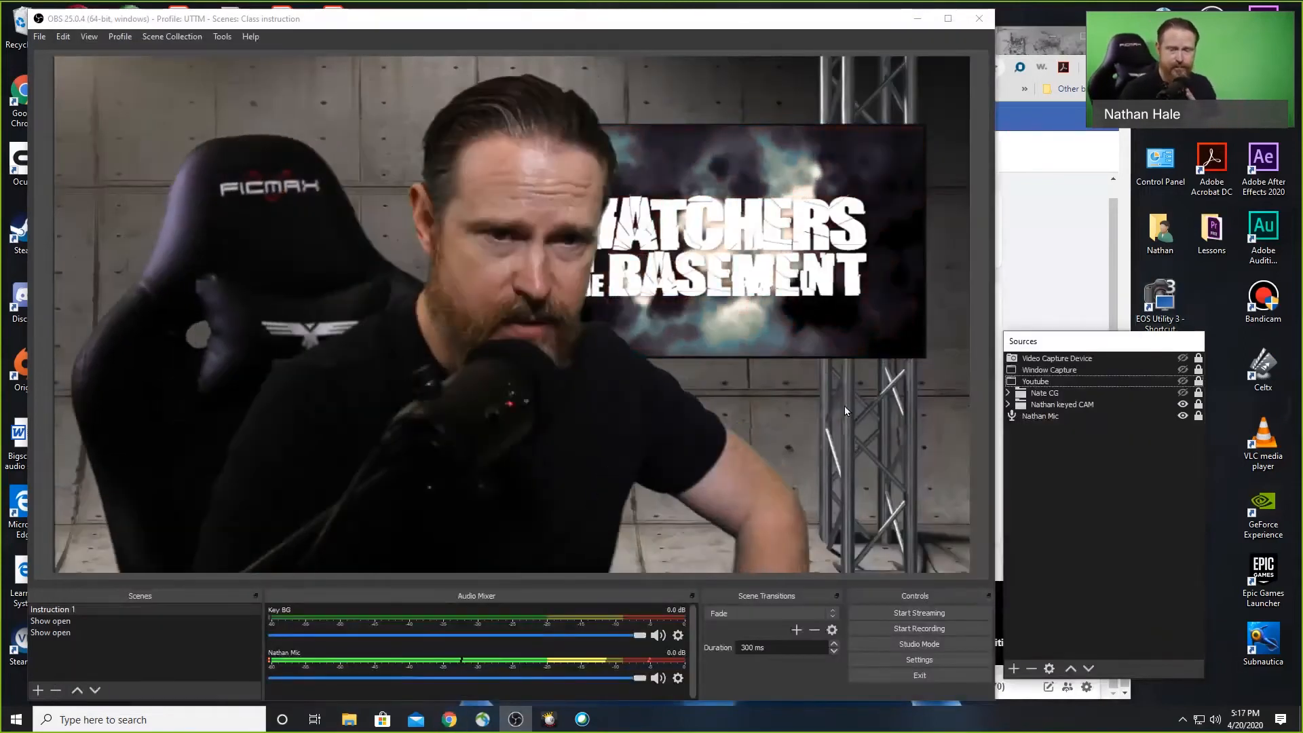
pyautogui.click(1081, 256)
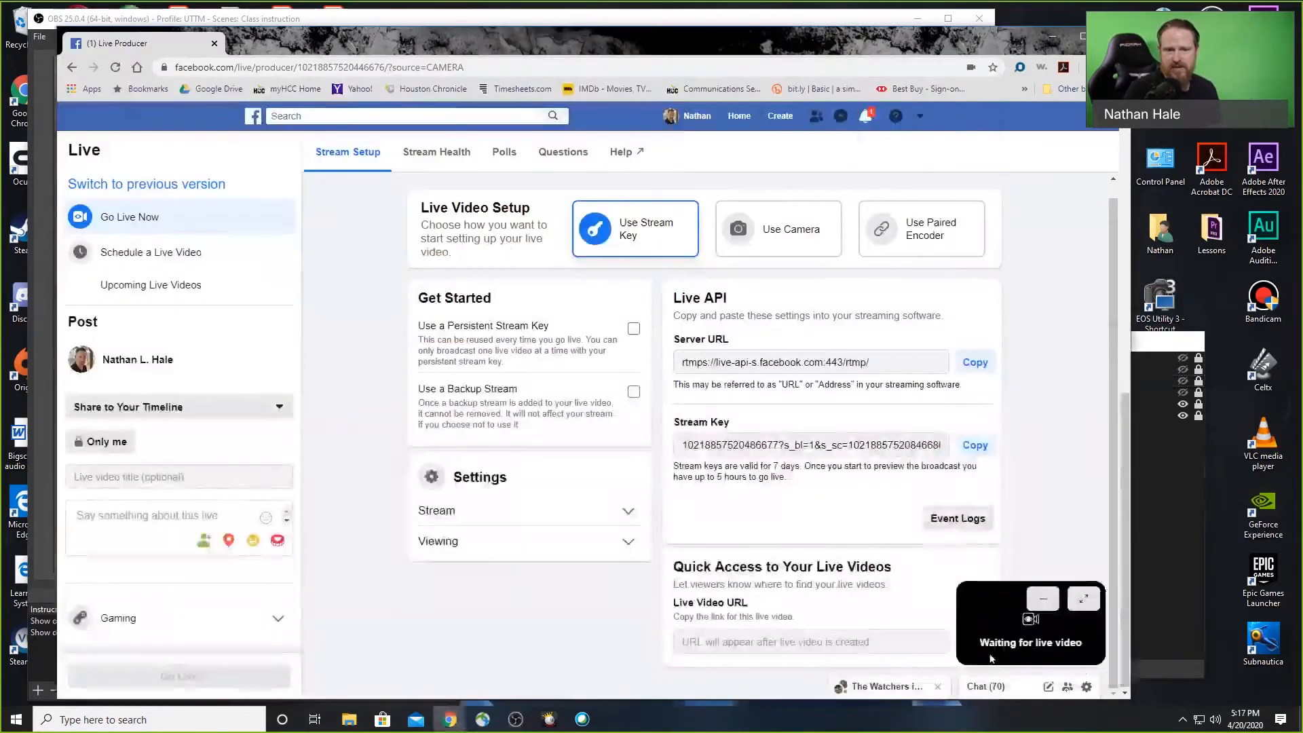
pyautogui.click(1155, 345)
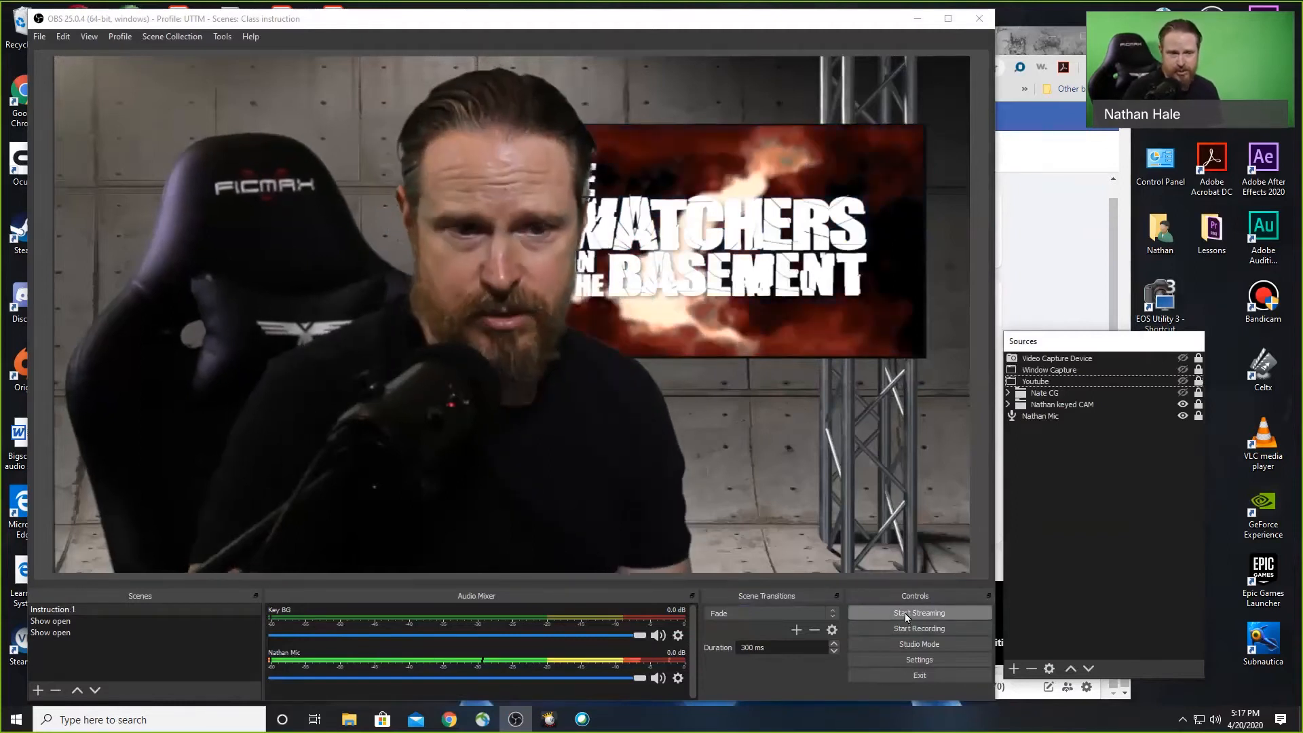
pyautogui.click(914, 613)
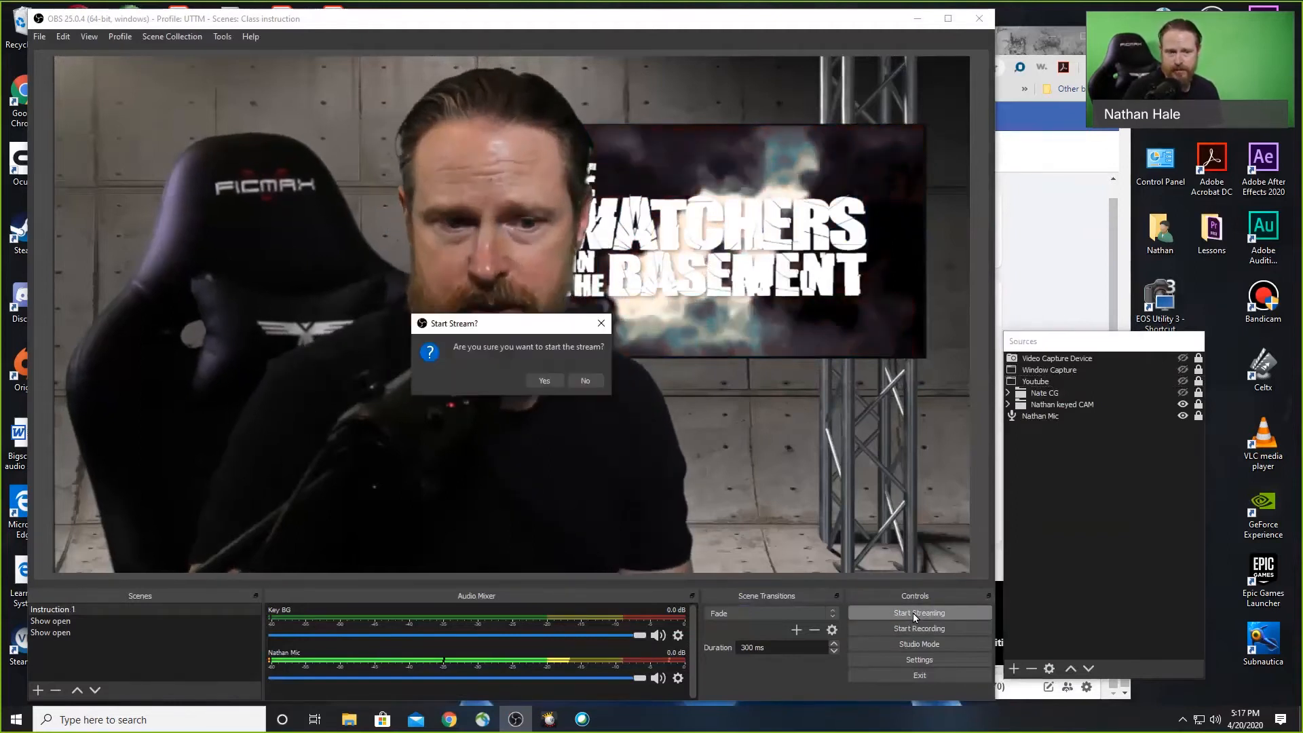
pyautogui.click(544, 380)
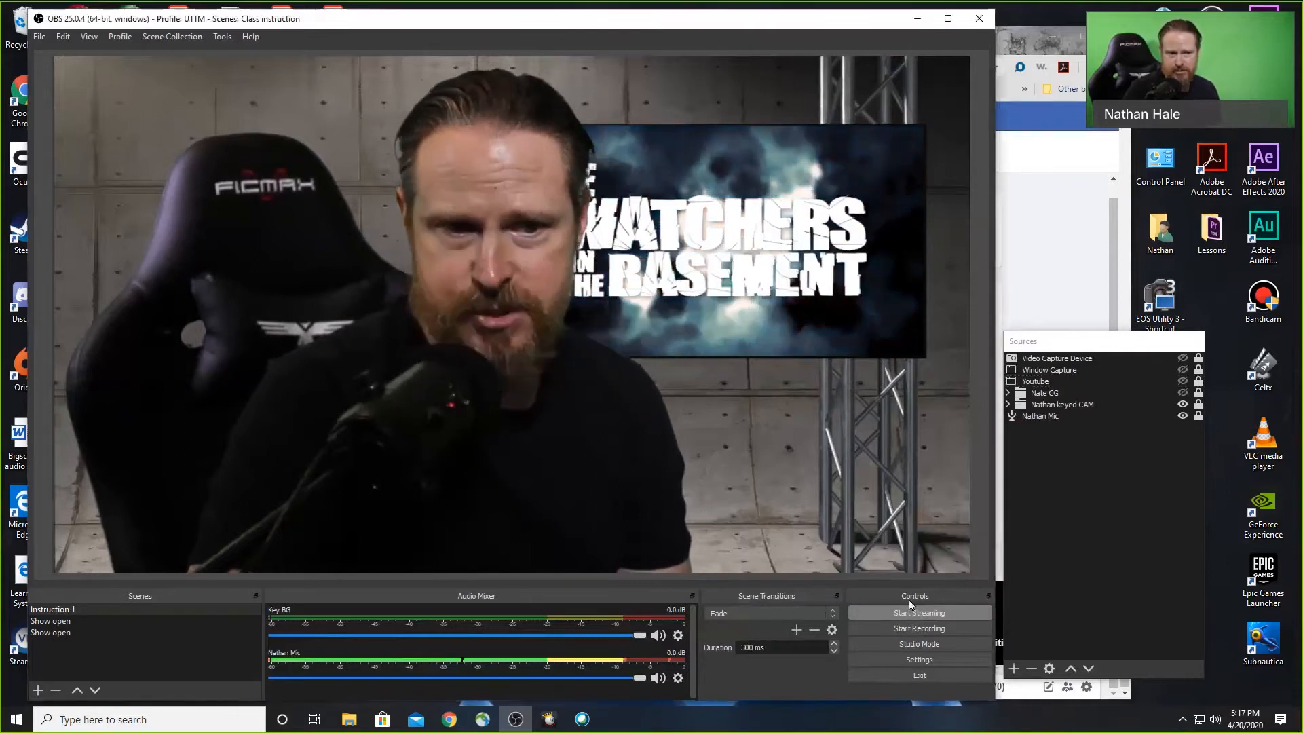
pyautogui.click(916, 626)
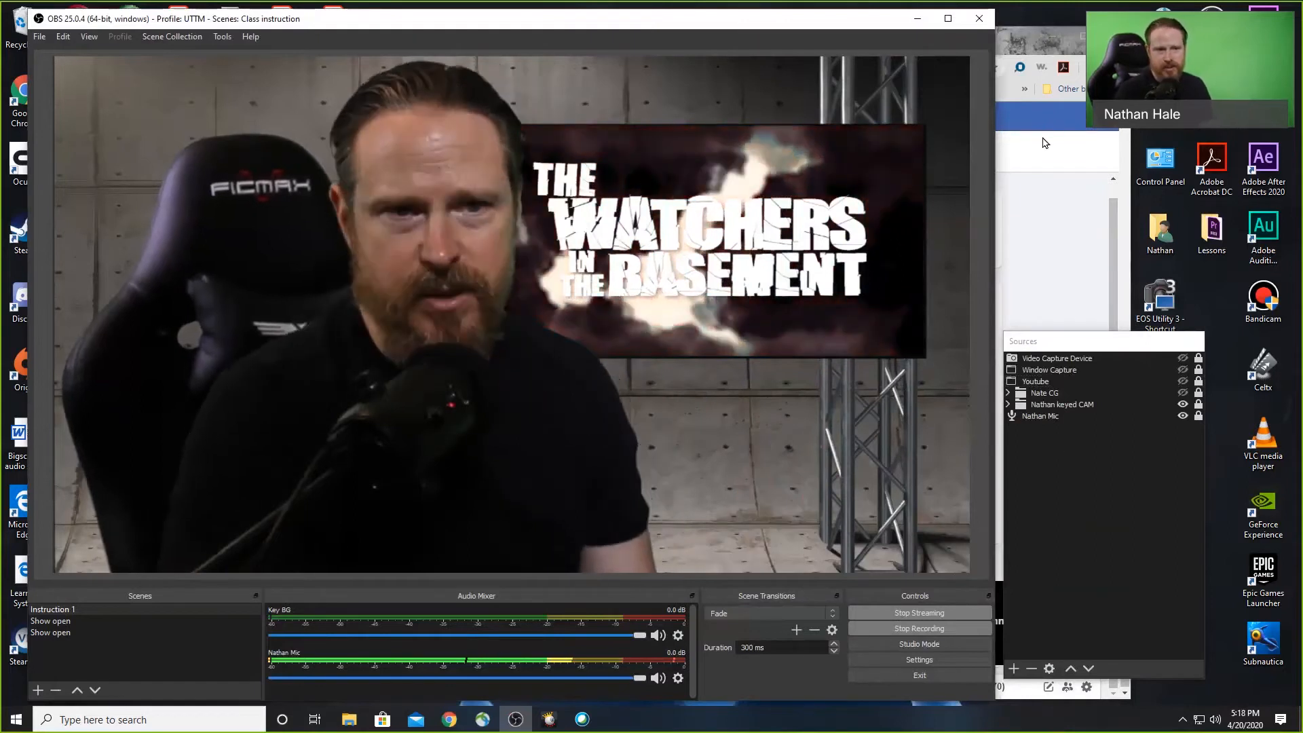
# - Check the incoming stream on the Facebook page, and end the streaming and recording in OBS
pyautogui.click(1044, 143)
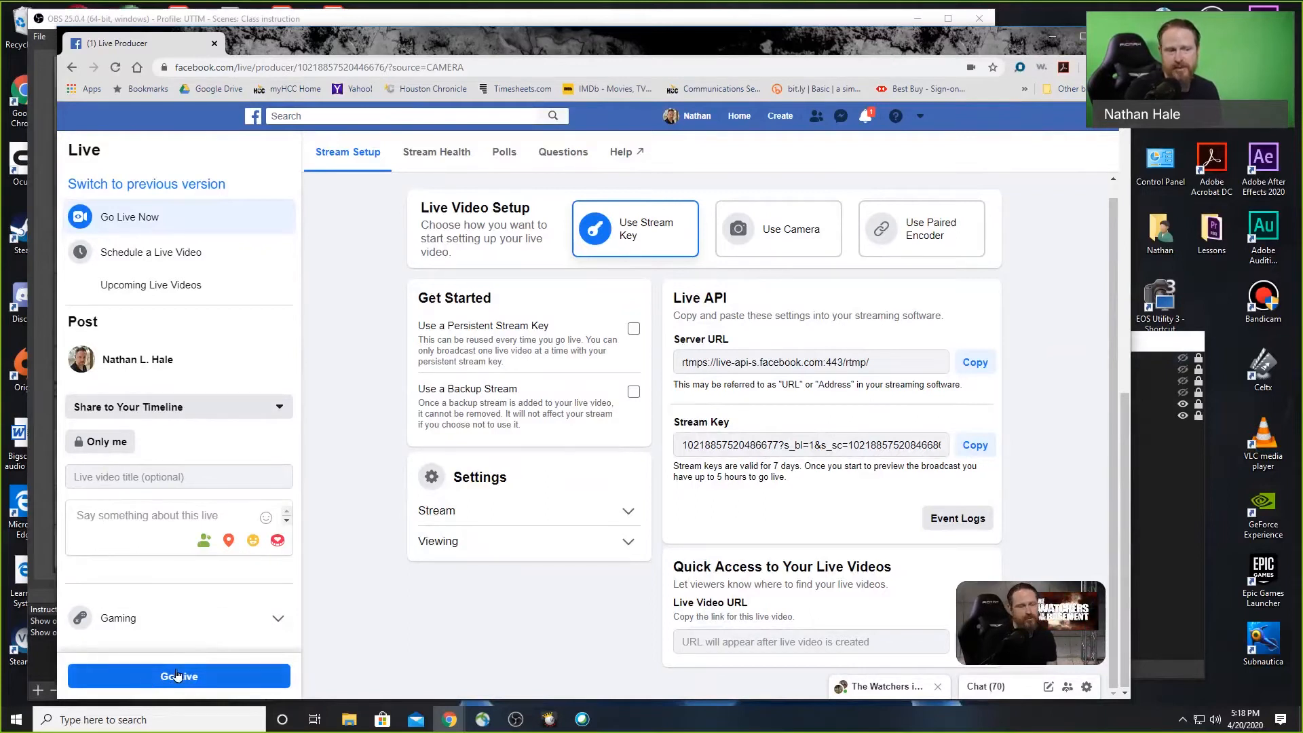
pyautogui.click(1156, 345)
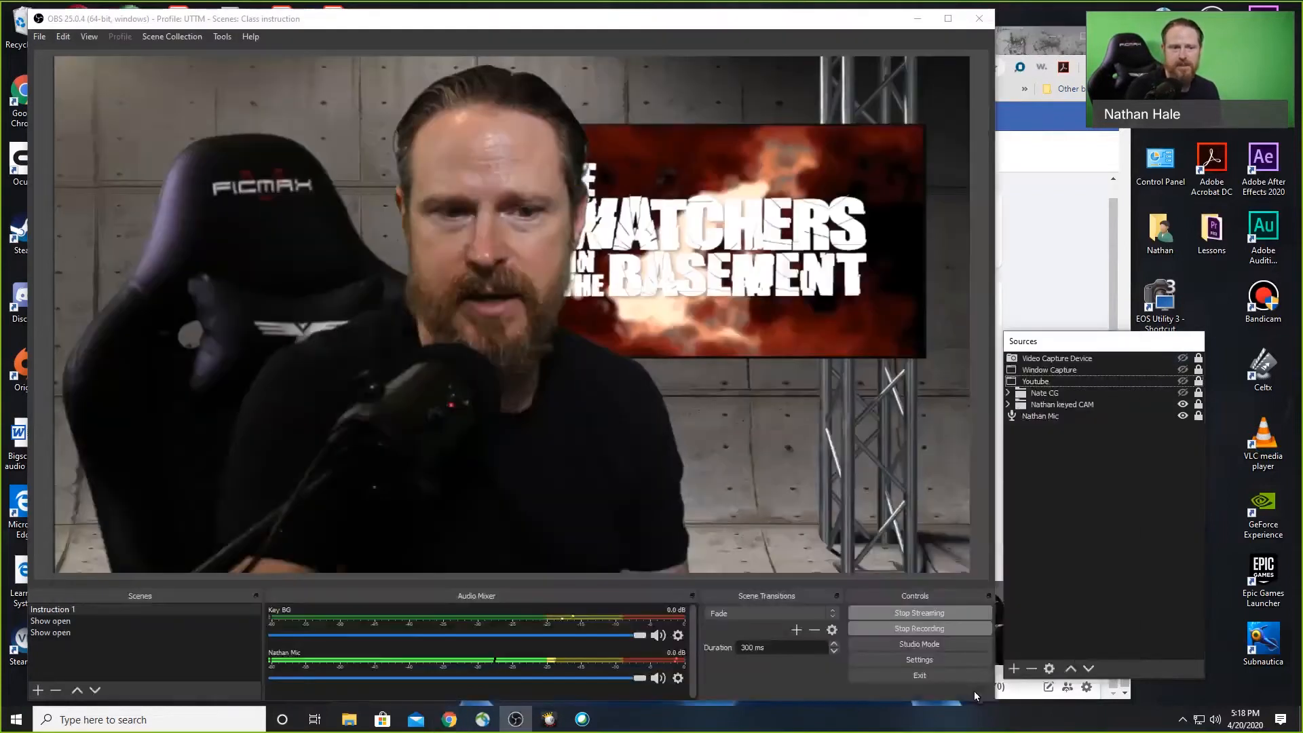
pyautogui.click(918, 630)
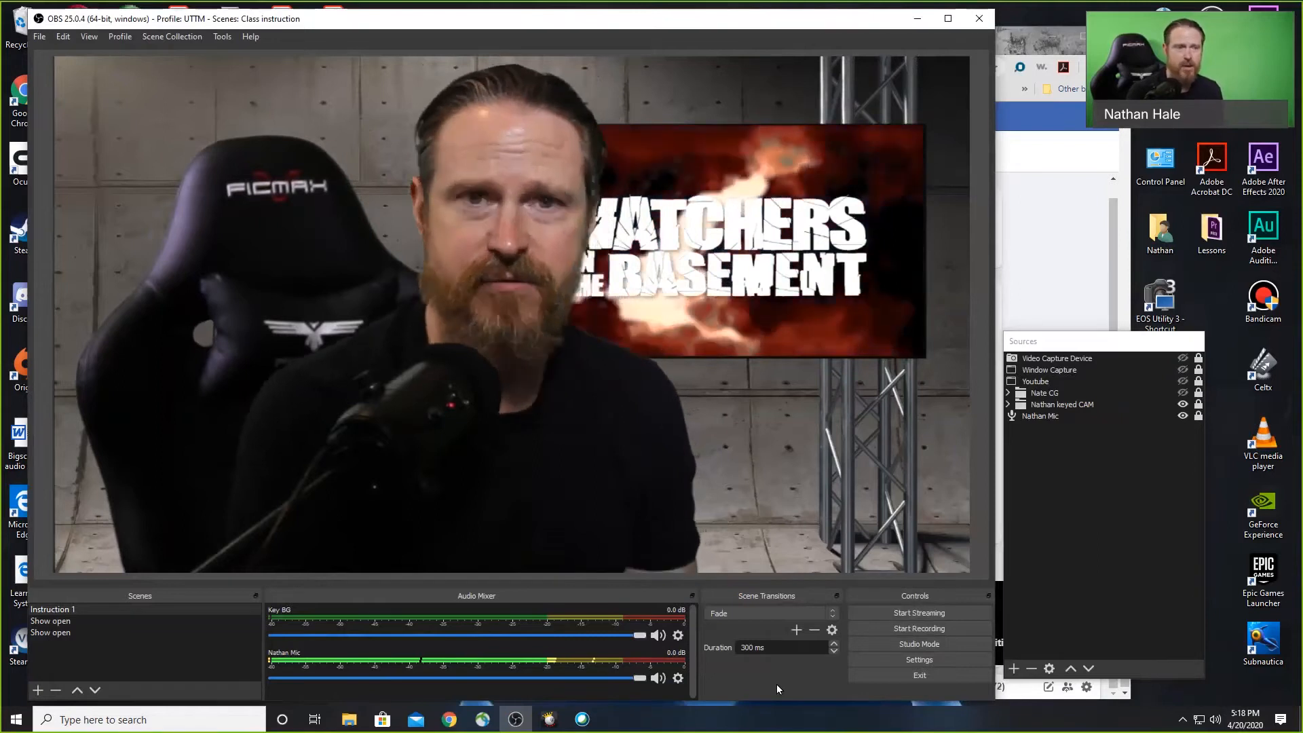
# - Reopen the settings and examine the common FPS values offered for the video
pyautogui.click(919, 660)
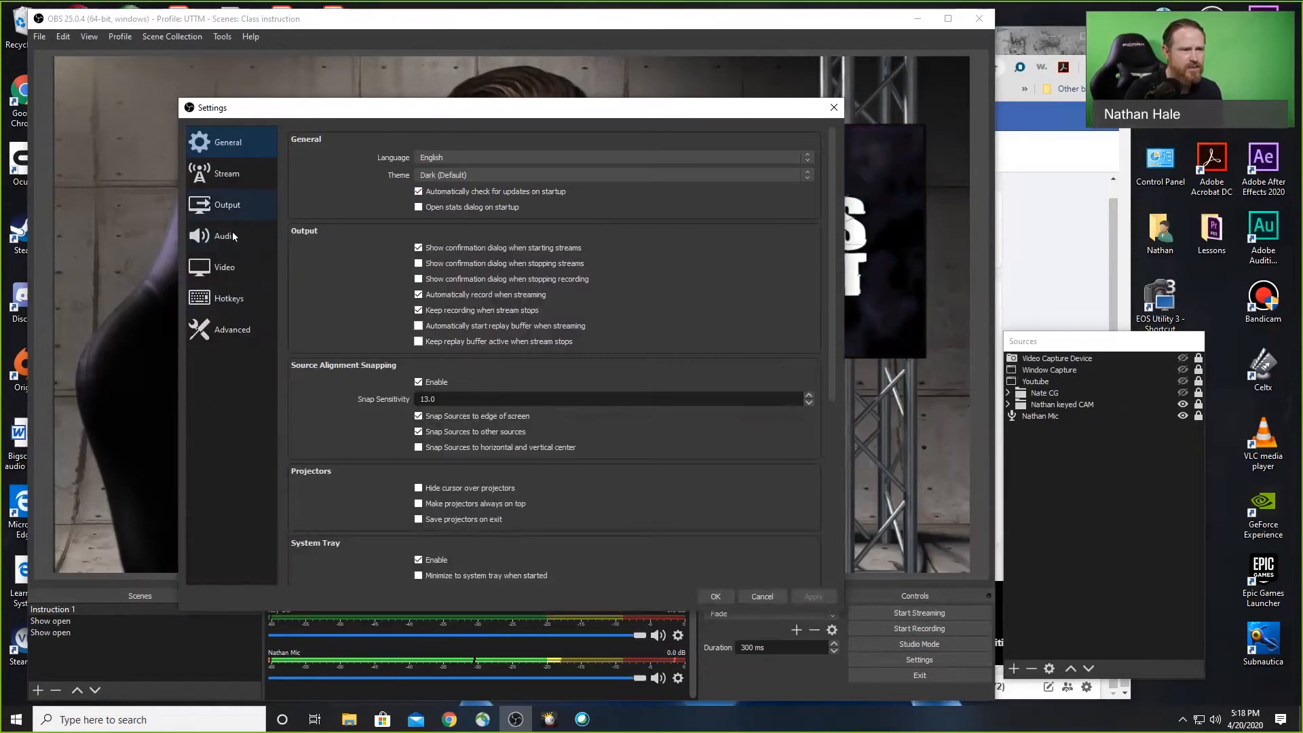
pyautogui.click(231, 267)
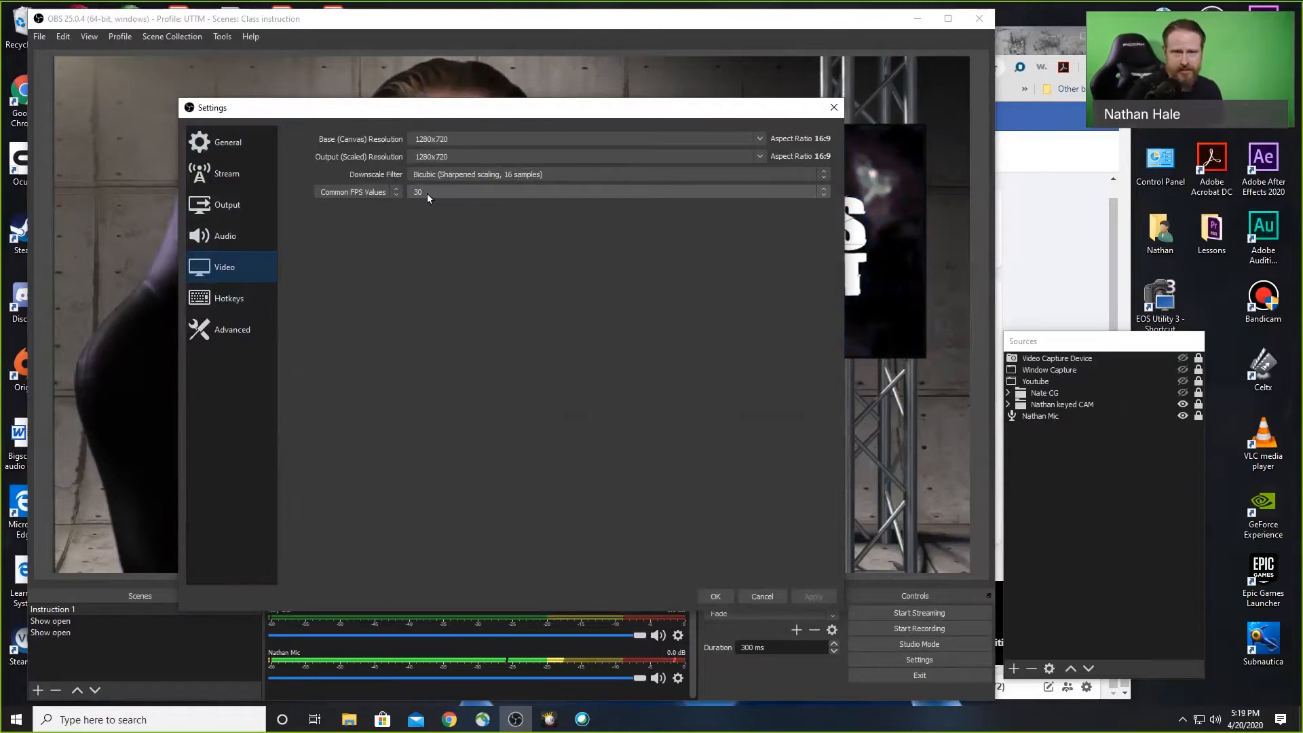
pyautogui.click(823, 197)
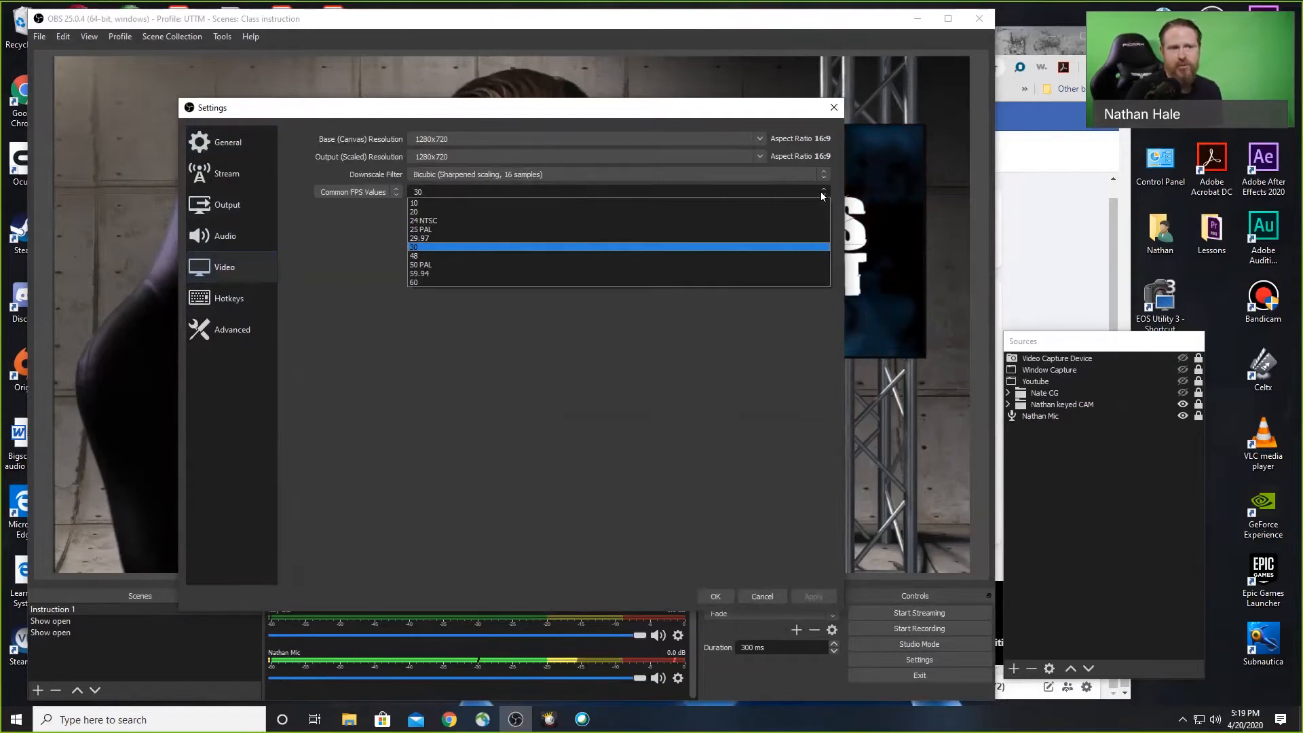
pyautogui.click(823, 195)
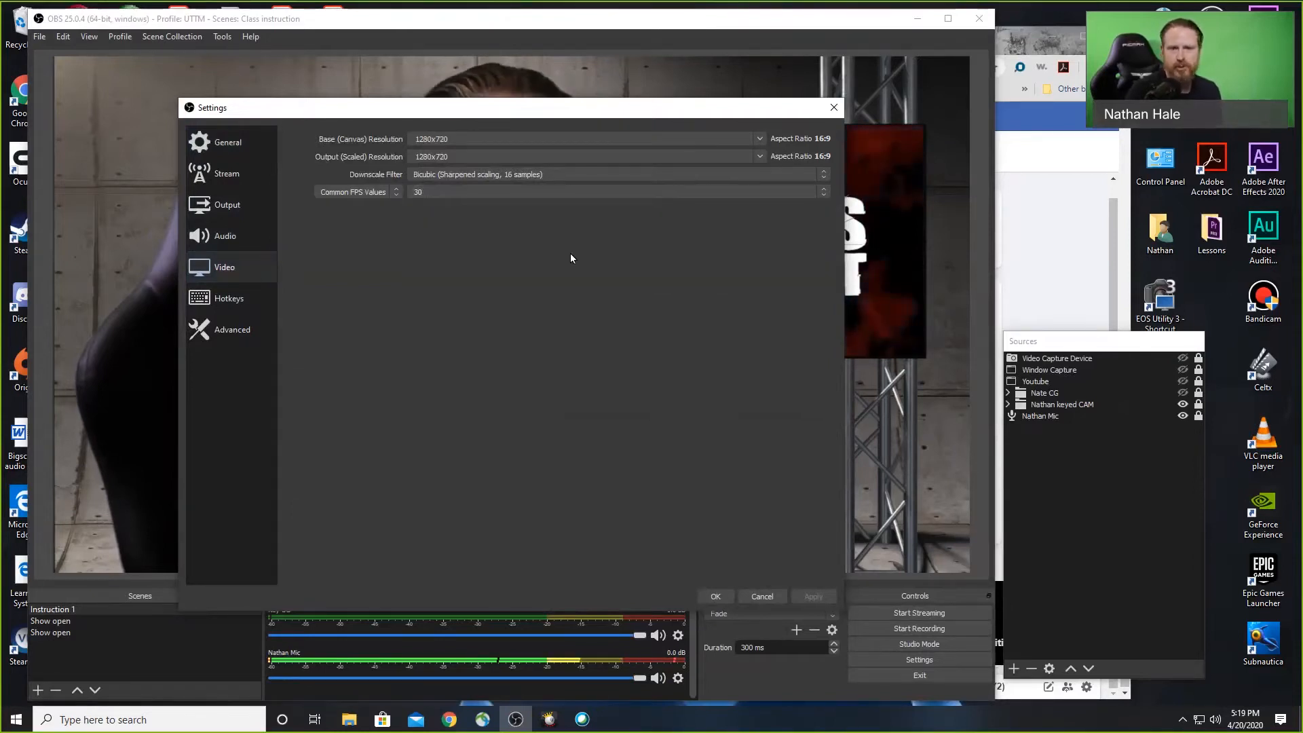
# - Examine the streaming and recording output settings, including the recording format choices
pyautogui.click(219, 205)
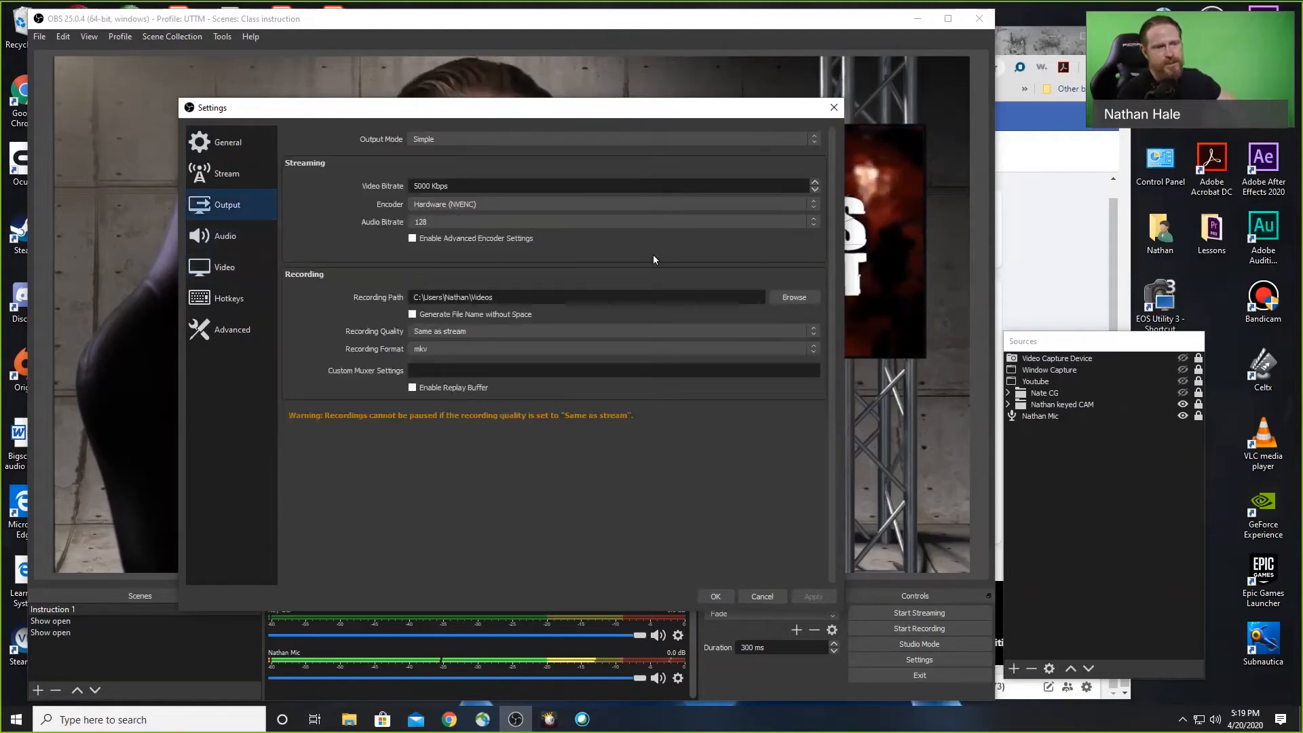
pyautogui.click(433, 349)
pyautogui.click(433, 346)
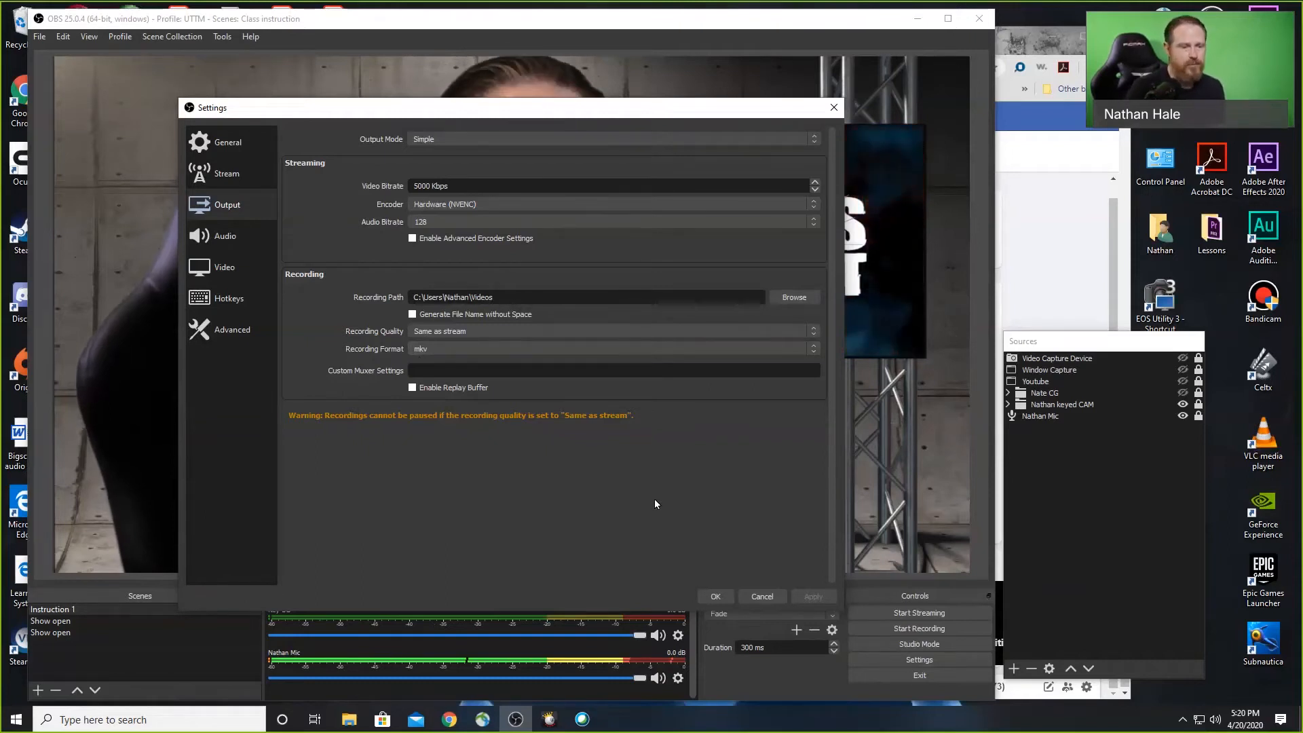
pyautogui.click(349, 720)
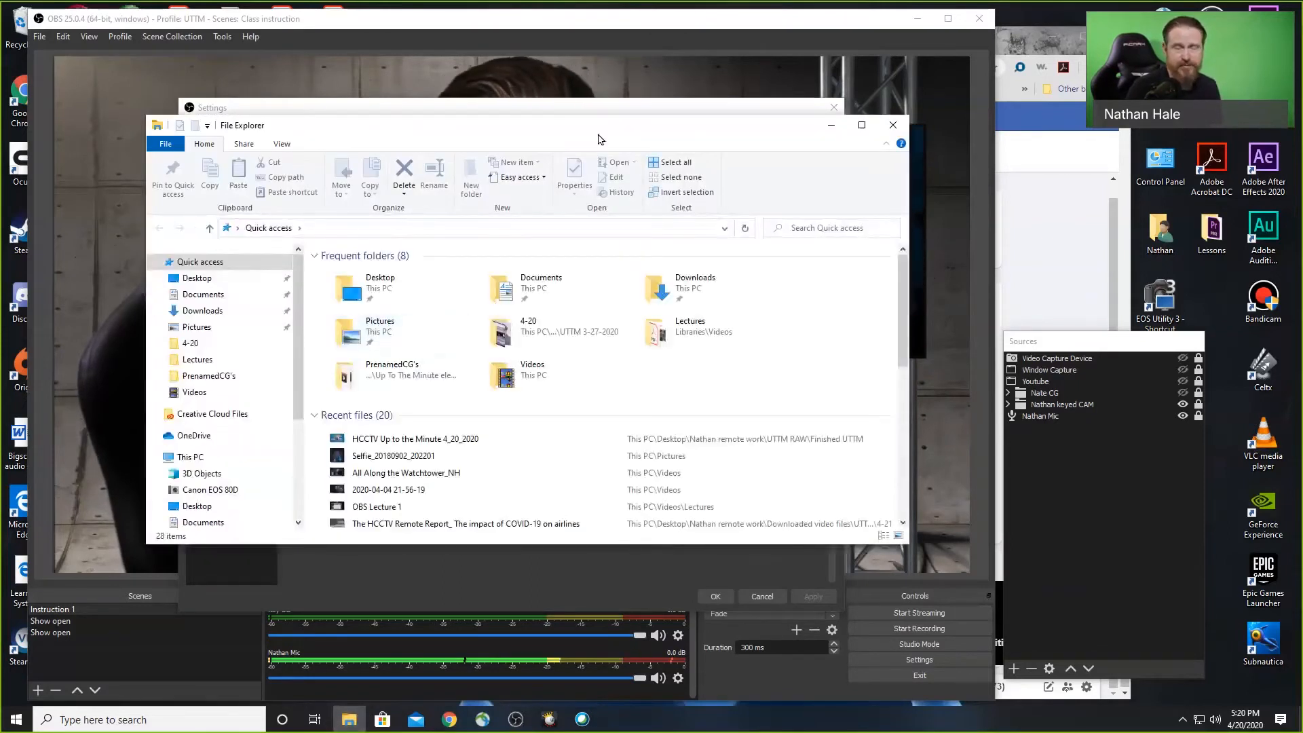
pyautogui.moveTo(639, 113); pyautogui.dragTo(679, 87)
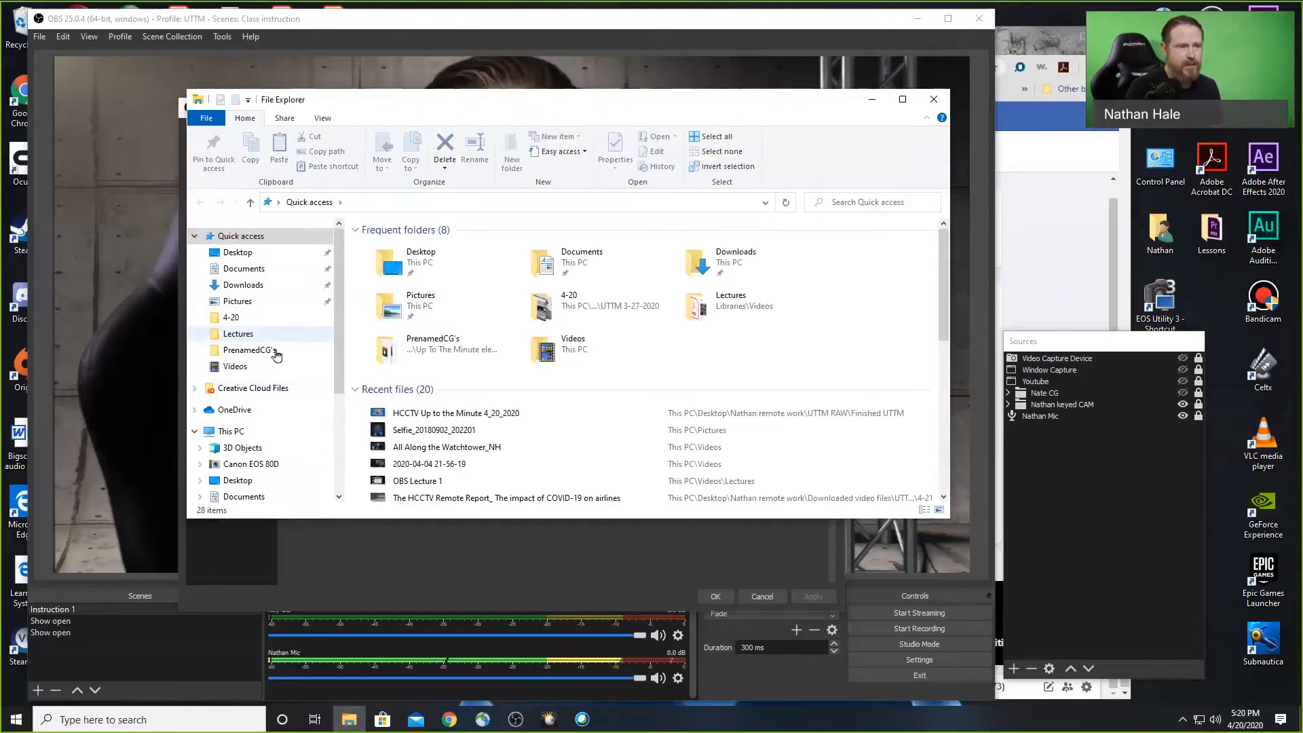
pyautogui.click(234, 366)
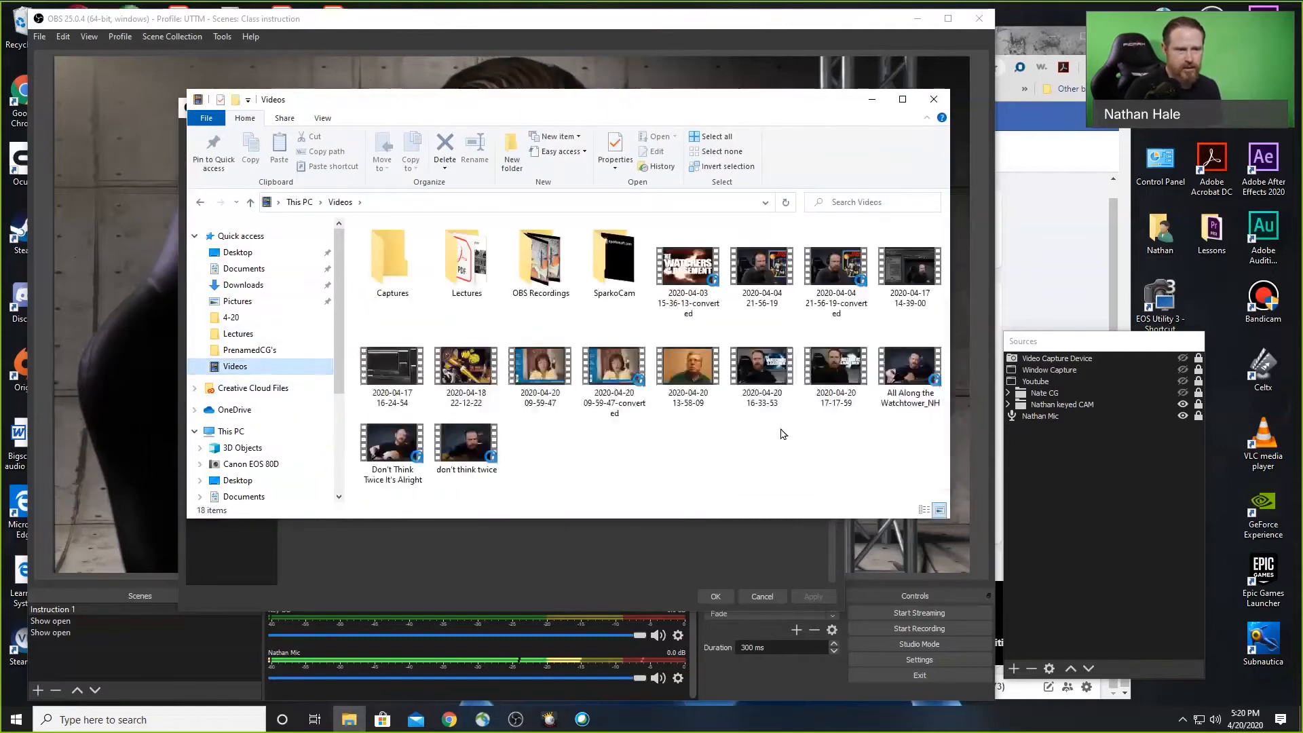
pyautogui.click(759, 271)
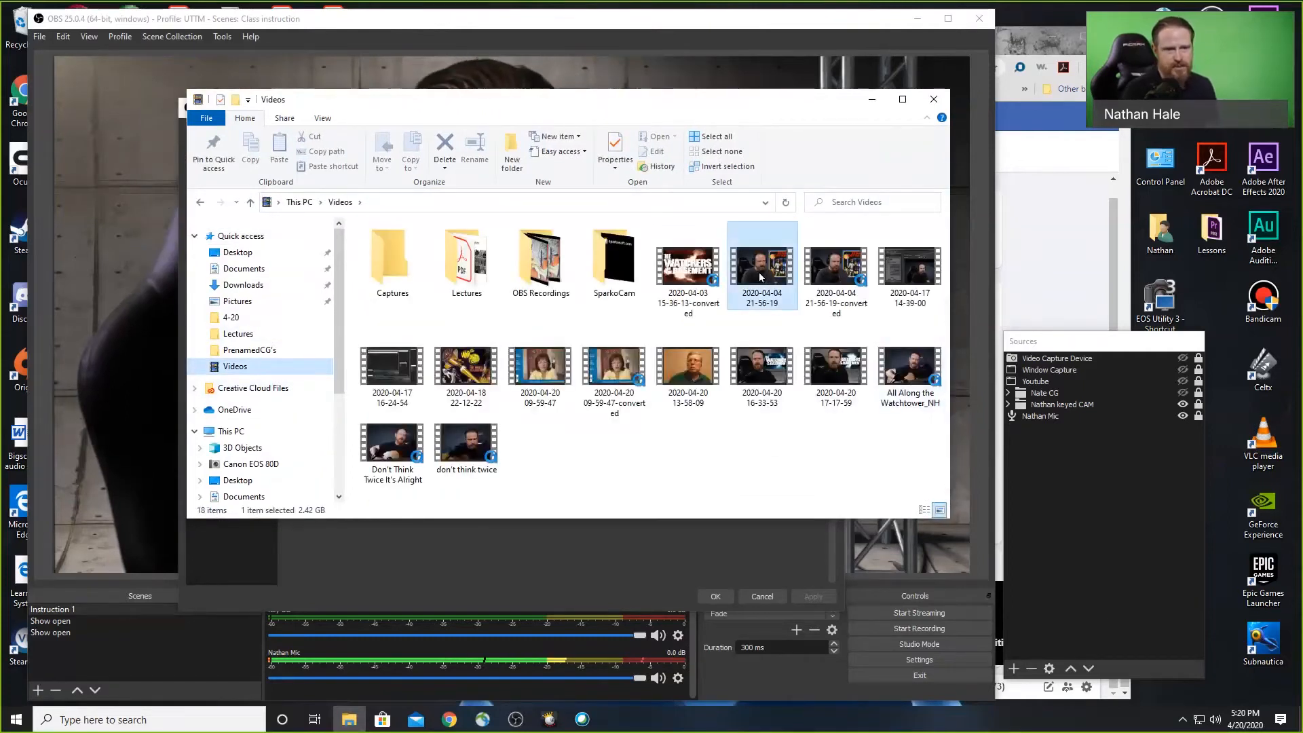
pyautogui.rightClick(760, 273)
pyautogui.moveTo(845, 357)
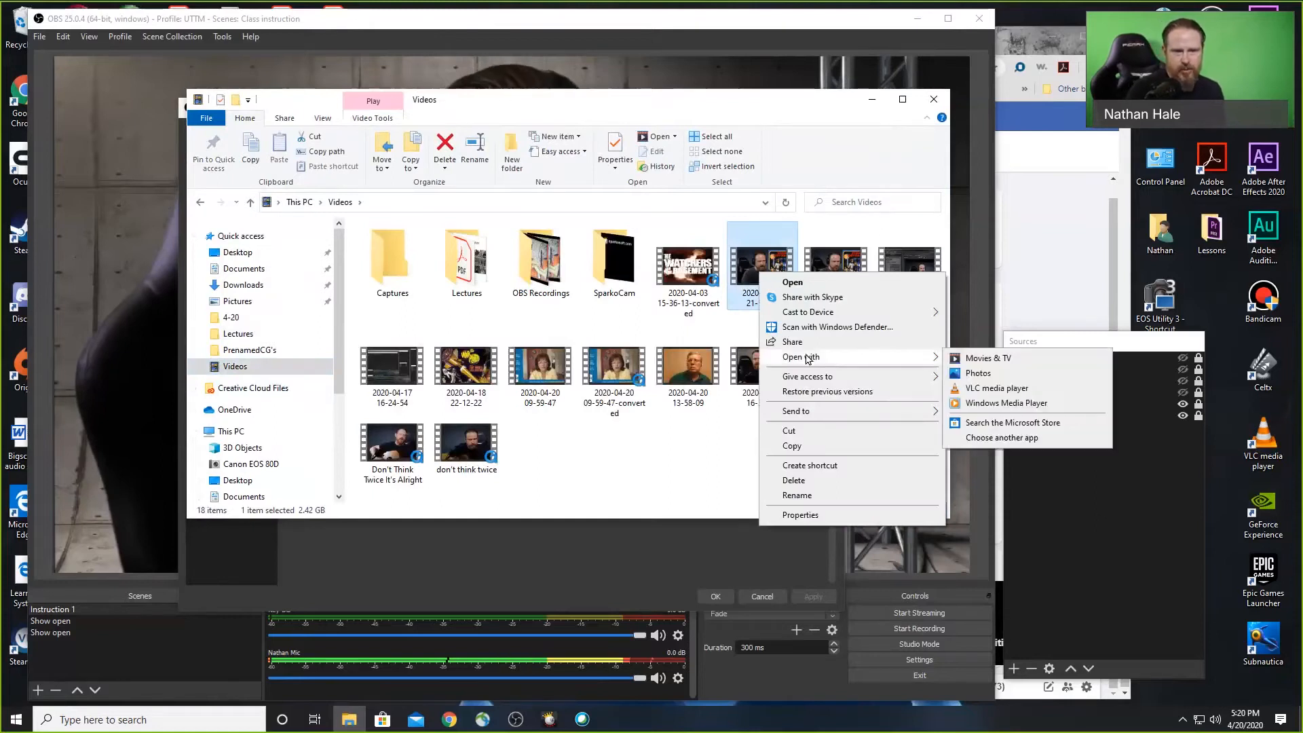
pyautogui.click(1019, 394)
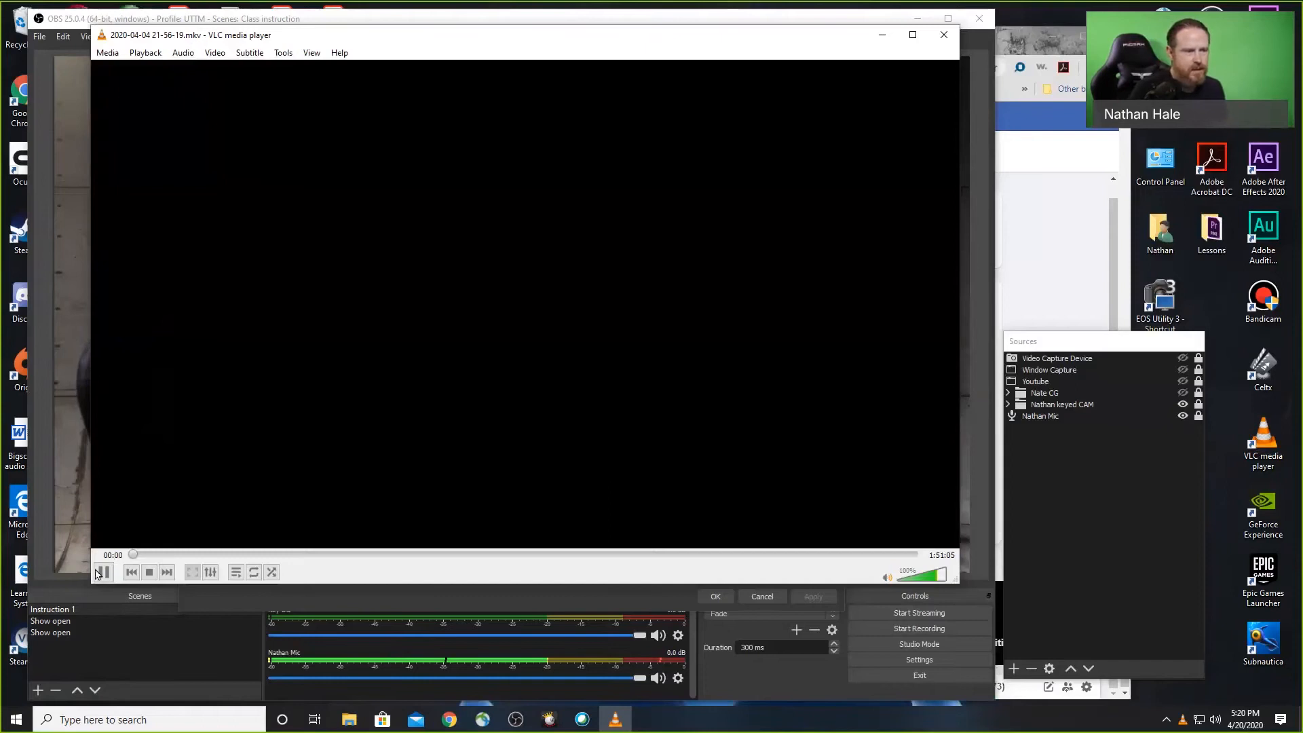
pyautogui.click(103, 574)
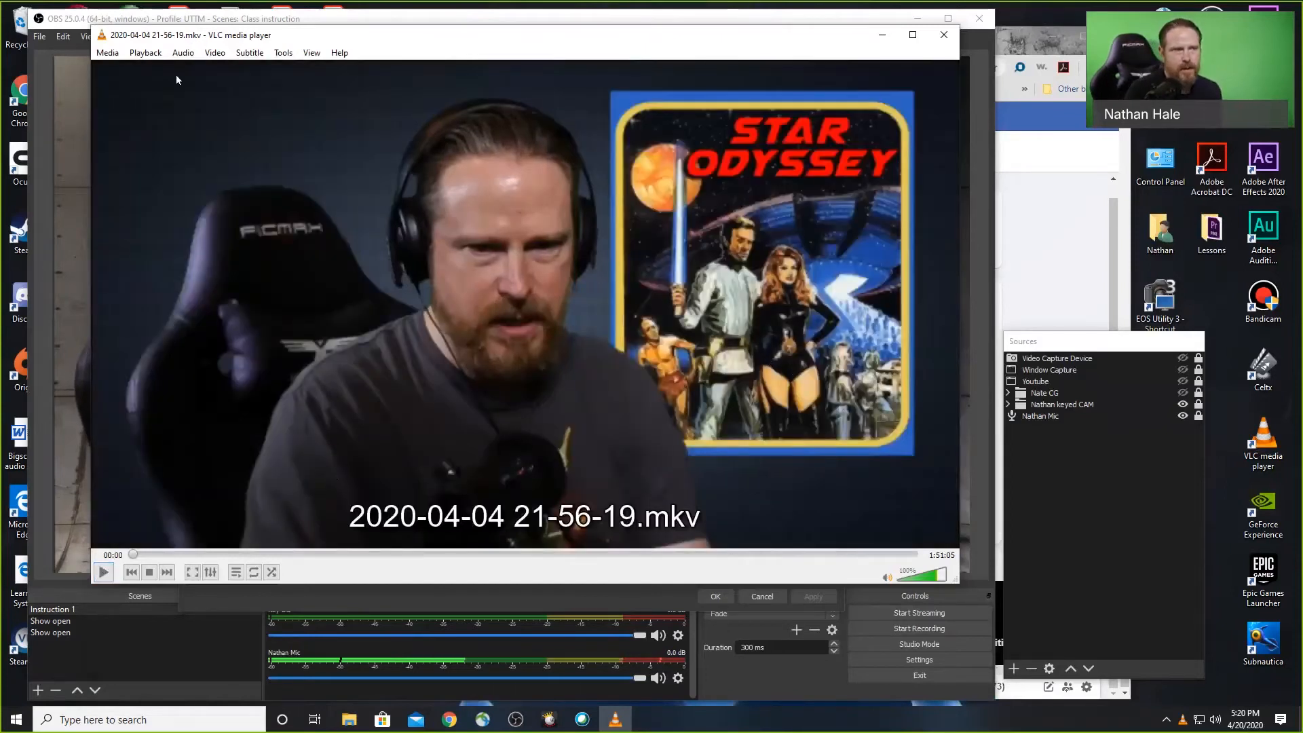
pyautogui.click(106, 53)
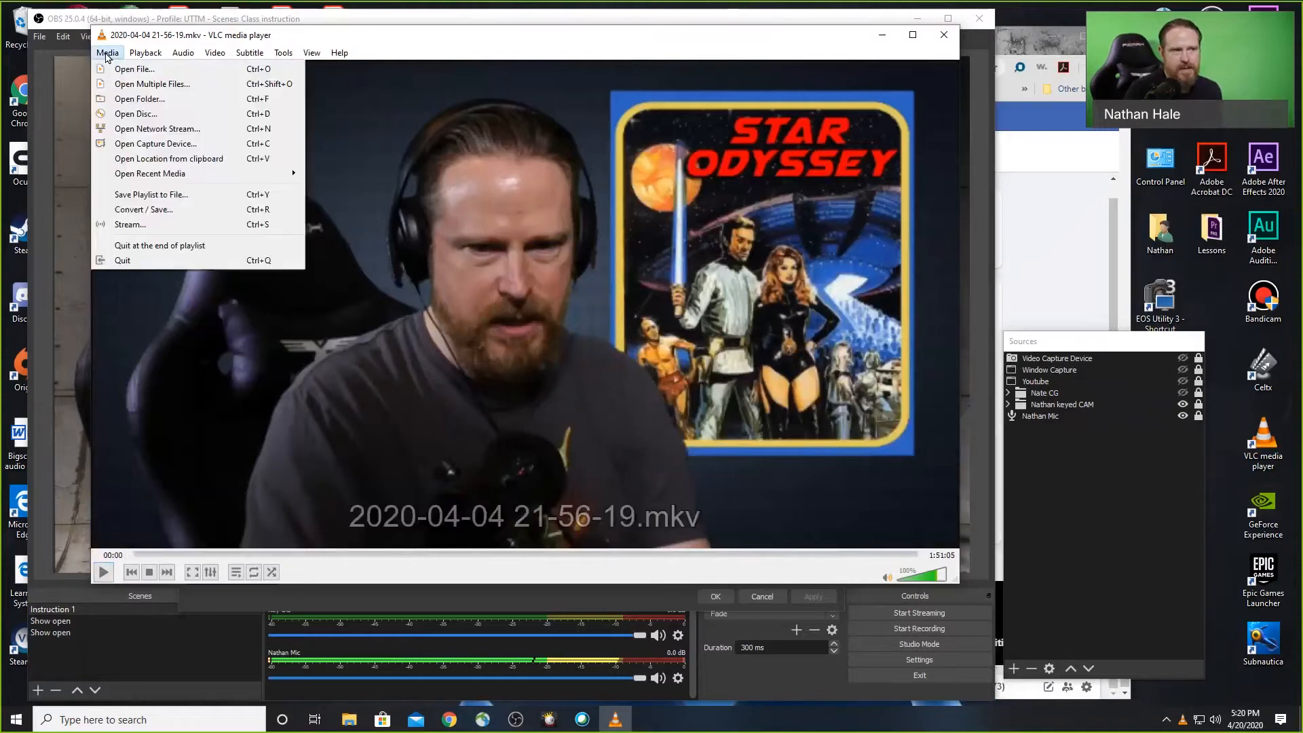
pyautogui.click(165, 213)
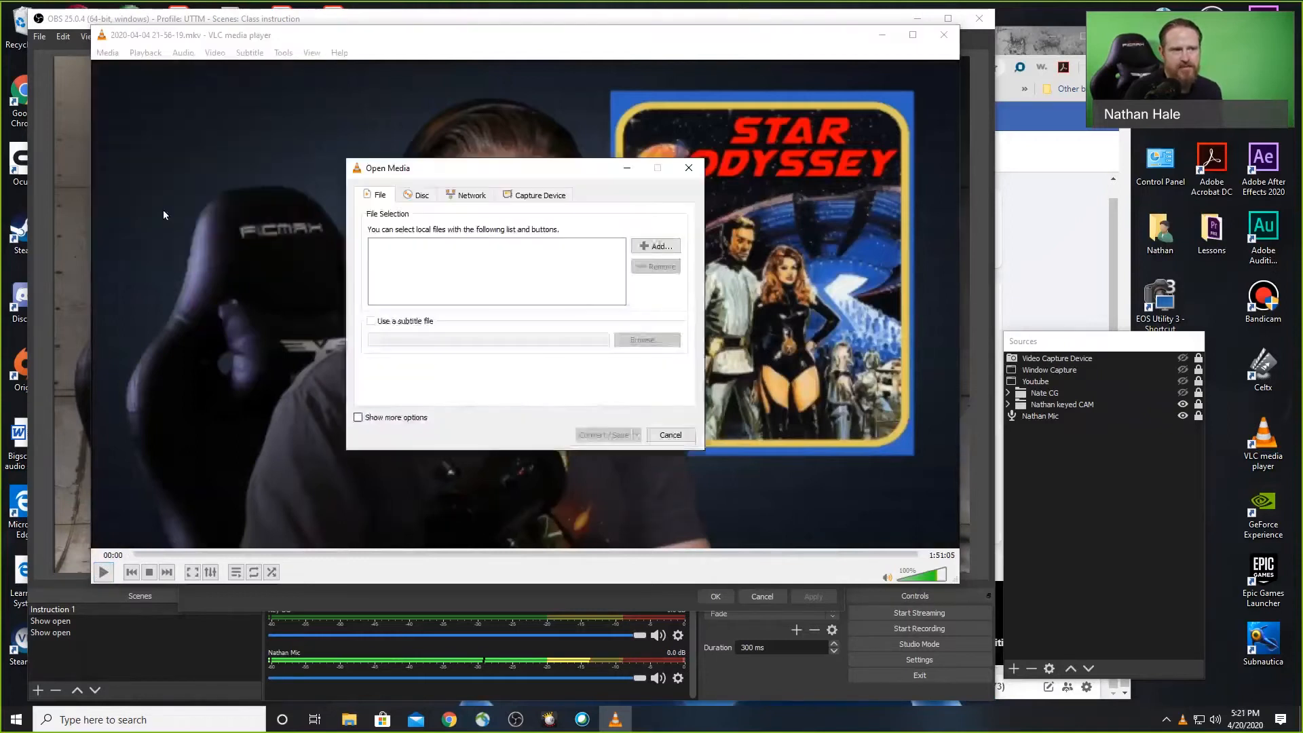
pyautogui.click(656, 249)
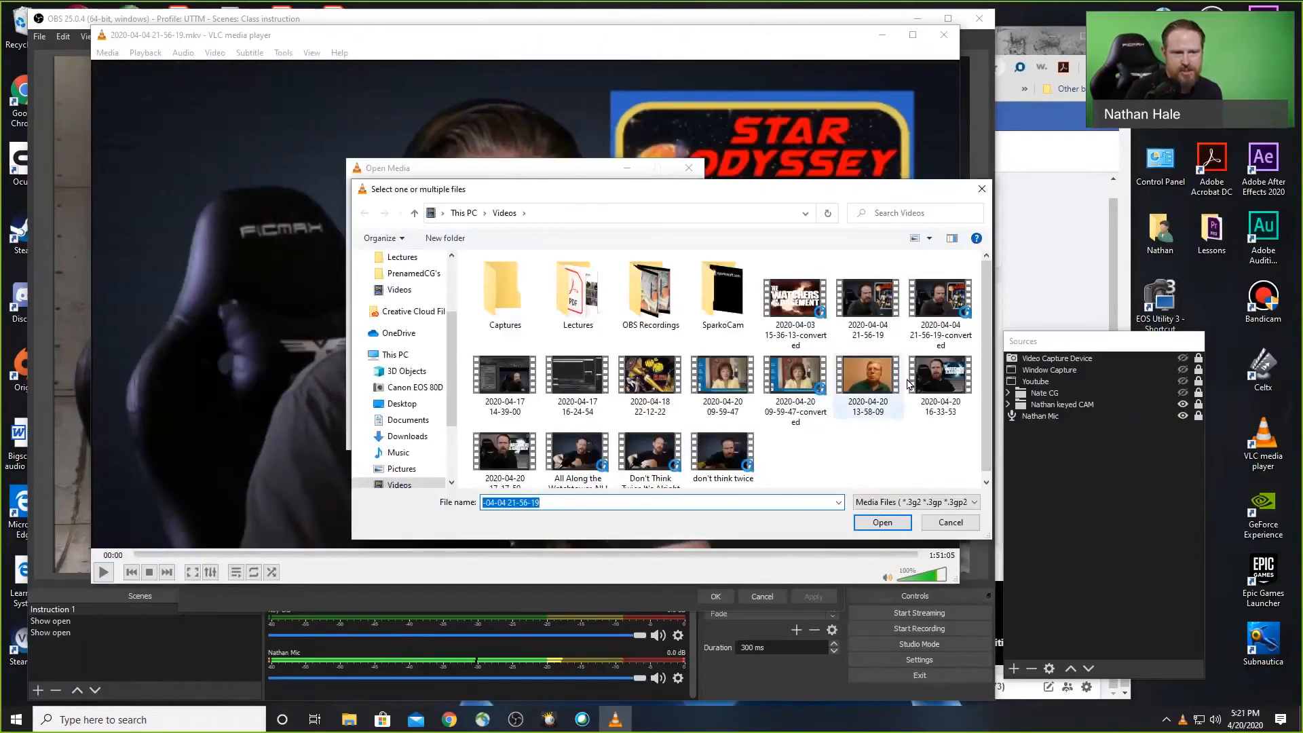
pyautogui.click(868, 299)
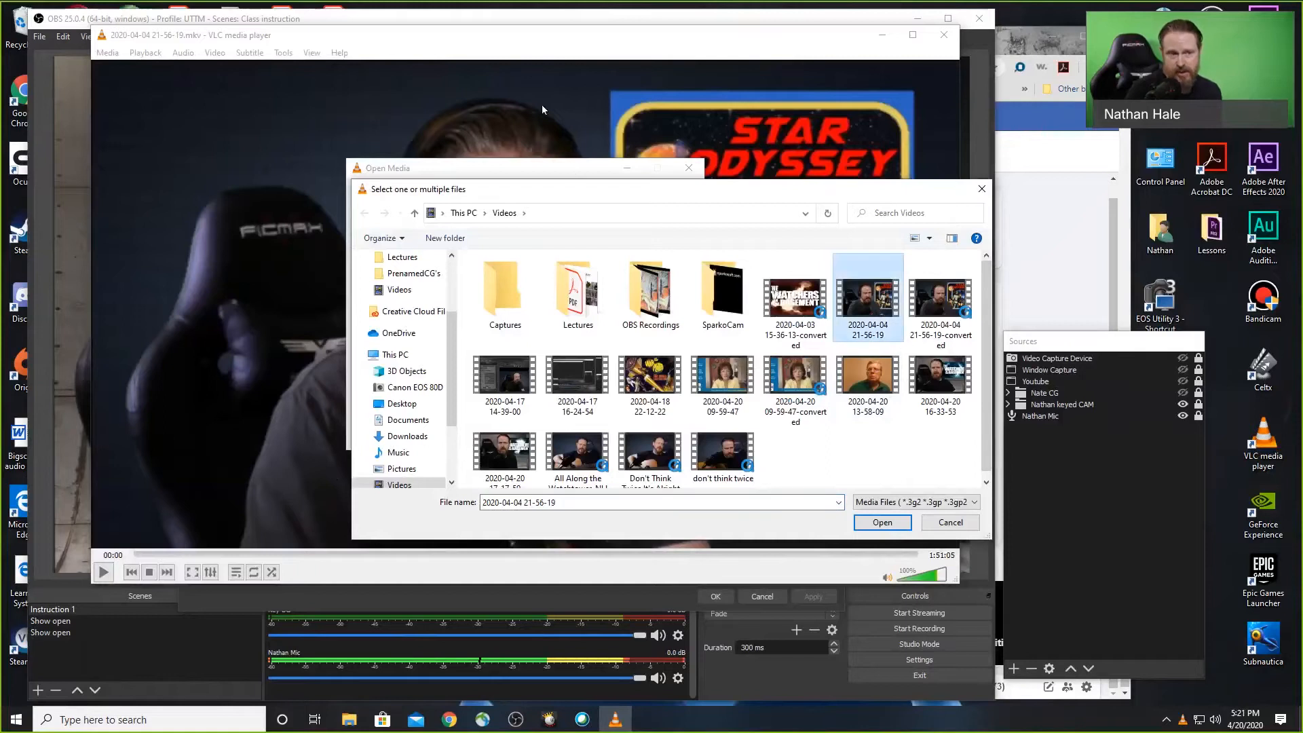
pyautogui.click(888, 525)
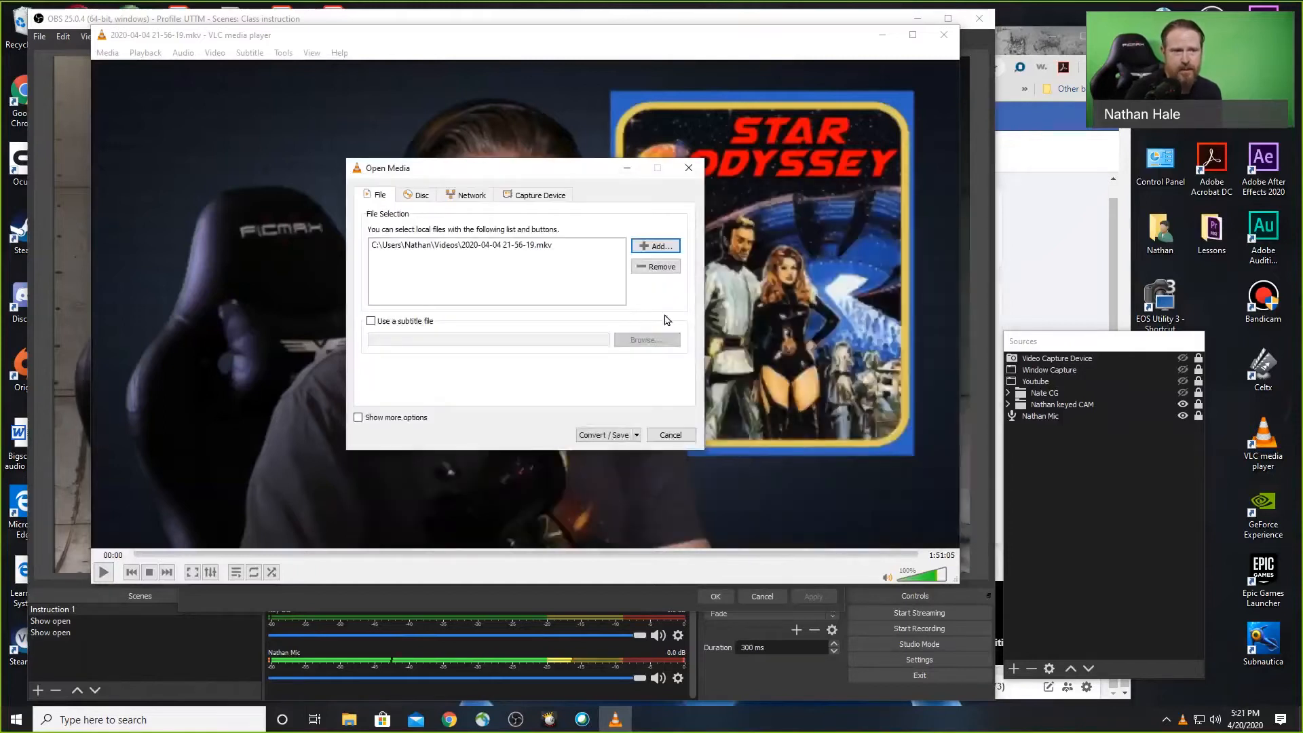
pyautogui.click(609, 435)
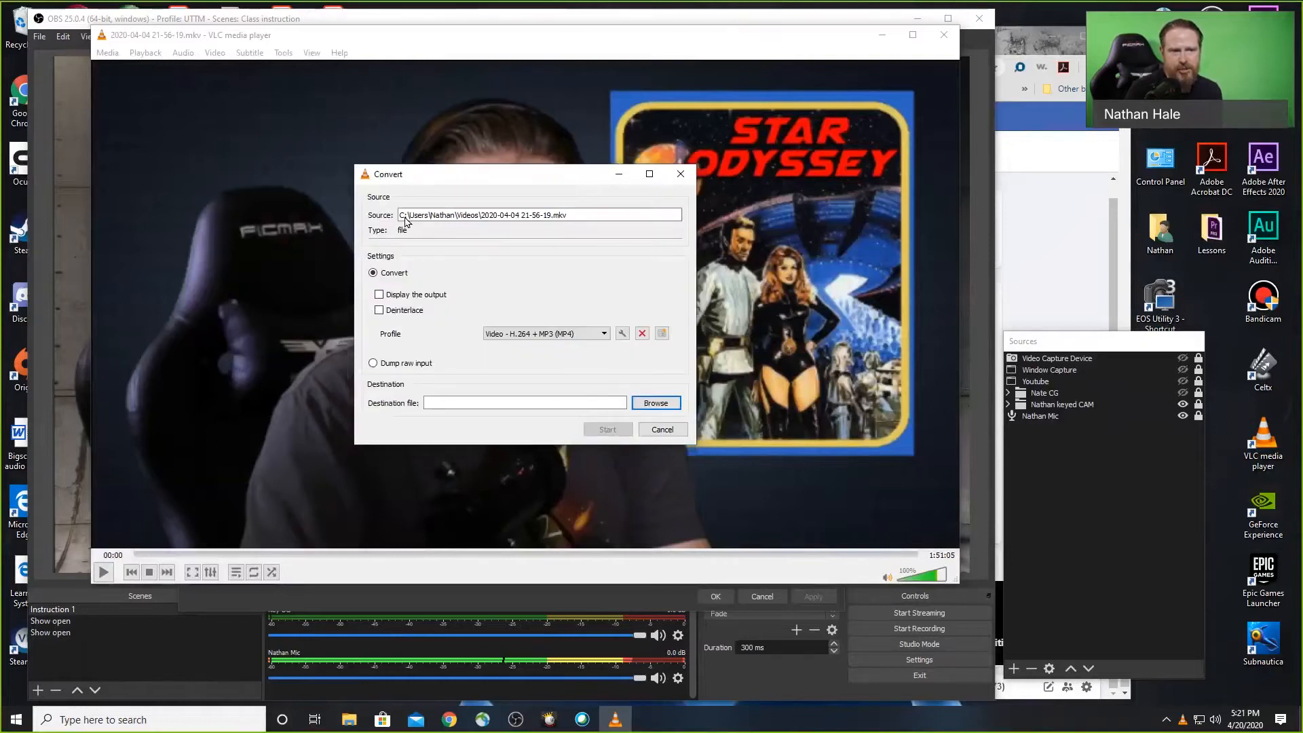
# - Examine the conversion profile choices and the destination file selection, and cancel the conversion
pyautogui.click(604, 334)
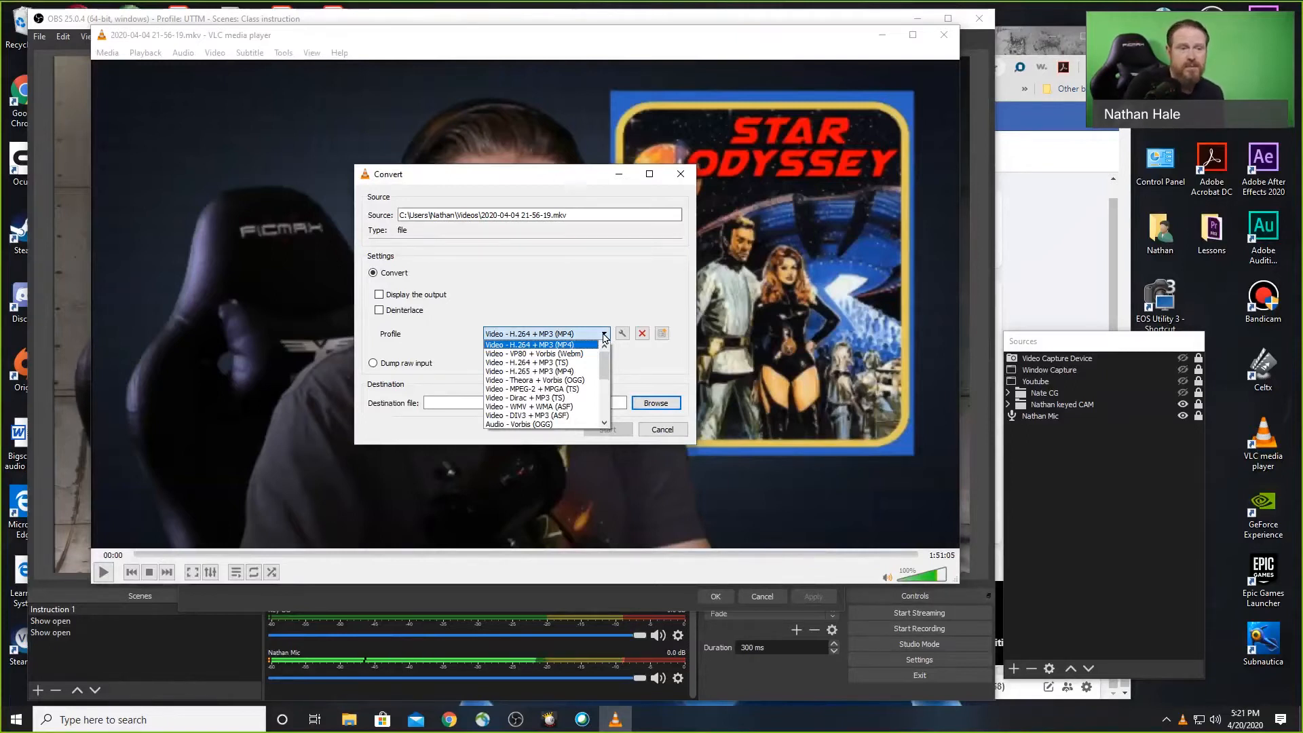
pyautogui.click(604, 334)
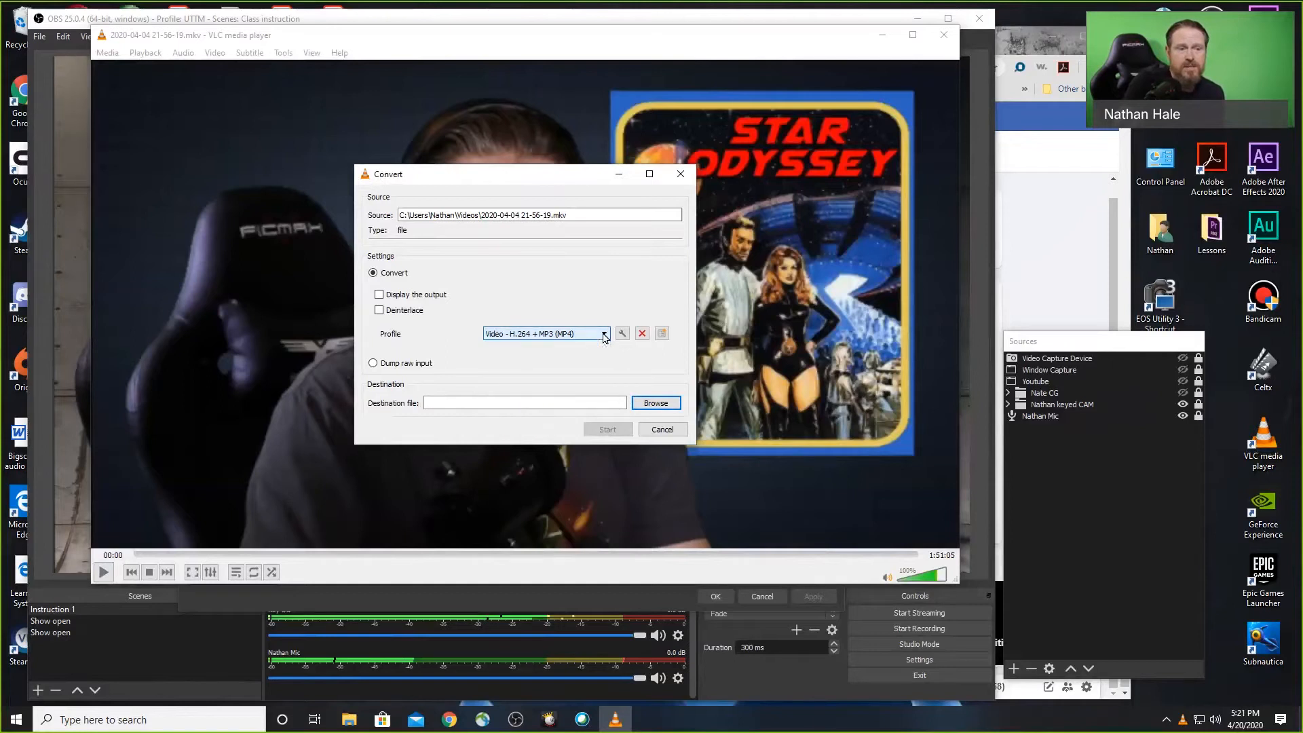
pyautogui.click(656, 403)
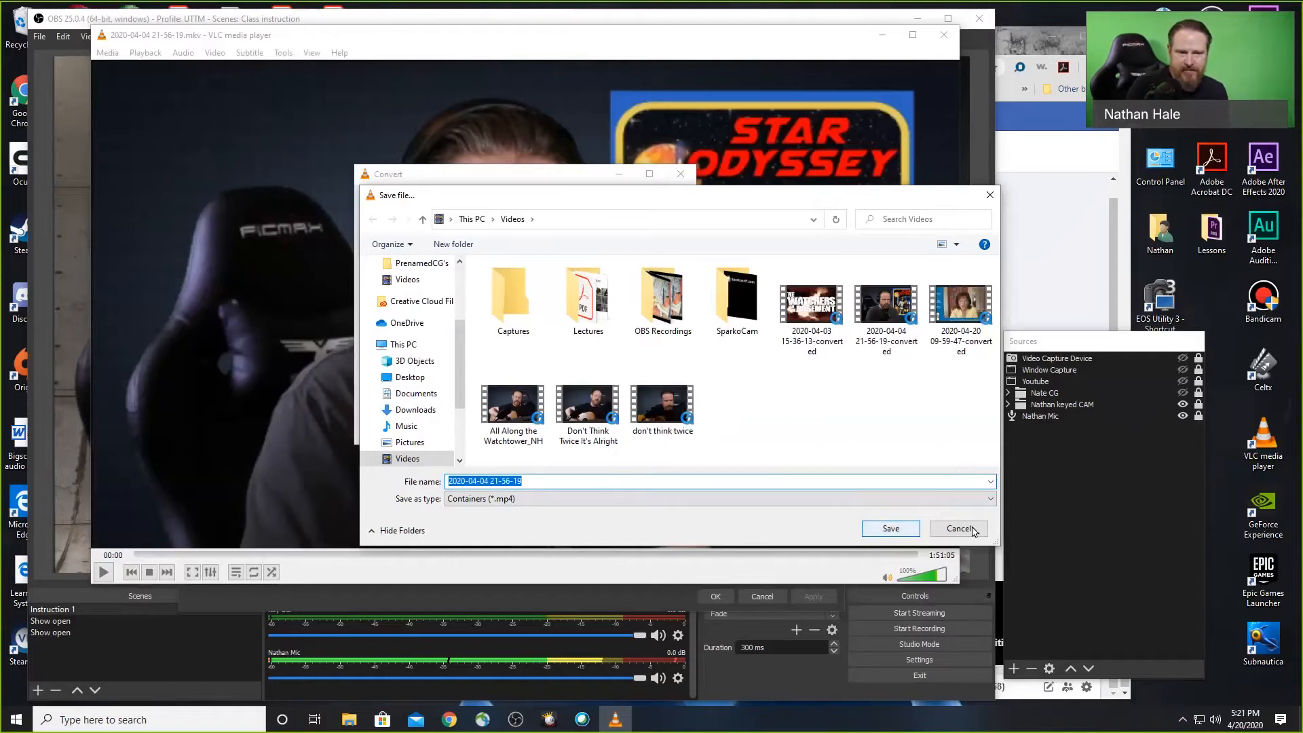
pyautogui.click(891, 529)
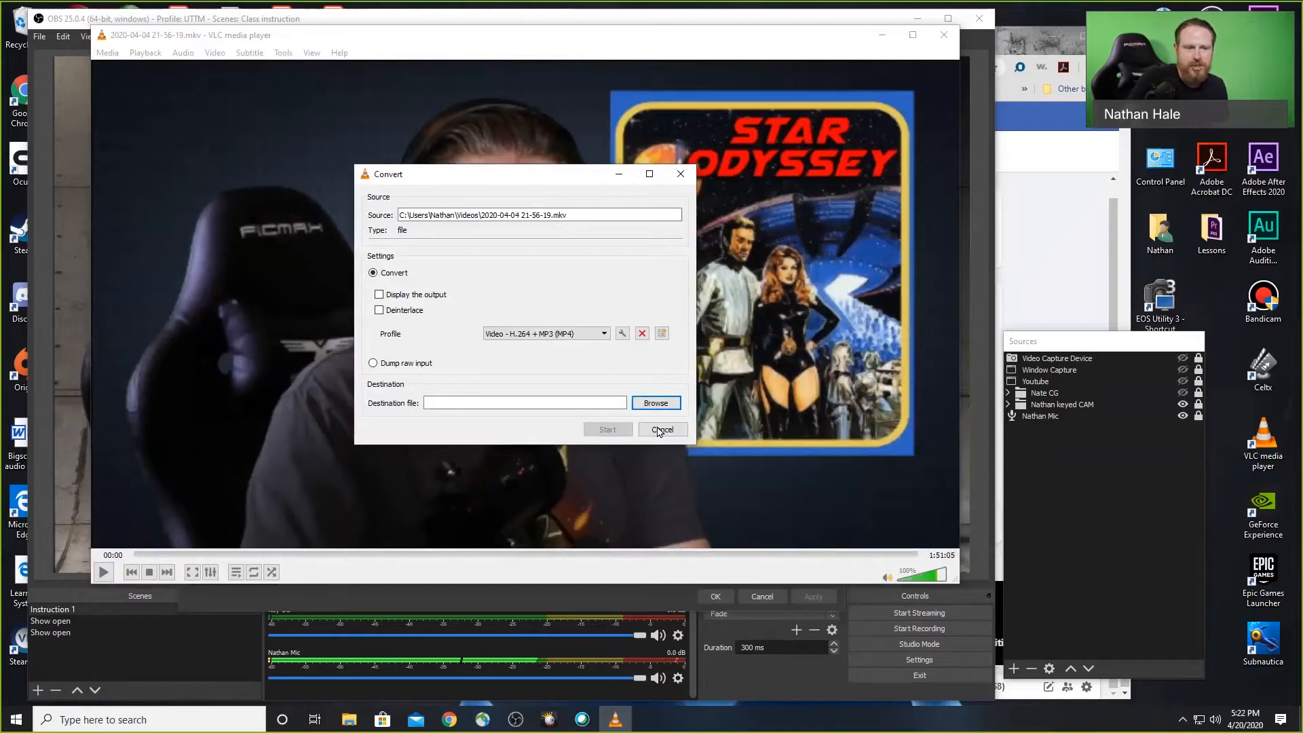
pyautogui.click(658, 431)
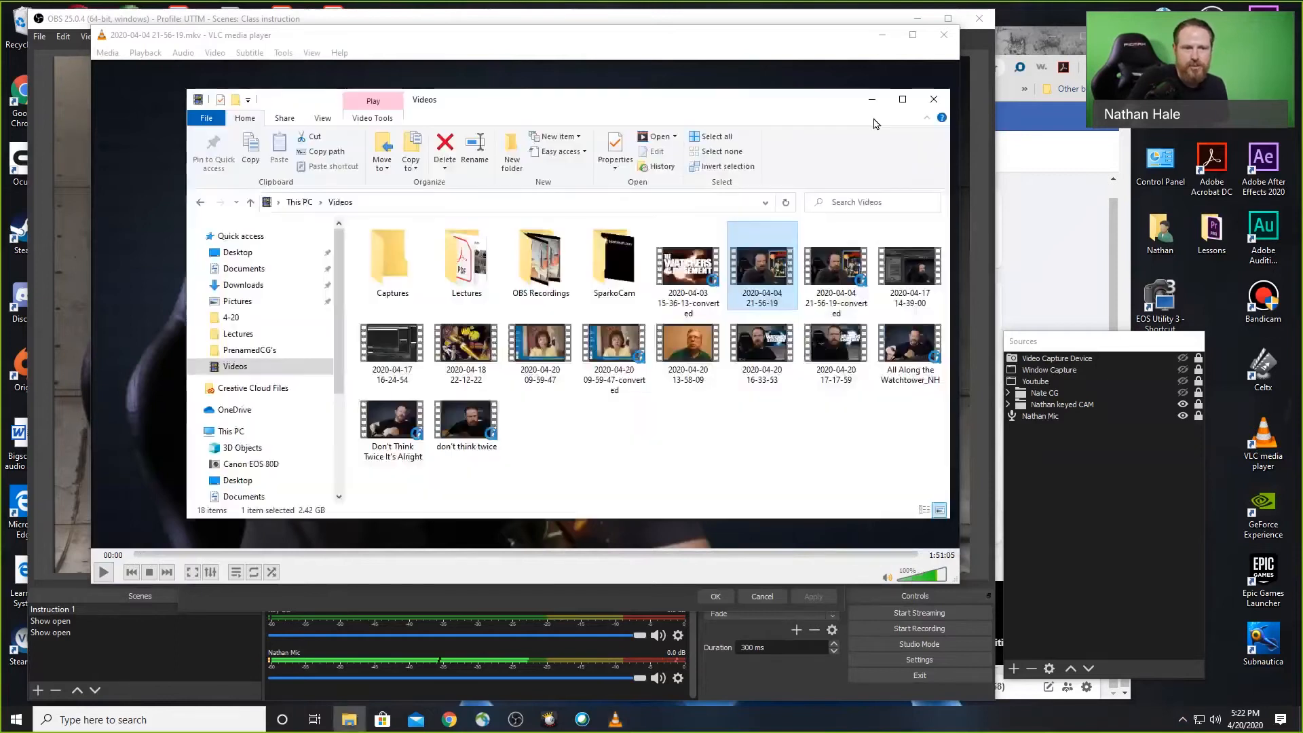
# - Close File Explorer and VLC media player, and accept the output settings in OBS
pyautogui.click(934, 101)
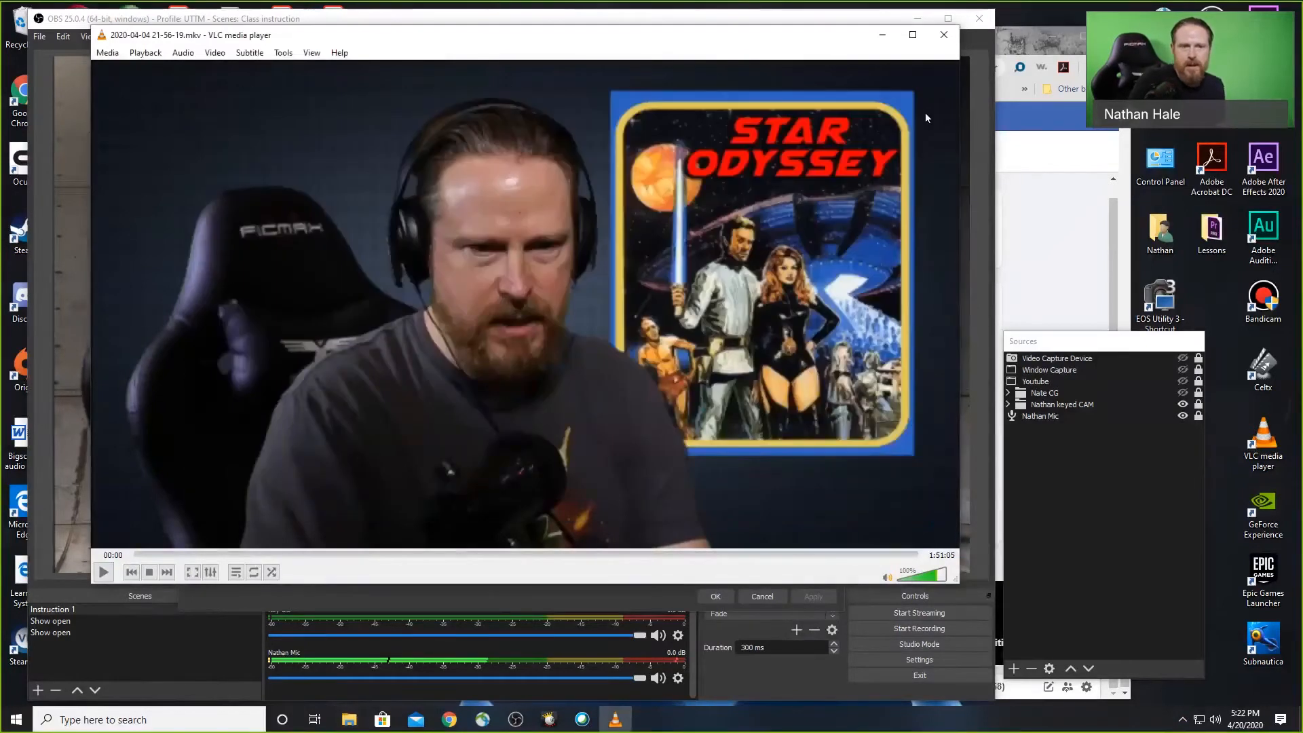
pyautogui.click(943, 36)
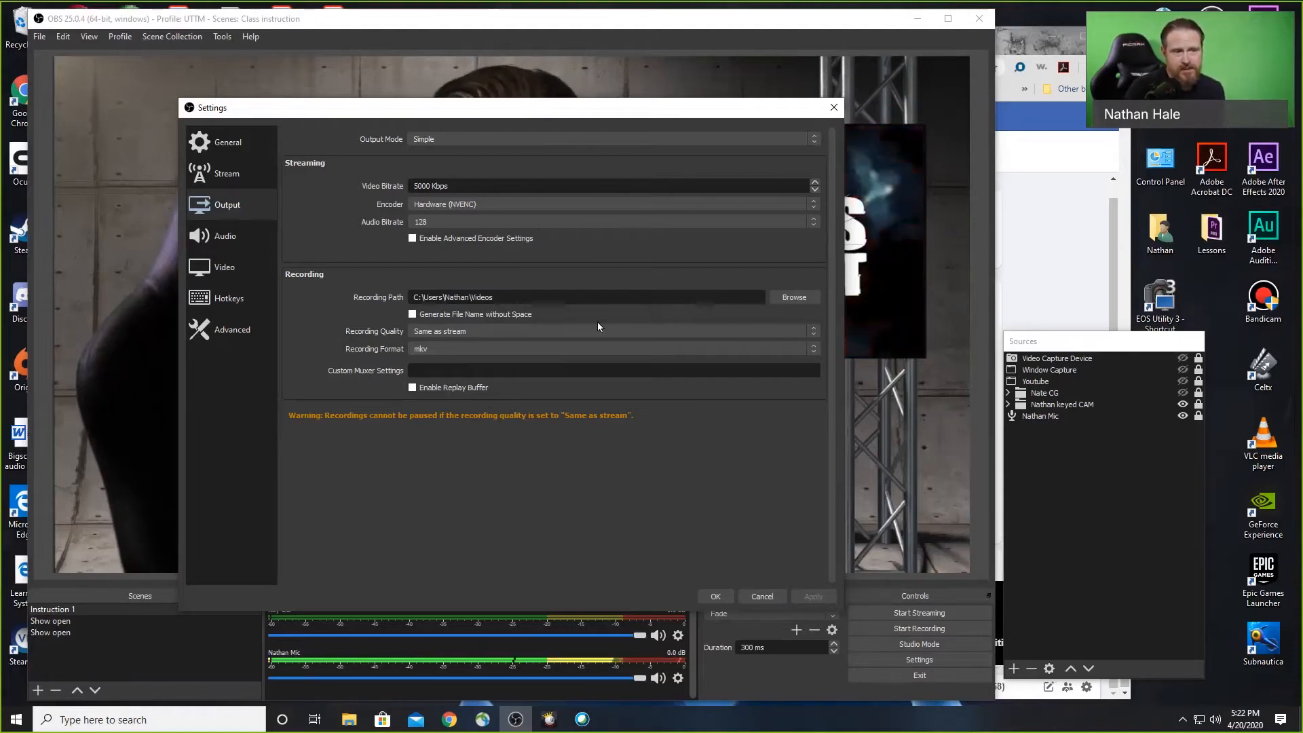
pyautogui.click(716, 596)
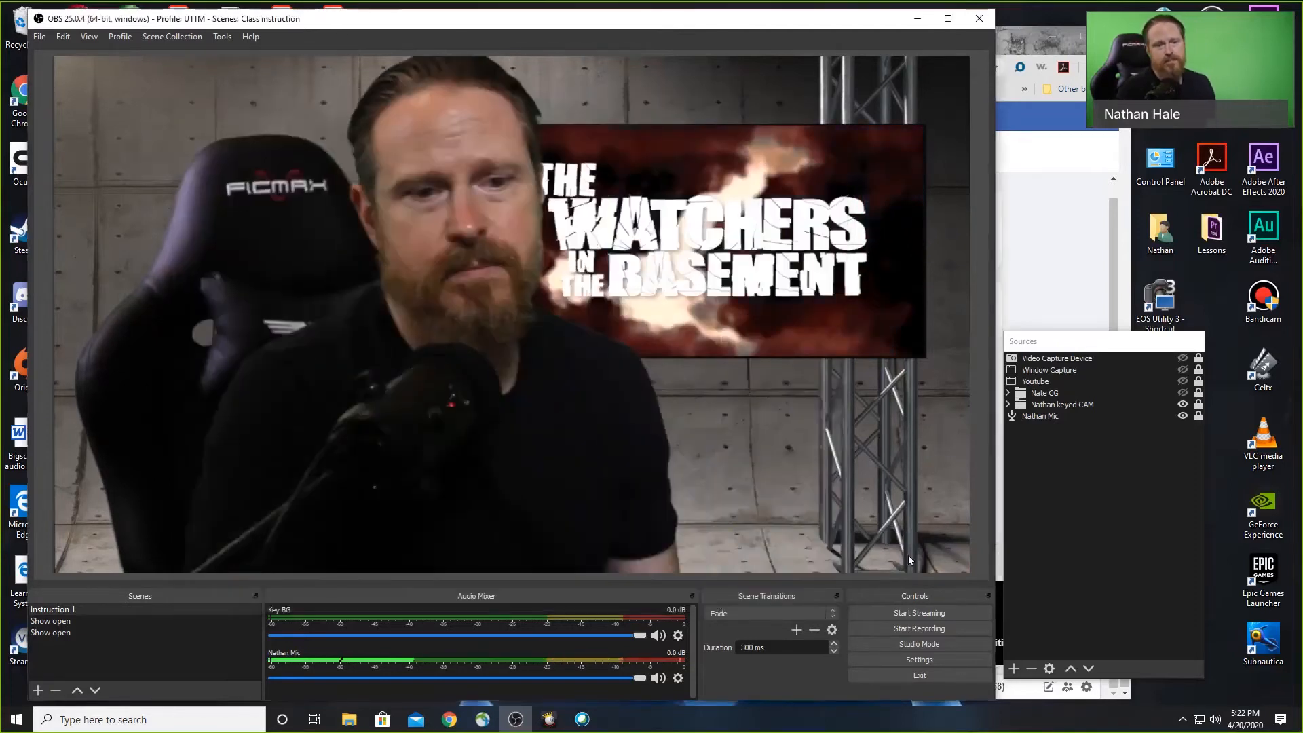
# - Enable Studio Mode and bring the lower-third CG group and the Window Capture source into the program with a 300 ms fade
pyautogui.moveTo(1091, 342); pyautogui.dragTo(1091, 336)
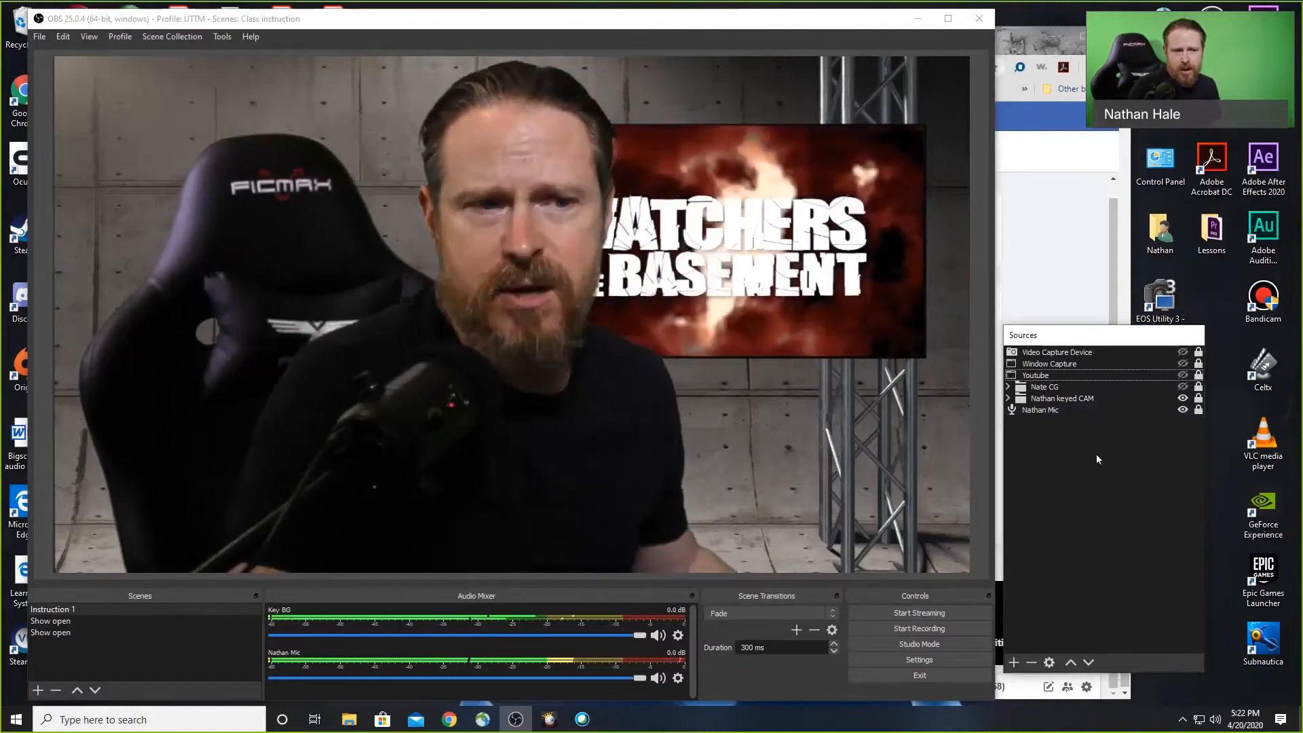
pyautogui.click(917, 645)
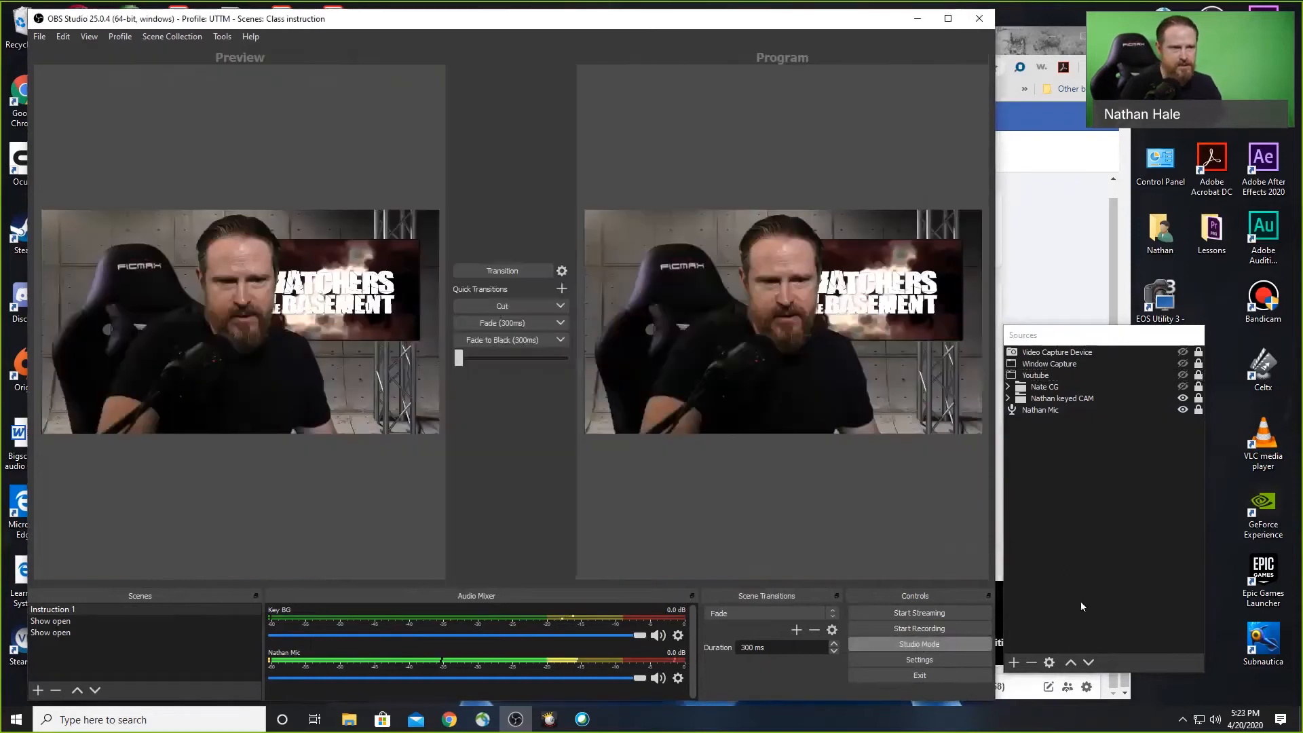
pyautogui.click(1183, 387)
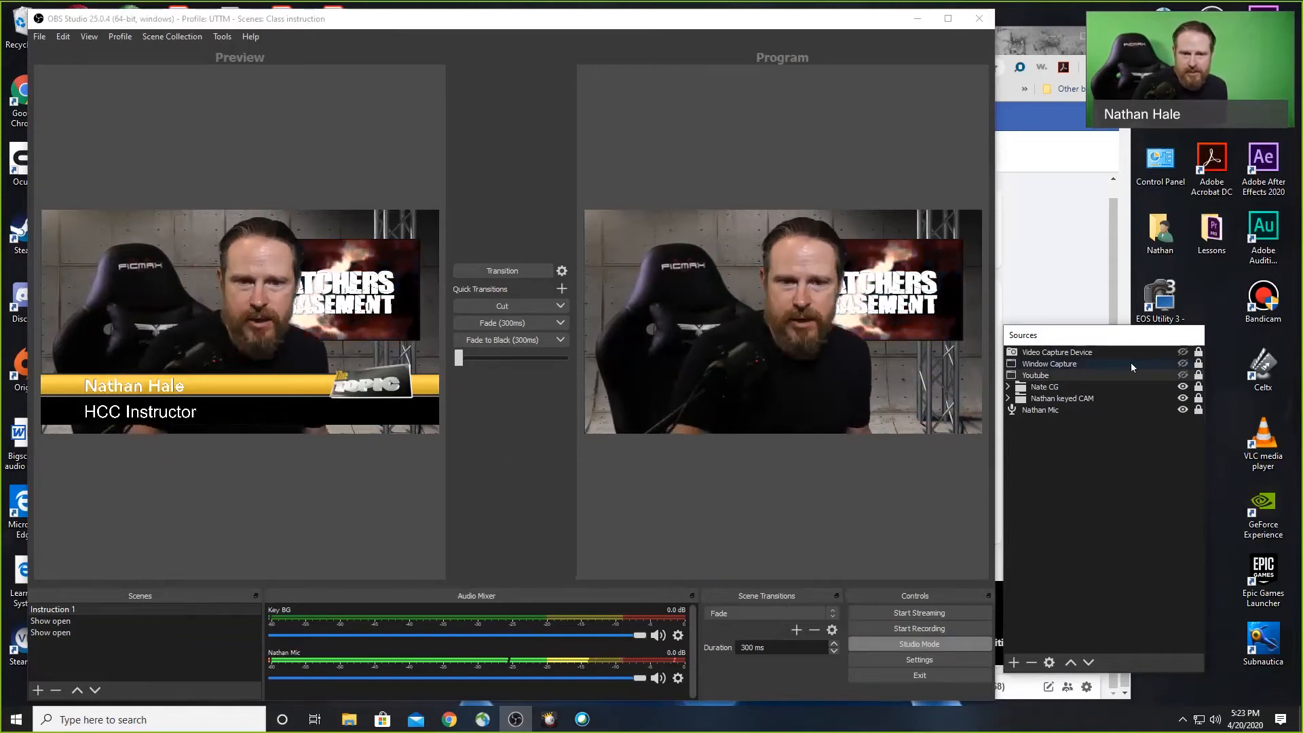
pyautogui.click(1182, 364)
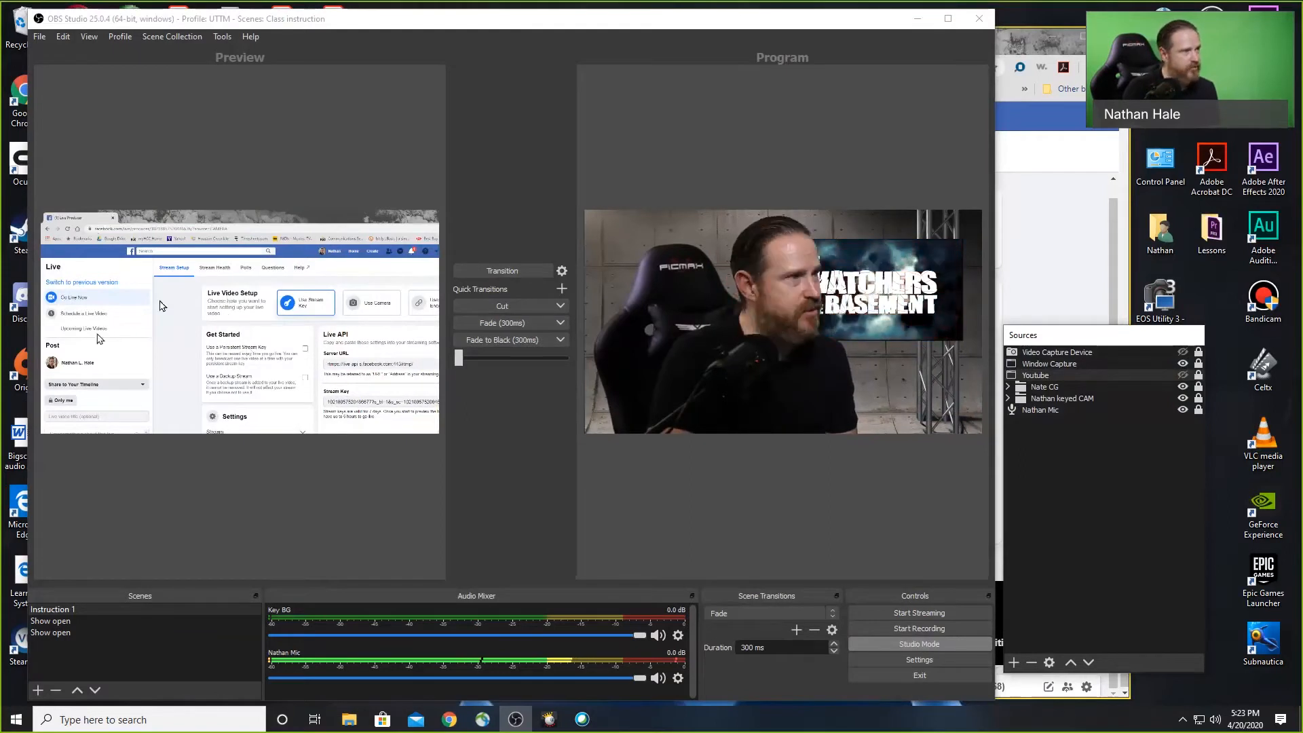
pyautogui.click(487, 324)
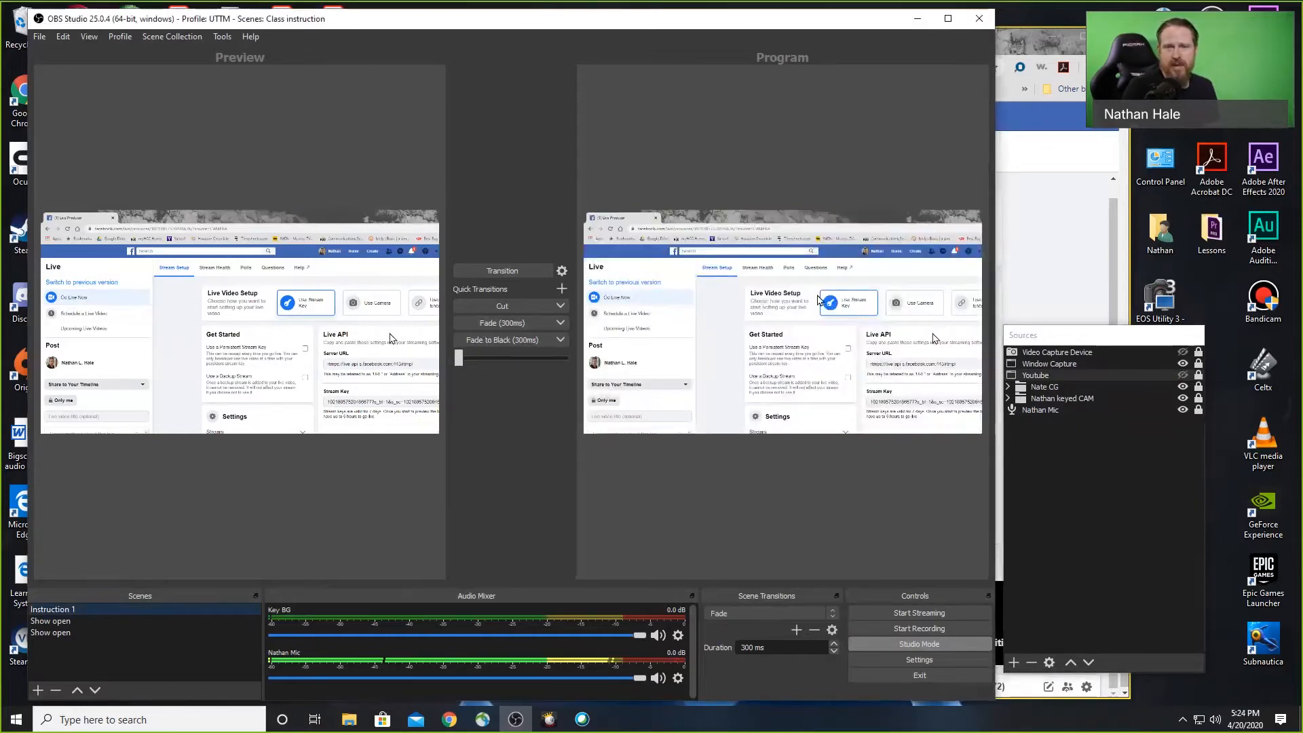
# - Hide the Window Capture source and the lower-third CG group one after the other, taking each change to the program with a 300 ms fade
pyautogui.click(1183, 364)
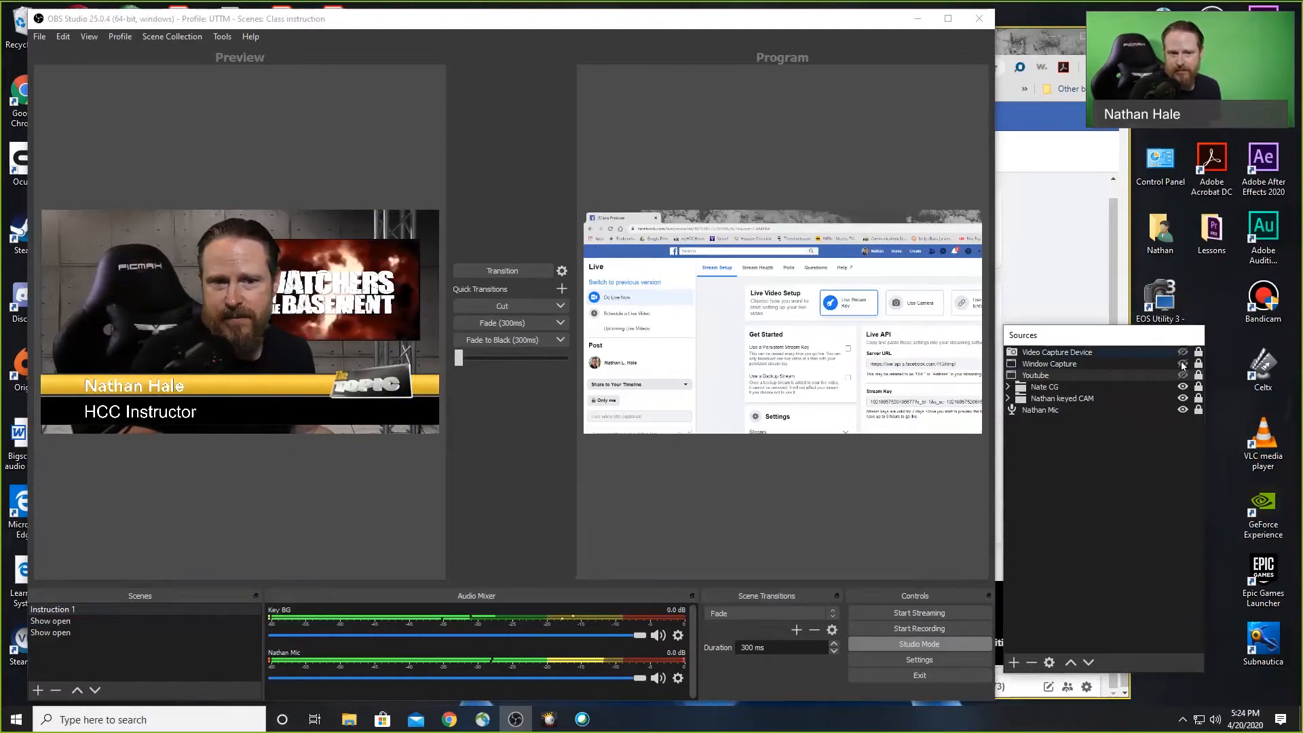
pyautogui.click(511, 324)
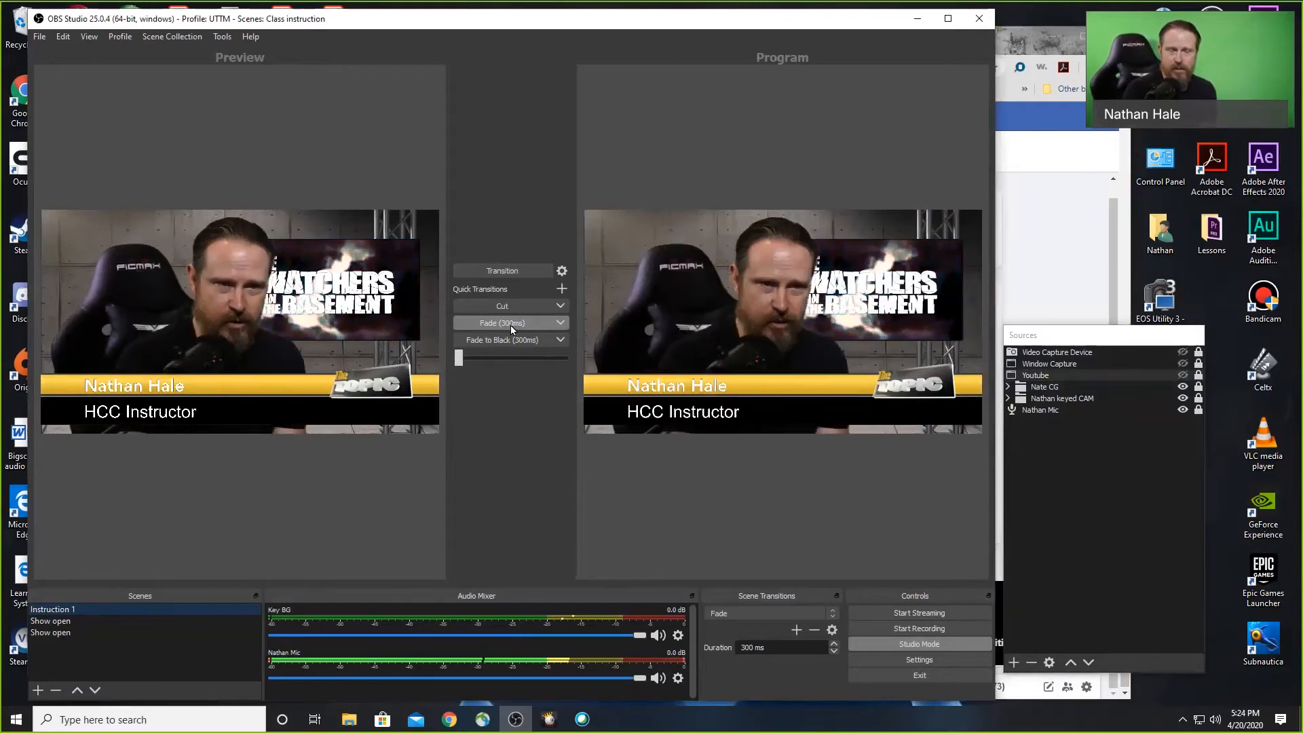
pyautogui.click(1183, 387)
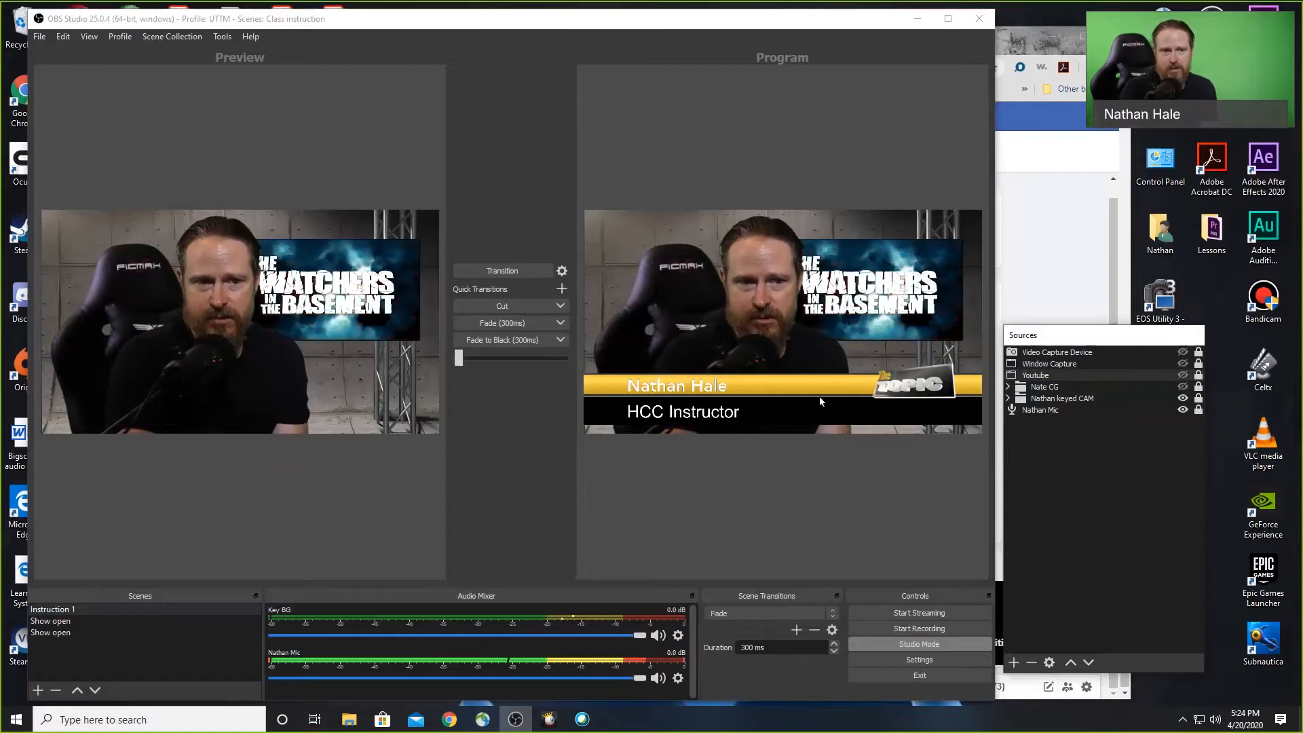
pyautogui.click(508, 323)
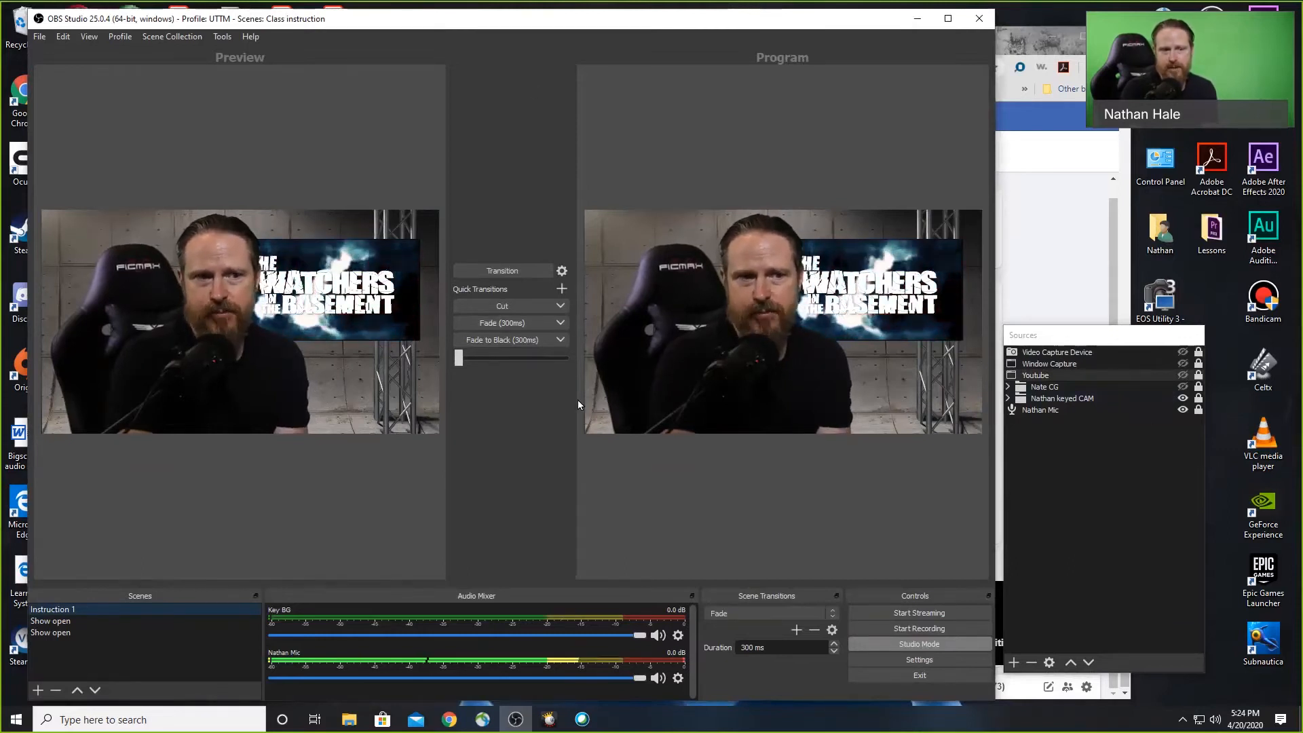
# - Add a new Media Source that uses the local file All Along the Watchtower_NH.mp4 from the Videos folder
pyautogui.click(1014, 662)
pyautogui.click(1056, 531)
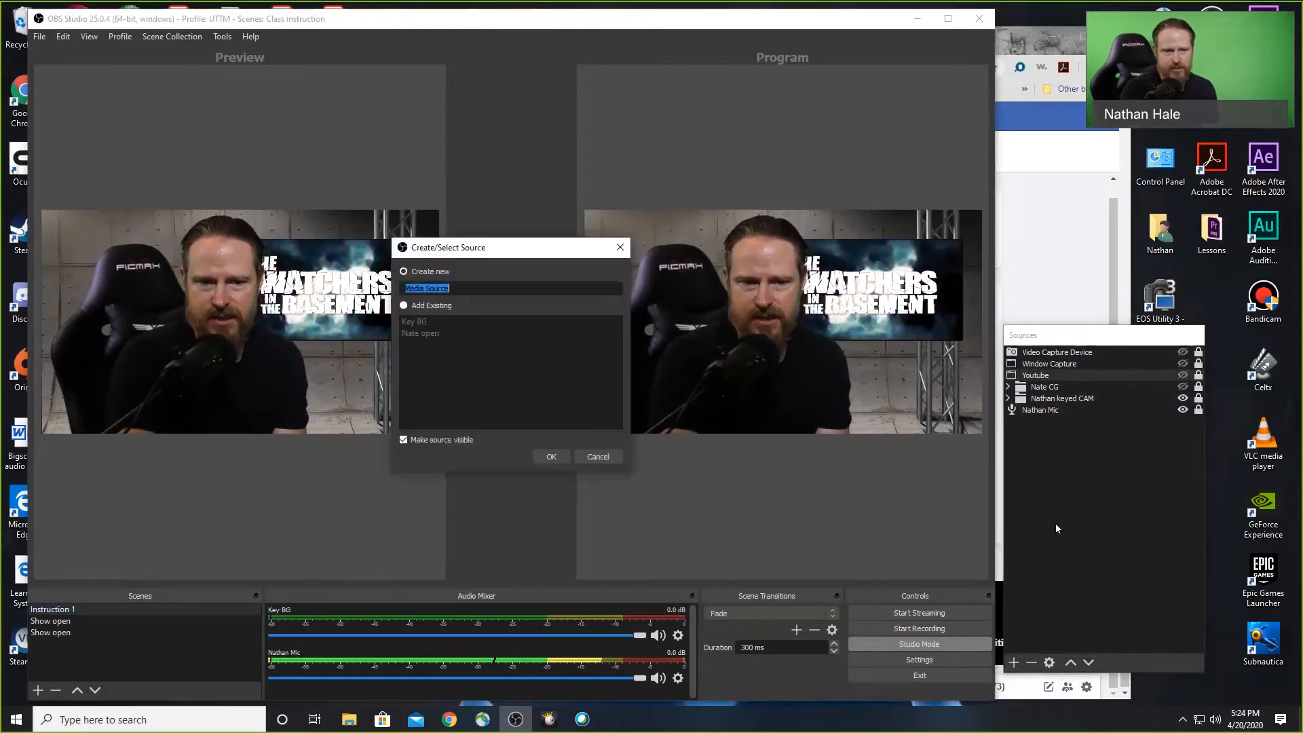
pyautogui.click(549, 456)
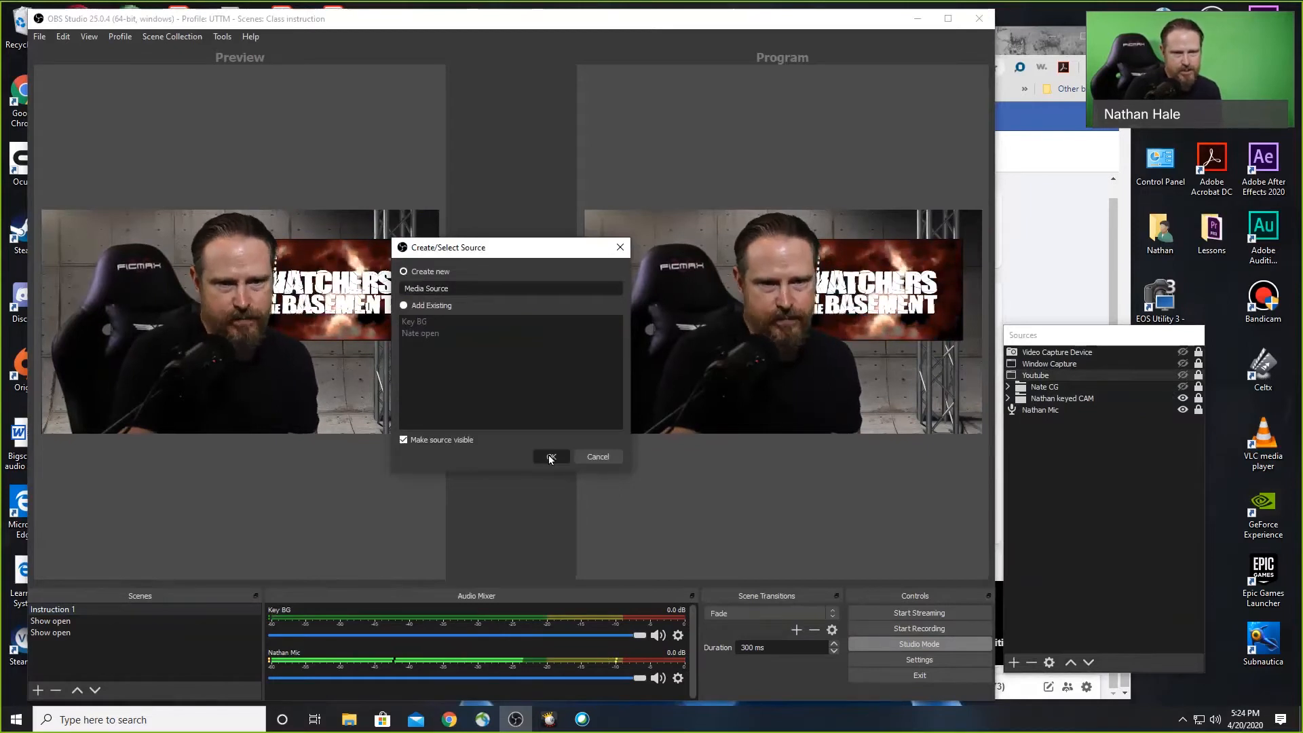
pyautogui.click(709, 446)
pyautogui.scroll(-2, 637, 333)
pyautogui.doubleClick(498, 427)
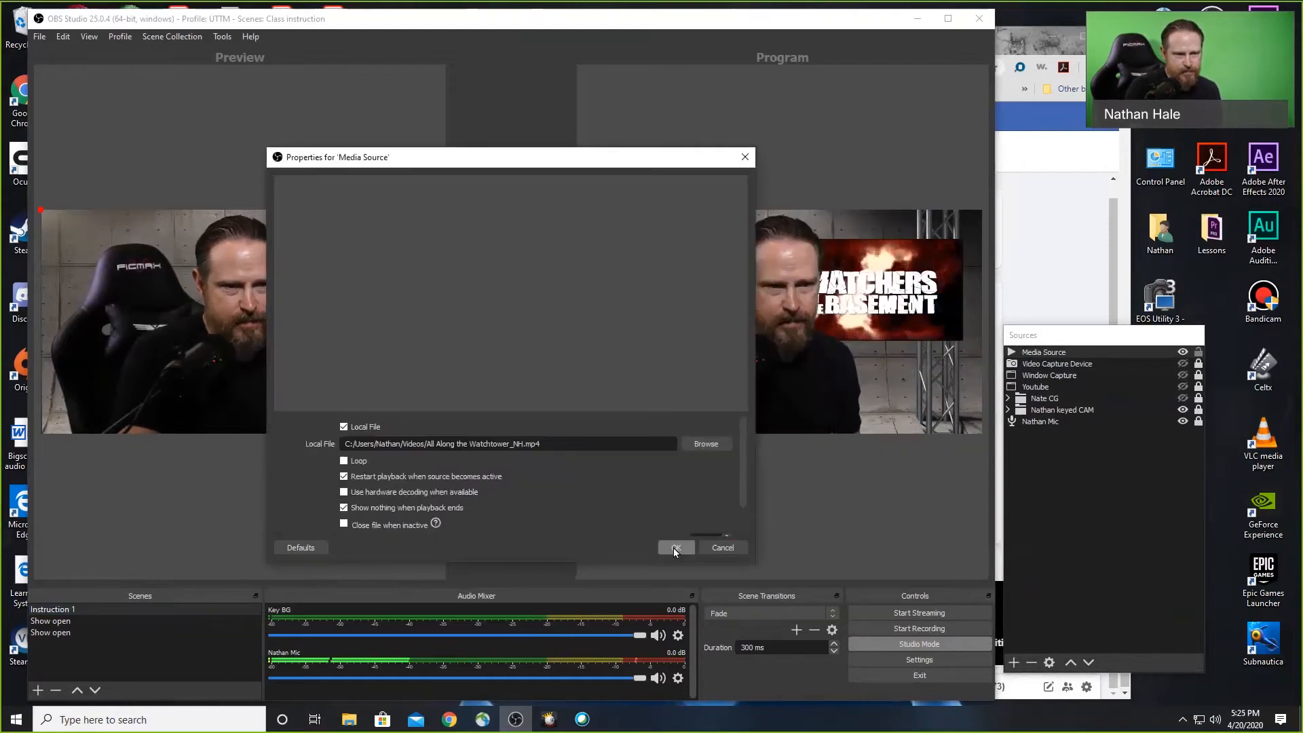
pyautogui.click(697, 445)
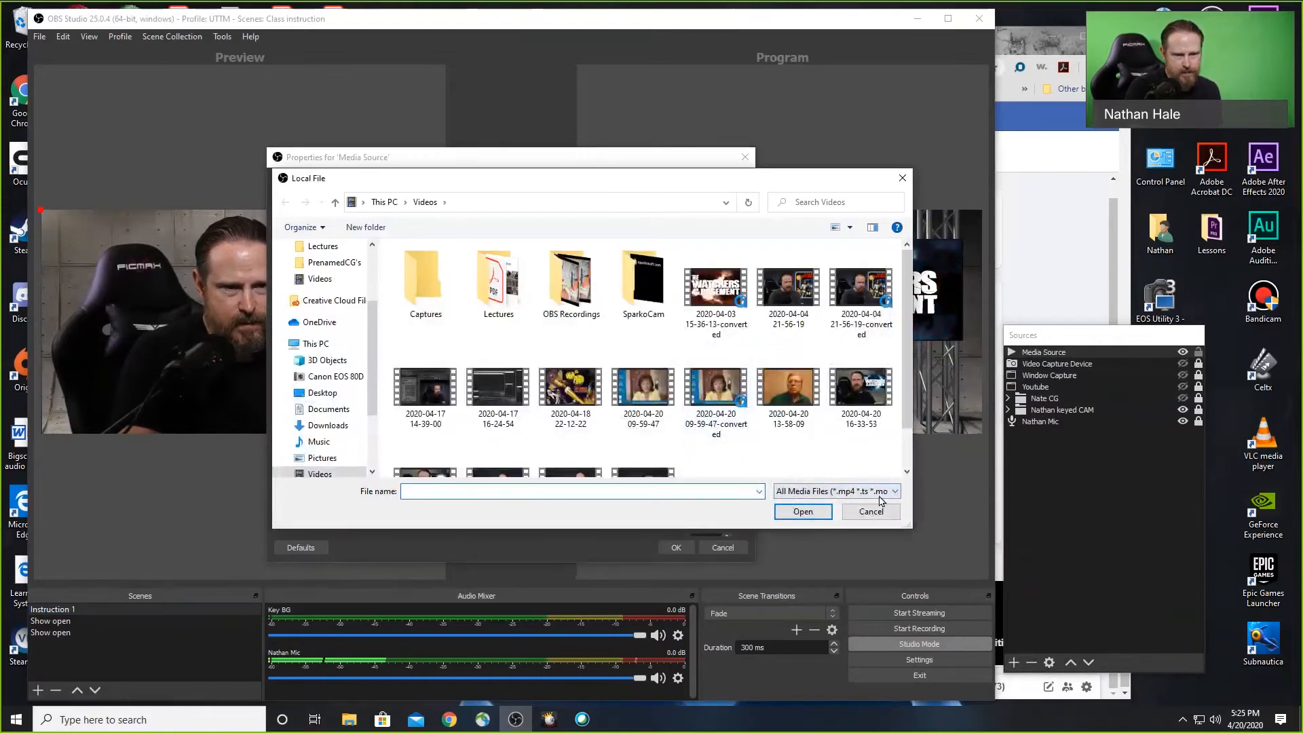
pyautogui.click(872, 510)
pyautogui.click(677, 543)
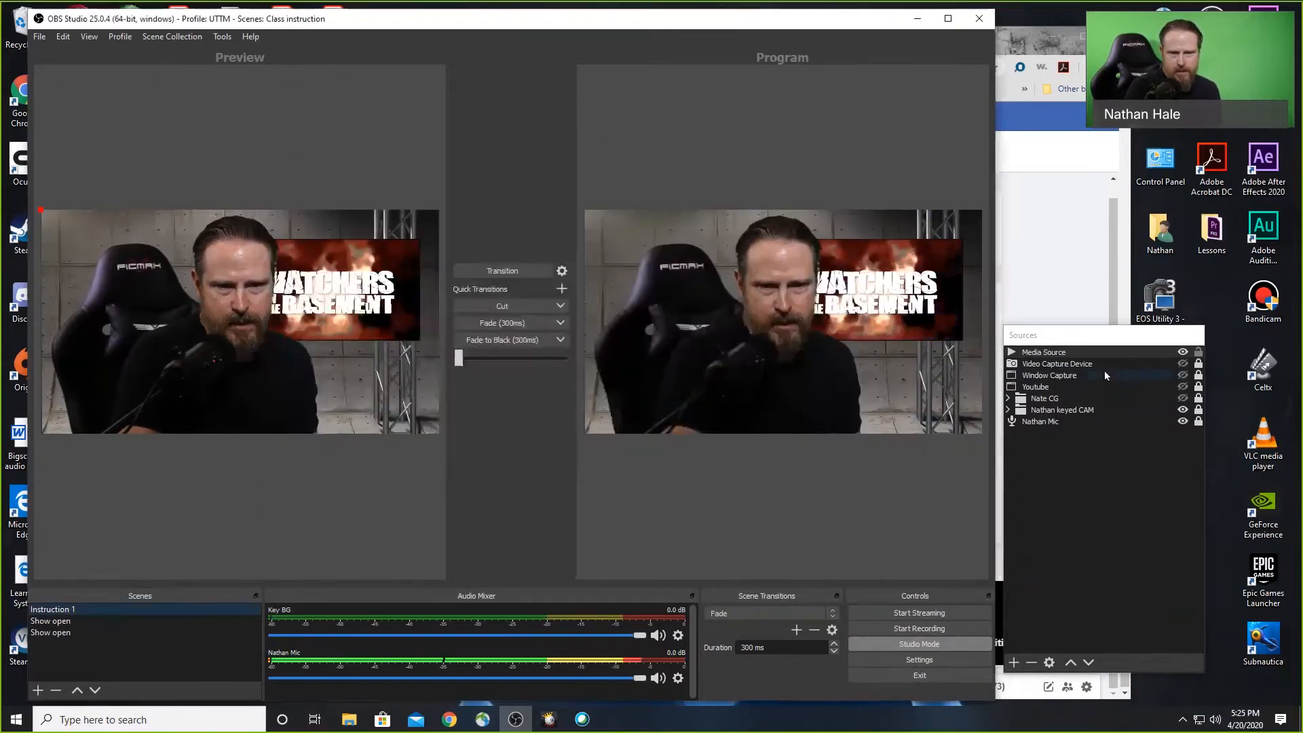
# - Lock the Media Source and bring it into the program with a 300 ms fade
pyautogui.click(1183, 354)
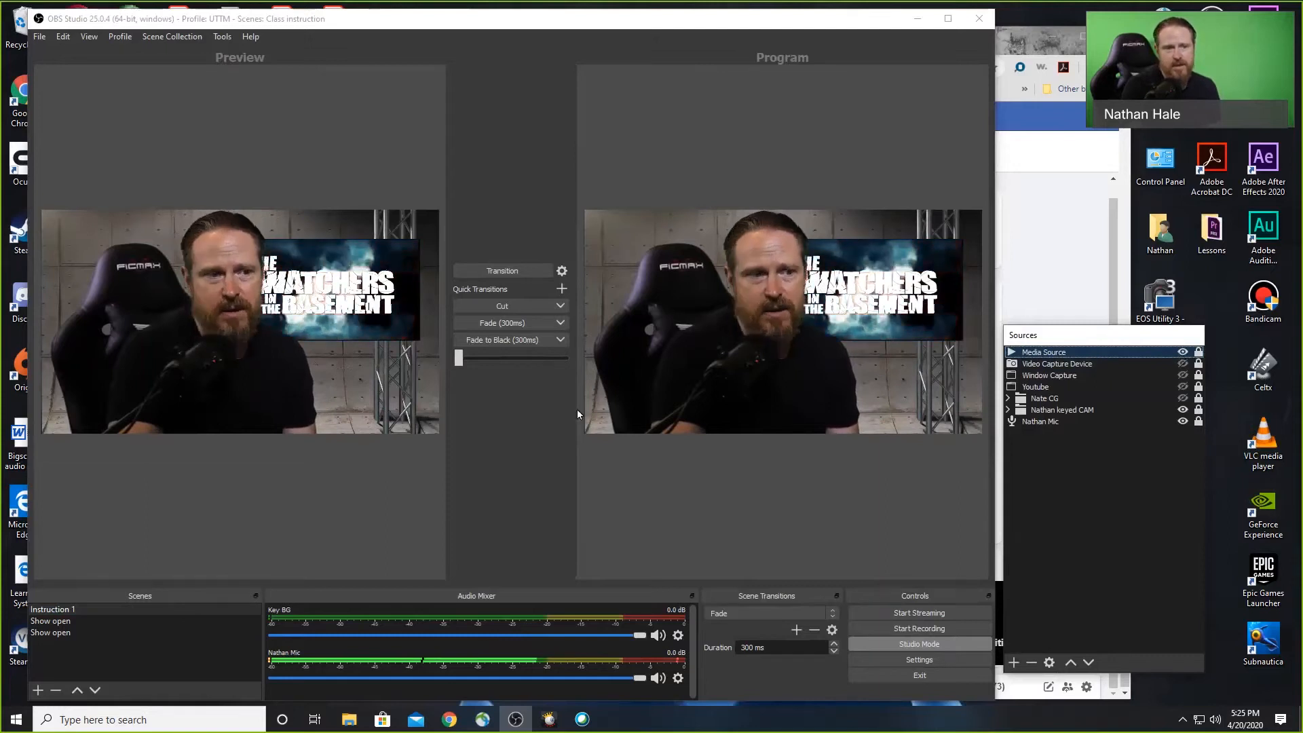
pyautogui.click(500, 323)
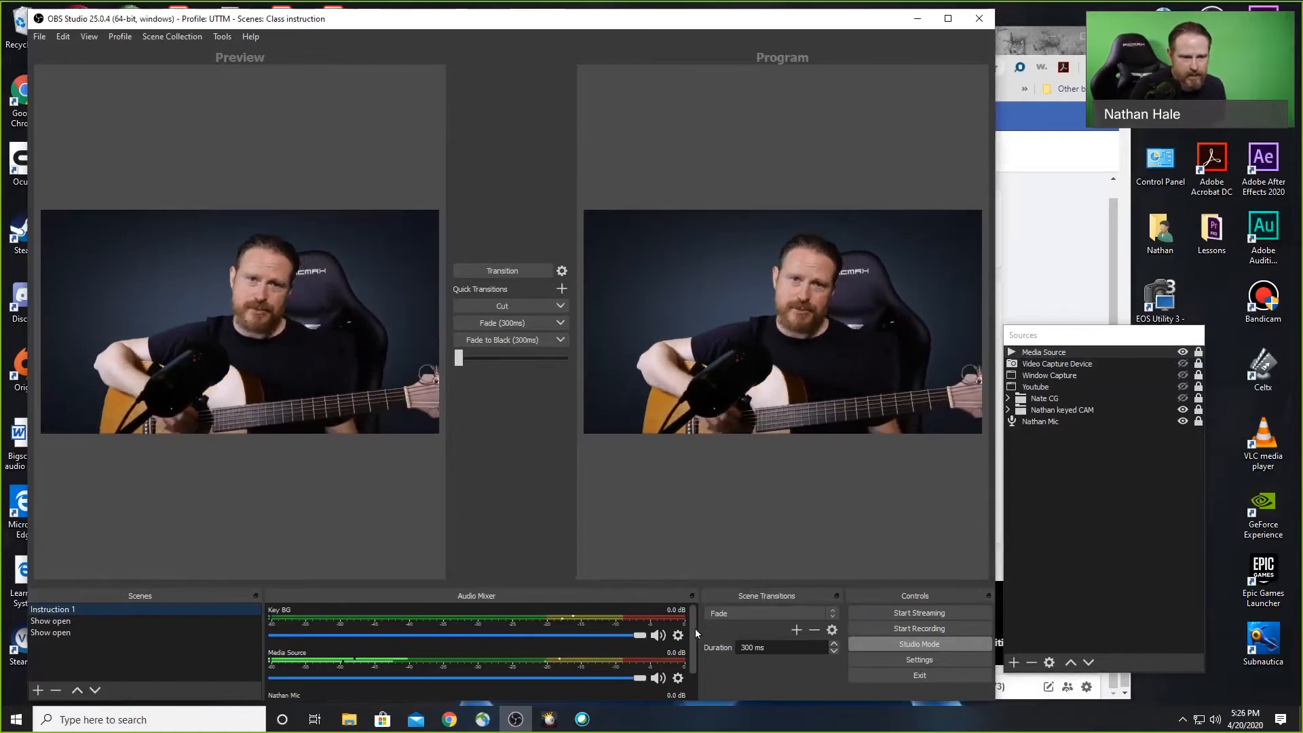
# - Lower the Media Source's audio level to minus infinity in the audio mixer
pyautogui.moveTo(695, 630); pyautogui.dragTo(695, 642)
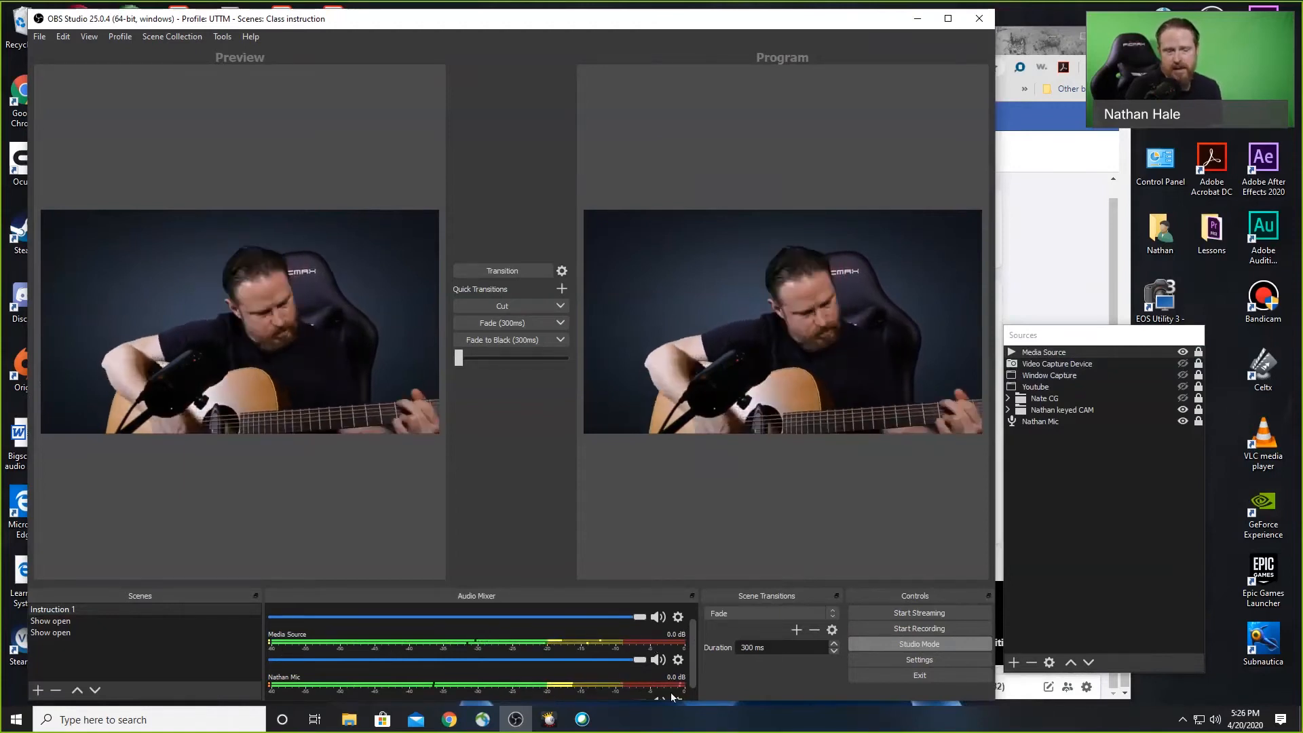
pyautogui.moveTo(692, 642)
pyautogui.mouseDown()
pyautogui.moveTo(694, 666)
pyautogui.moveTo(702, 625)
pyautogui.mouseUp()
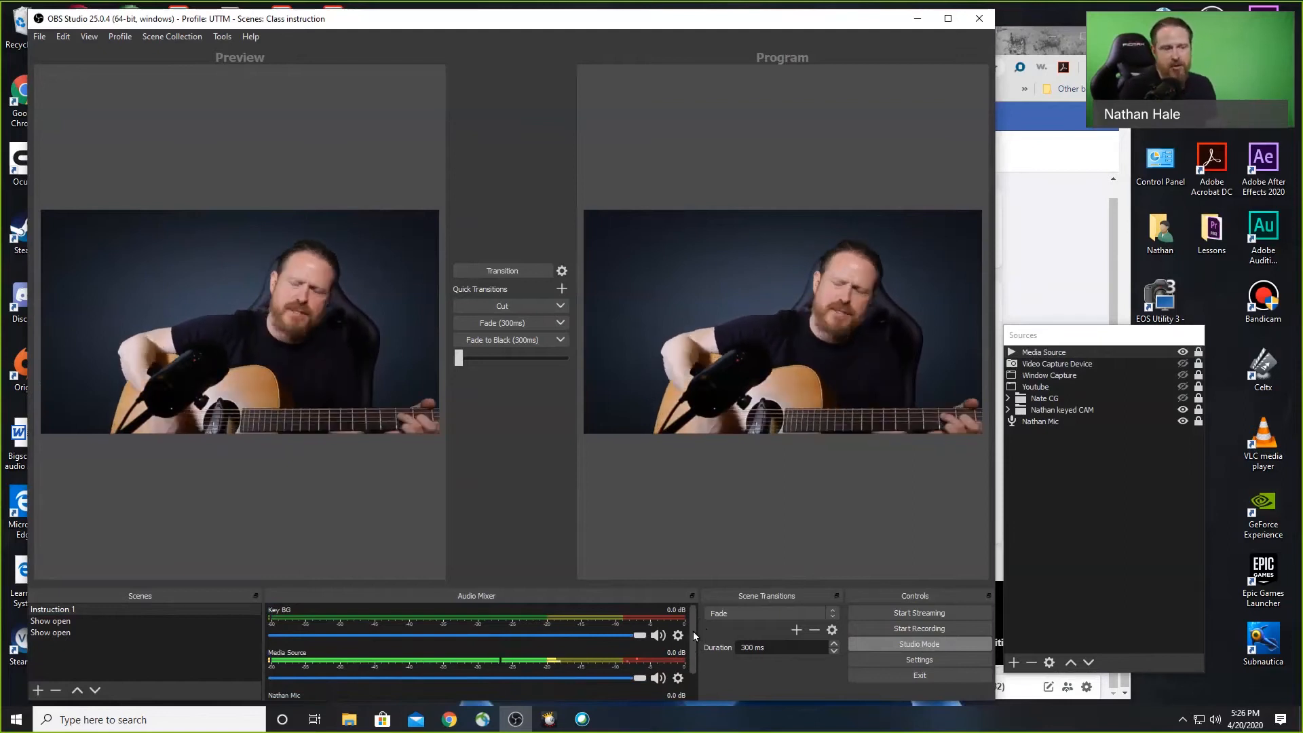
pyautogui.moveTo(694, 631); pyautogui.dragTo(694, 650)
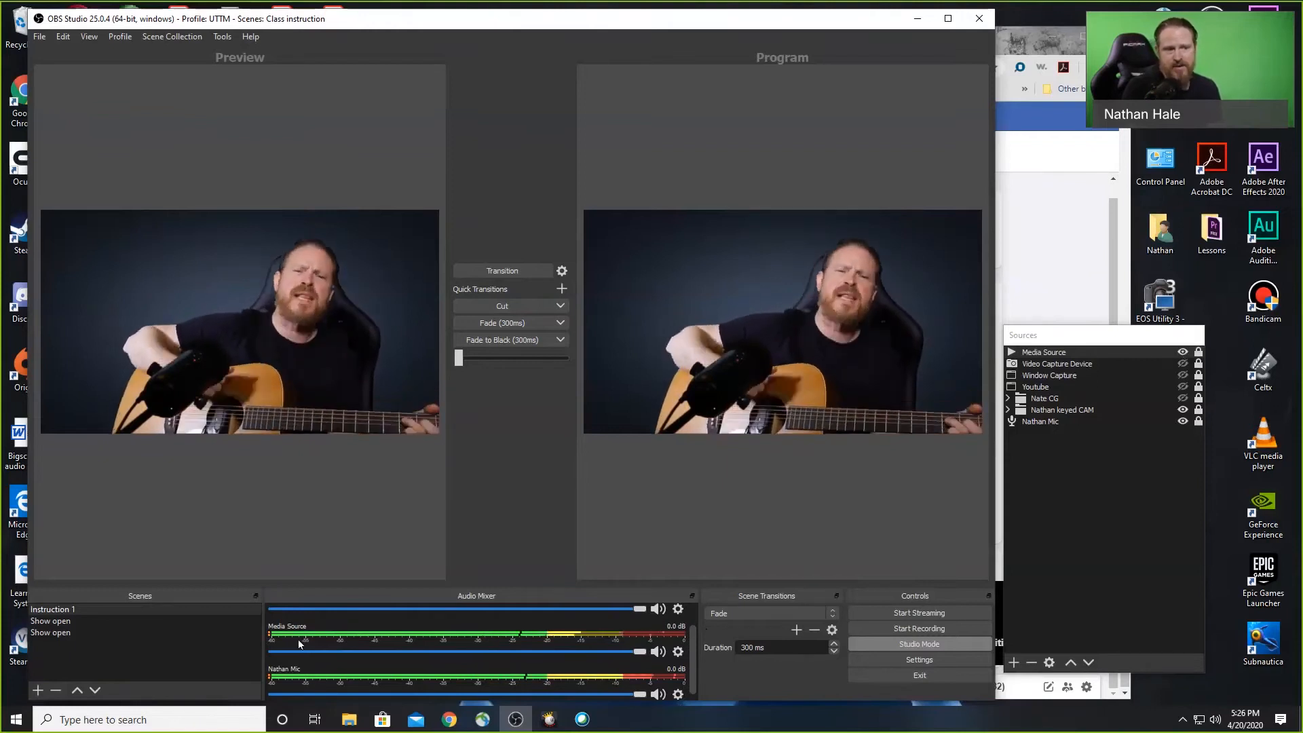
pyautogui.moveTo(638, 652); pyautogui.dragTo(237, 653)
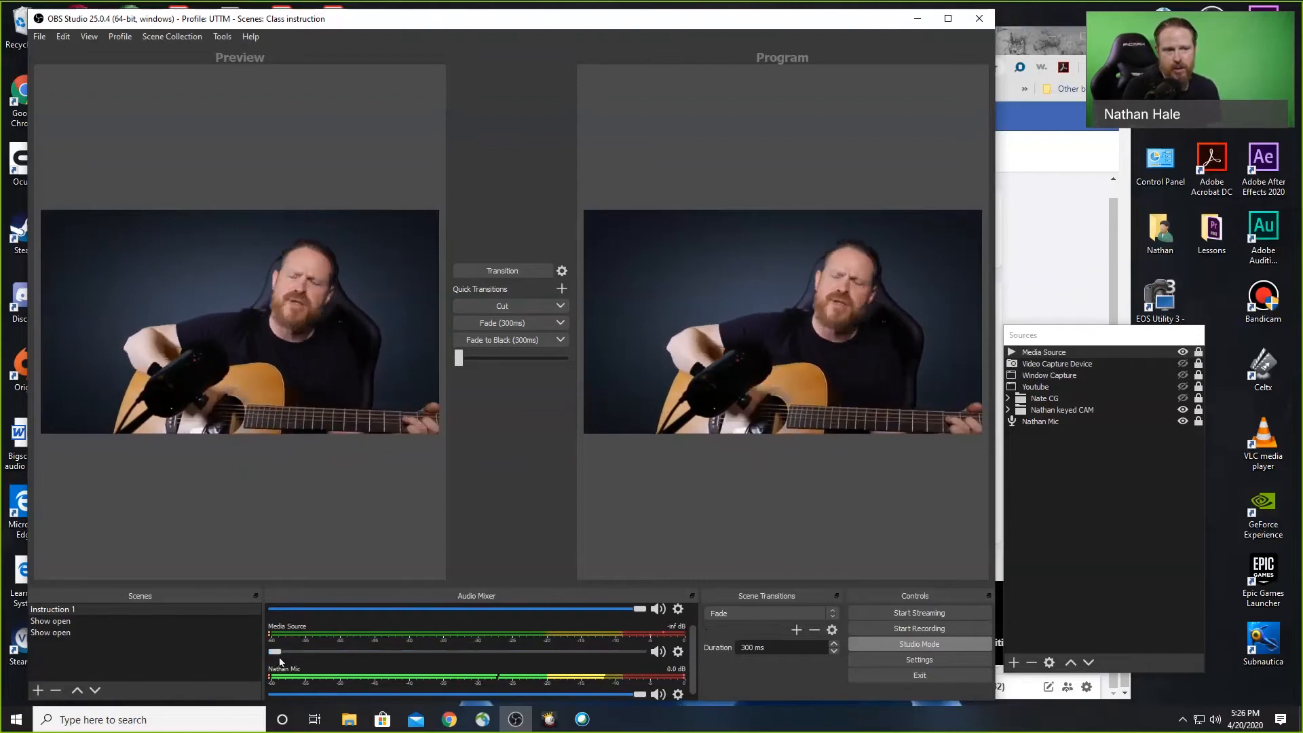
pyautogui.moveTo(268, 656)
pyautogui.mouseDown()
pyautogui.moveTo(642, 650)
pyautogui.moveTo(254, 654)
pyautogui.mouseUp()
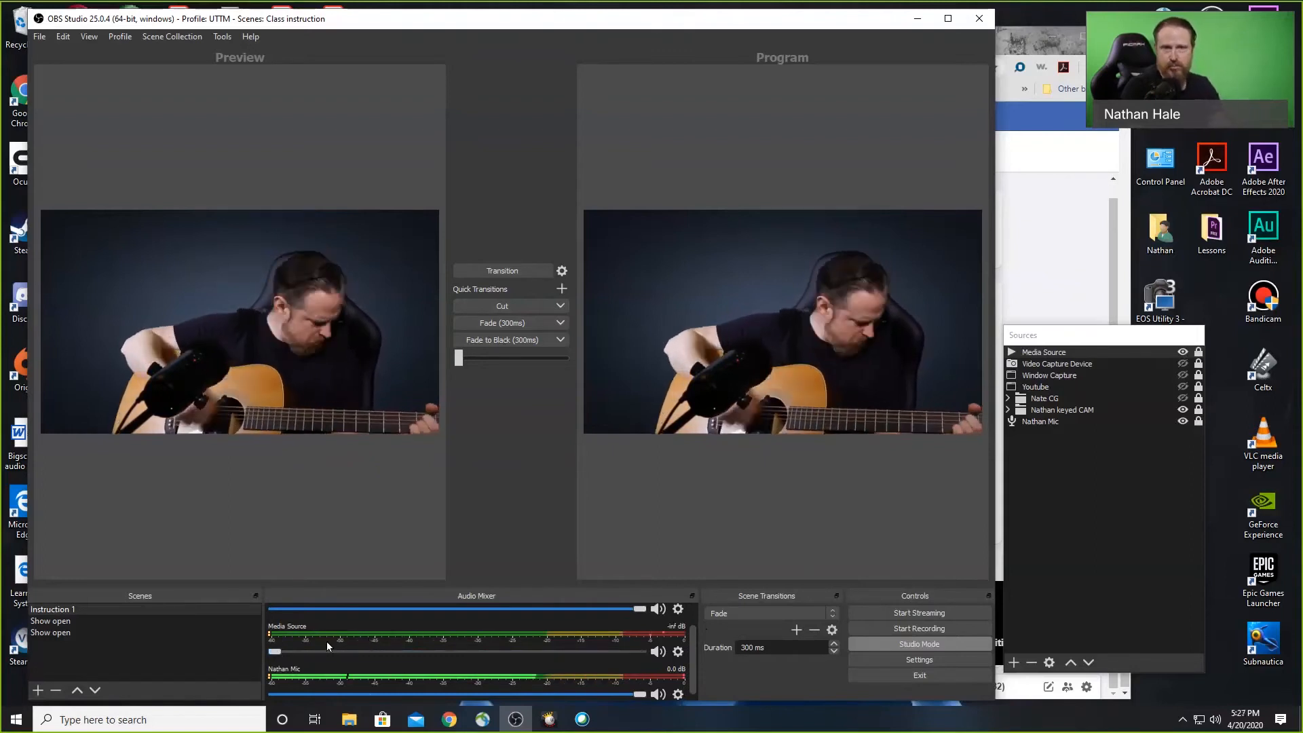
# - Hide the Media Source with a 300 ms fade in the program, and check its properties without changing them
pyautogui.click(1184, 353)
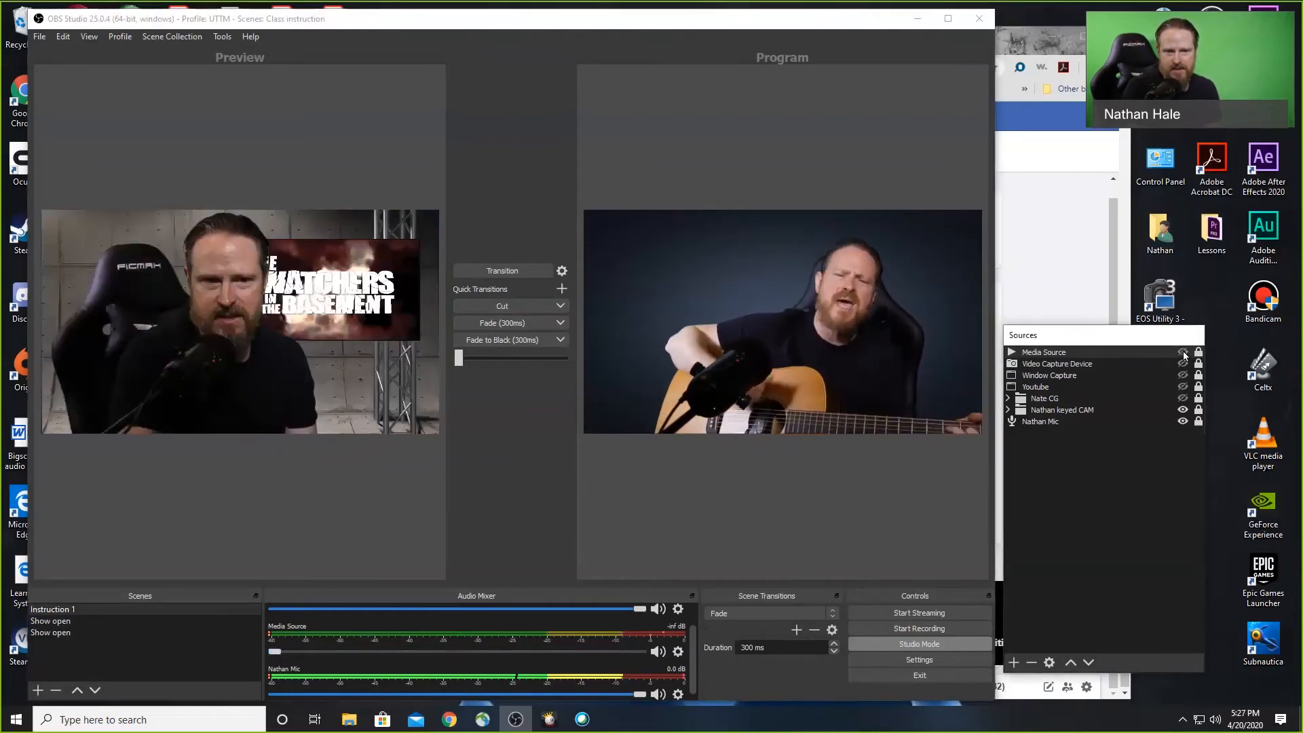
pyautogui.click(499, 322)
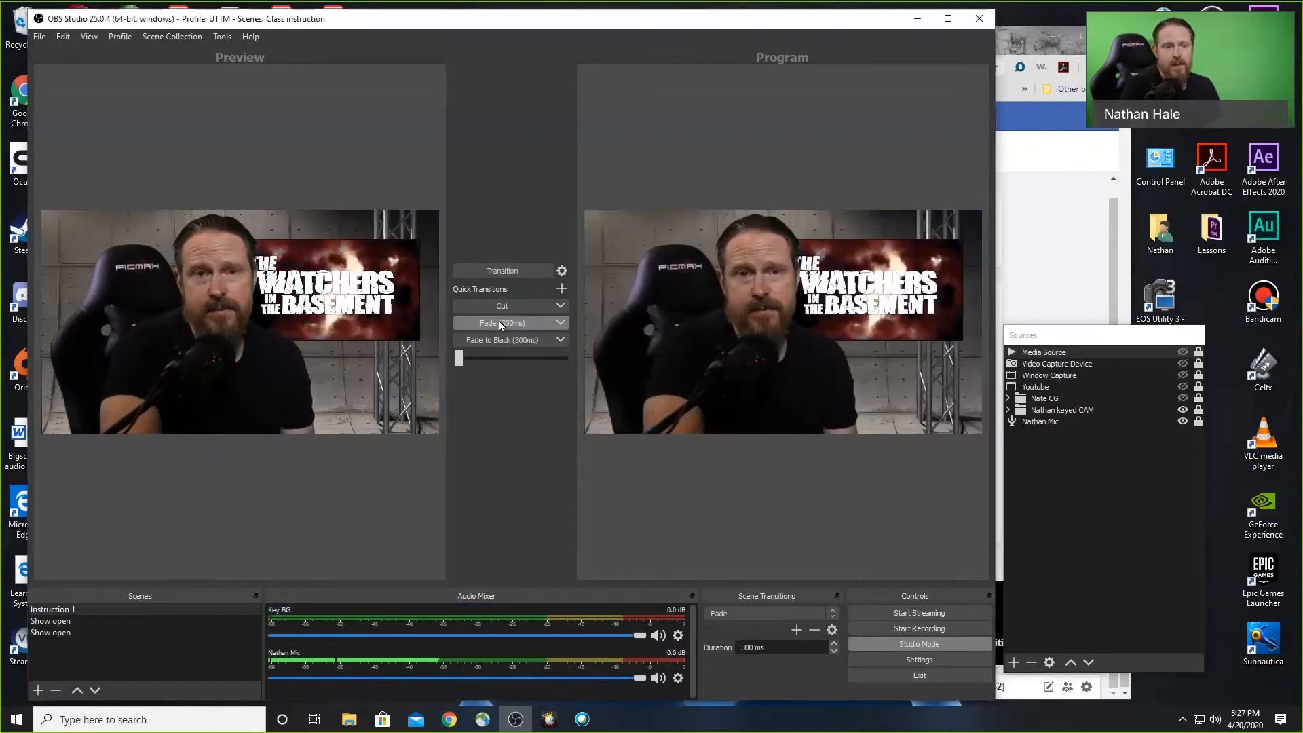
pyautogui.doubleClick(1090, 353)
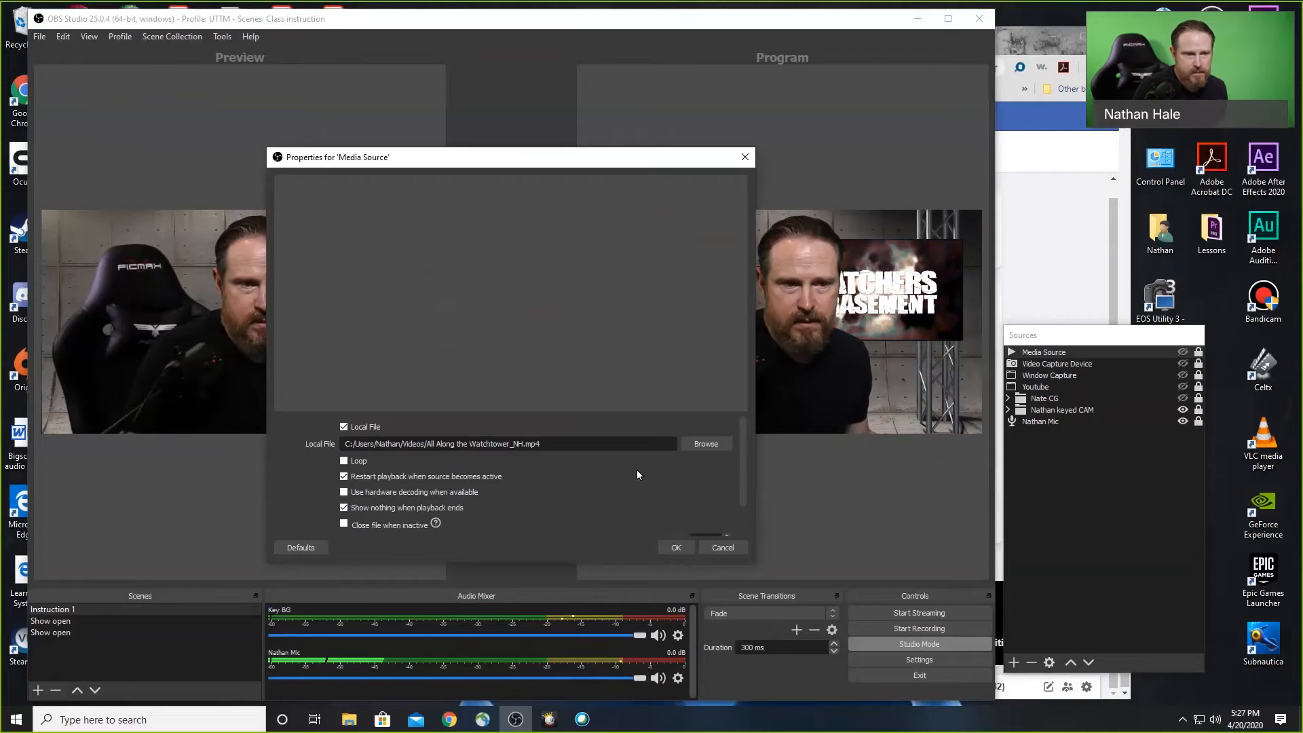
pyautogui.click(724, 547)
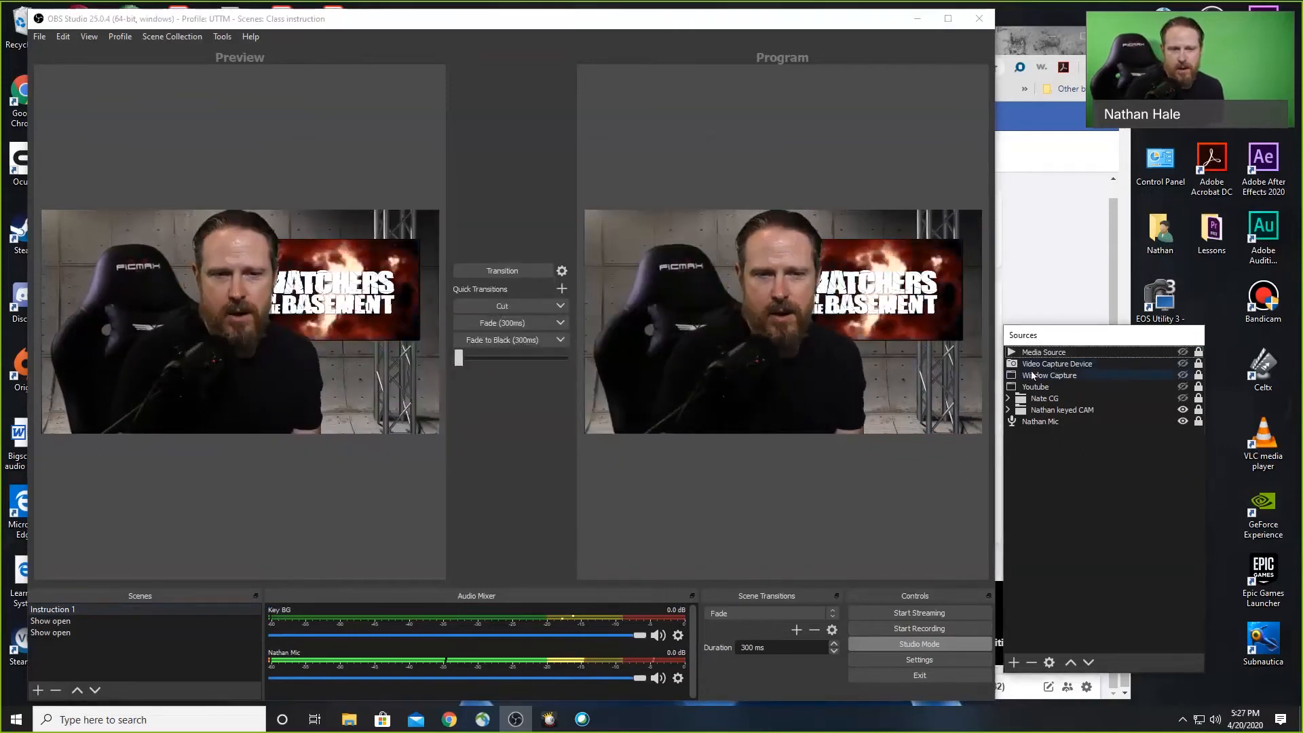
# - Add a new Image source that uses Selfie_20180902_202201.jpg from the Pictures folder
pyautogui.click(1012, 662)
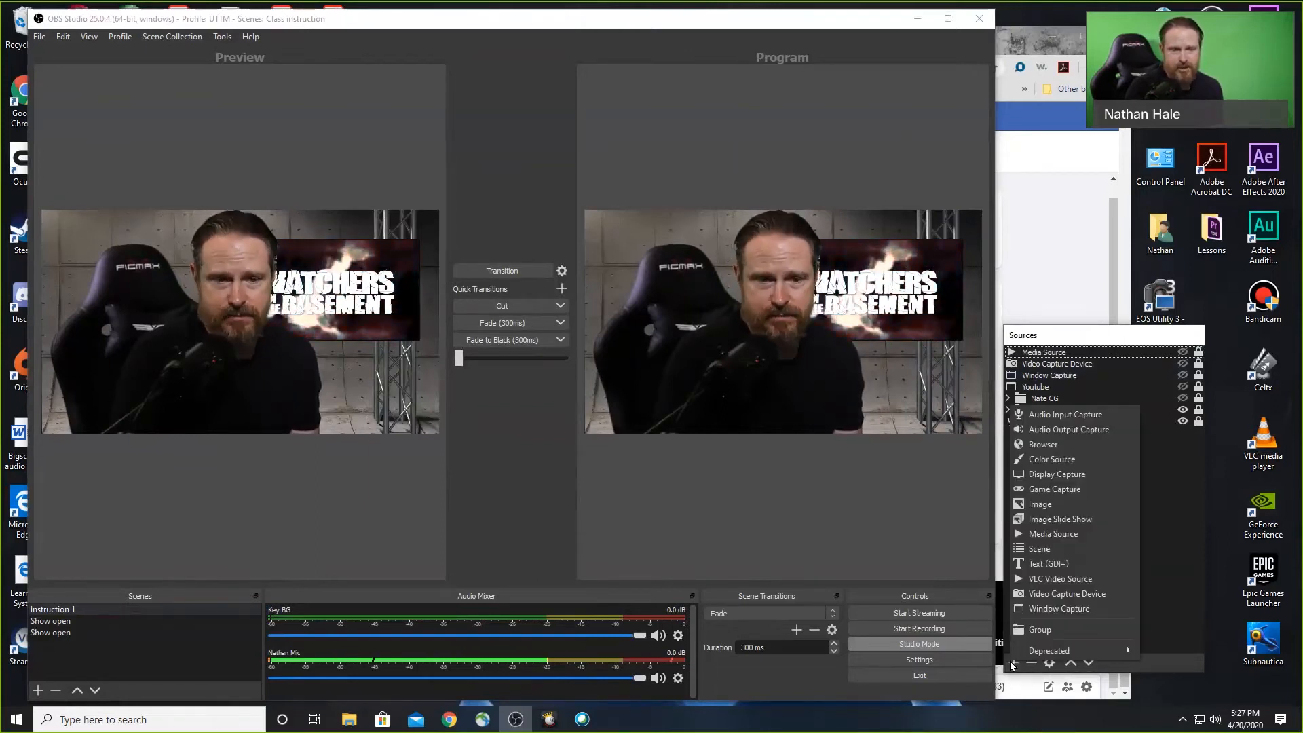
pyautogui.click(1048, 506)
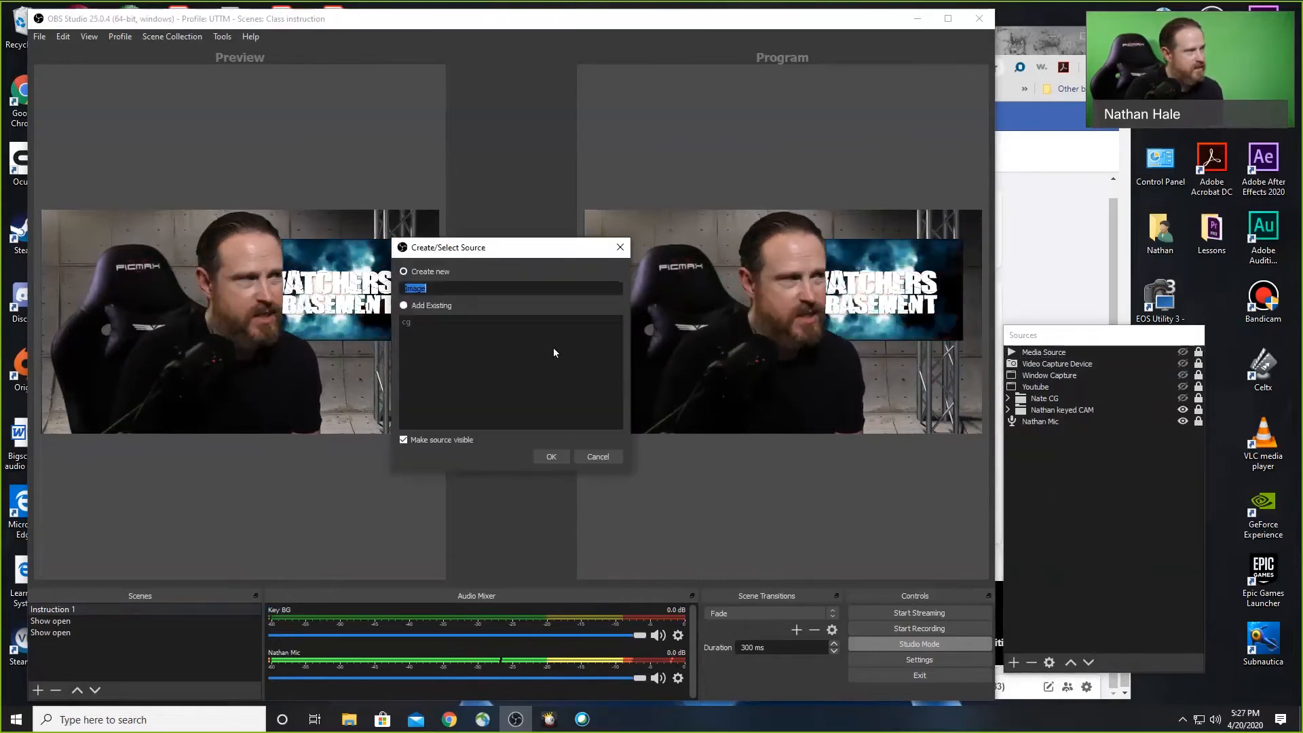
pyautogui.click(551, 456)
pyautogui.click(714, 447)
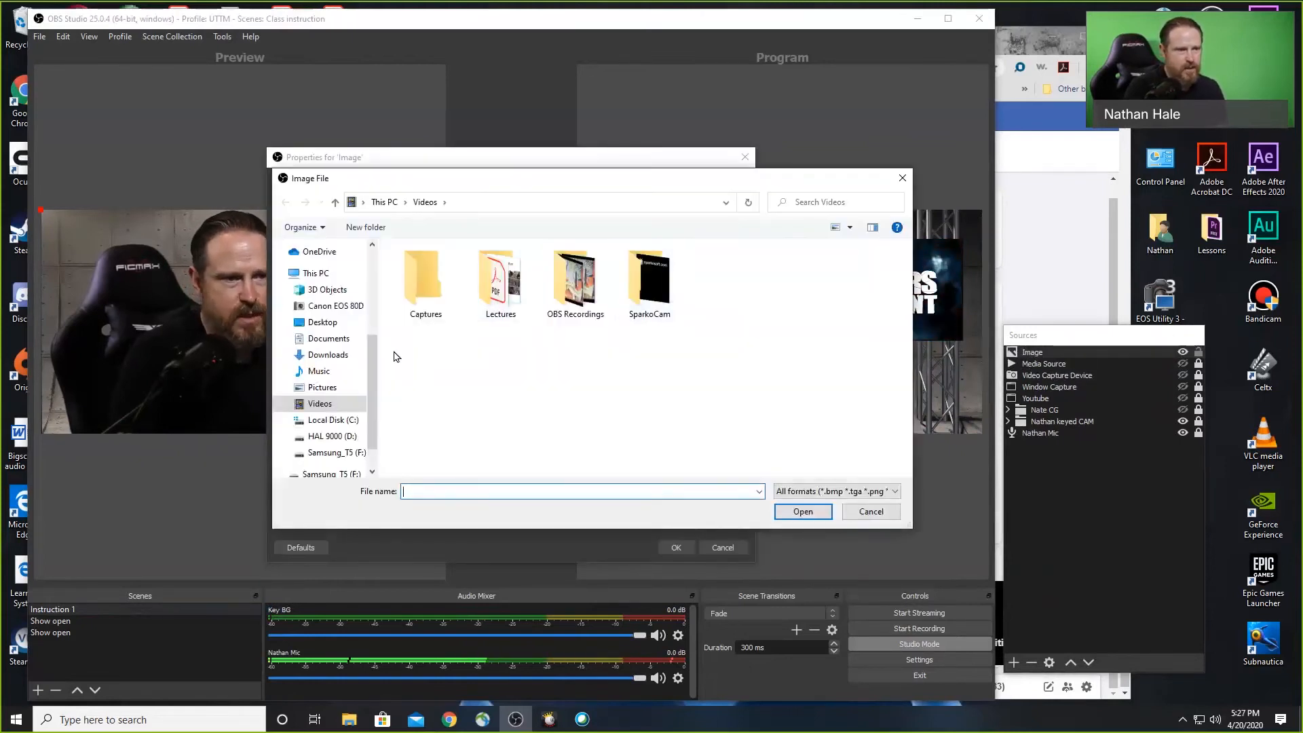
pyautogui.click(333, 393)
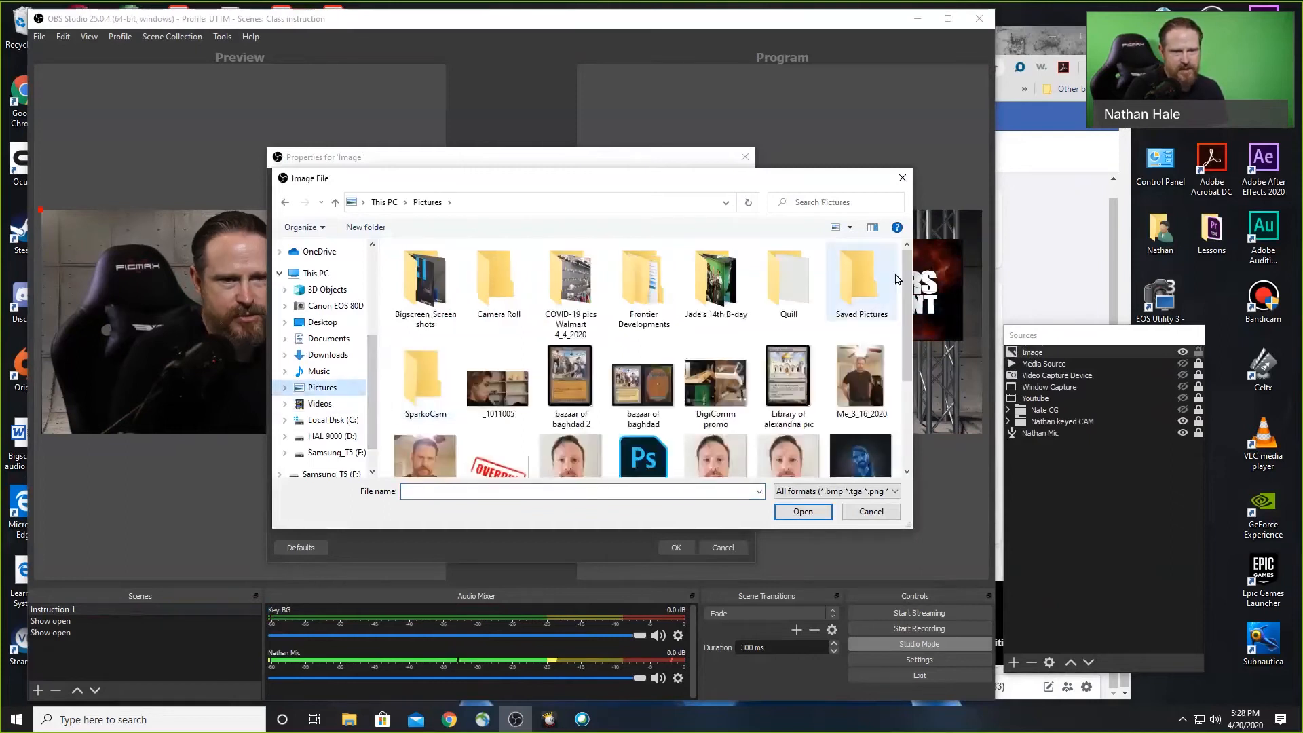
pyautogui.doubleClick(856, 458)
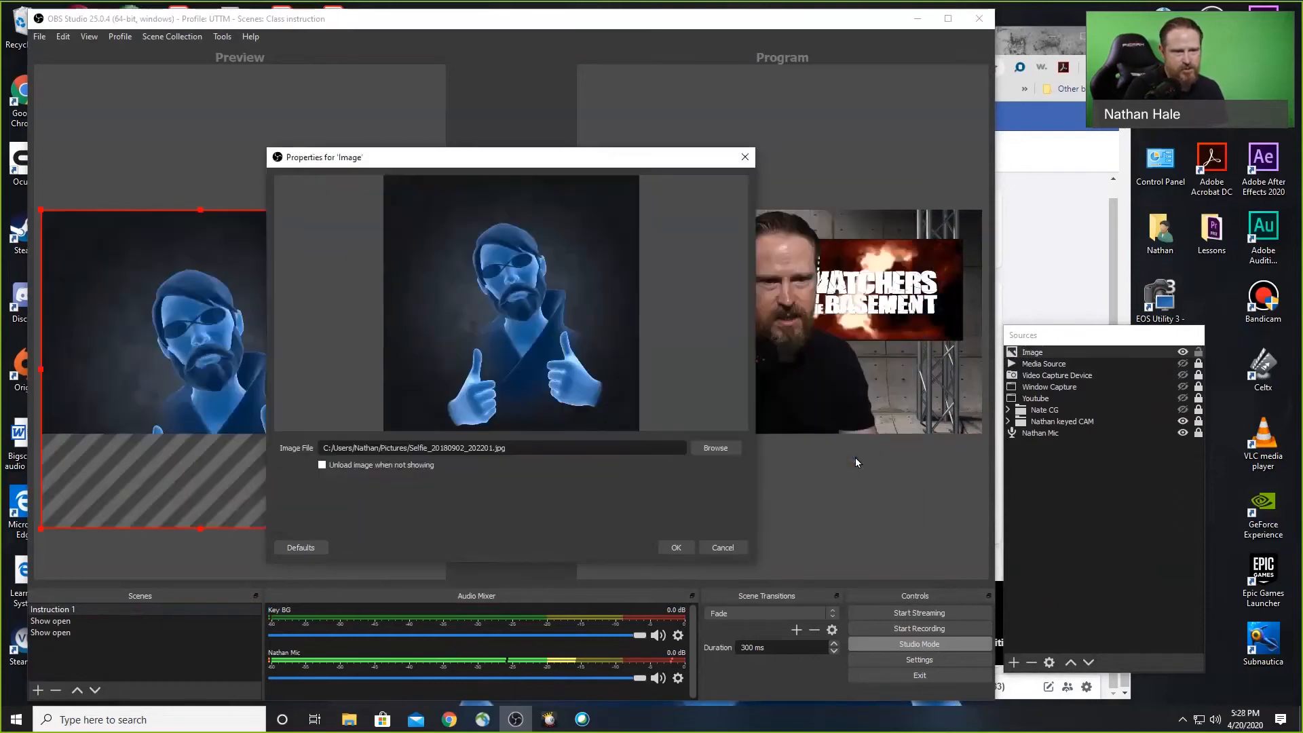
pyautogui.click(724, 448)
pyautogui.click(860, 515)
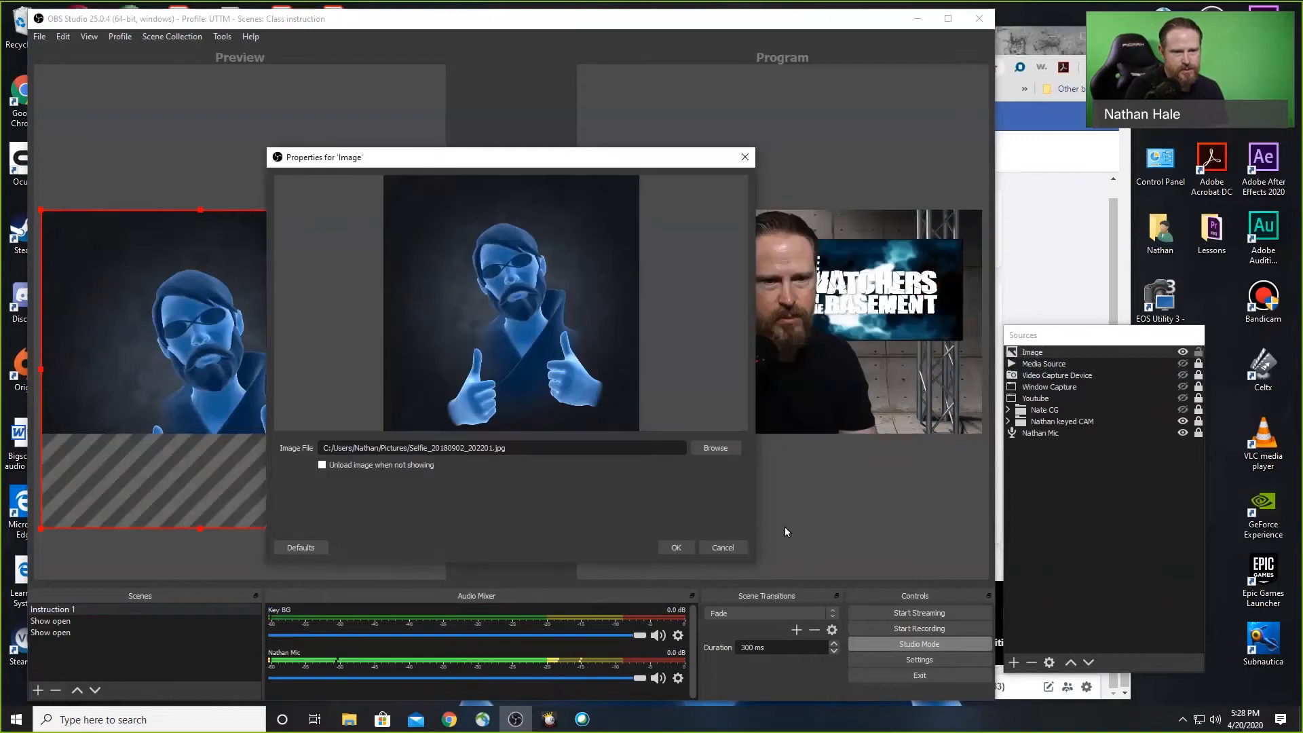
pyautogui.click(662, 548)
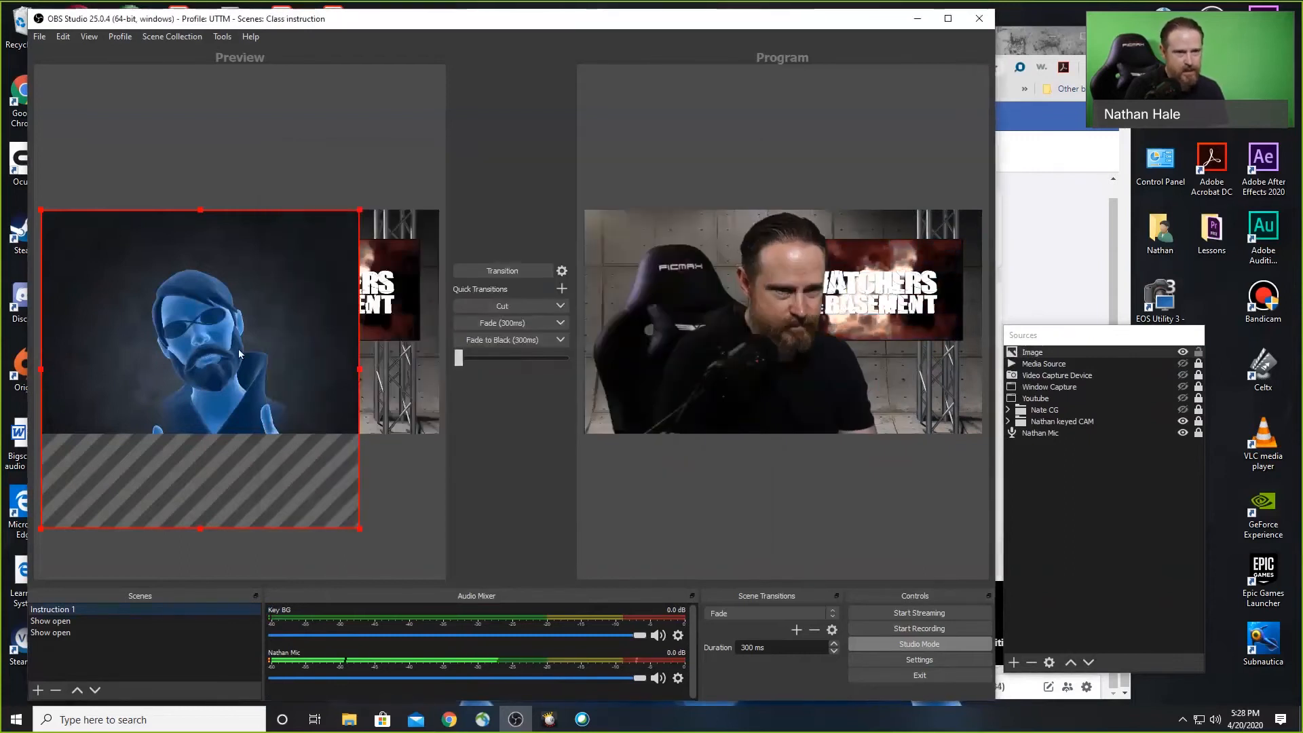
# - Enlarge the image to the full canvas width, shift it upward, lock it, and take it to the program with a 300 ms fade
pyautogui.moveTo(359, 369); pyautogui.dragTo(438, 377)
pyautogui.moveTo(288, 329); pyautogui.dragTo(288, 267)
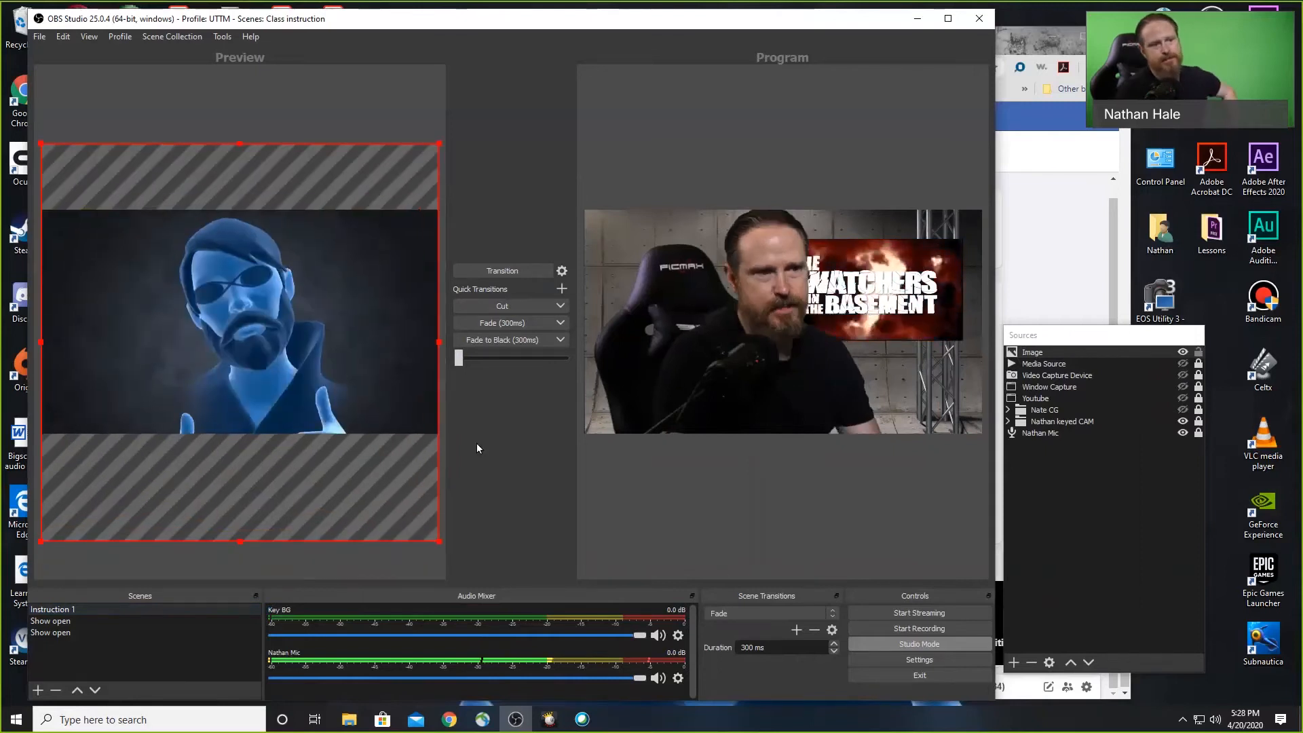
pyautogui.click(1199, 352)
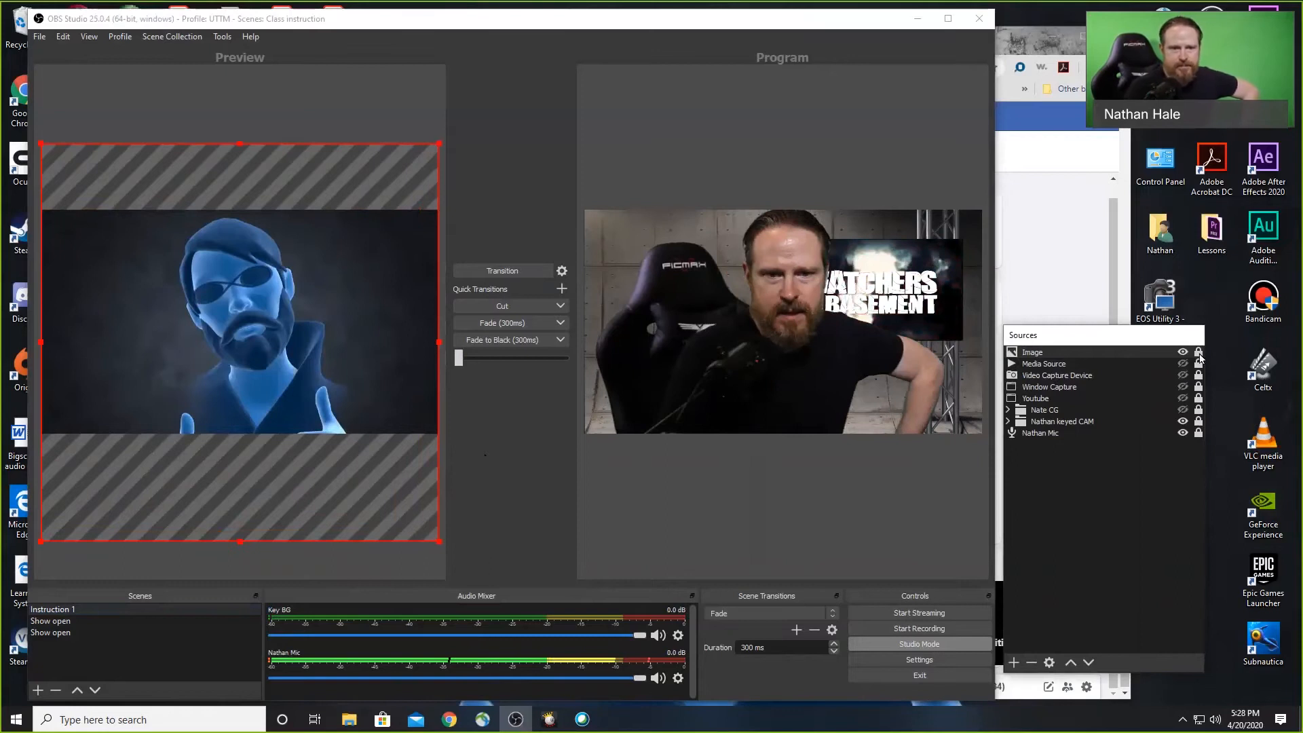
pyautogui.click(493, 323)
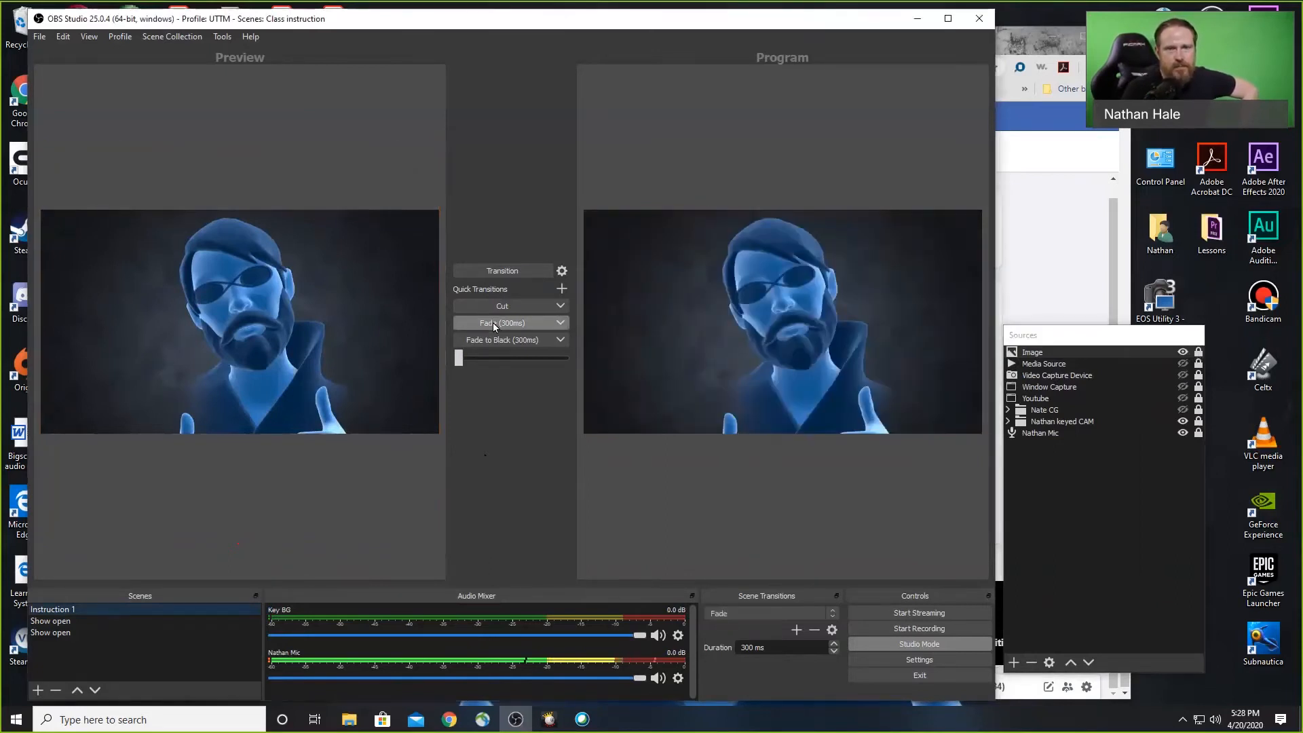
# - Replace the image with the camera and lower-third CG group using a 300 ms fade, and fade the CG group out again
pyautogui.click(1183, 353)
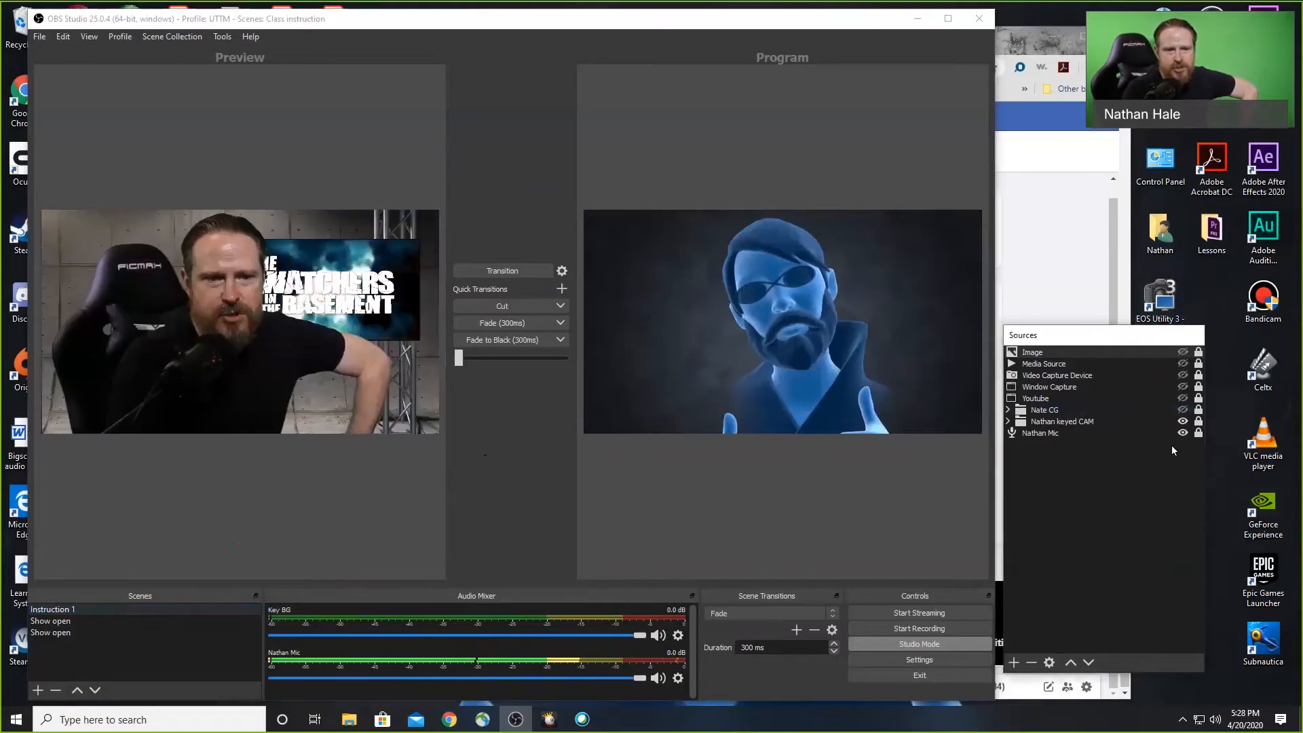
pyautogui.click(1183, 410)
pyautogui.click(501, 323)
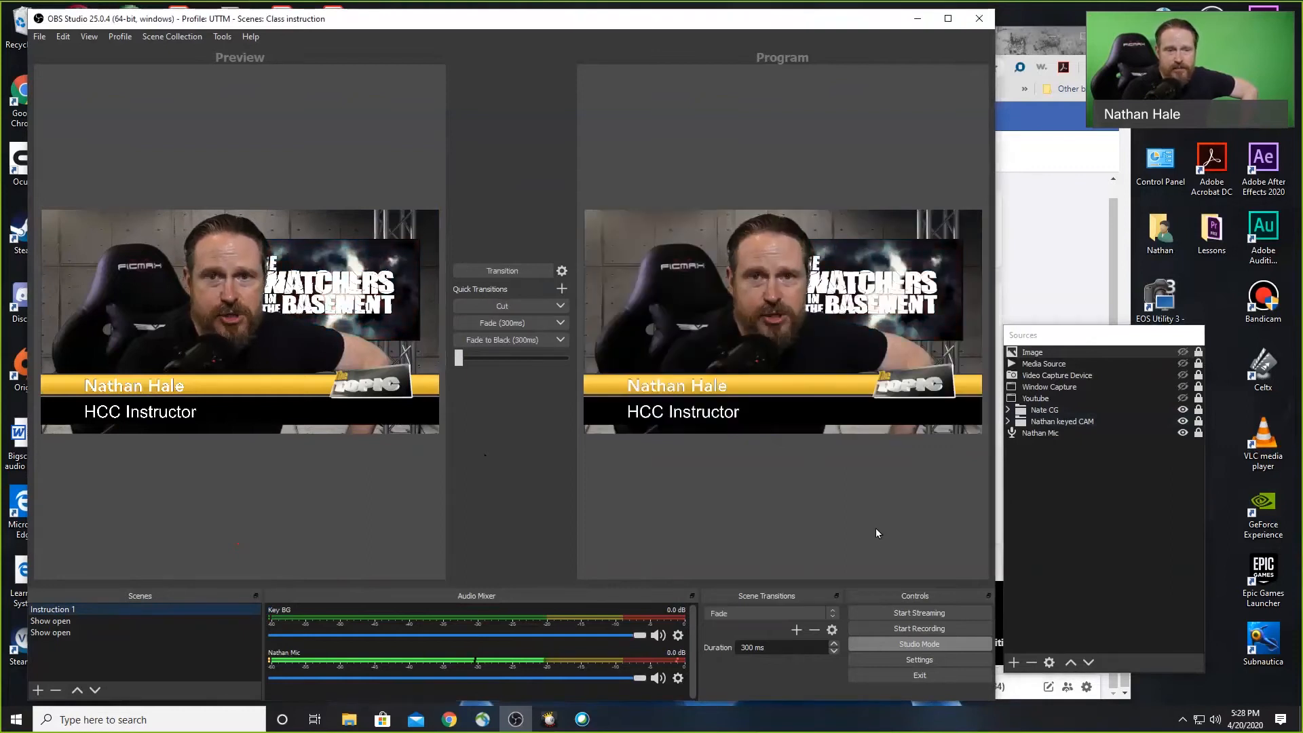
pyautogui.click(1183, 410)
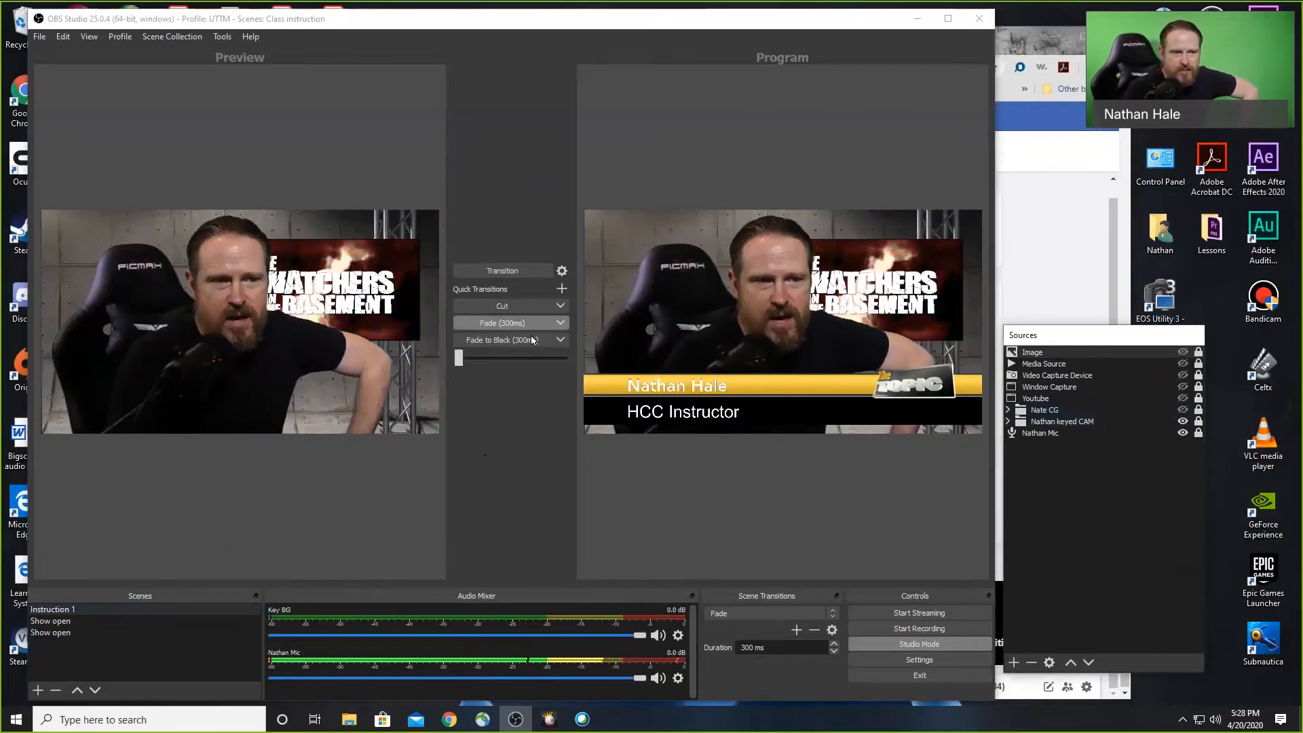
pyautogui.click(505, 323)
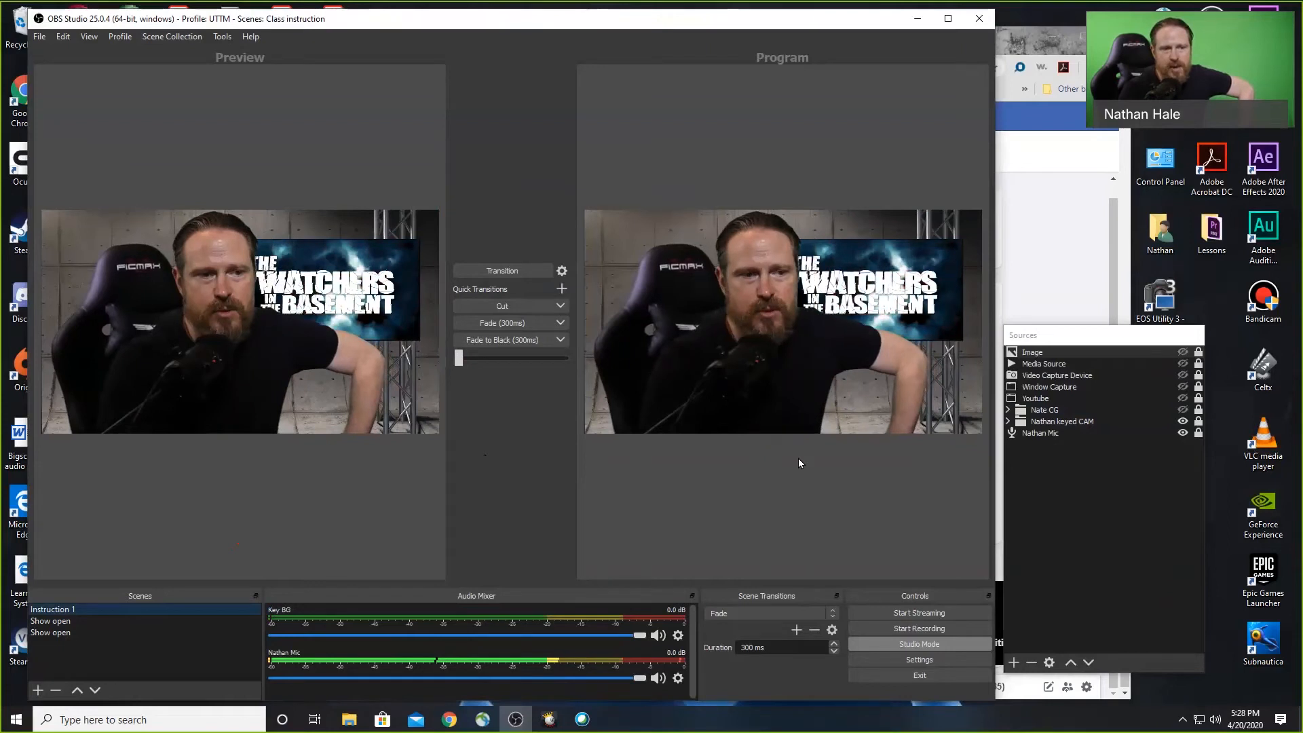
# - Fade the program to black over 300 ms and bring the picture back with the same transition
pyautogui.click(528, 341)
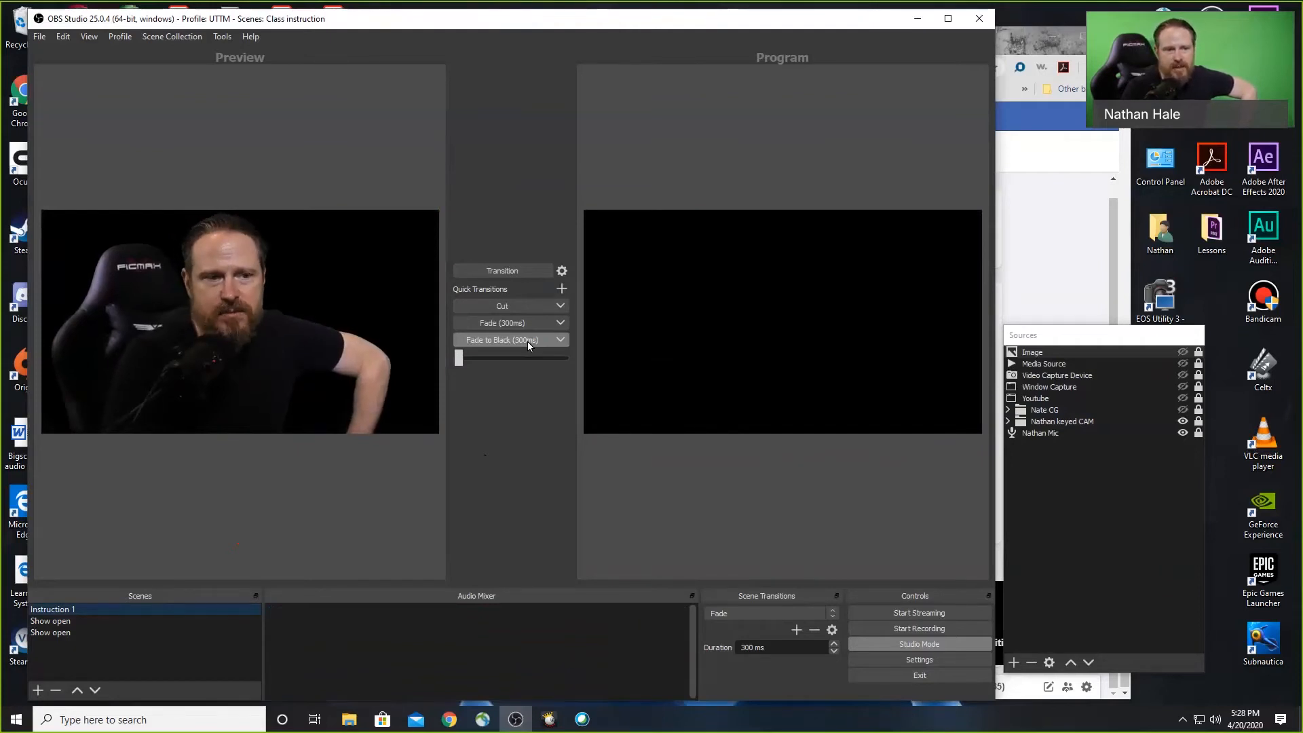
pyautogui.click(527, 341)
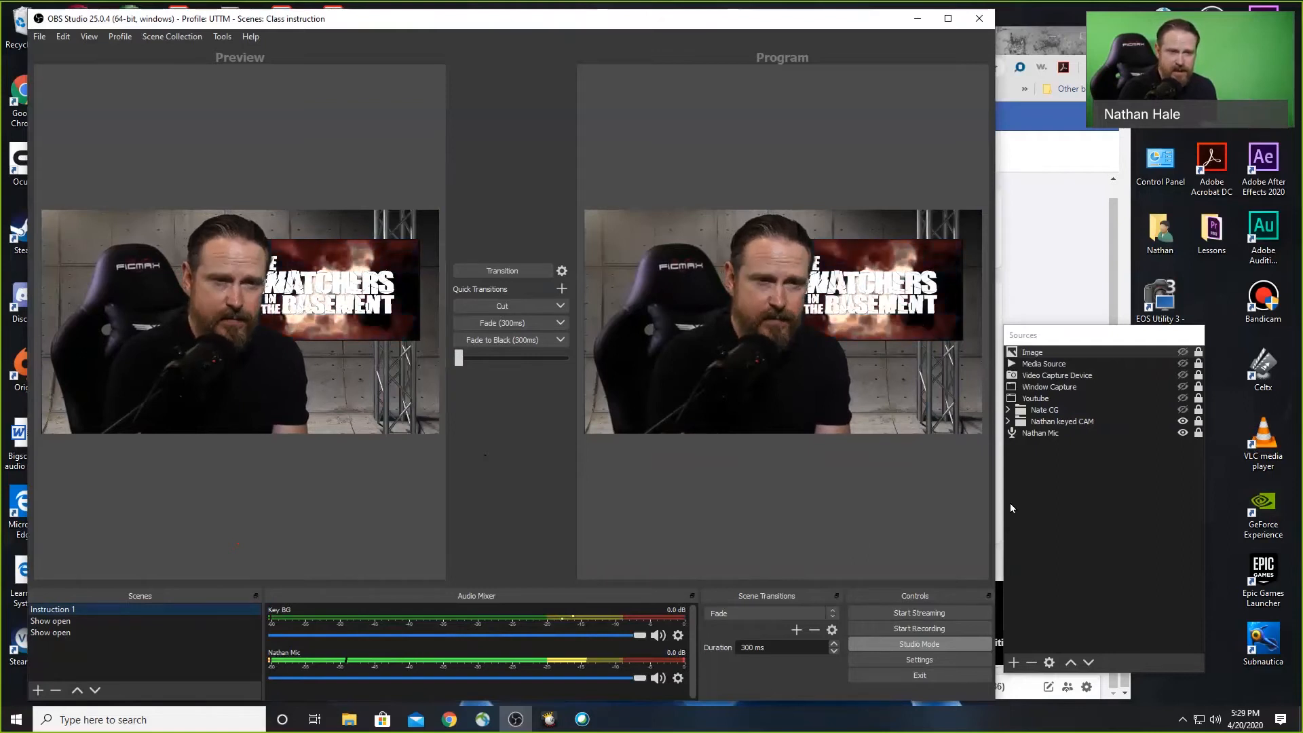
# - Show the Media Source in the program with a 300 ms fade, and hide it again with another 300 ms fade
pyautogui.click(1183, 364)
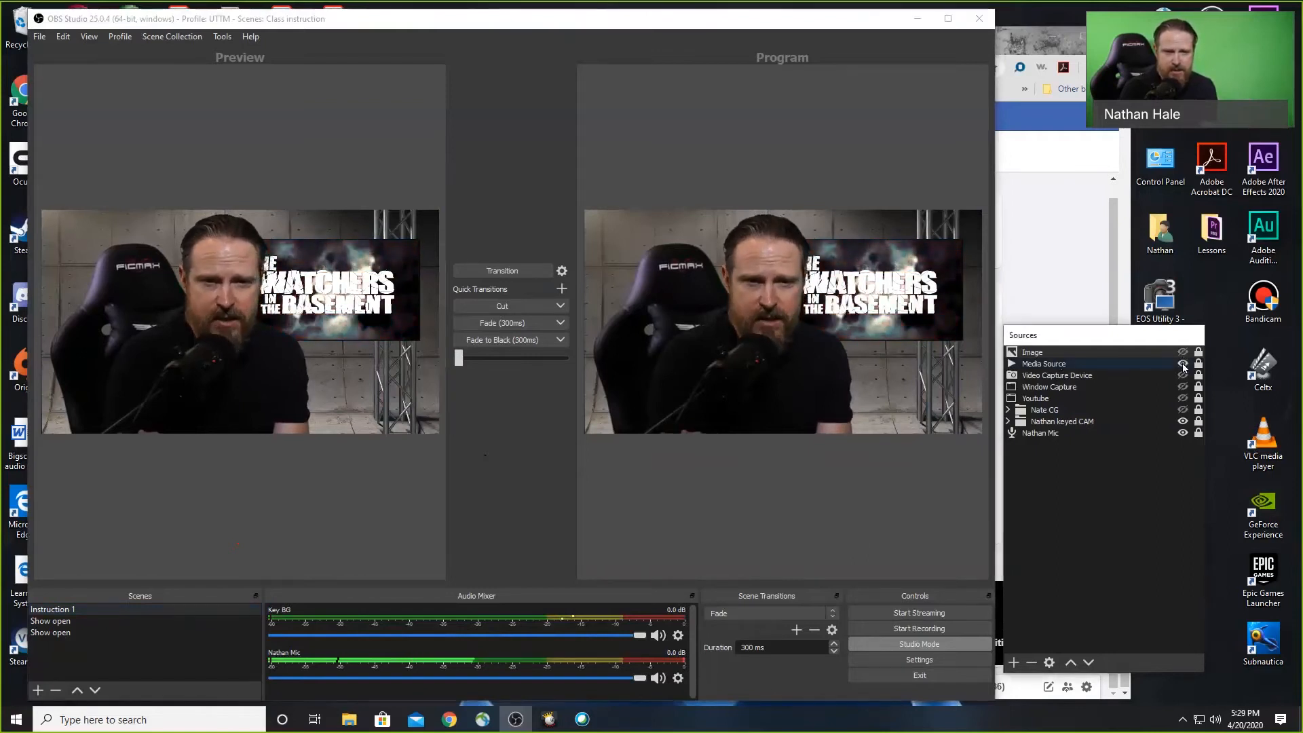
pyautogui.click(1054, 365)
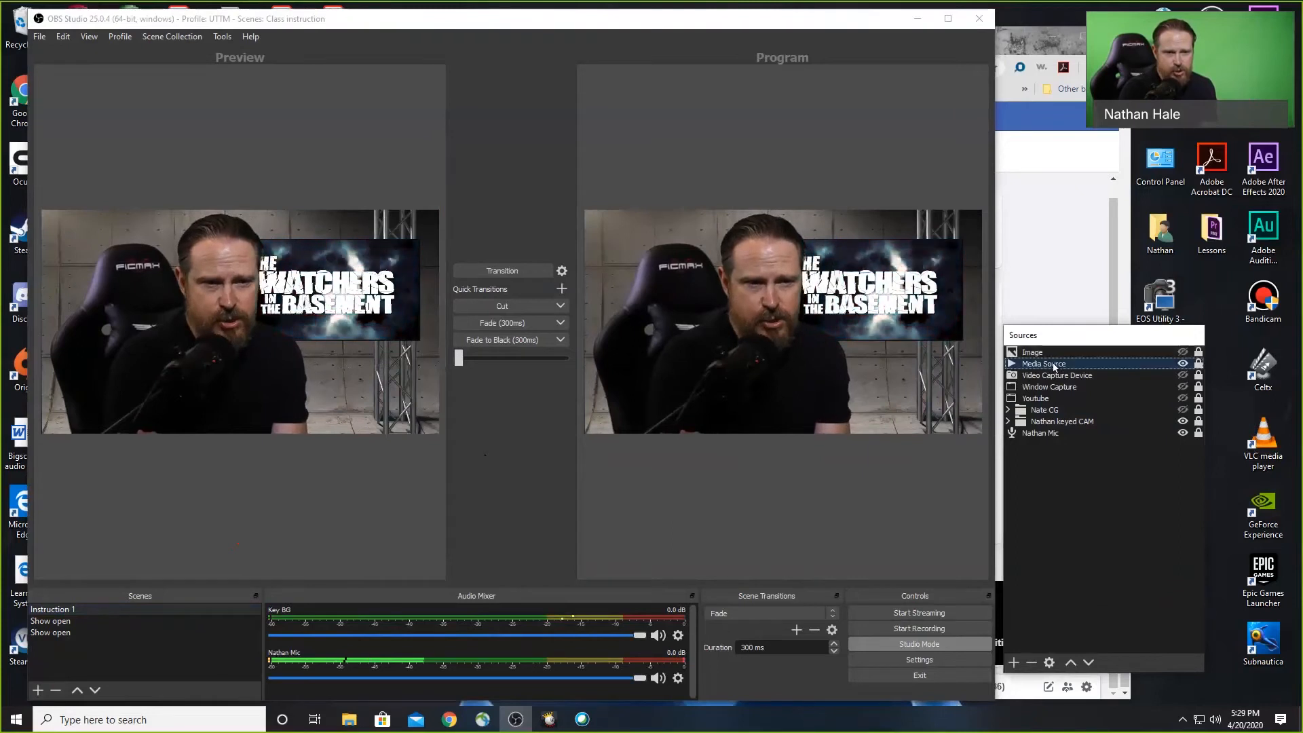
pyautogui.click(494, 324)
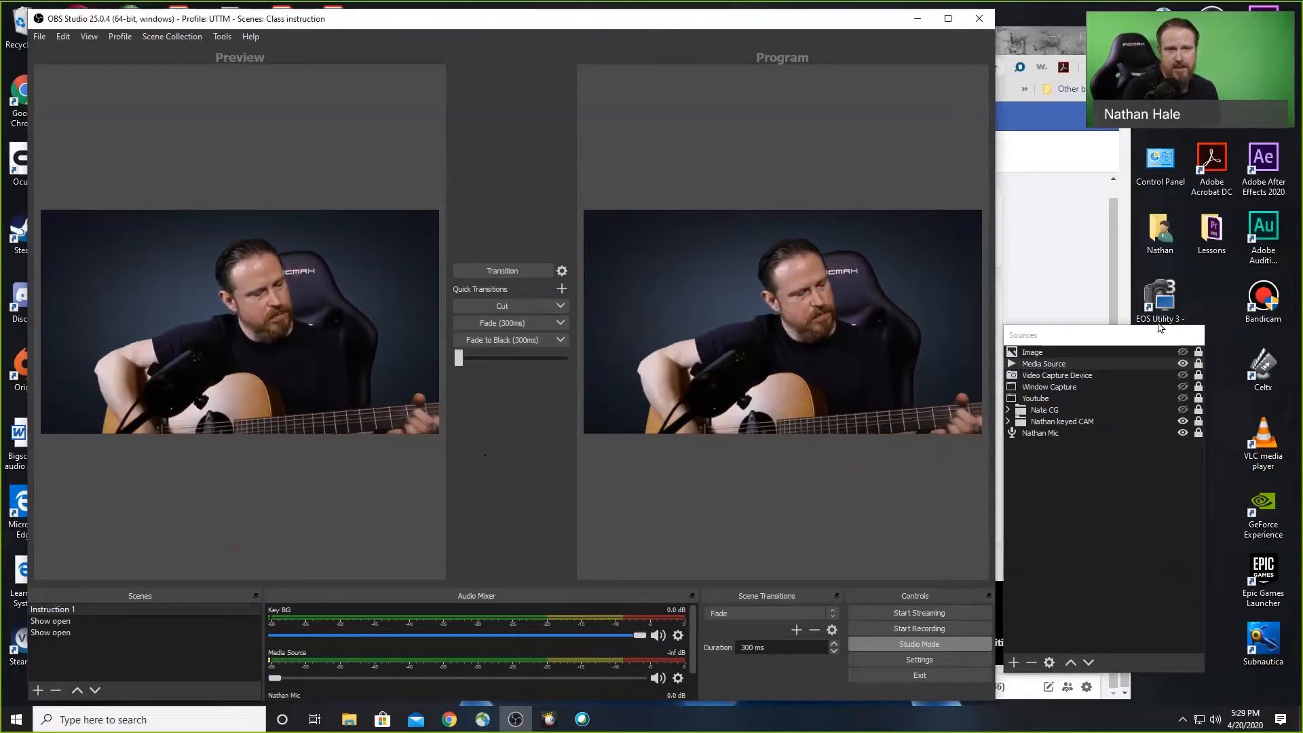
pyautogui.click(1184, 364)
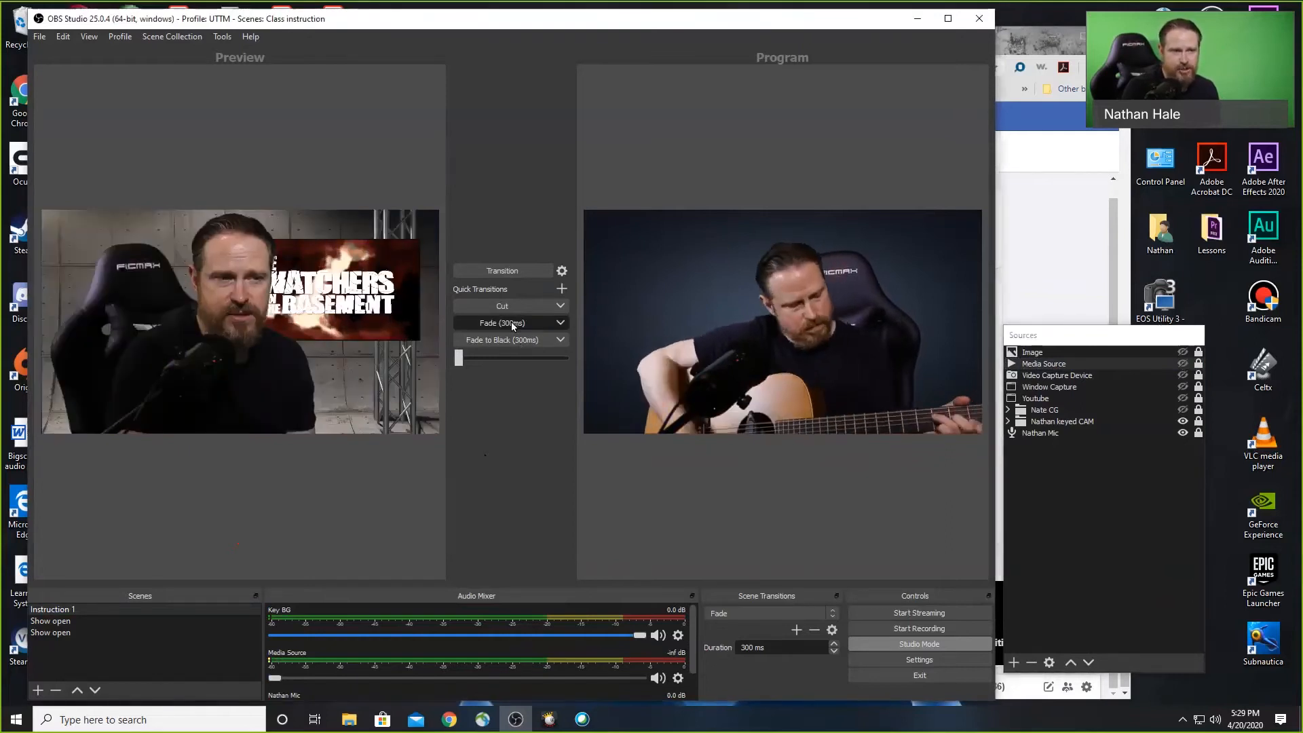
pyautogui.click(511, 321)
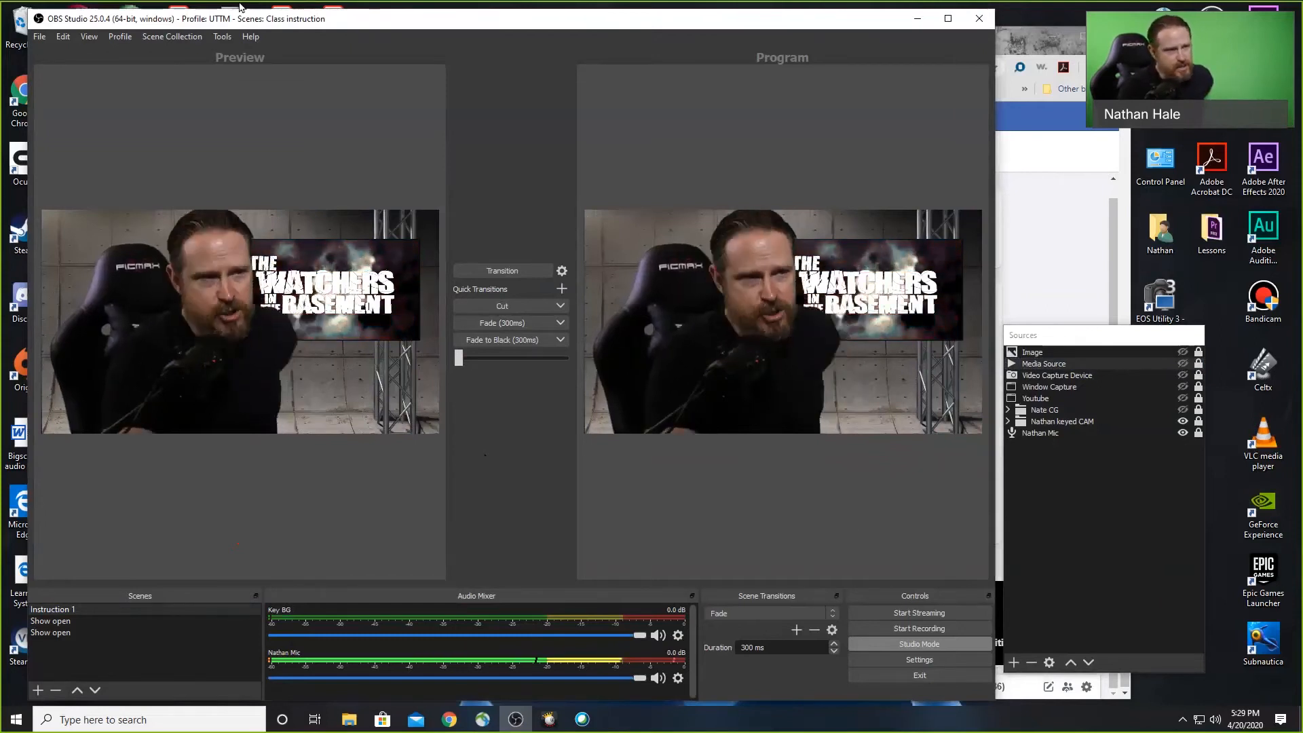
# - Switch to the UTTM Show scene collection and make the CG media source directly above Webex CAM visible
pyautogui.click(175, 36)
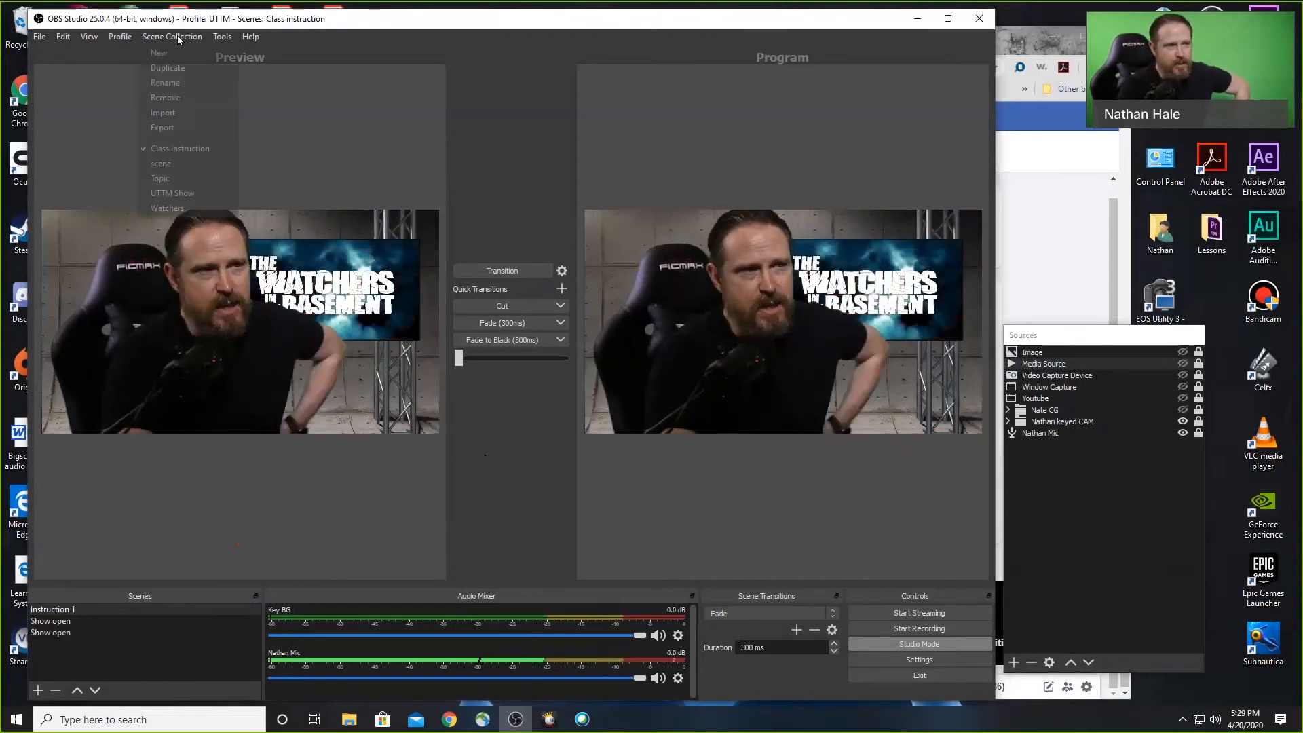
pyautogui.click(173, 190)
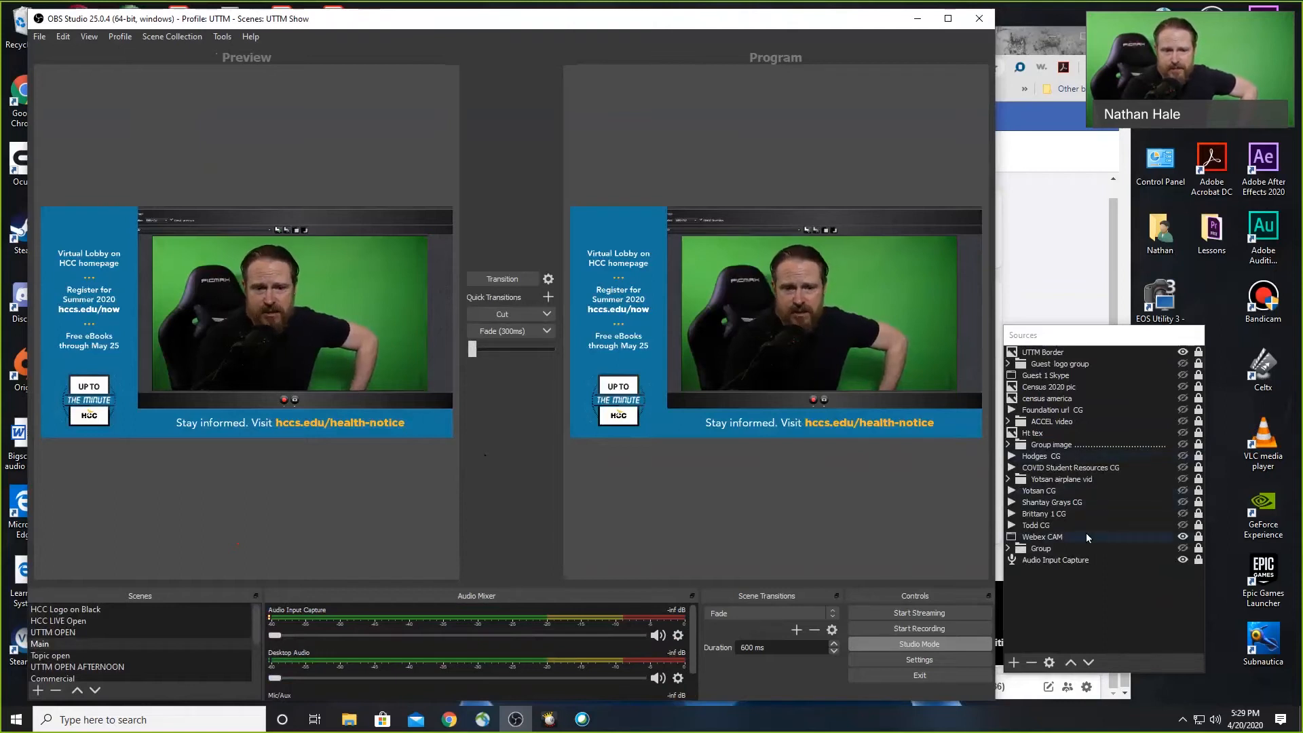
pyautogui.click(1186, 528)
pyautogui.click(1129, 524)
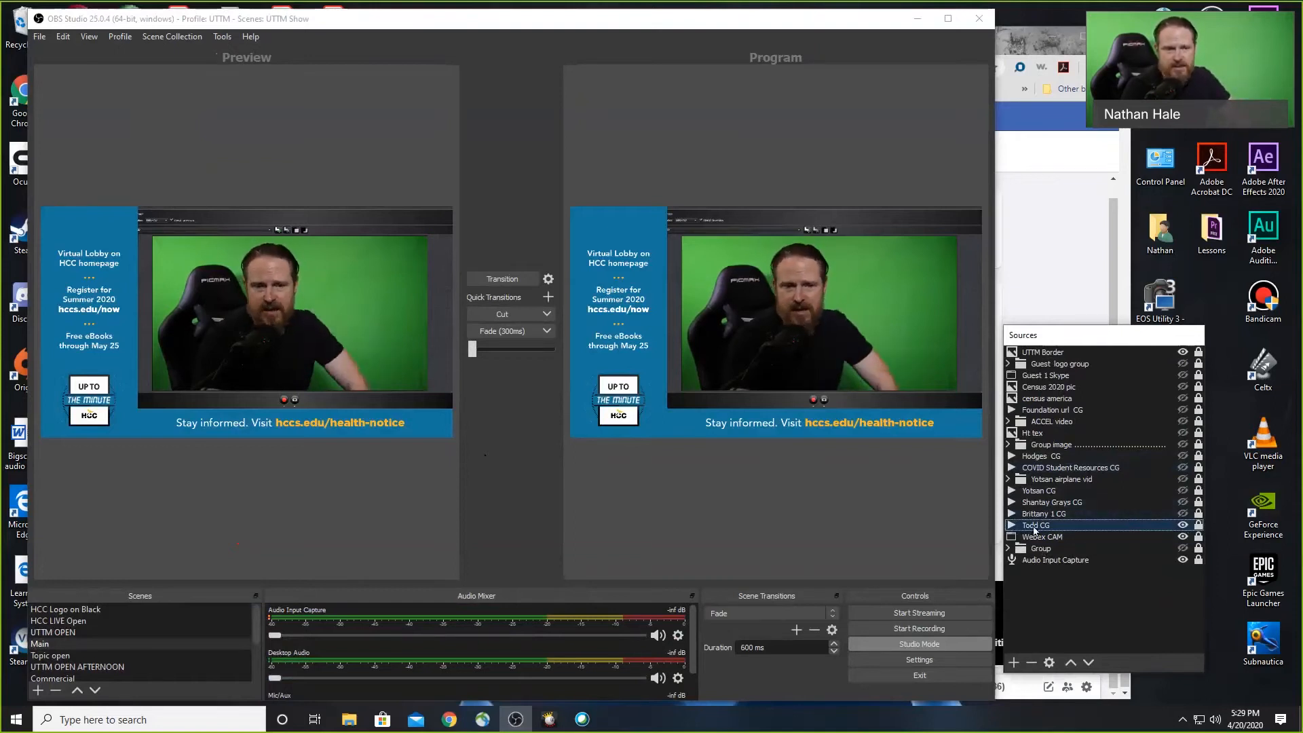
# - Fade the CG media source directly above Webex CAM into the program over 300 ms, toggle its visibility, and run the same fade again
pyautogui.click(498, 331)
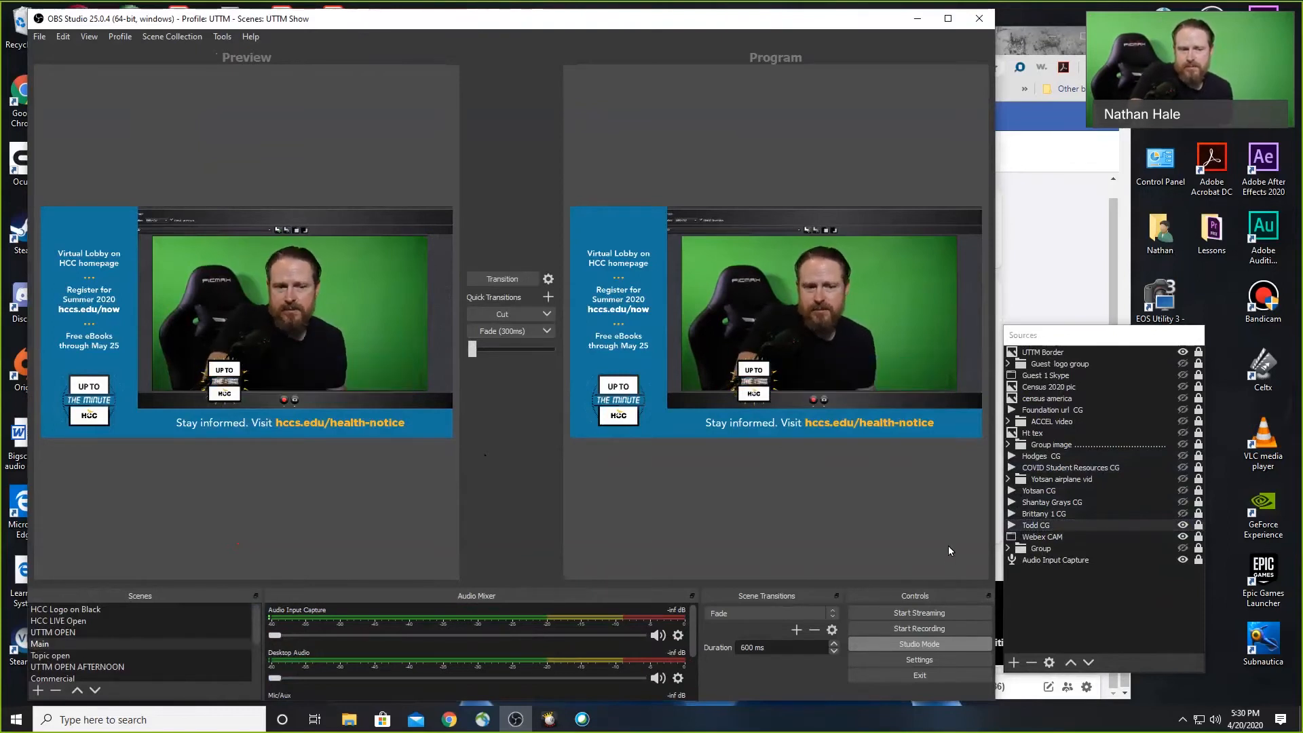
pyautogui.click(1183, 525)
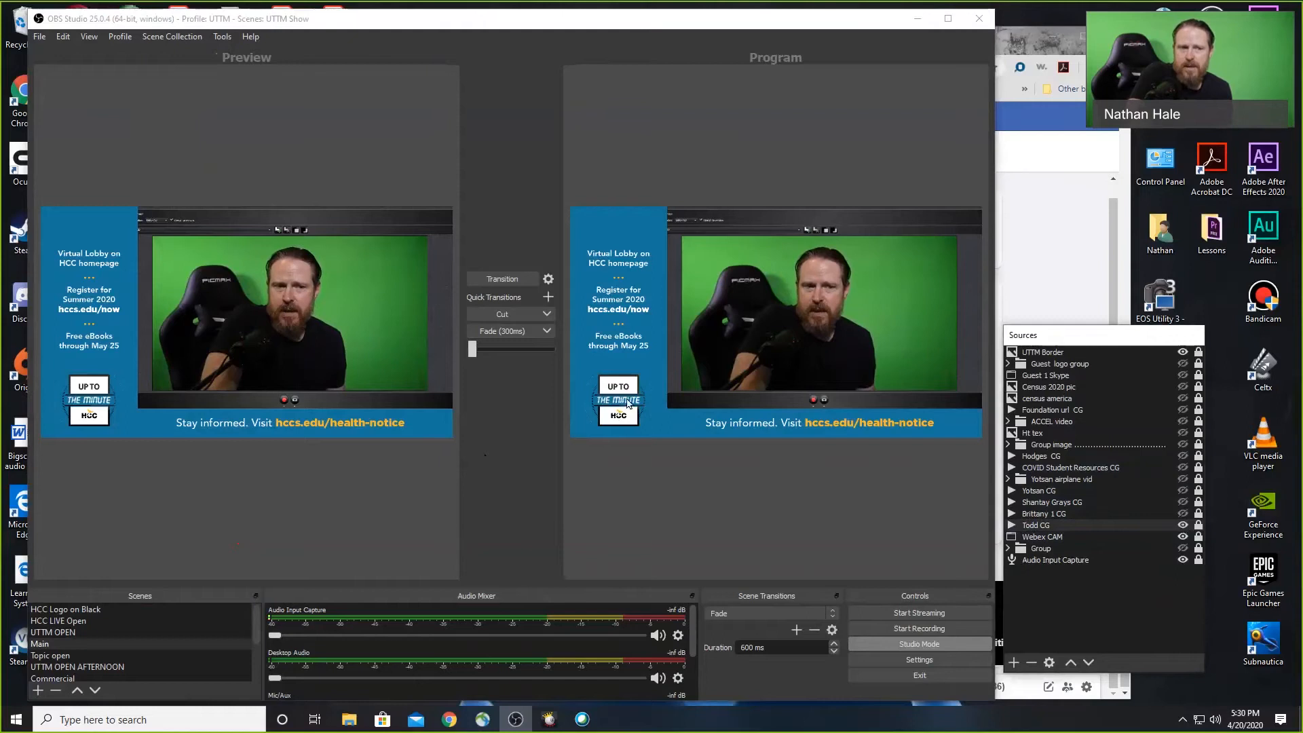
pyautogui.click(505, 334)
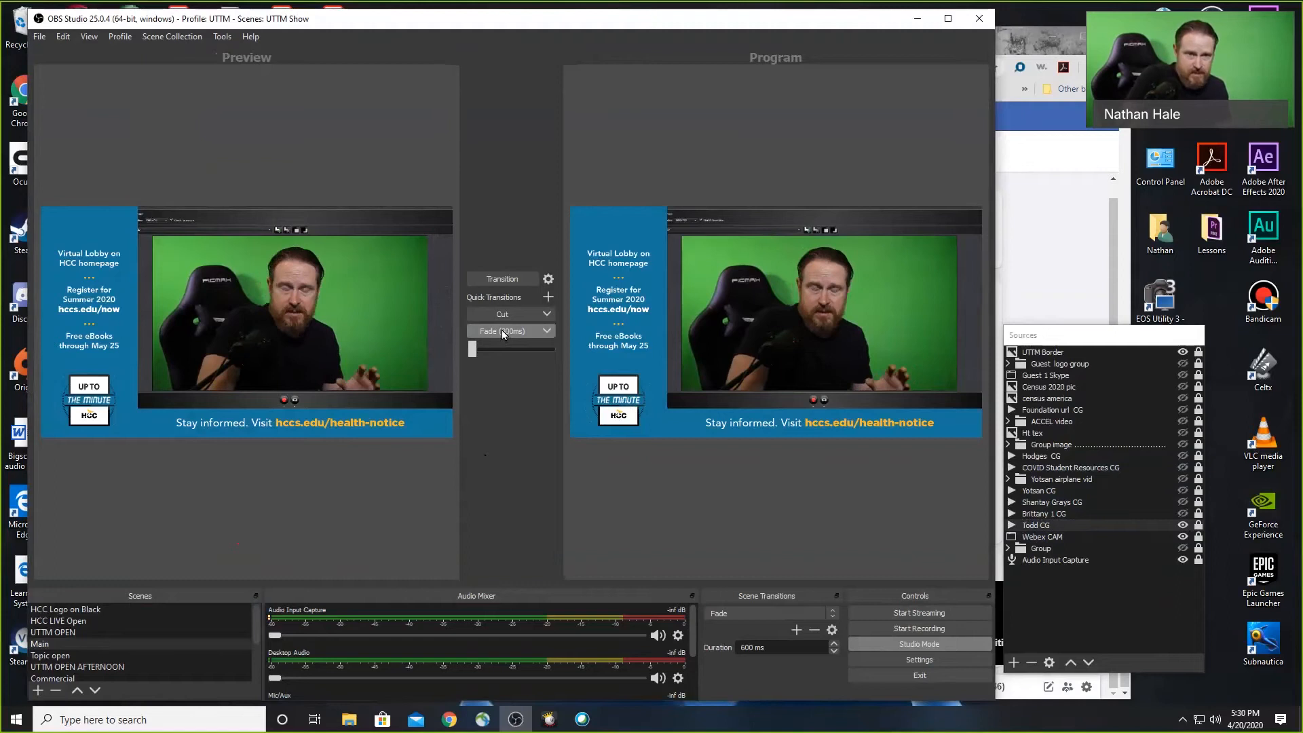
# - Examine the playback properties of the CG media source directly above Webex CAM, leaving them as they are
pyautogui.doubleClick(1036, 524)
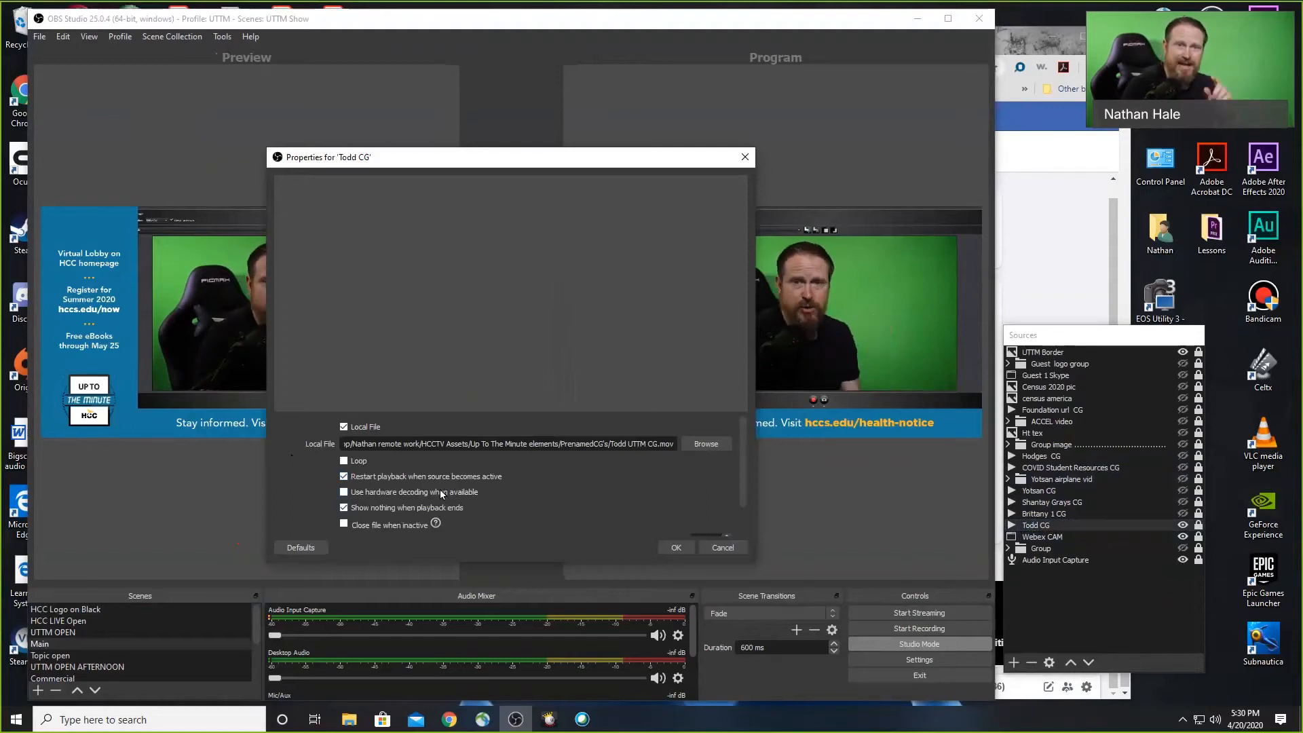
pyautogui.click(733, 545)
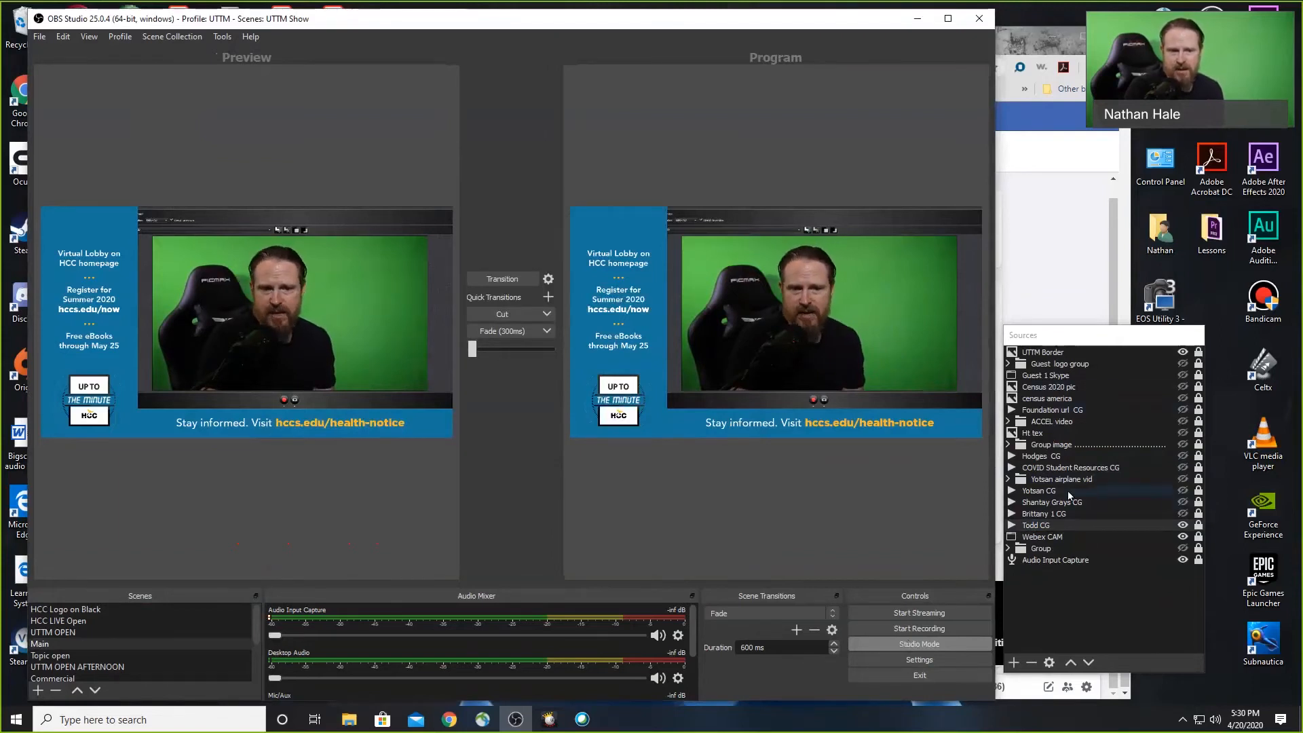
# - Make Group image visible with only 3 brother store showing over its color source, and bring it into the program with a 300 ms fade
pyautogui.click(1008, 445)
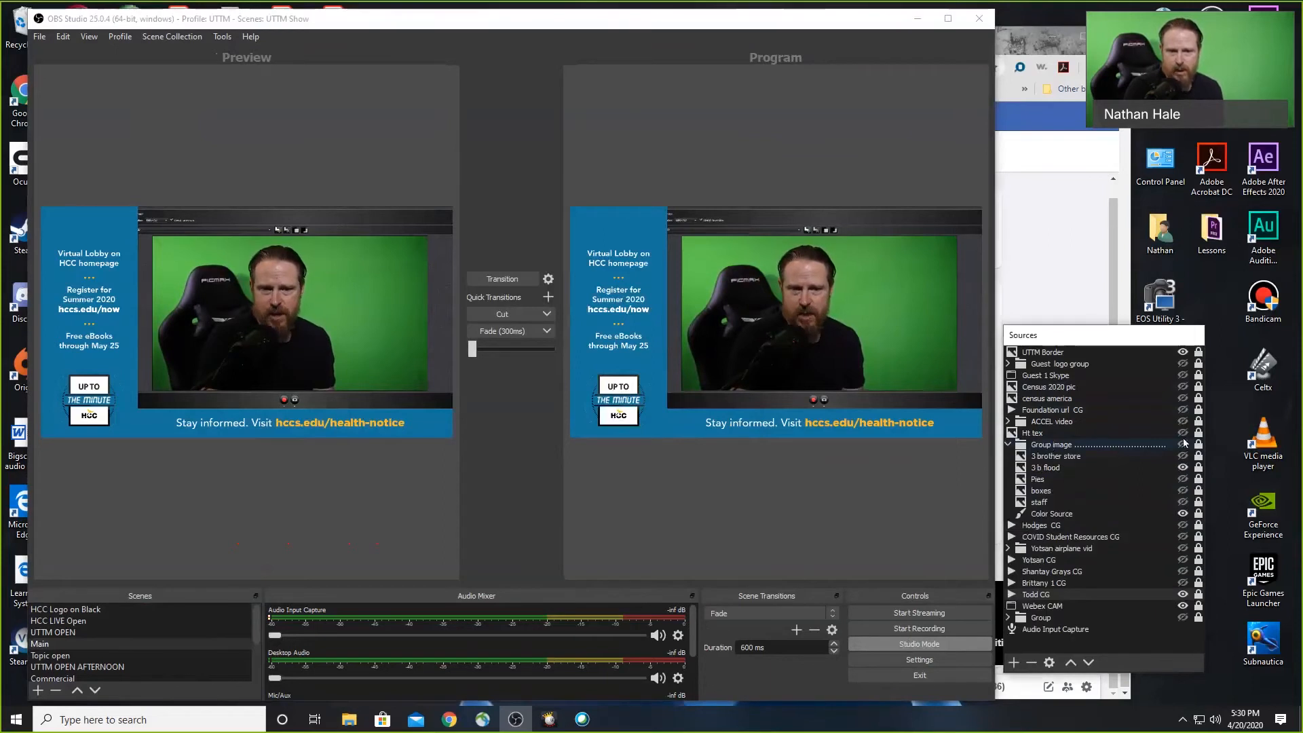
pyautogui.click(1182, 453)
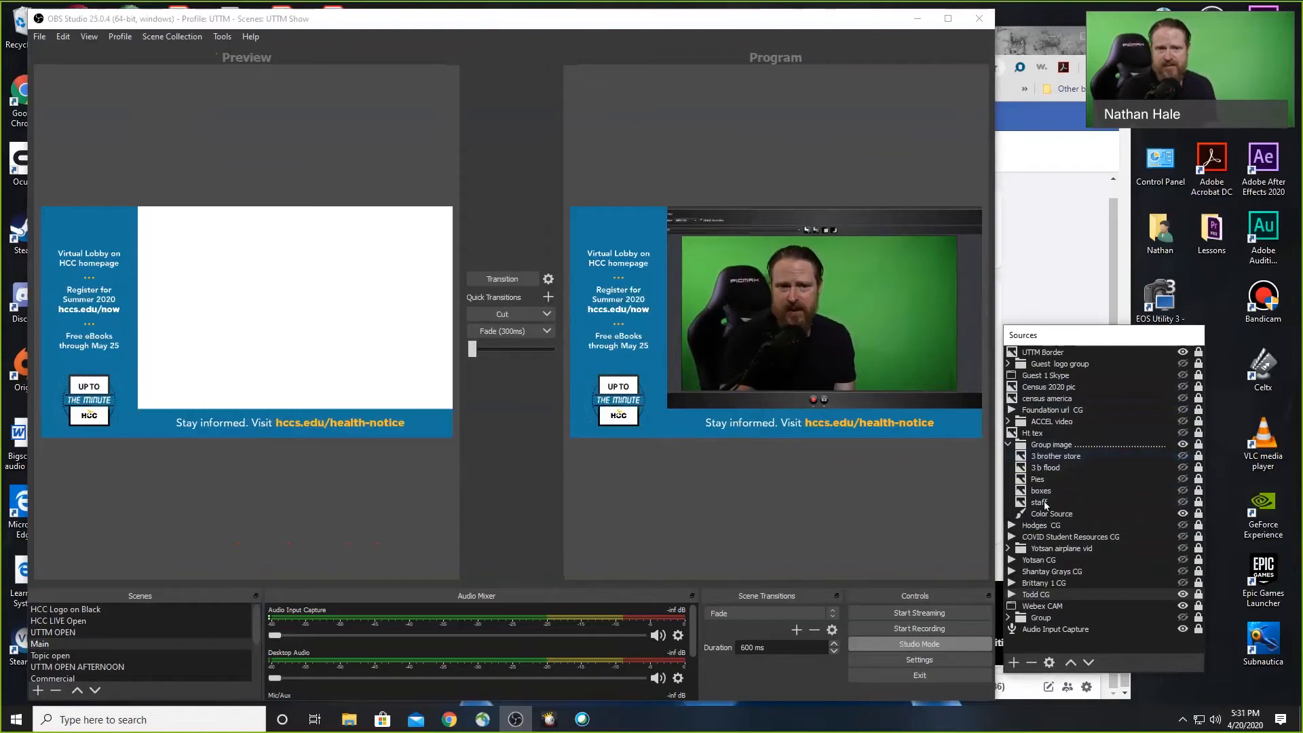
pyautogui.click(1185, 456)
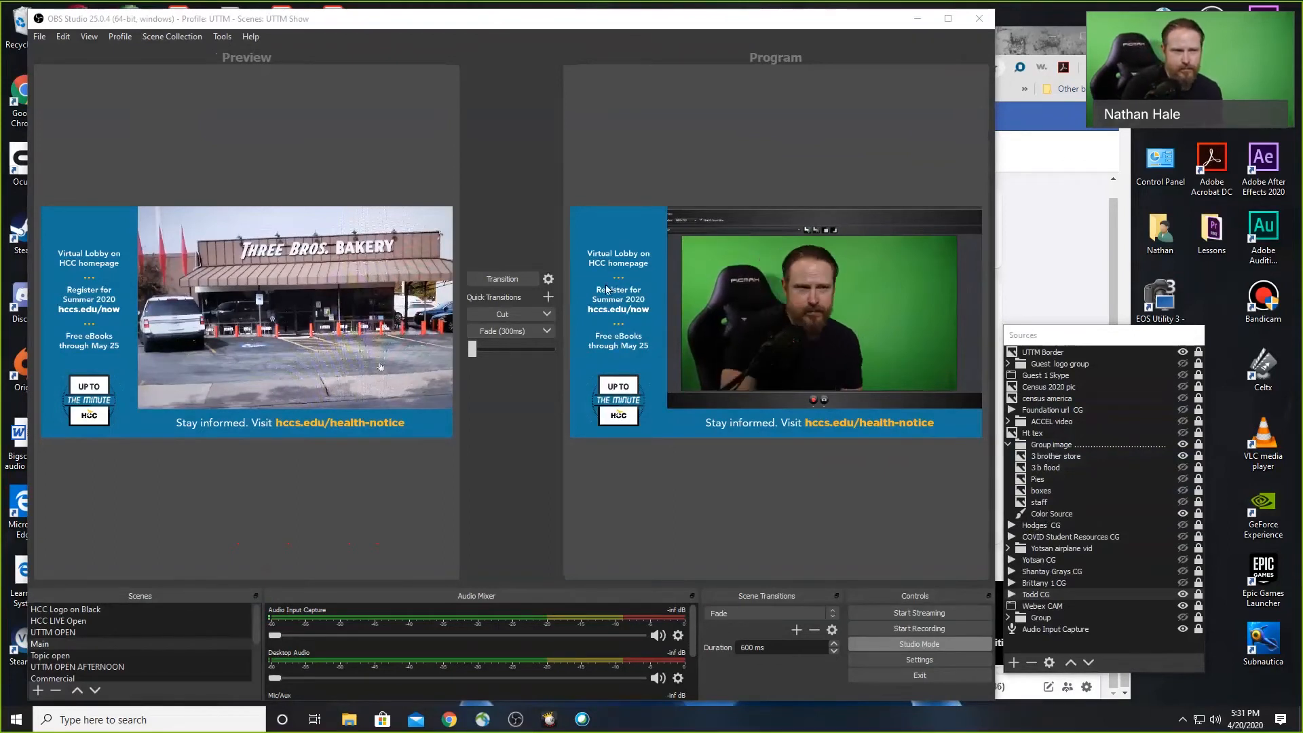
pyautogui.click(488, 332)
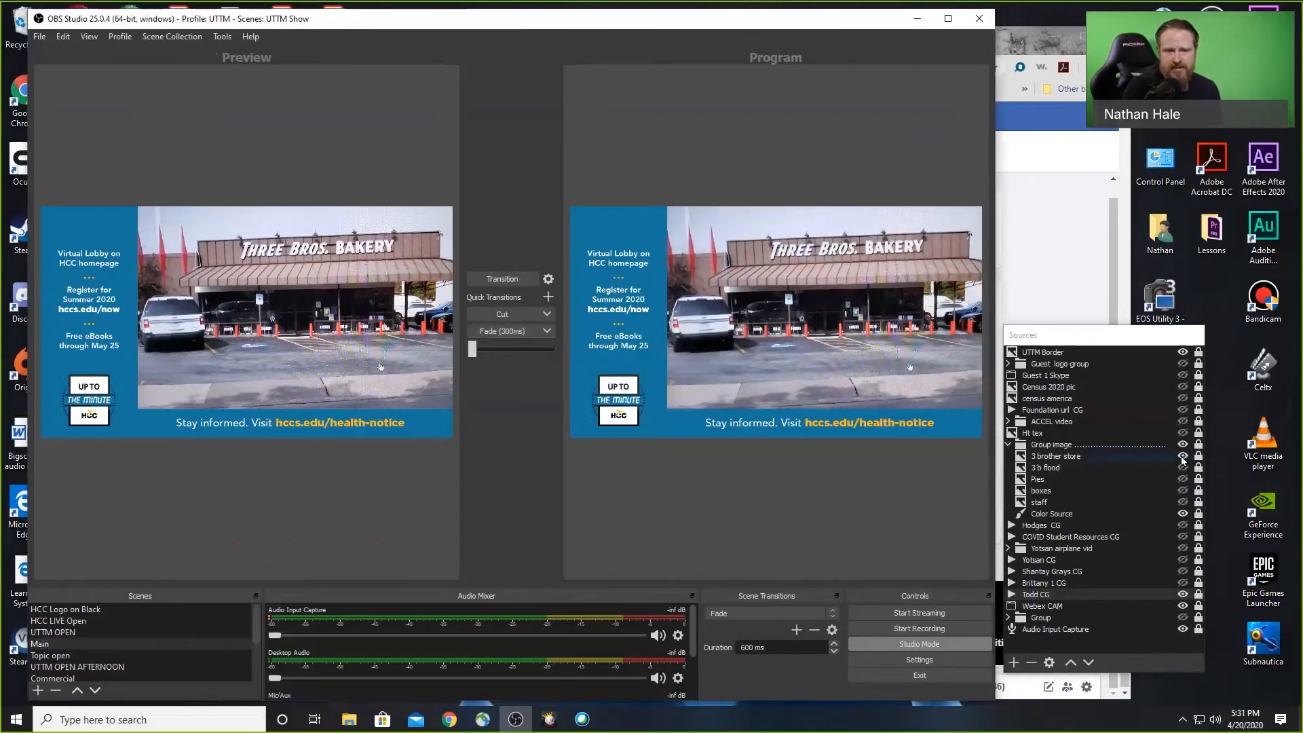
# - Replace the 3 brother store image with 3 b flood in the program using a cut
pyautogui.click(1184, 470)
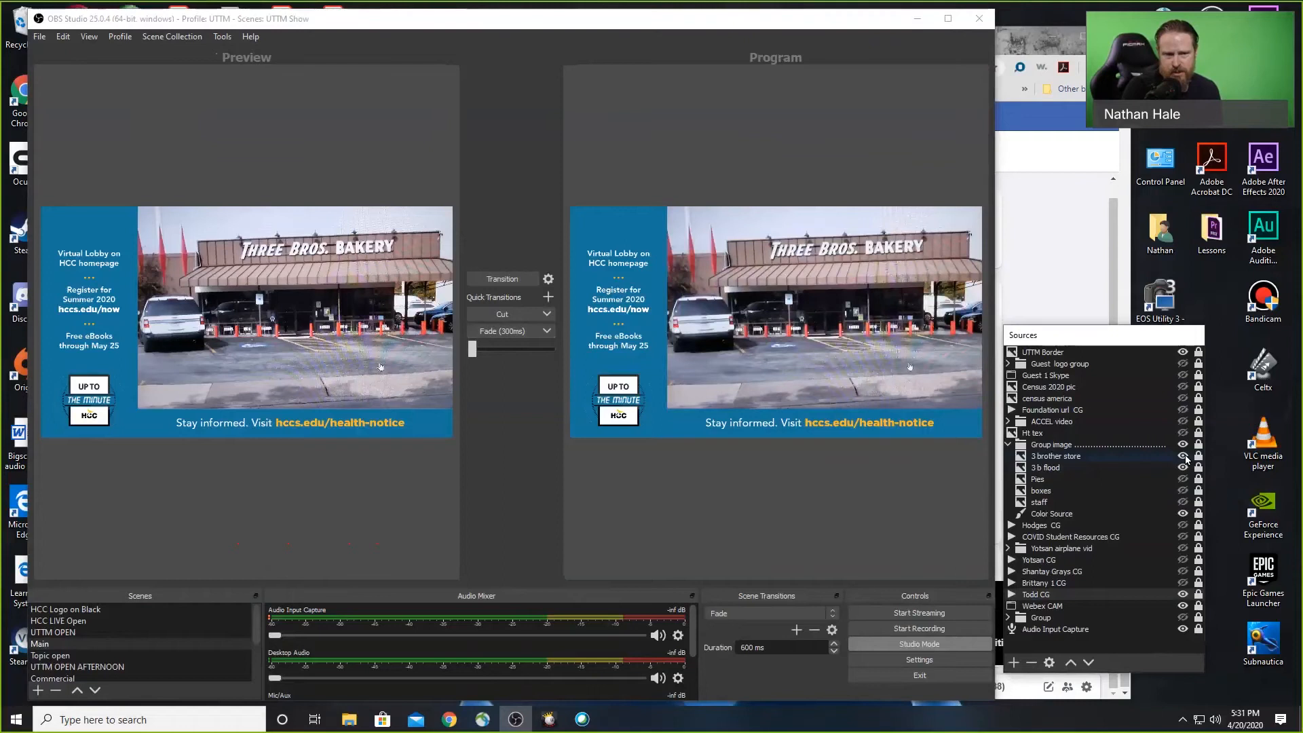
pyautogui.click(1133, 466)
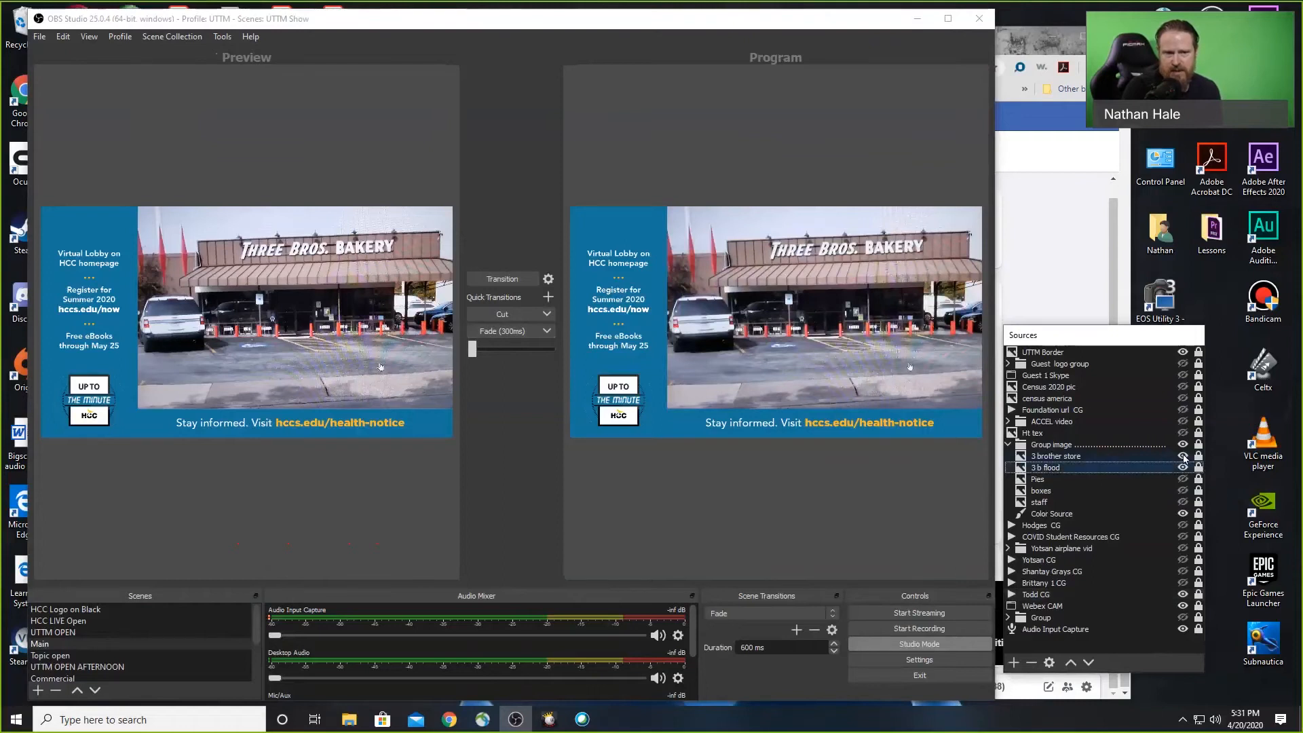
pyautogui.click(1183, 457)
pyautogui.click(519, 314)
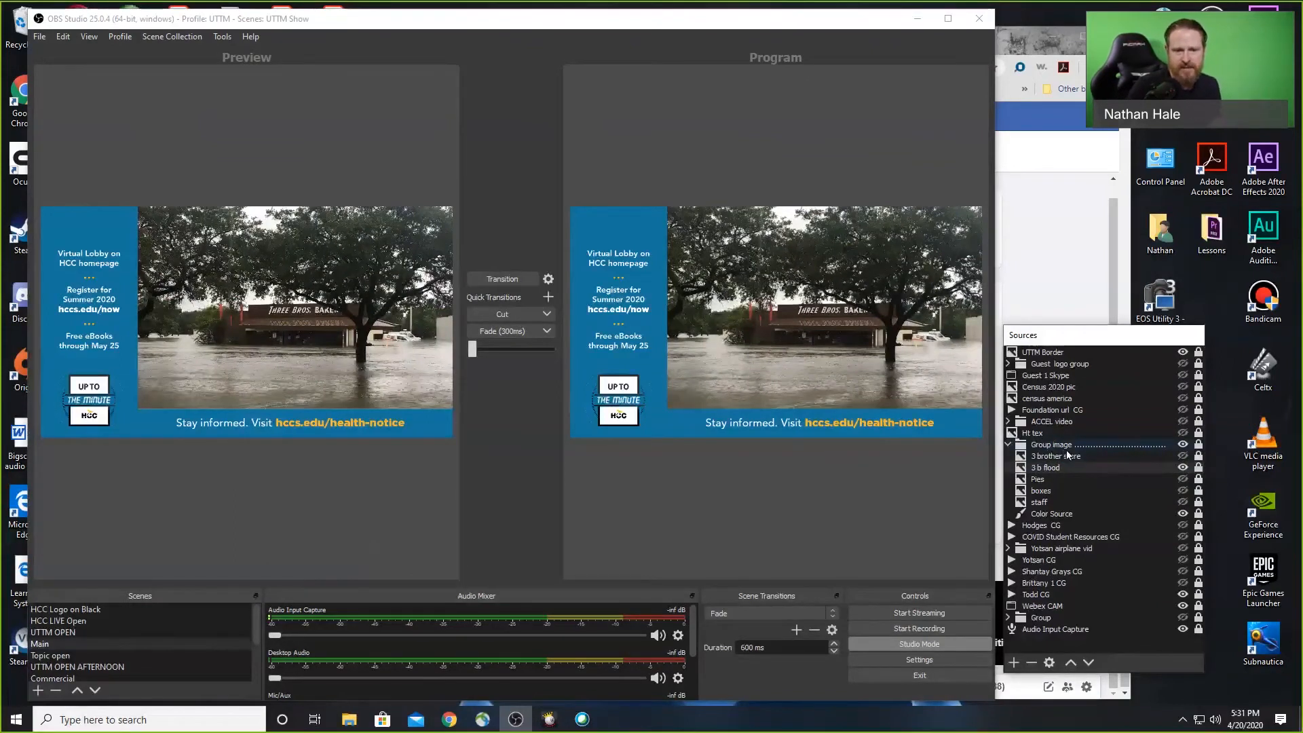
# - Cycle the image shown in Group image from 3 b flood through boxes, 3 b flood and Pies, and back to 3 b flood
pyautogui.click(1183, 468)
pyautogui.click(1184, 491)
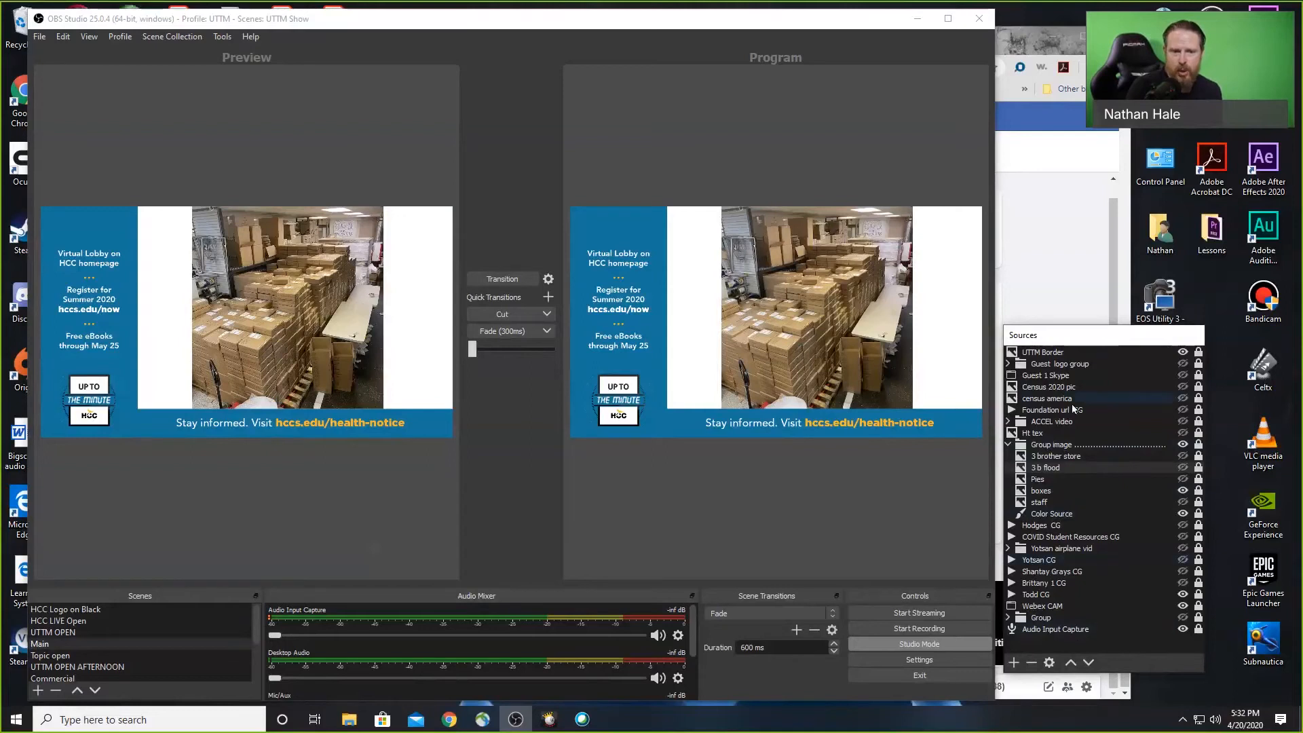
pyautogui.click(1056, 619)
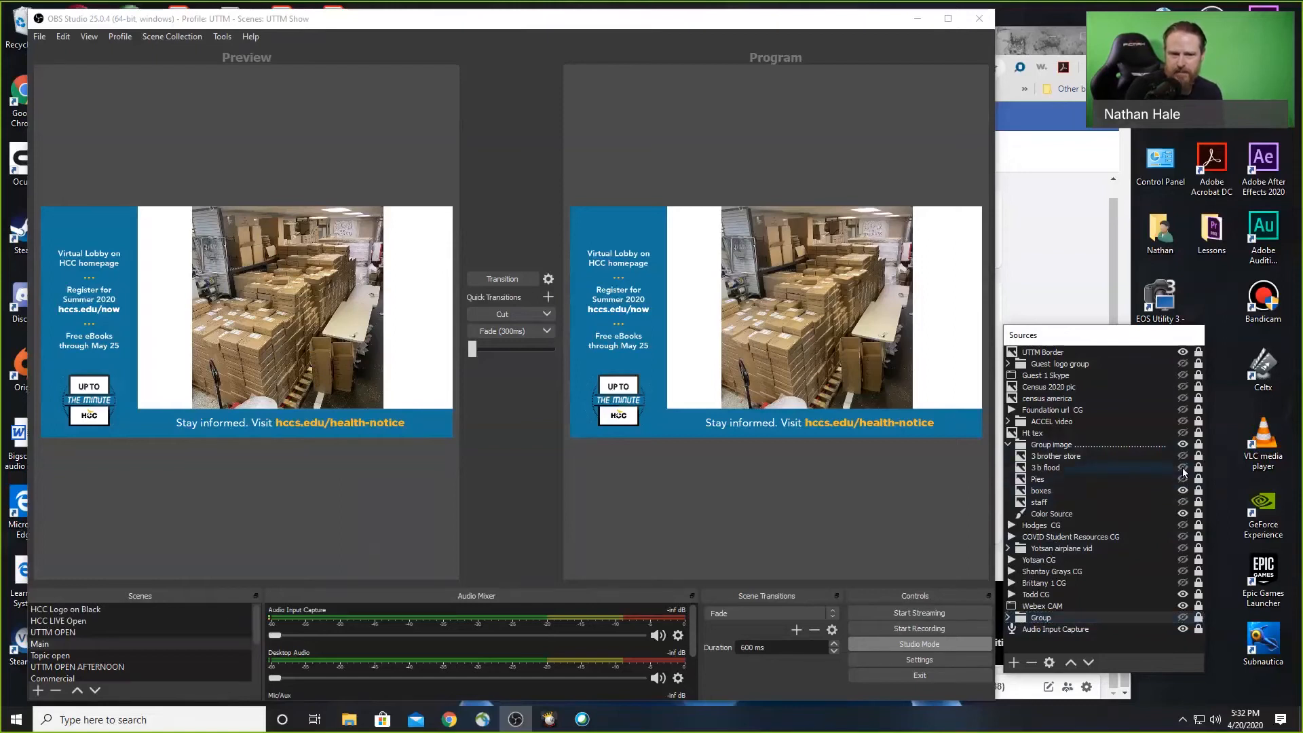
pyautogui.click(1183, 468)
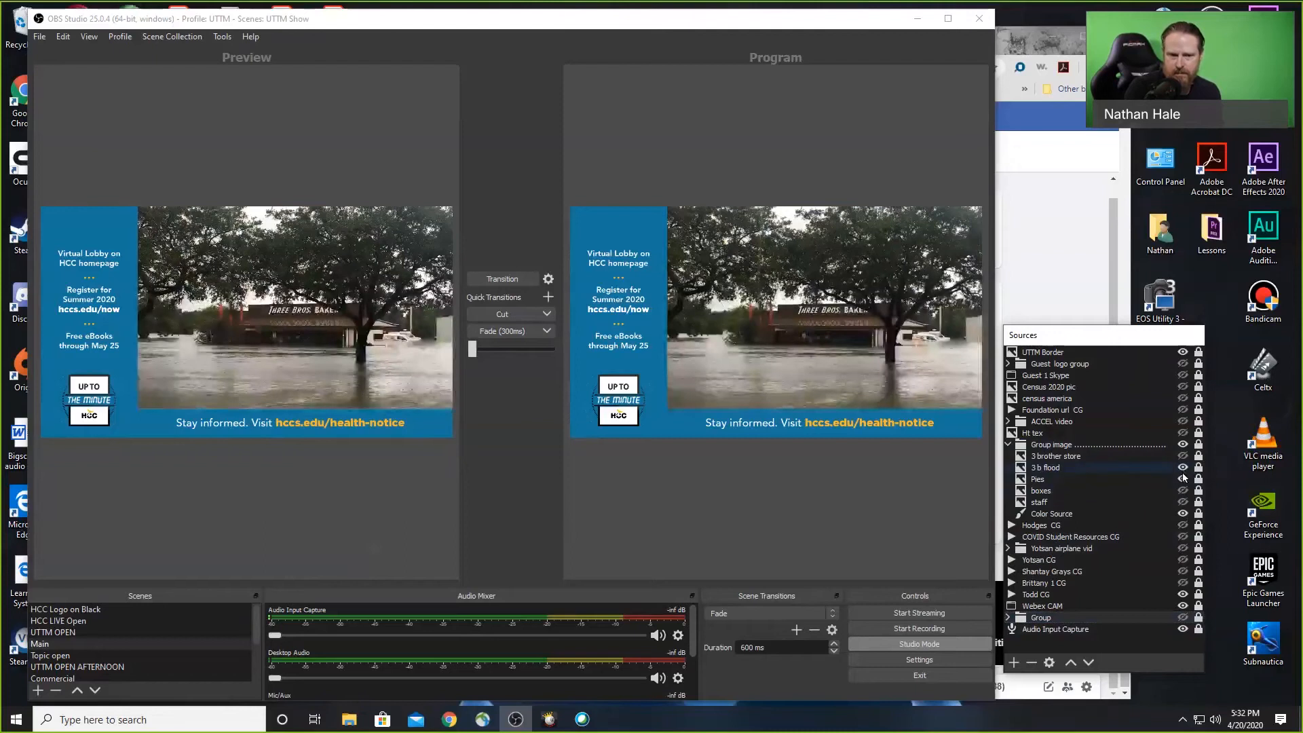
pyautogui.click(1183, 468)
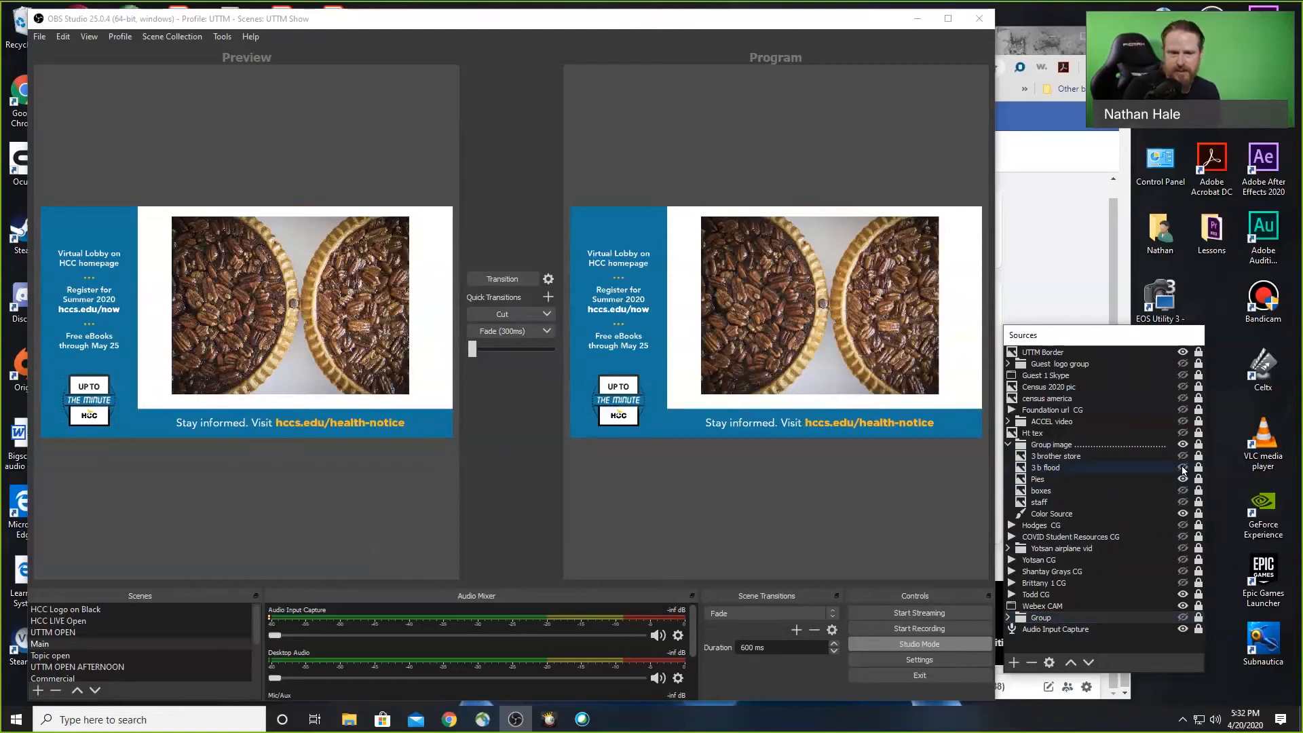
pyautogui.click(1184, 464)
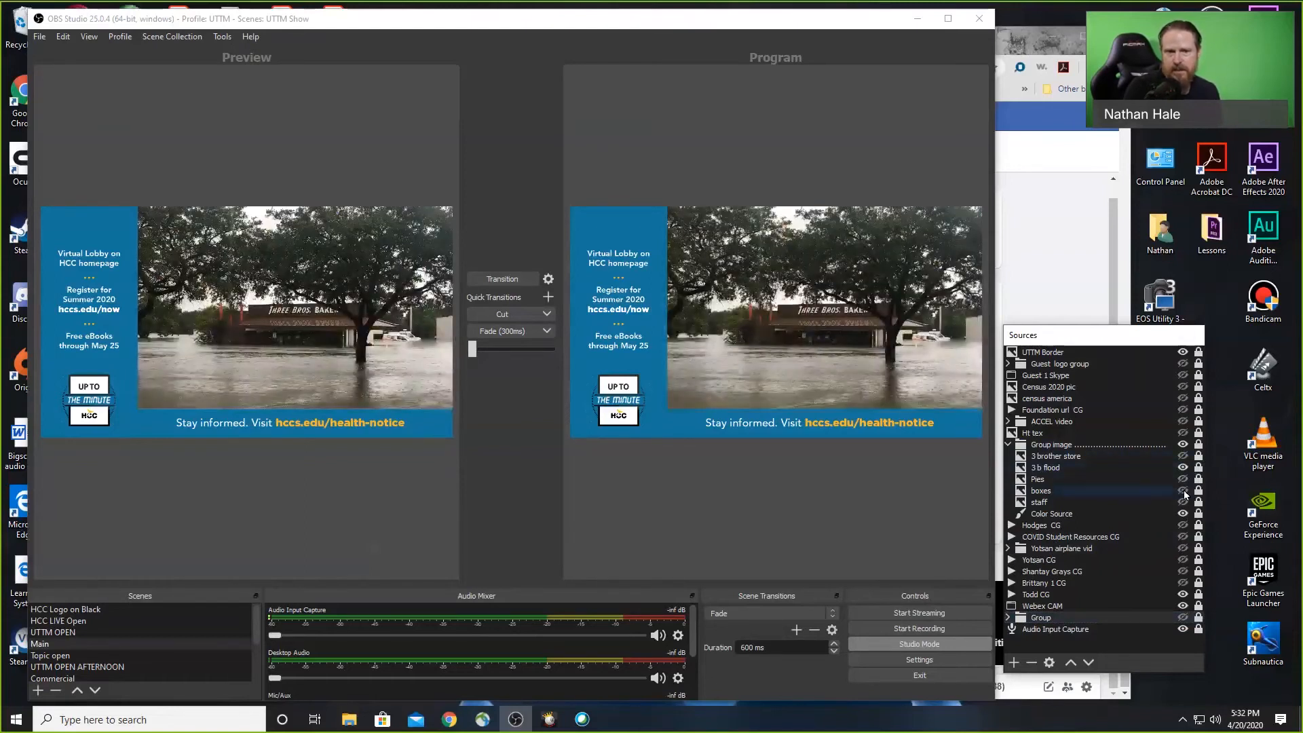
# - Hide Group image and fade the program back to the camera over 300 ms, then bring in the HCC LIVE Open scene with the same fade
pyautogui.click(1182, 445)
pyautogui.click(525, 332)
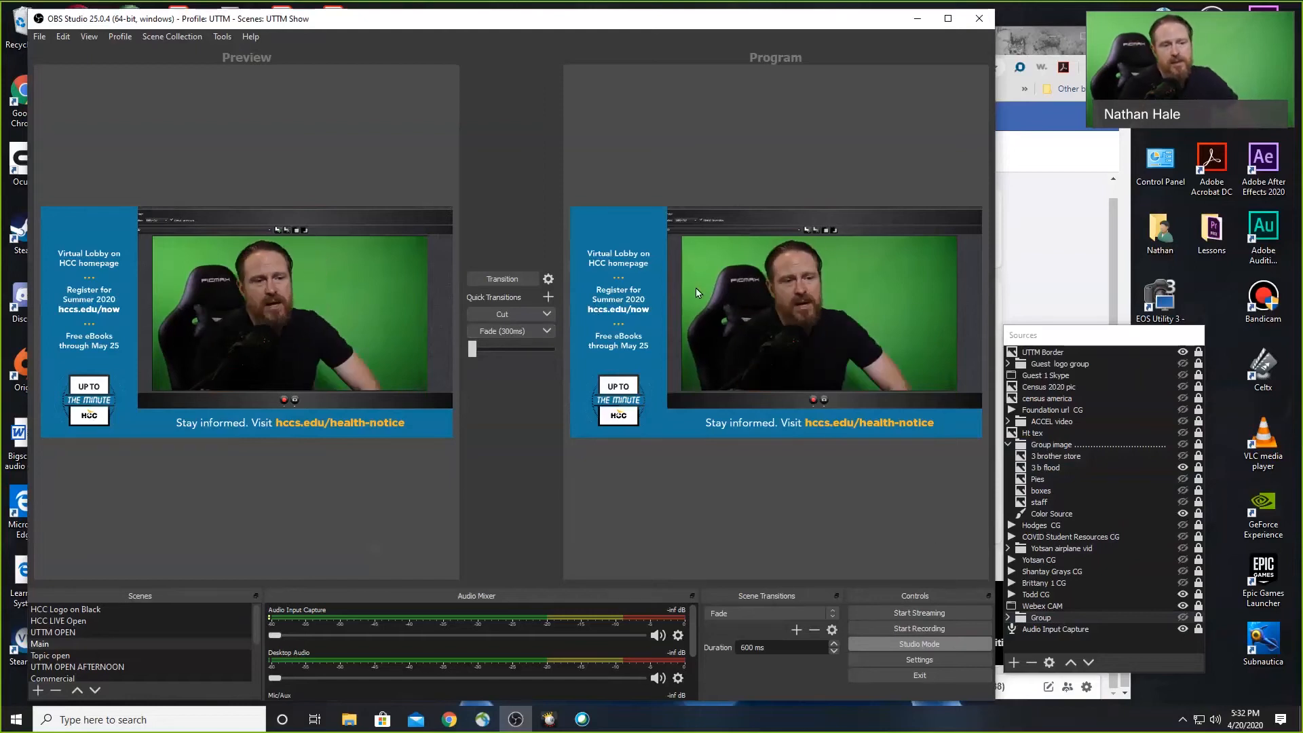
pyautogui.click(75, 622)
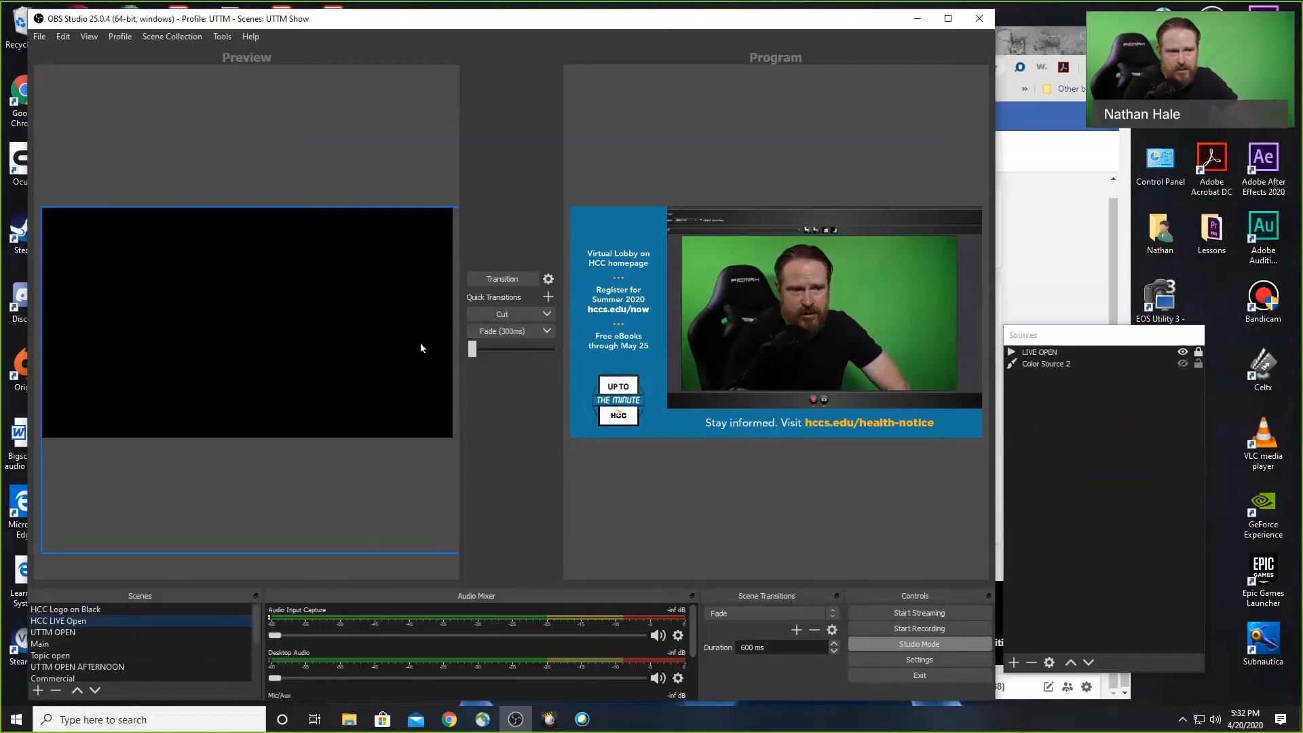
pyautogui.click(523, 332)
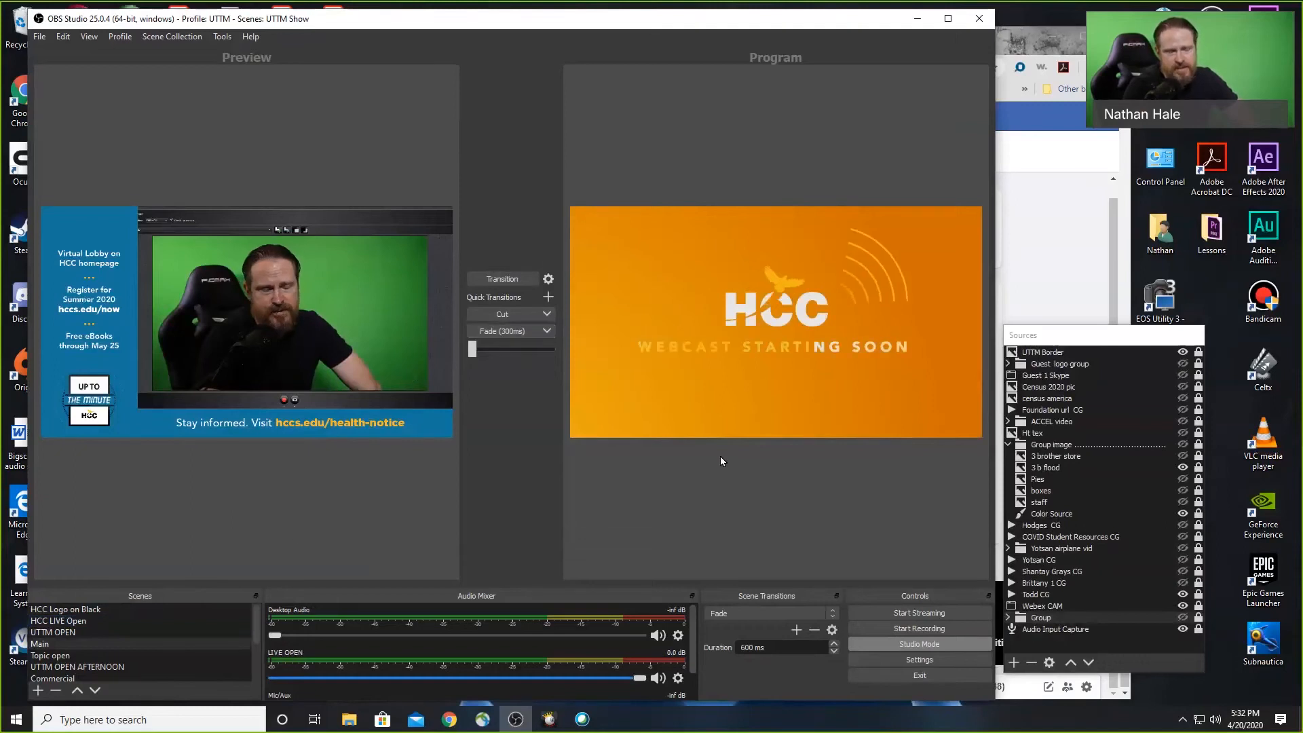
# - Turn off Studio Mode, switch the output through UTTM OPEN to Main, and toggle the CG media source directly above Webex CAM
pyautogui.click(927, 645)
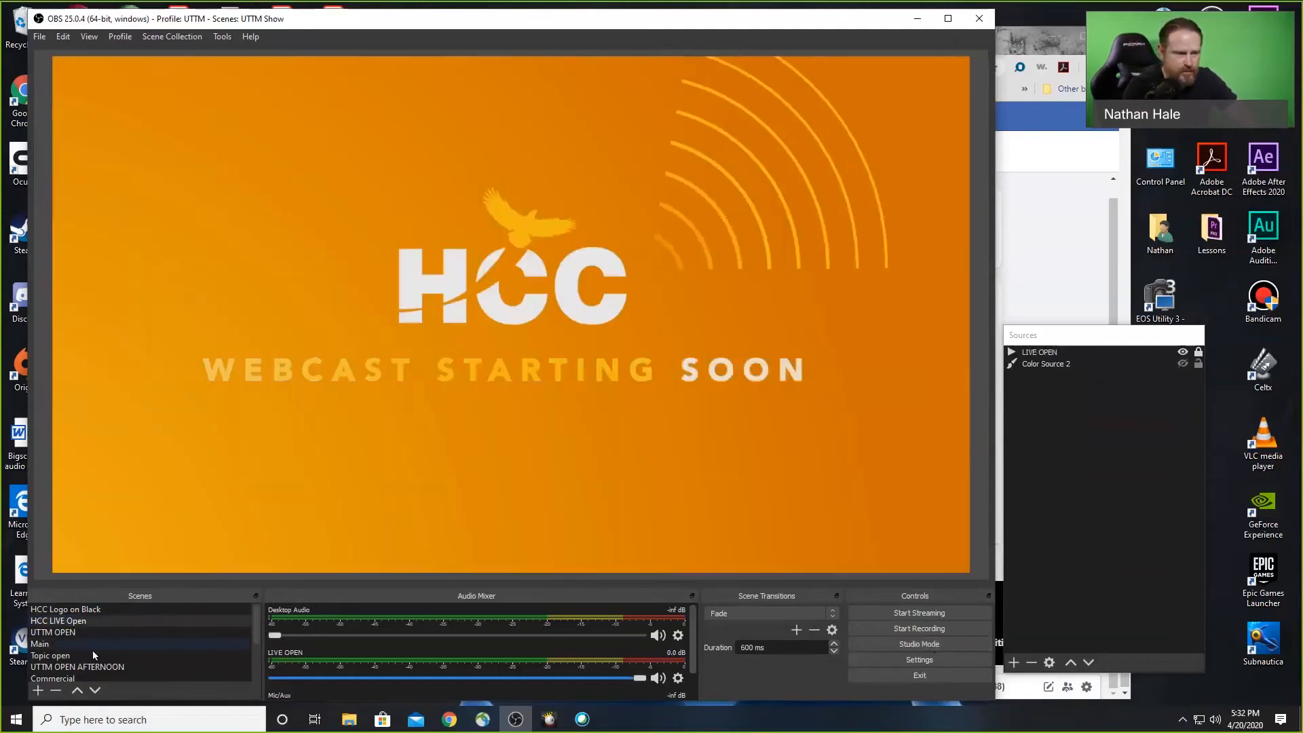
pyautogui.click(76, 632)
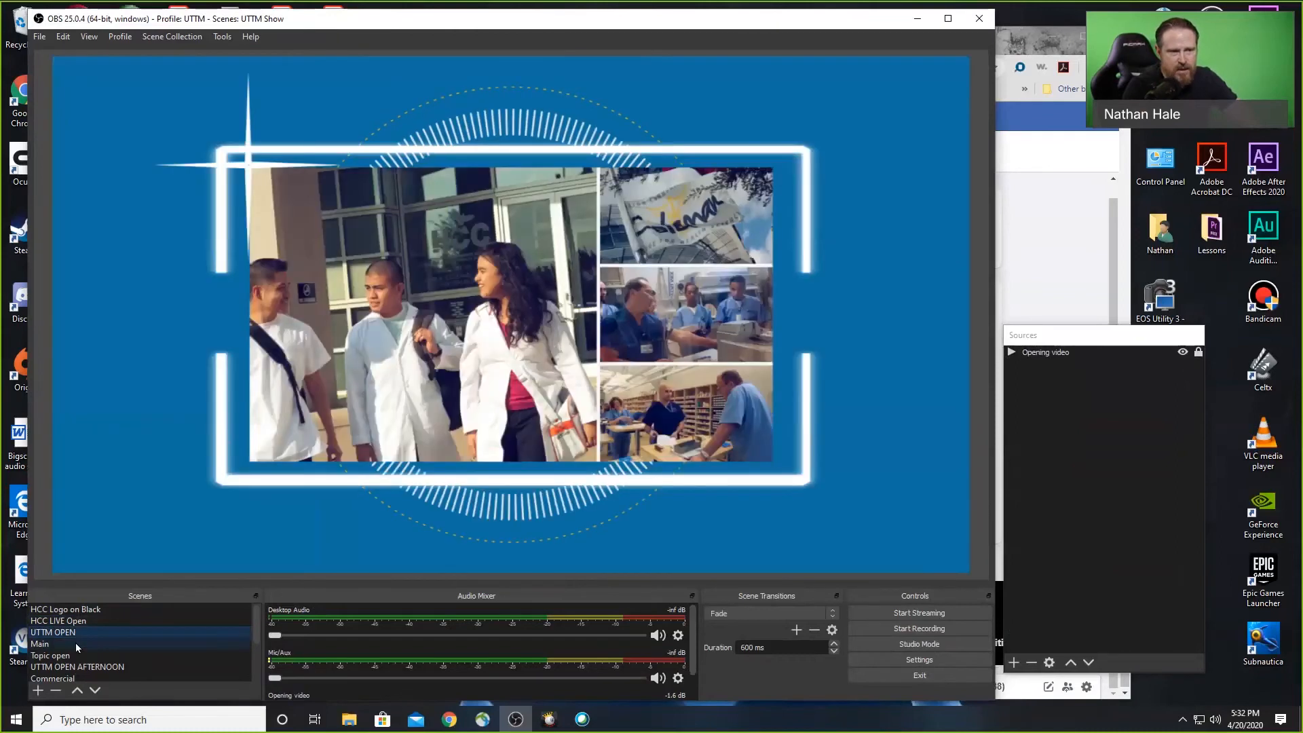
pyautogui.click(75, 643)
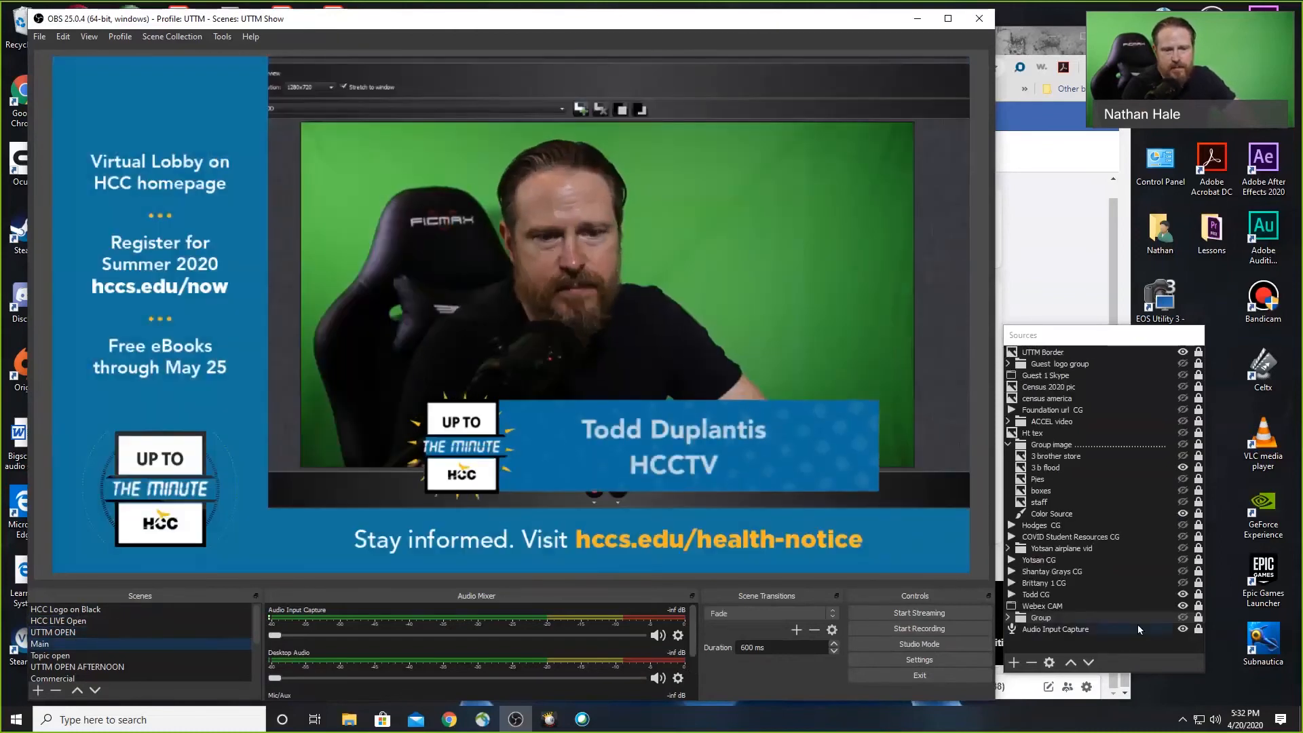
pyautogui.click(1183, 595)
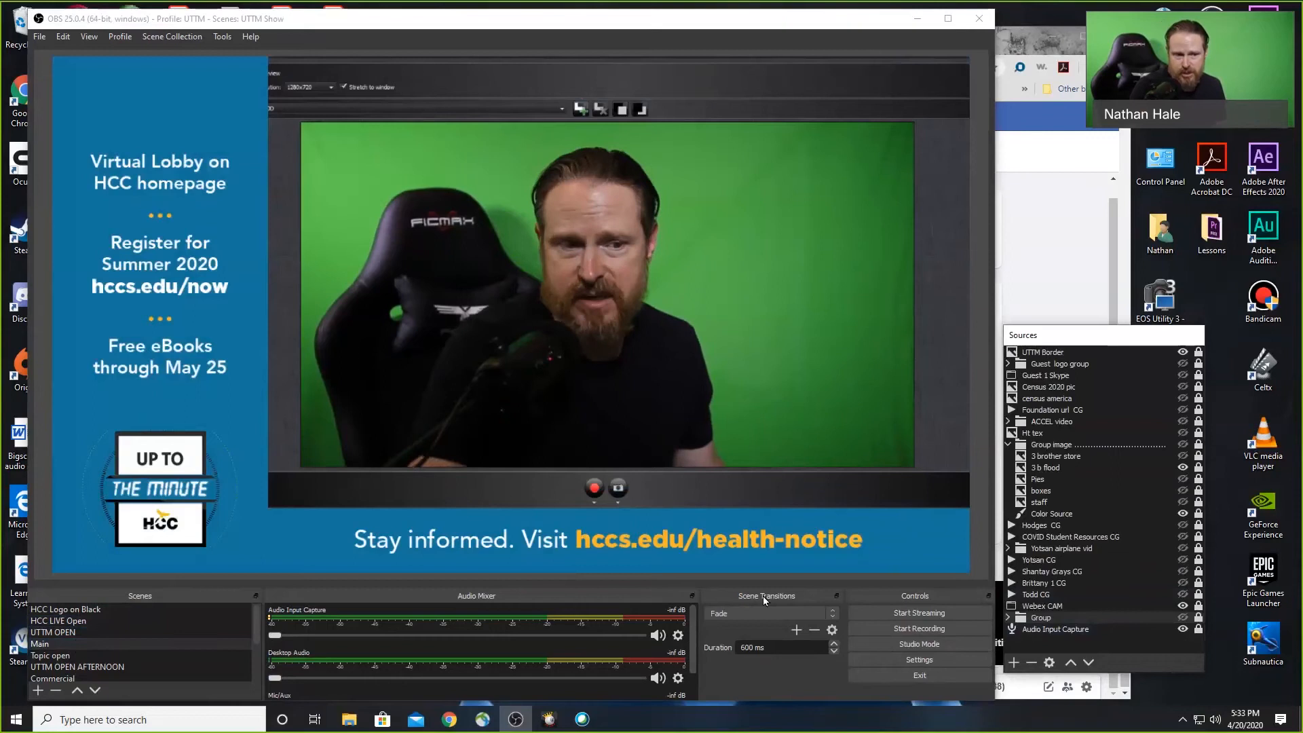
# - Turn Studio Mode back on and switch to the Class instruction scene collection
pyautogui.click(907, 646)
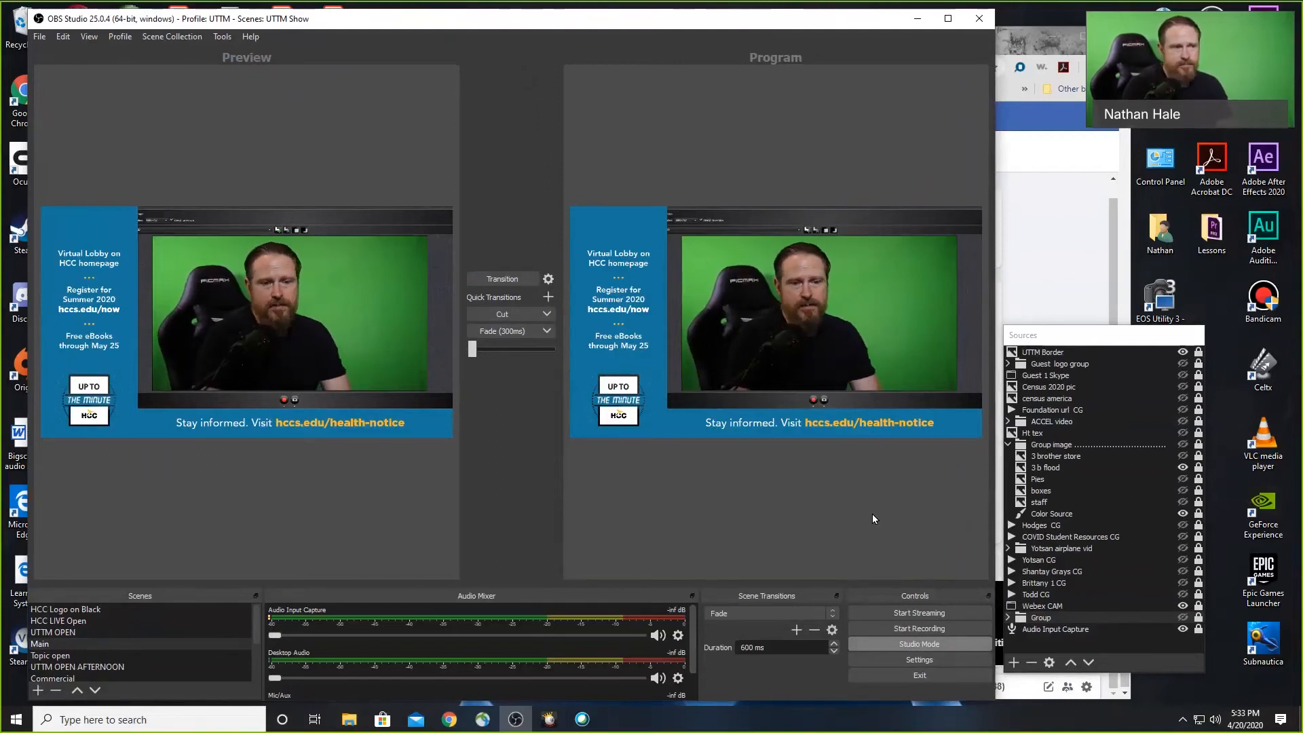
pyautogui.click(178, 37)
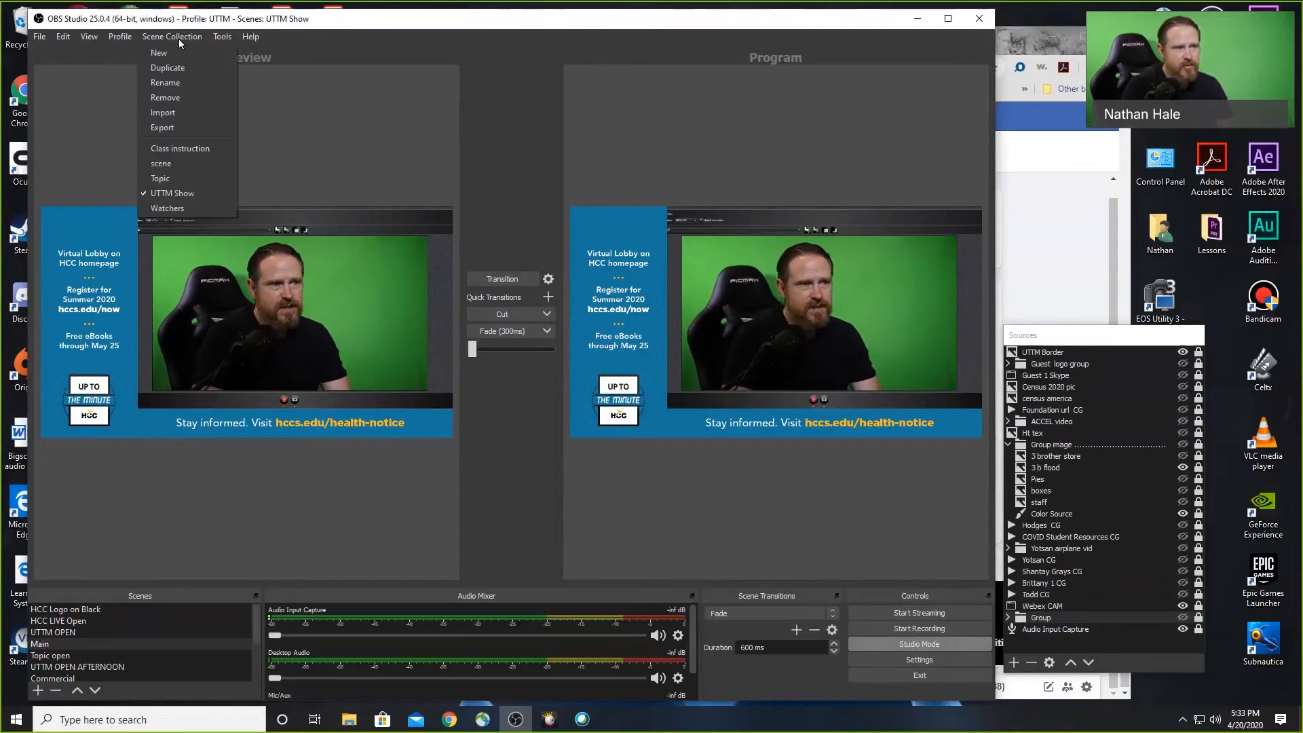
pyautogui.click(180, 148)
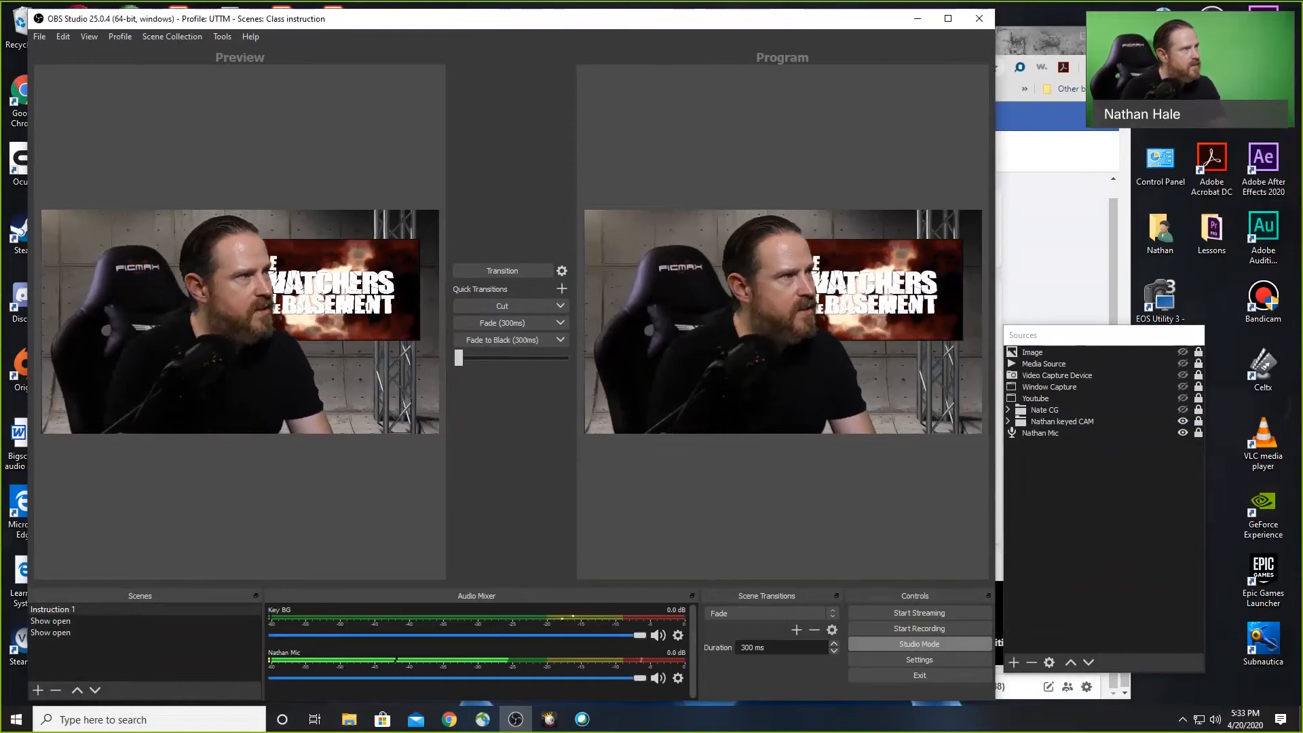
# - Switch to Chrome and position its window to read the Streaming Live Broadcast using OBS assignment requirements
pyautogui.hotkey('alt', 'Tab')
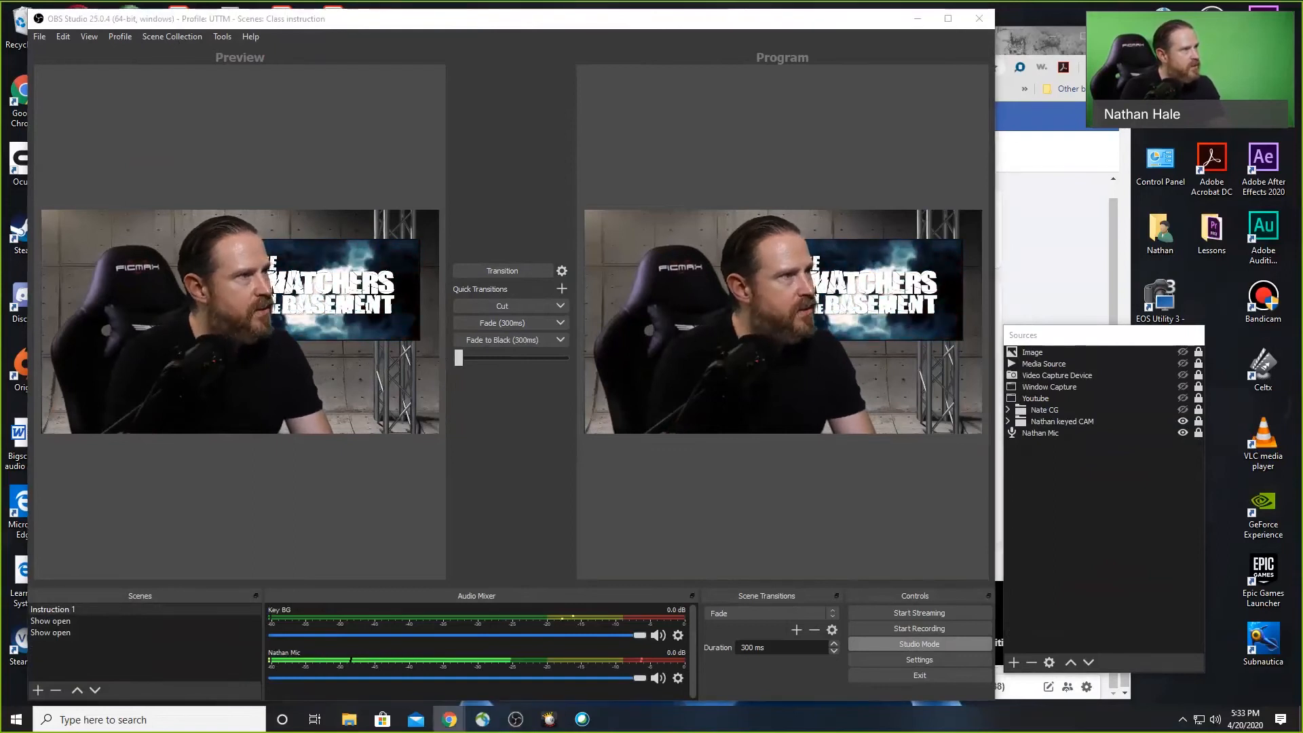
pyautogui.moveTo(960, 112); pyautogui.dragTo(885, 56)
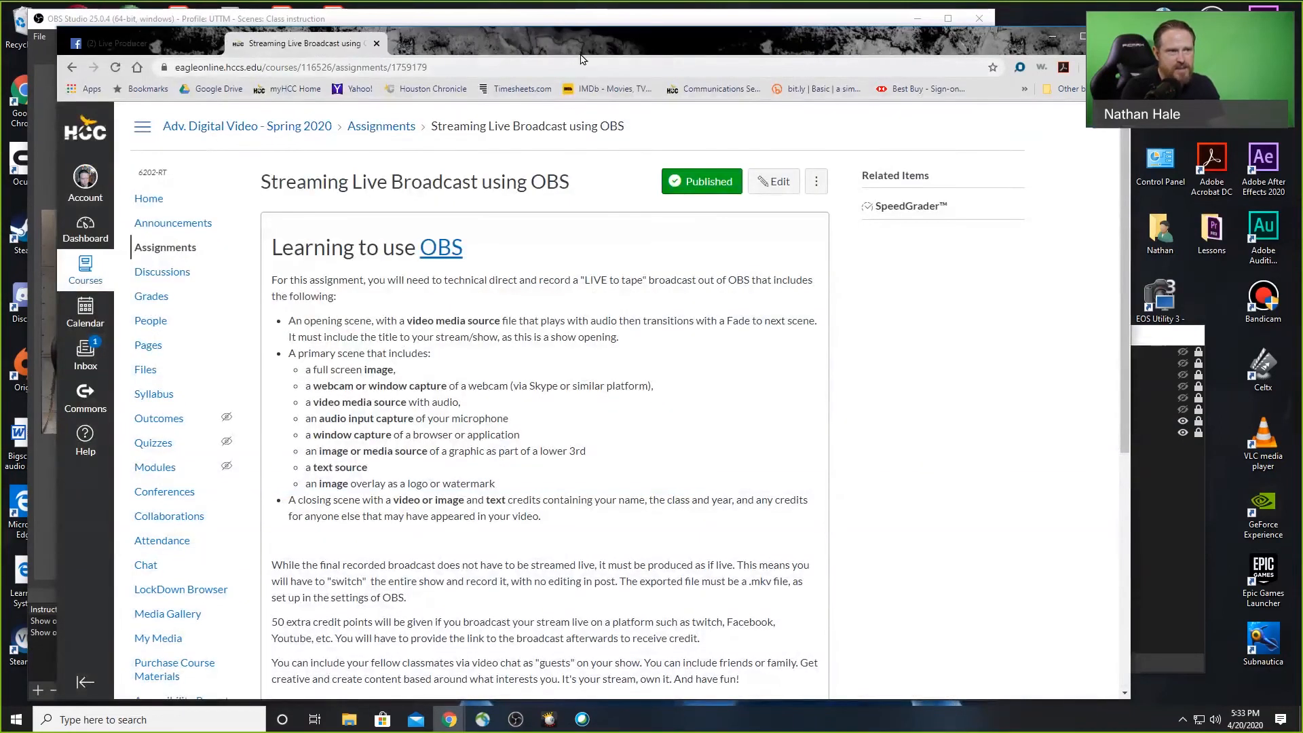
pyautogui.moveTo(490, 40); pyautogui.dragTo(508, 28)
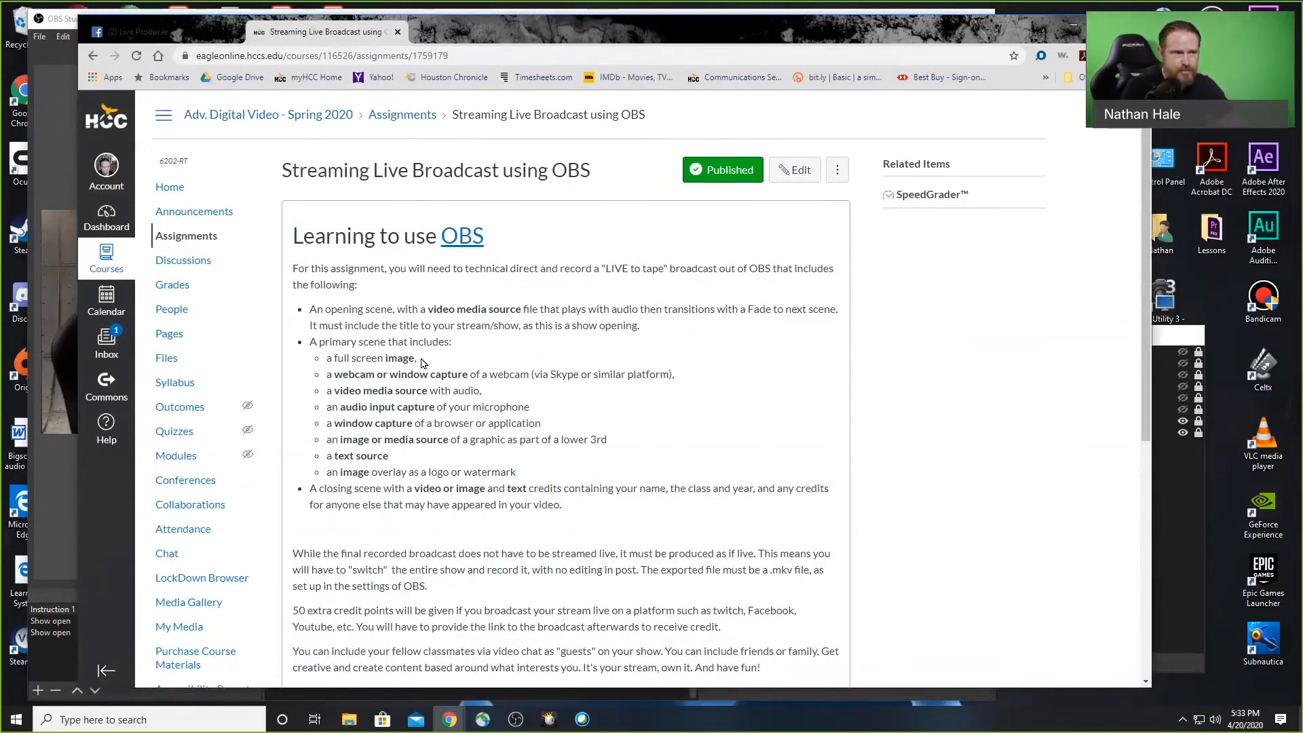
# - Return to OBS Studio and show the full-screen Image source in the program with a 300 ms fade
pyautogui.click(1183, 474)
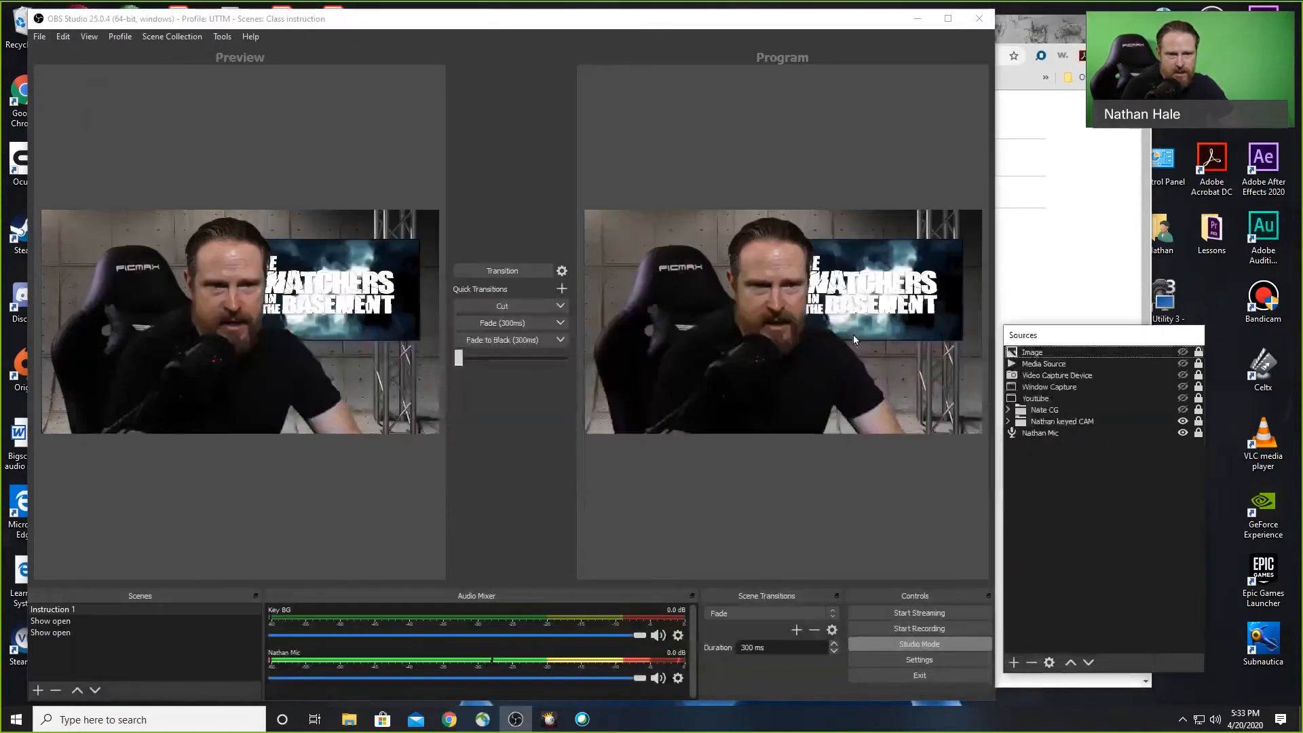
pyautogui.click(1182, 352)
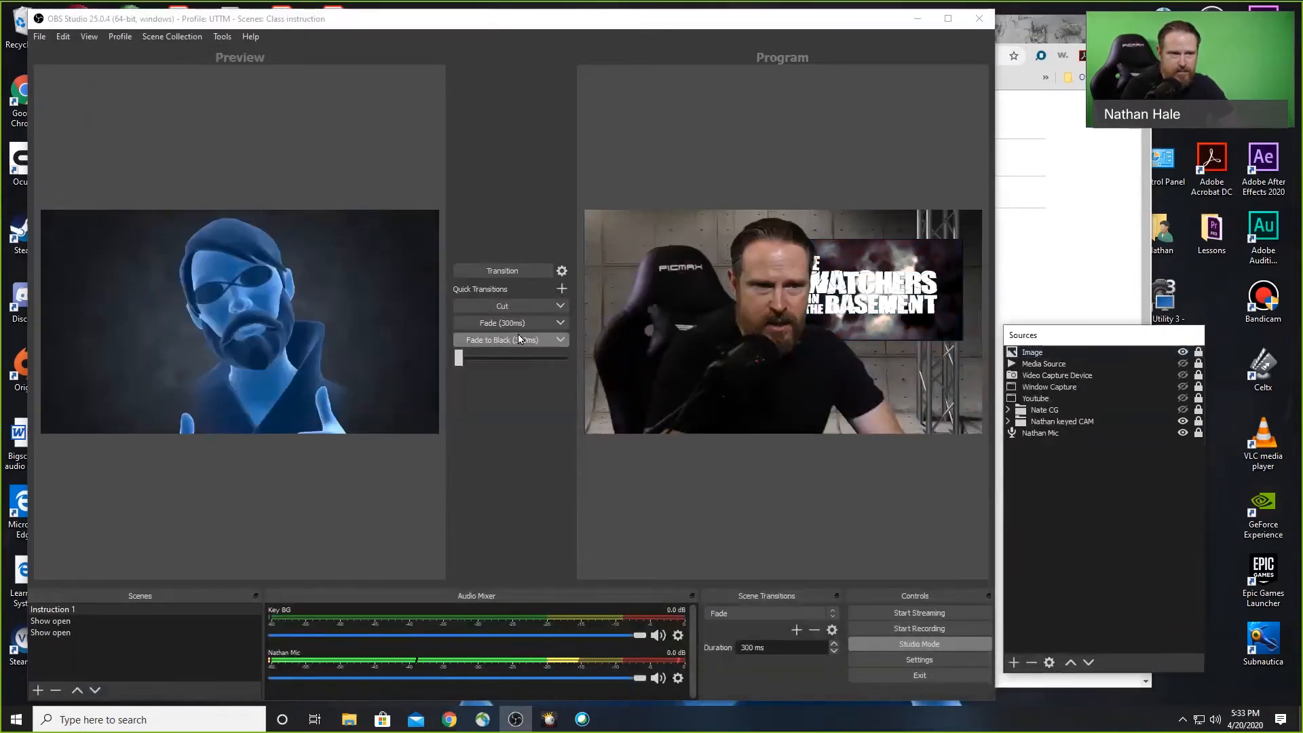
pyautogui.click(508, 322)
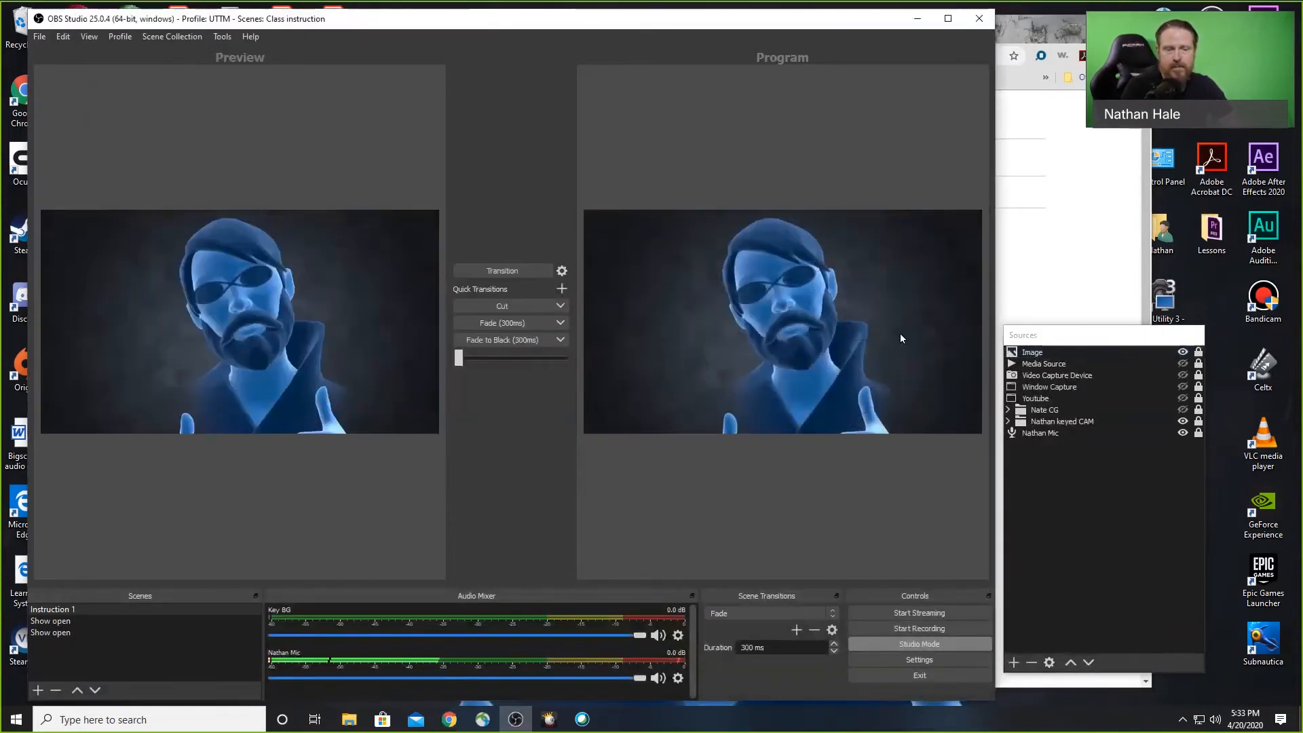
# - Review the assignment's list of required scenes and sources in Chrome and return to OBS Studio
pyautogui.click(1035, 37)
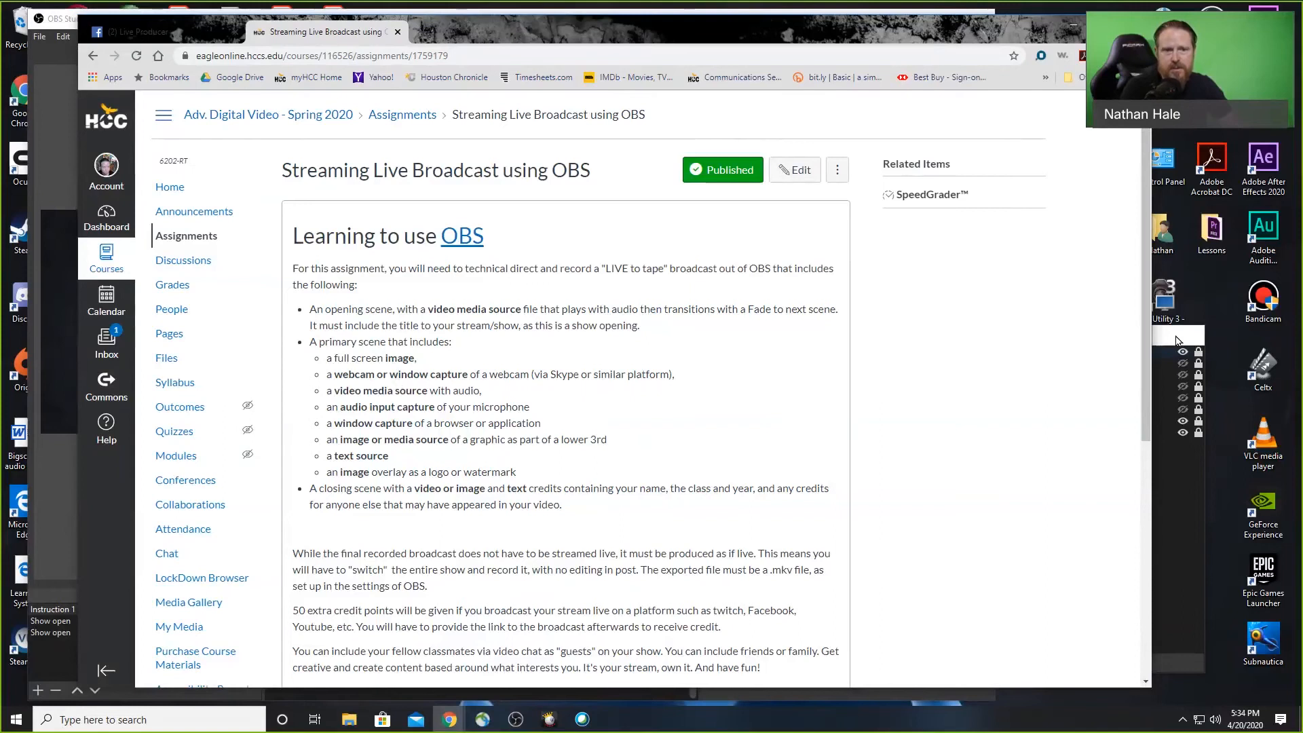
pyautogui.click(1179, 339)
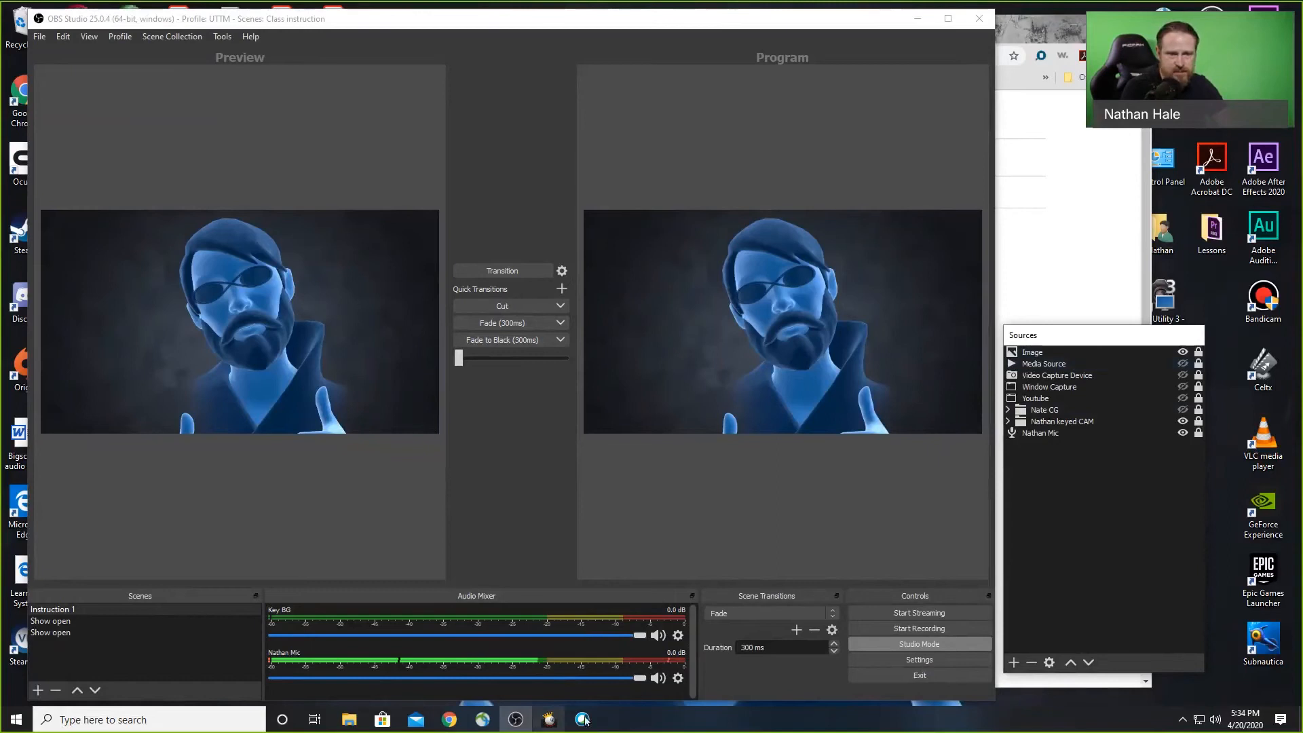
# - Consult the assignment in Chrome, and in OBS Studio replace the Image source with Window Capture in the program using a 300 ms fade
pyautogui.click(1090, 272)
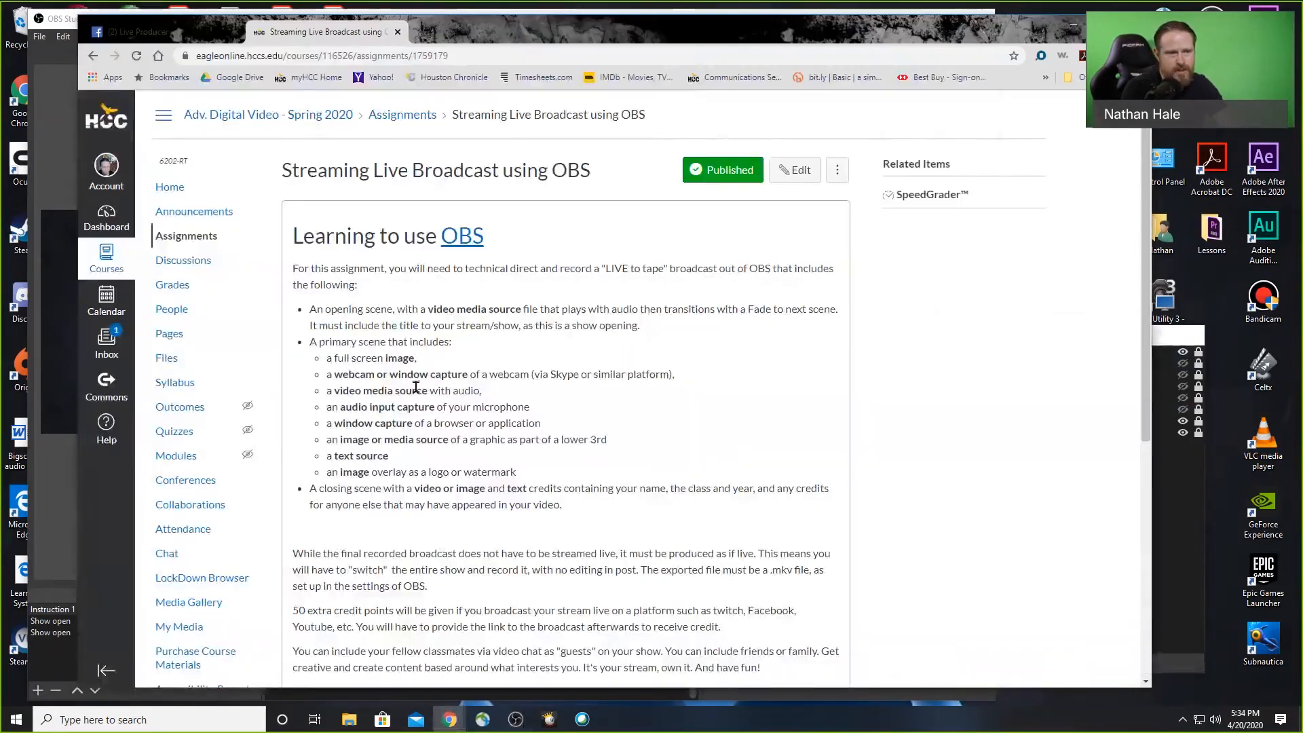
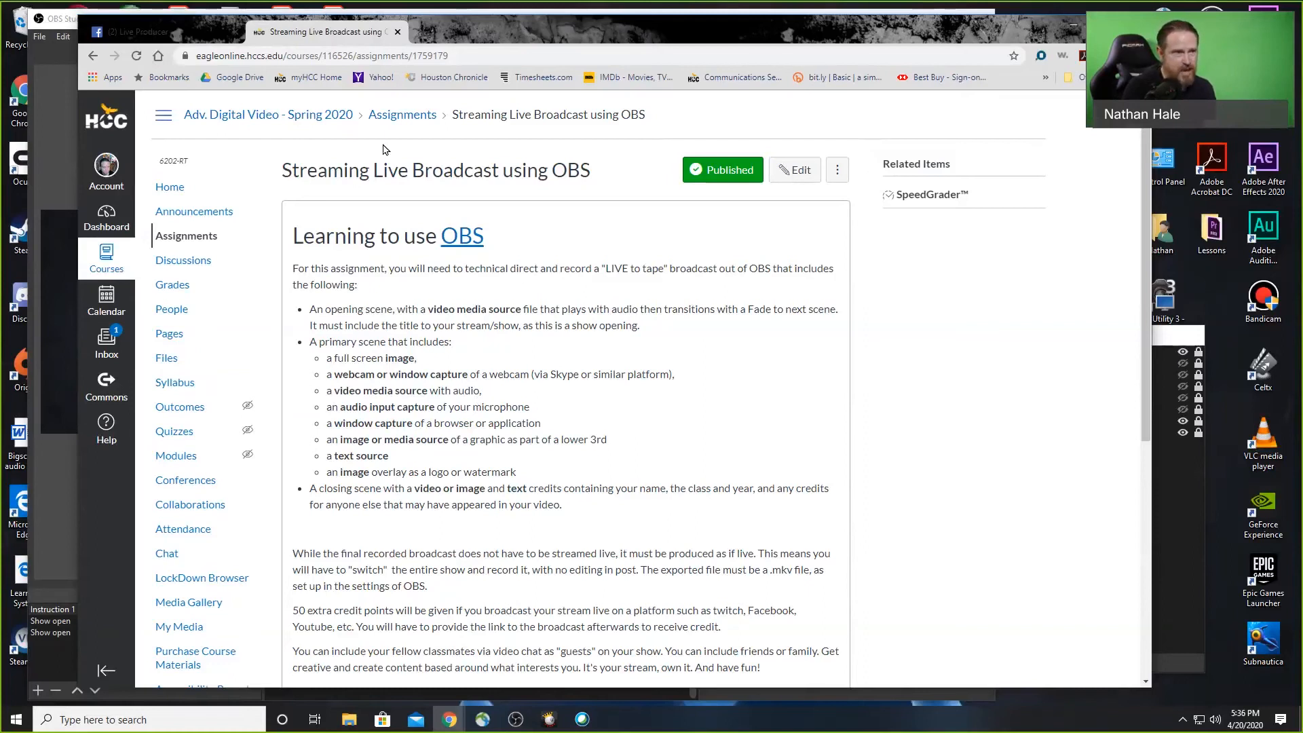
pyautogui.click(61, 152)
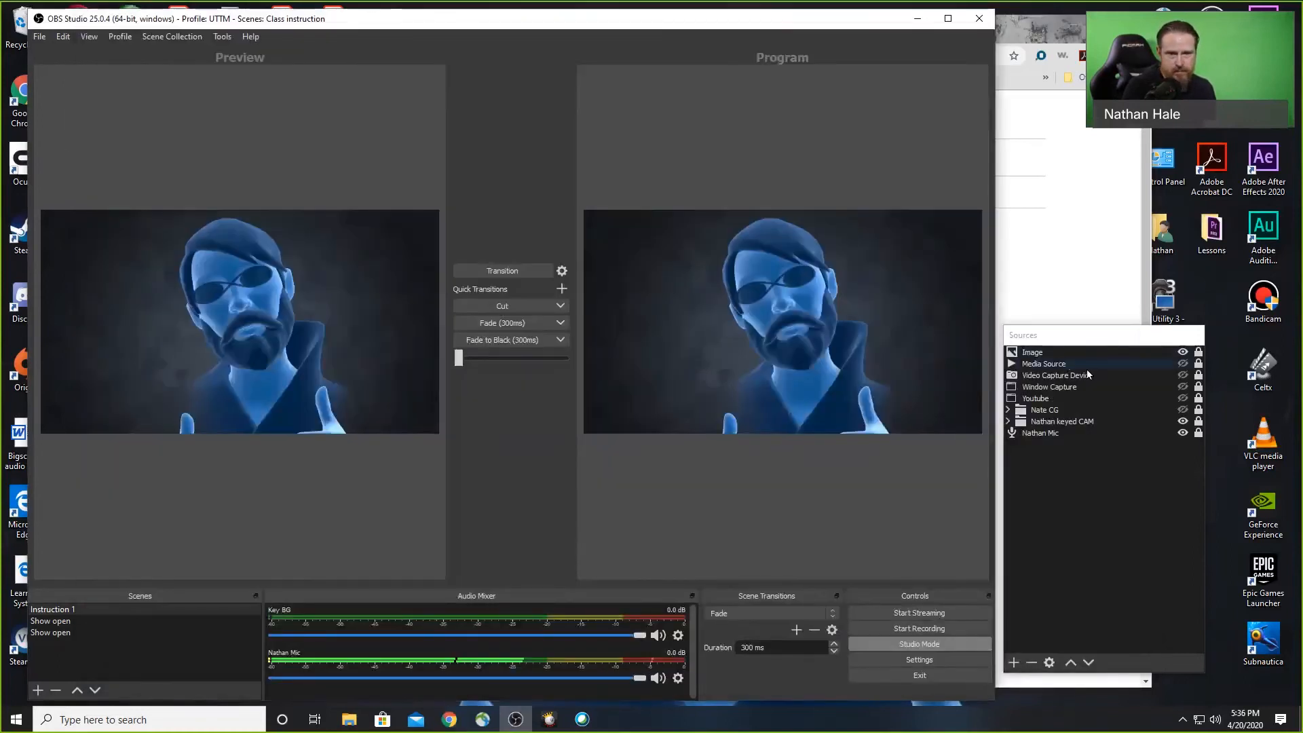
pyautogui.click(1184, 387)
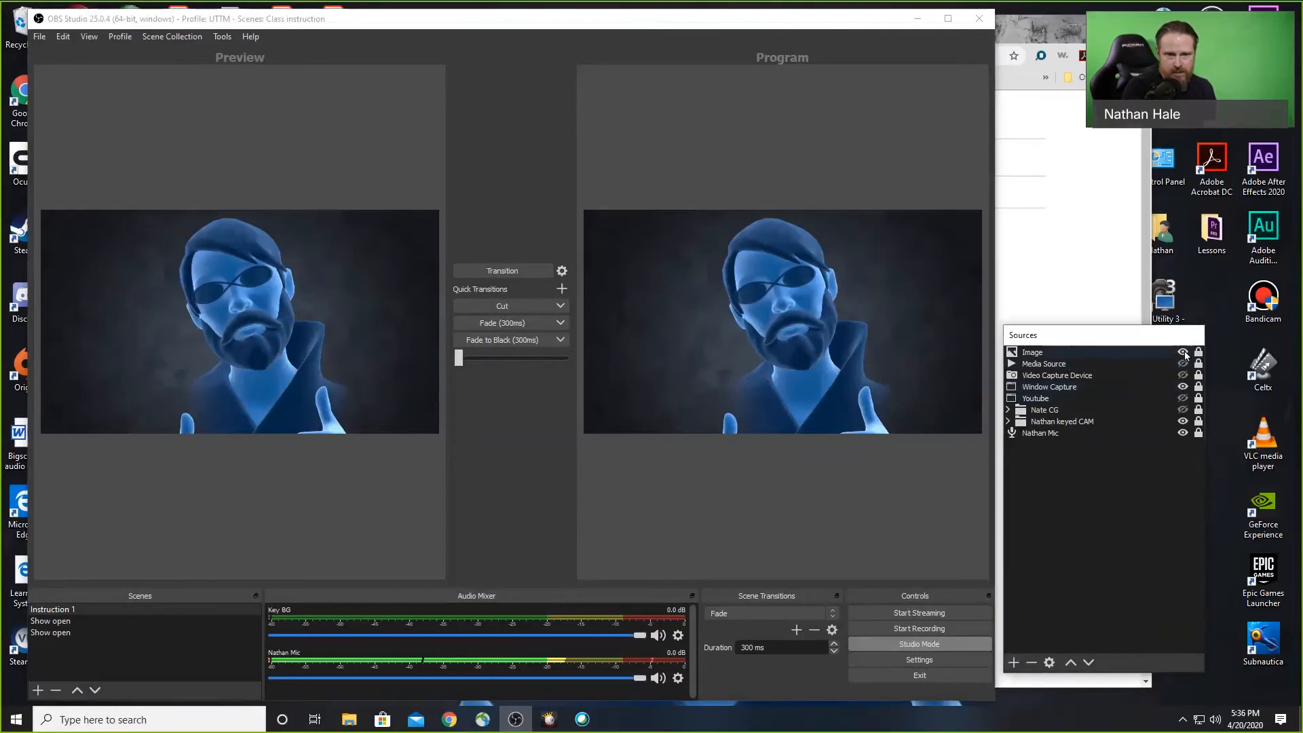
pyautogui.click(1183, 351)
pyautogui.click(506, 323)
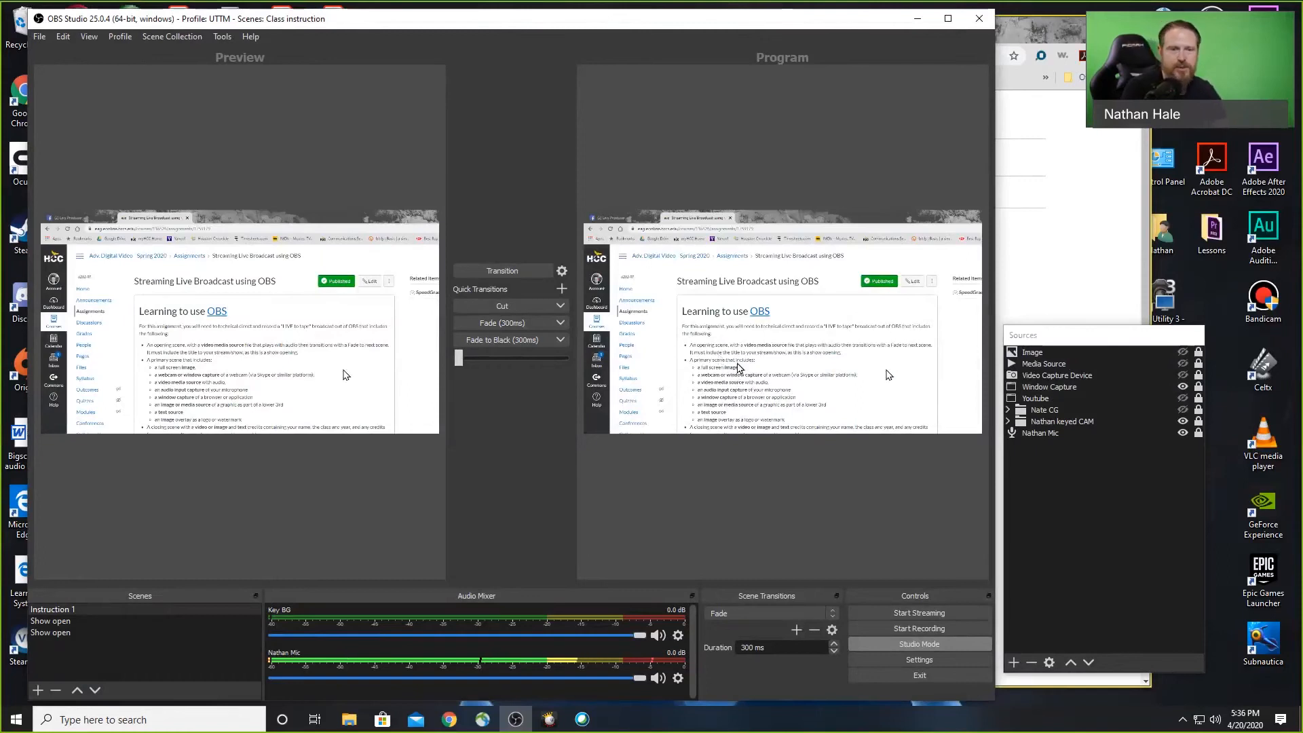
# - Glance at the captured page in Chrome, and in OBS Studio replace Window Capture with the keyed camera and lower-third CG in the program
pyautogui.click(1105, 227)
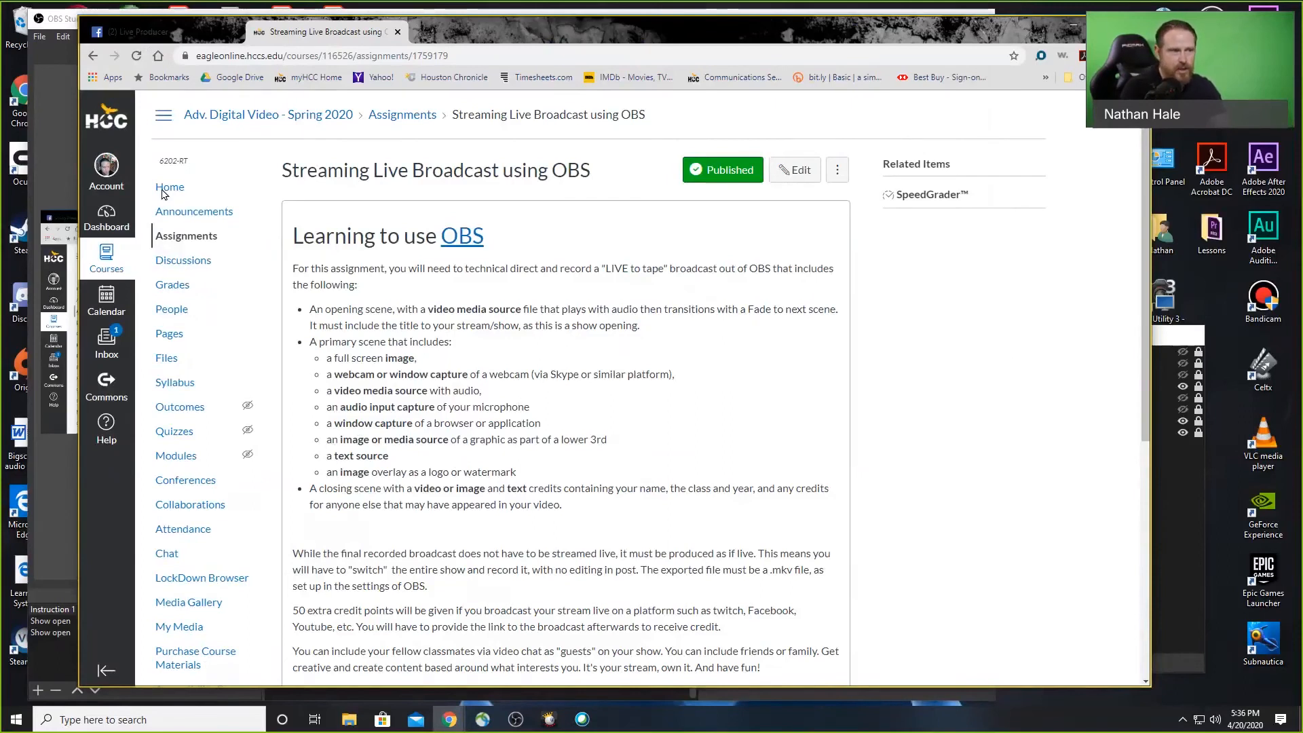
pyautogui.click(54, 151)
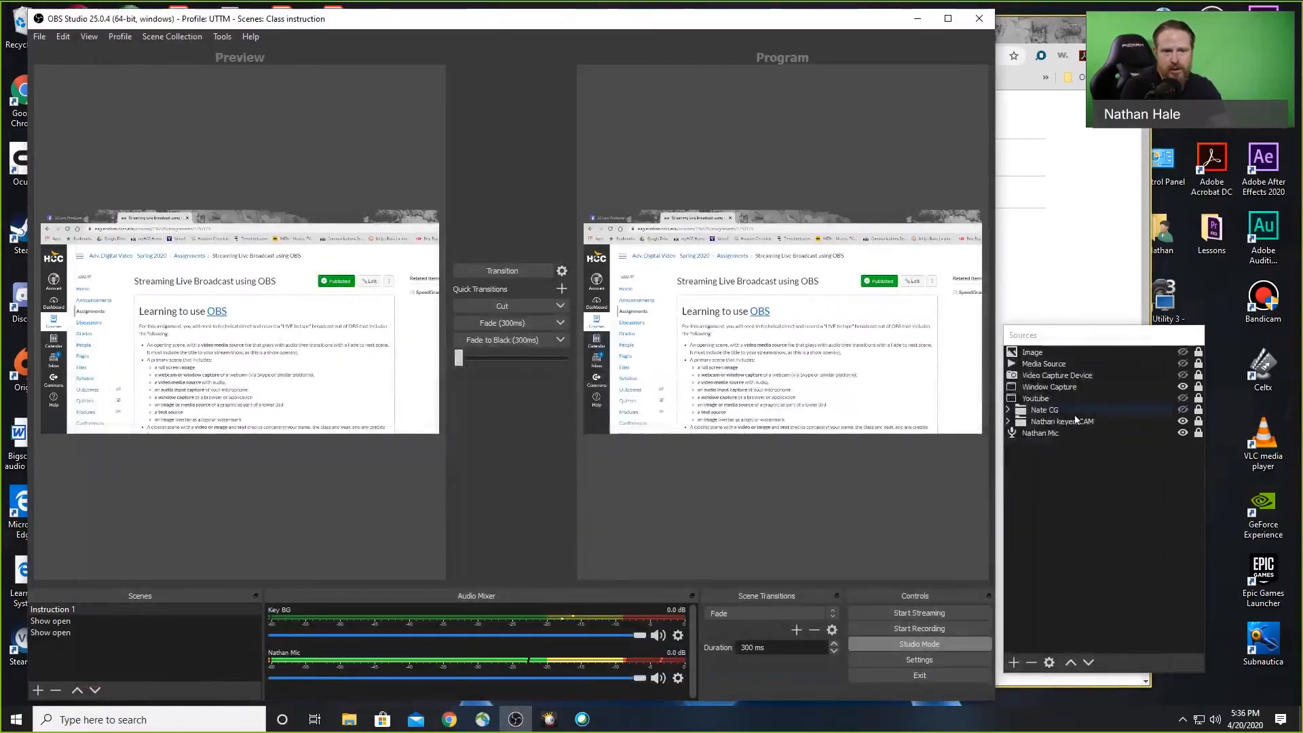
pyautogui.click(1183, 386)
pyautogui.click(487, 338)
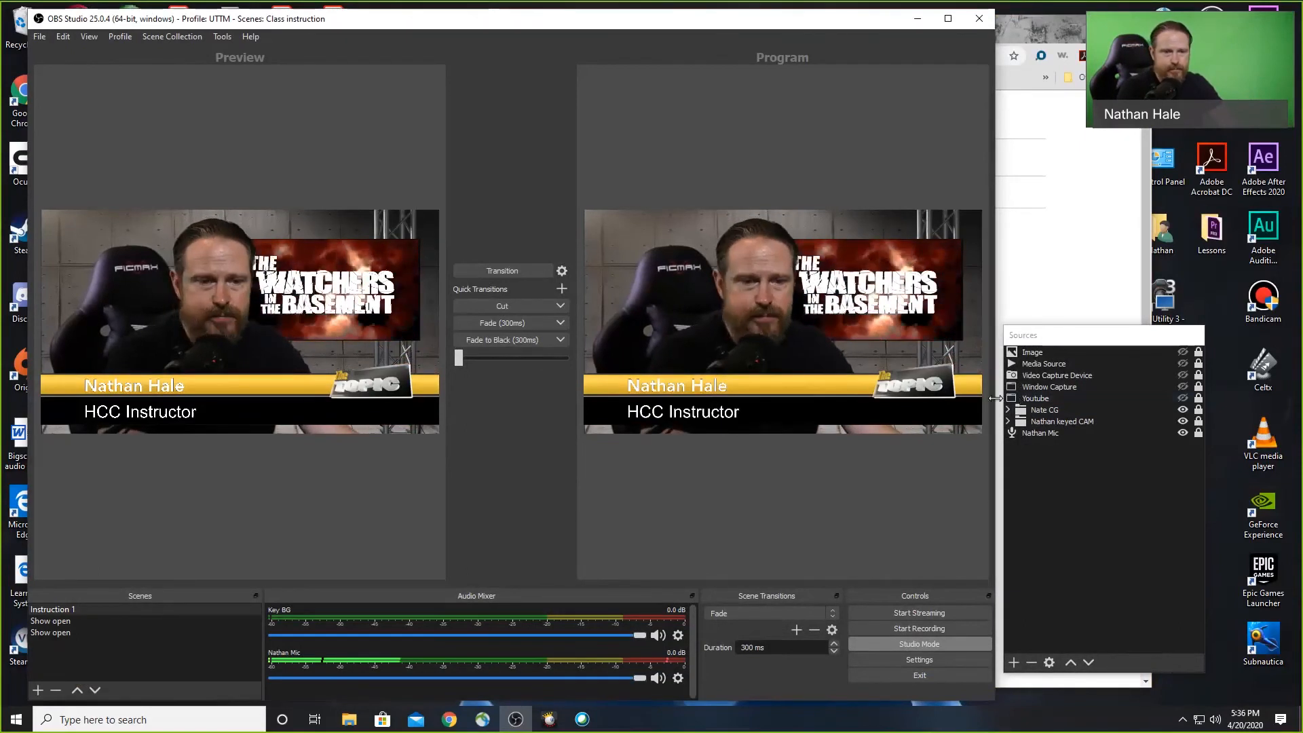
# - Check the assignment in Chrome, and inspect the lower-third CG group's sources and its second text line's properties in OBS Studio without changing them
pyautogui.click(1082, 121)
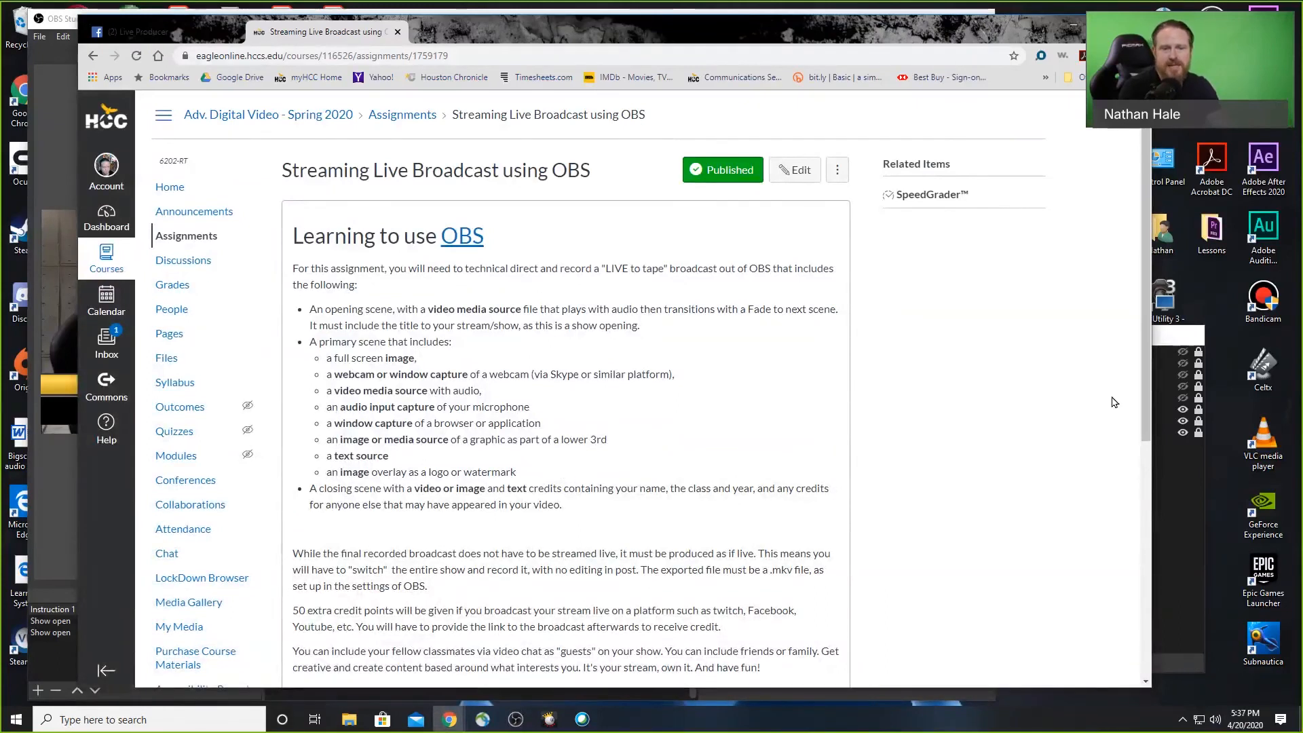
pyautogui.click(1168, 338)
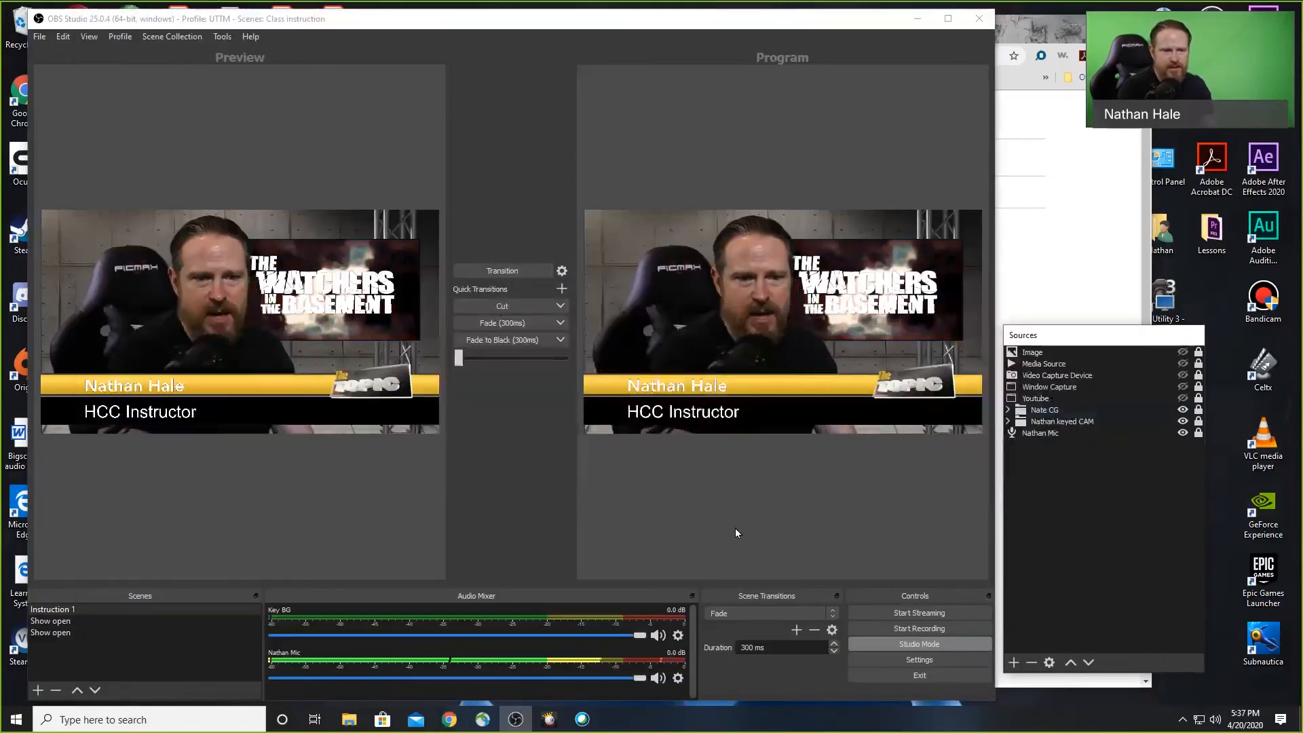
pyautogui.click(1008, 410)
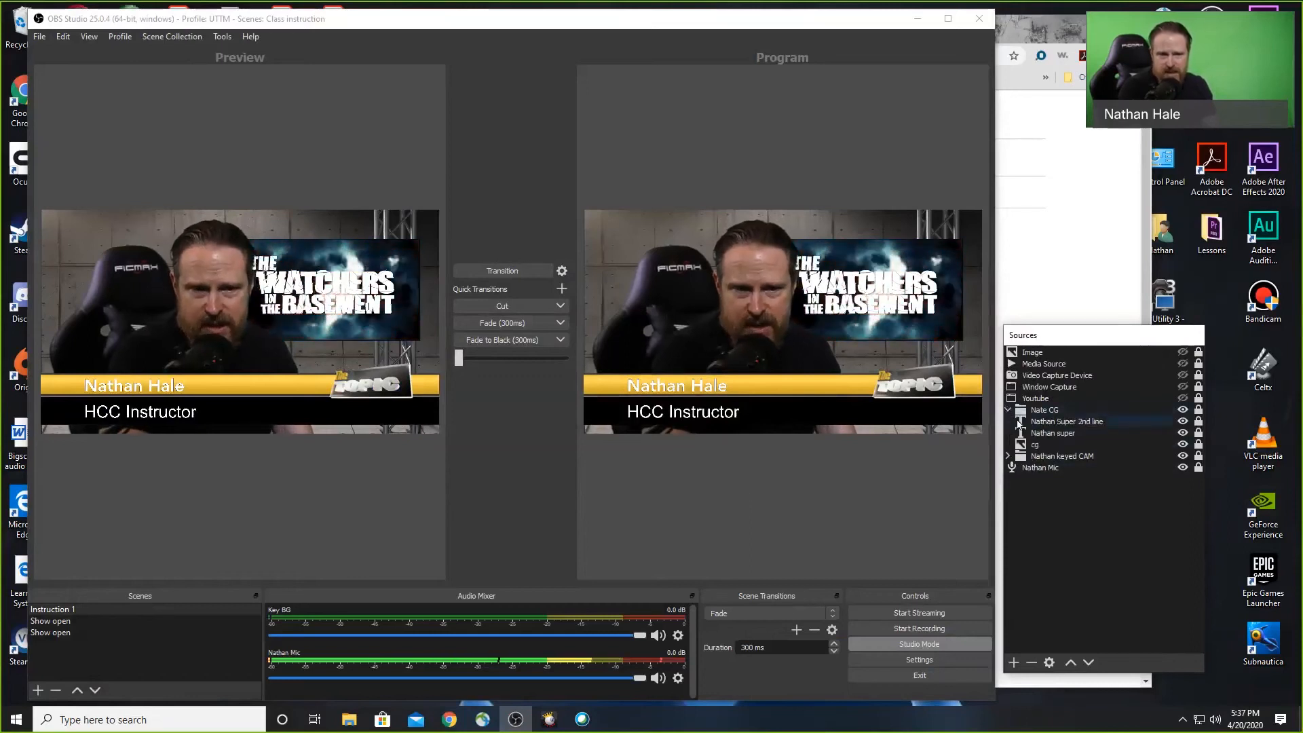
pyautogui.click(1183, 421)
pyautogui.click(1182, 421)
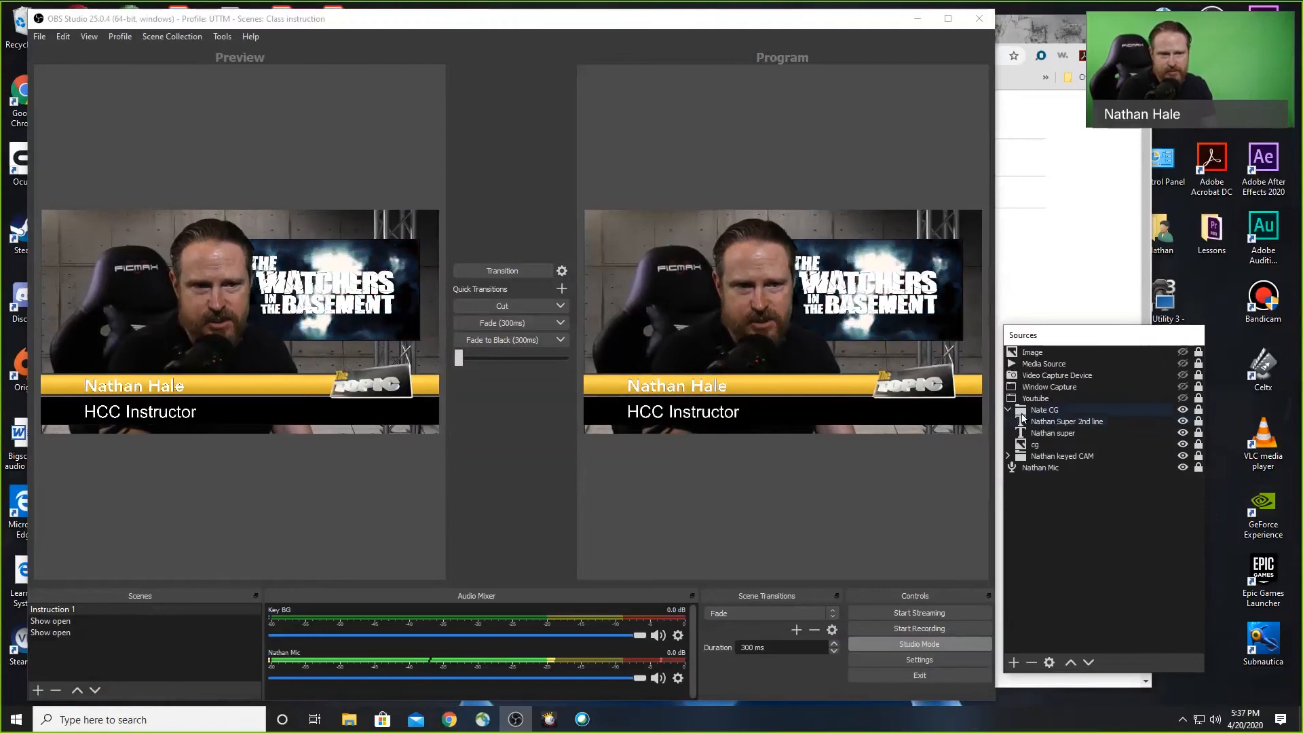
pyautogui.doubleClick(1023, 421)
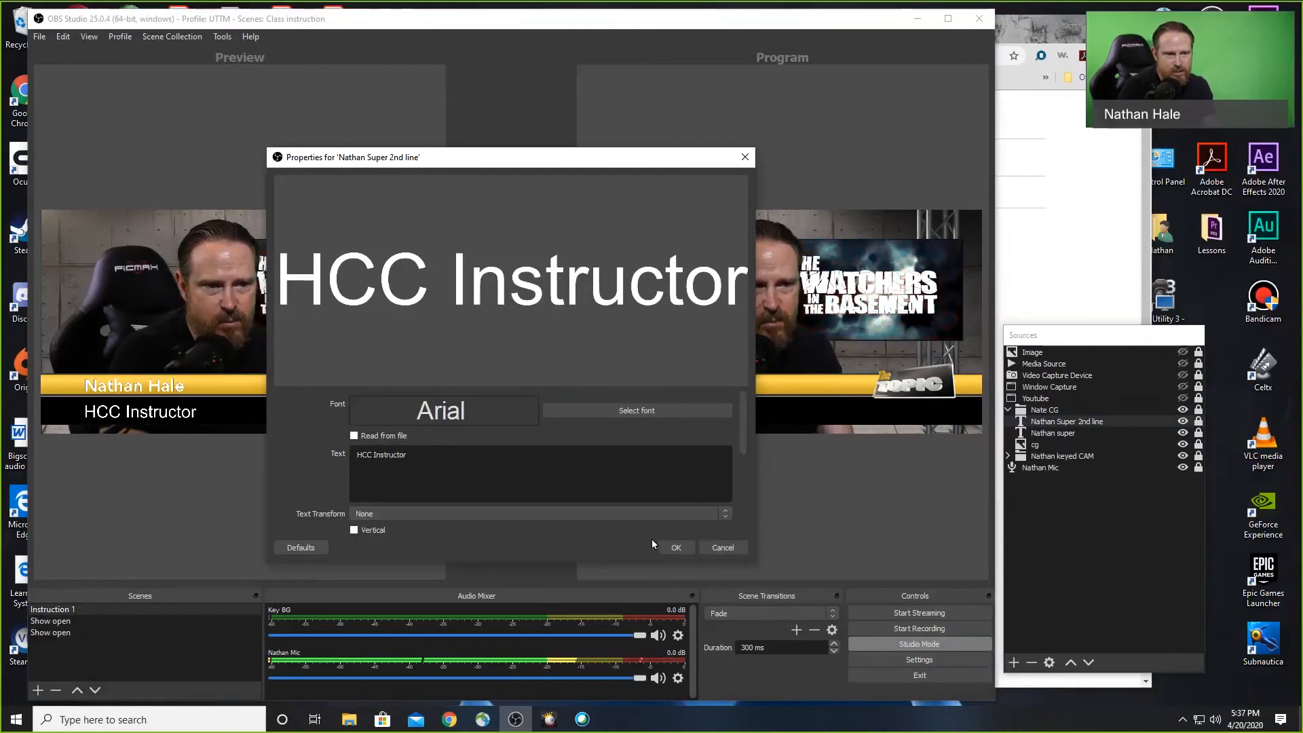
pyautogui.click(721, 549)
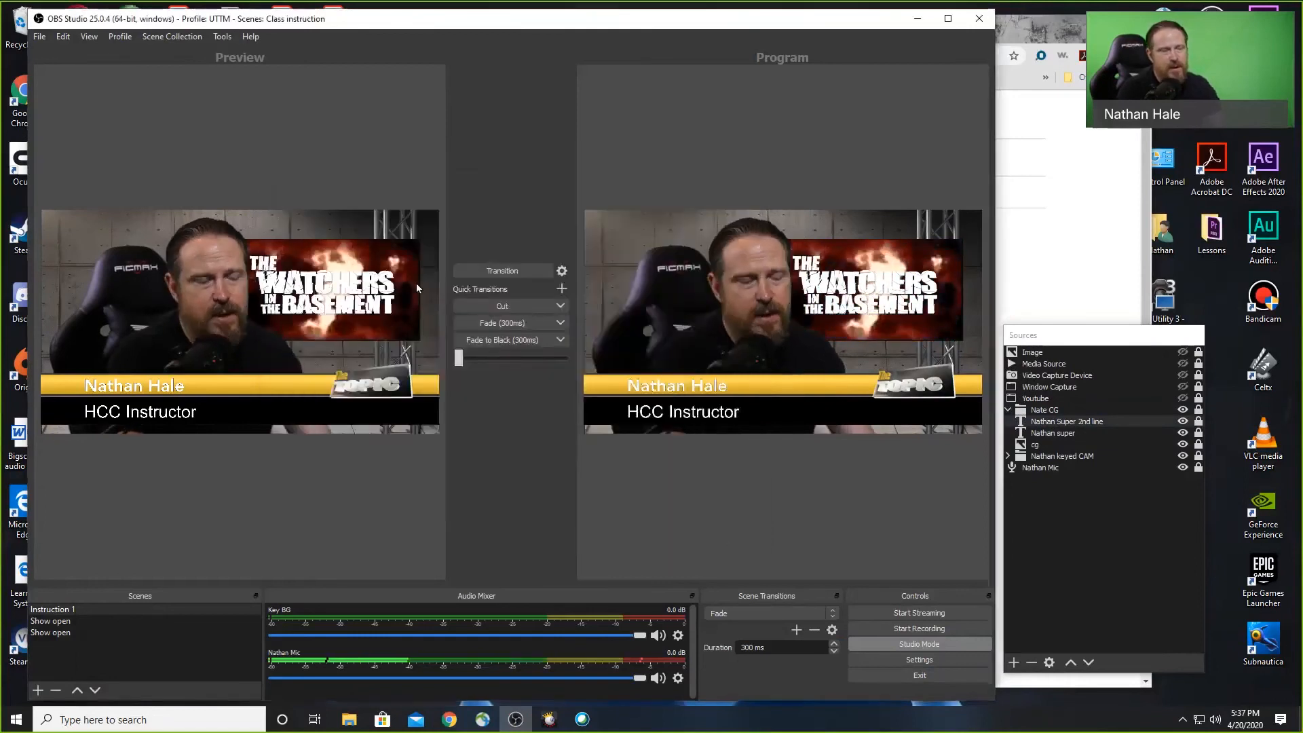
pyautogui.click(1008, 410)
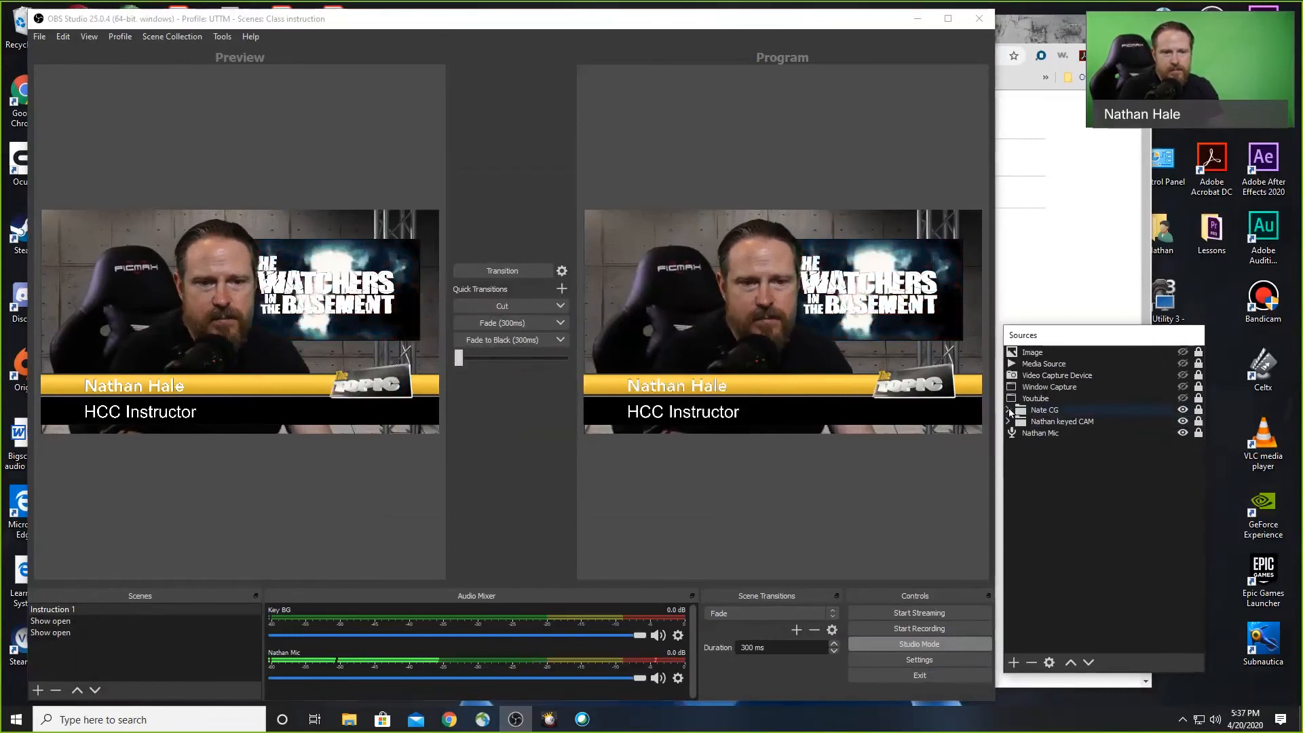
# - Compare the assignment's primary-scene requirements in Chrome with the keyed camera and lower-third output in OBS Studio
pyautogui.click(1026, 247)
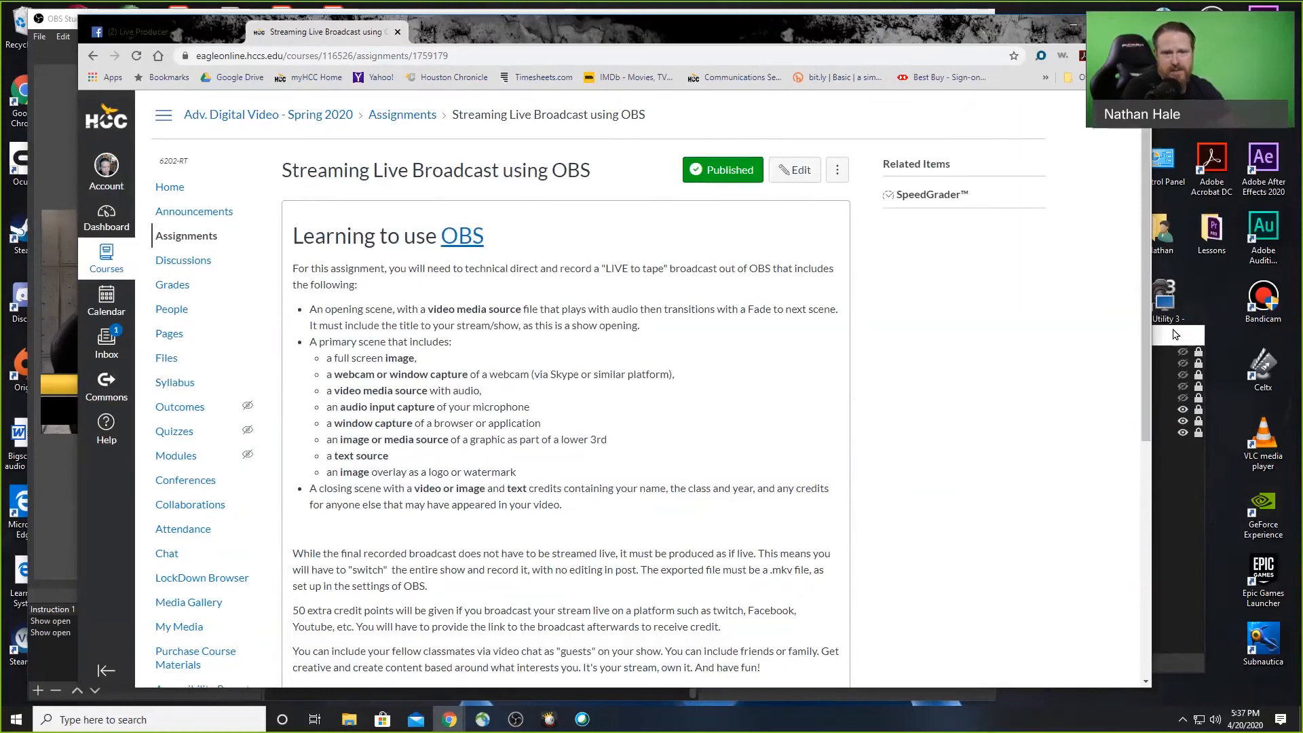
pyautogui.click(1175, 334)
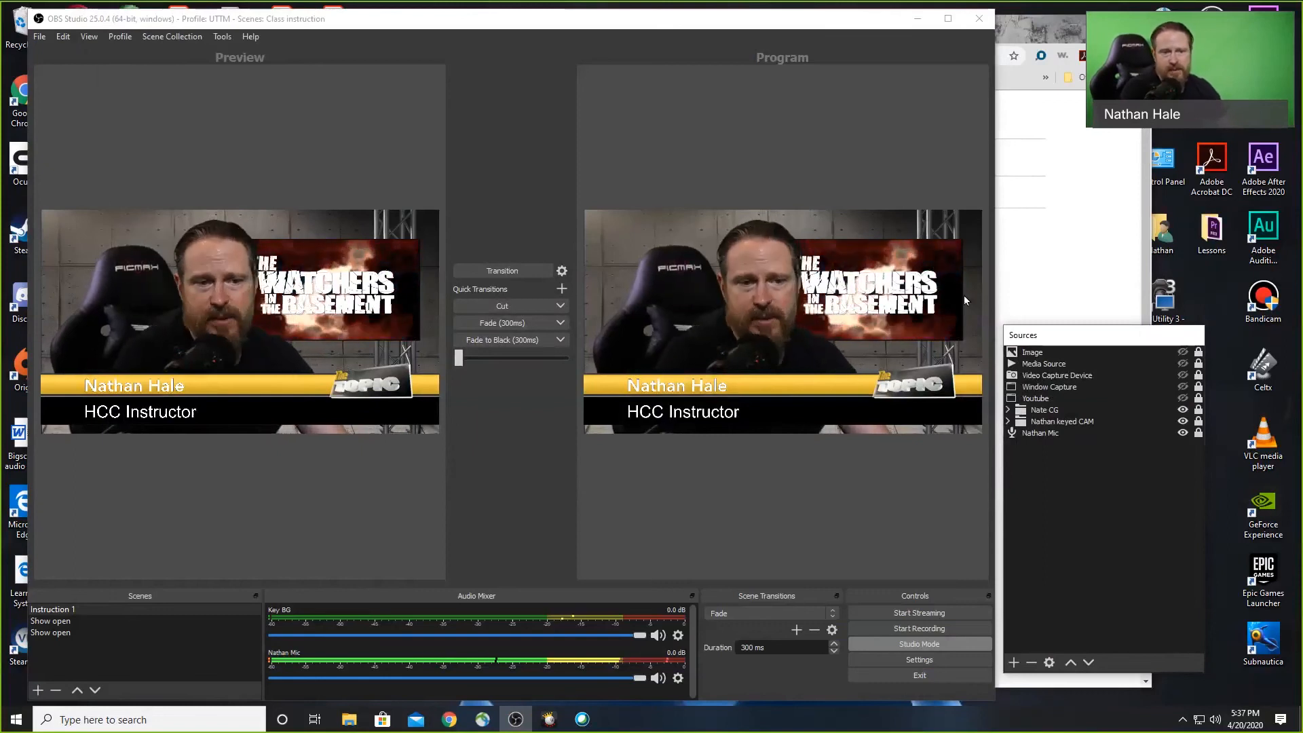
pyautogui.click(1100, 256)
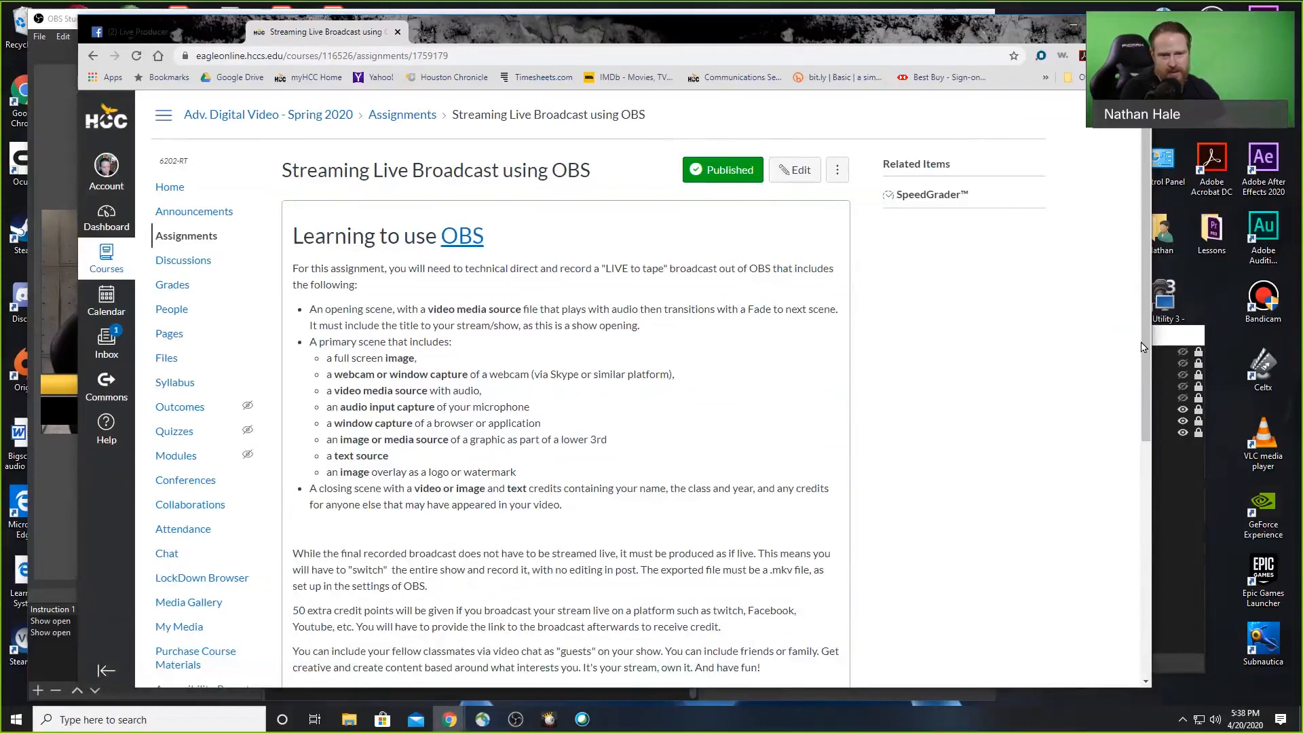
pyautogui.click(1173, 336)
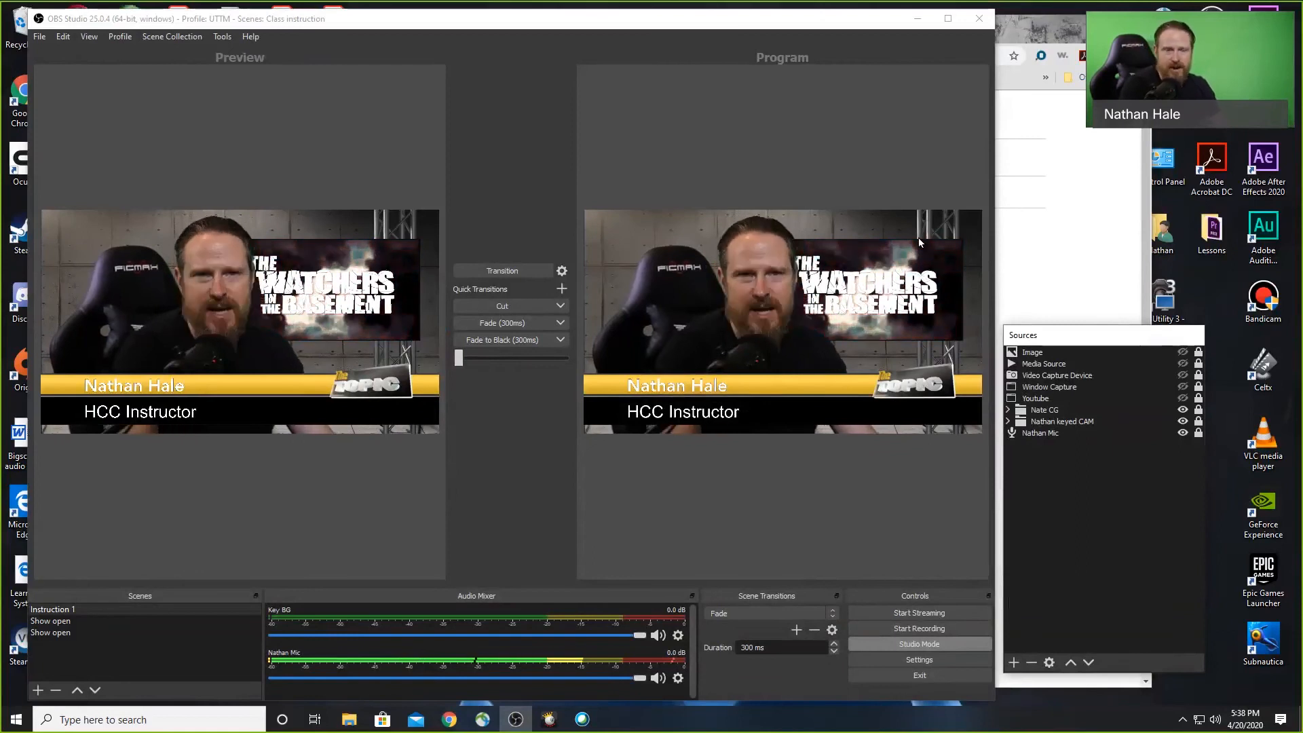
pyautogui.click(1114, 203)
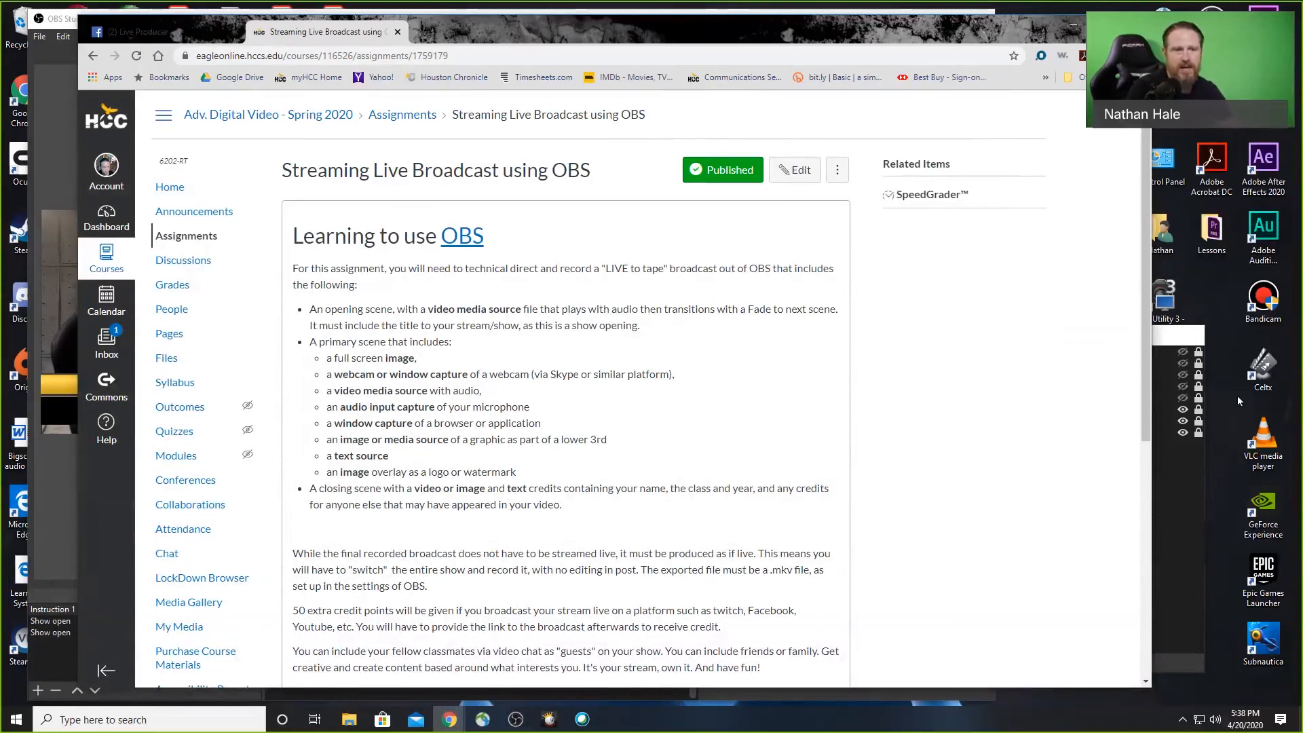
pyautogui.click(1172, 334)
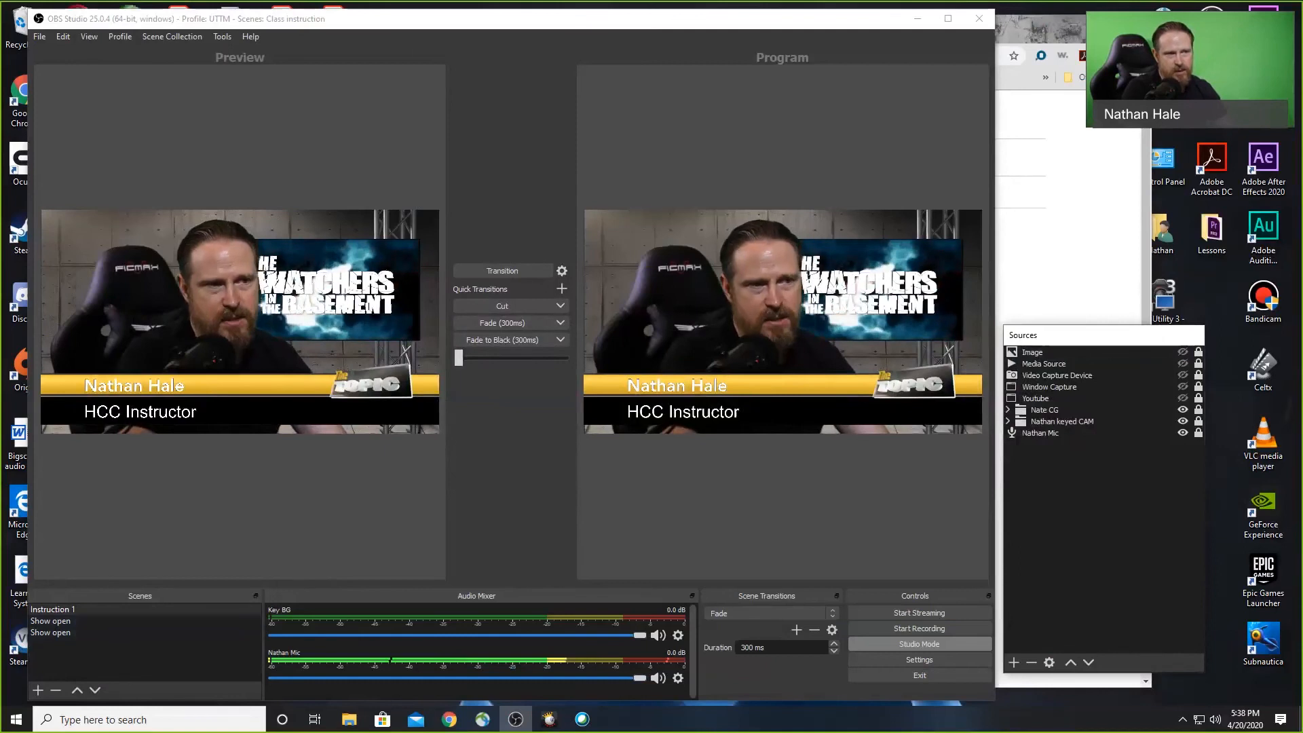
# - Play the first Show open scene in the program with a 300 ms fade, consult the assignment, and fade back to Instruction 1
pyautogui.click(58, 621)
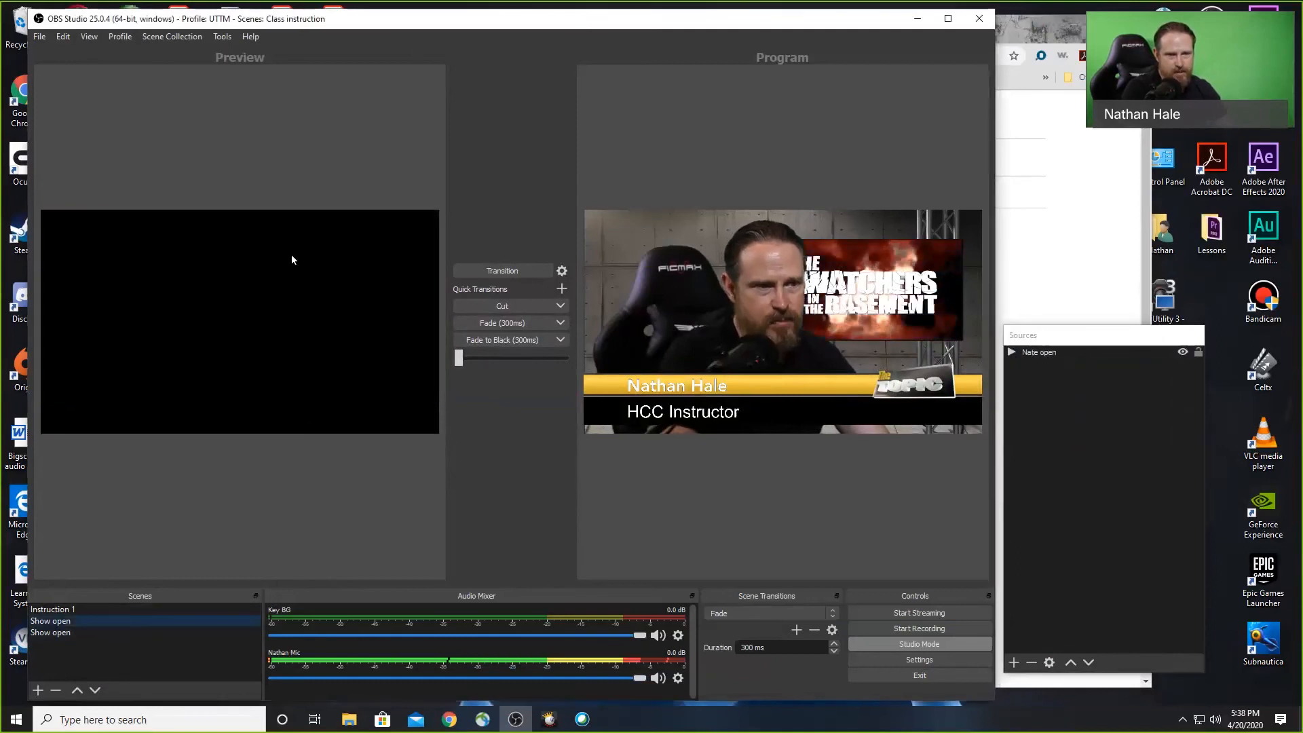
pyautogui.click(509, 325)
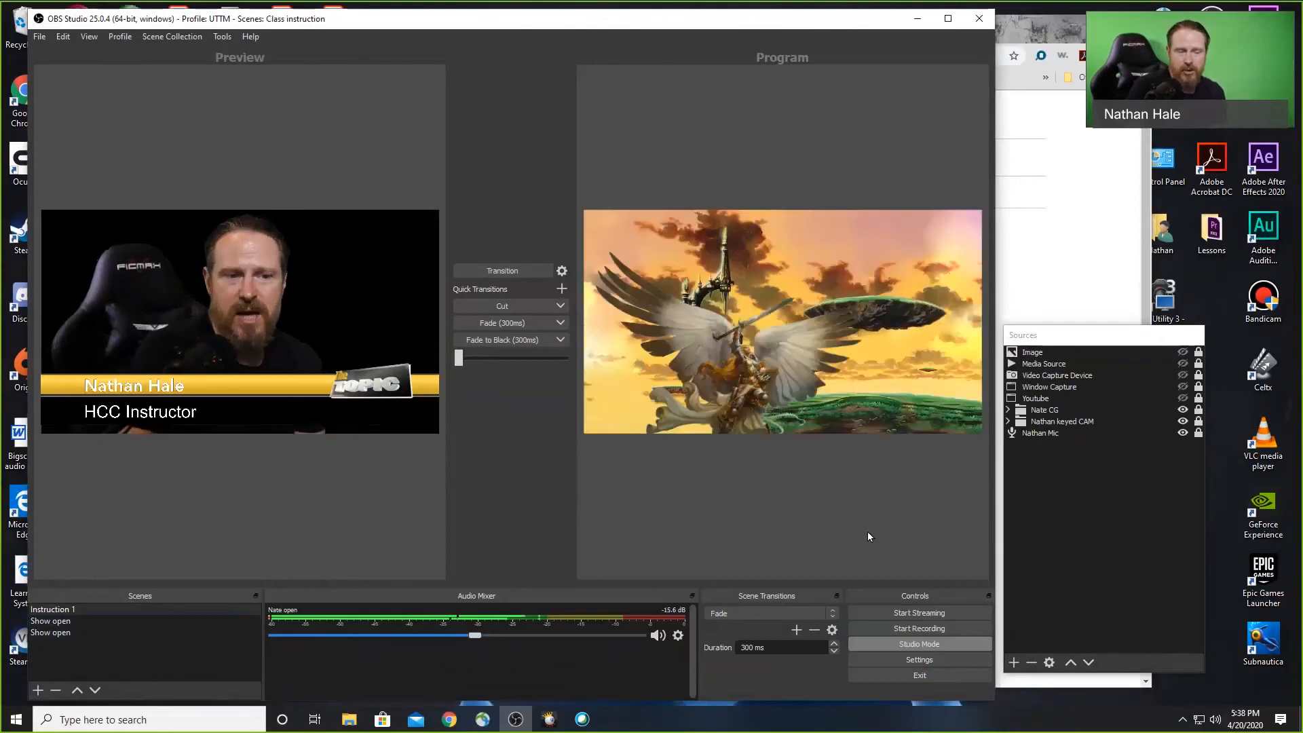
pyautogui.click(1054, 265)
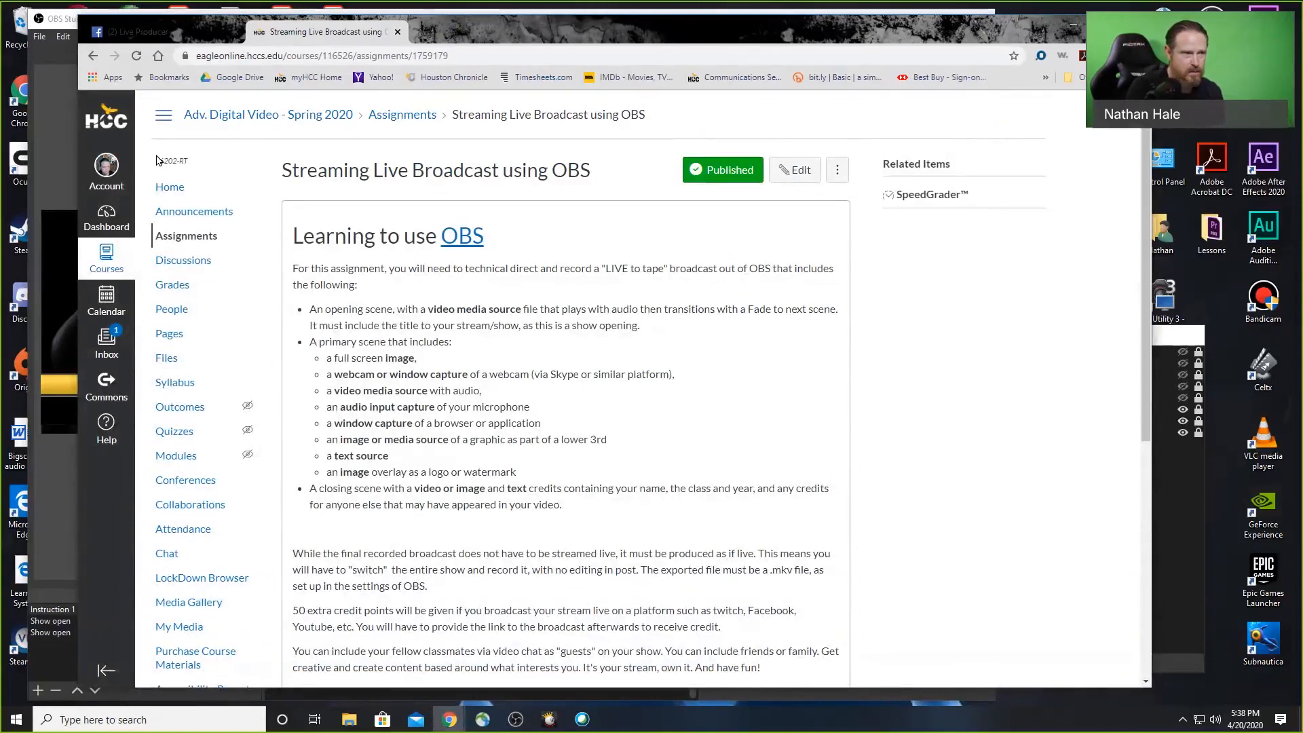
pyautogui.click(65, 149)
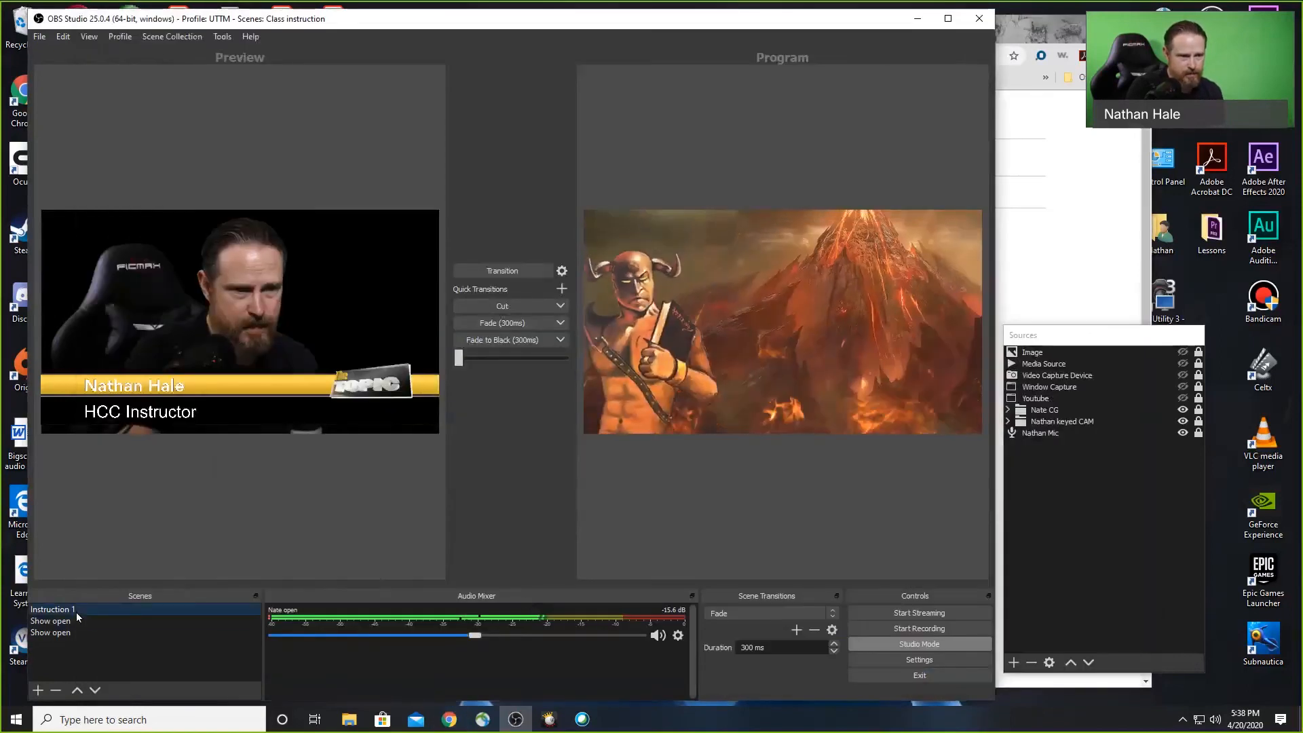
pyautogui.click(523, 322)
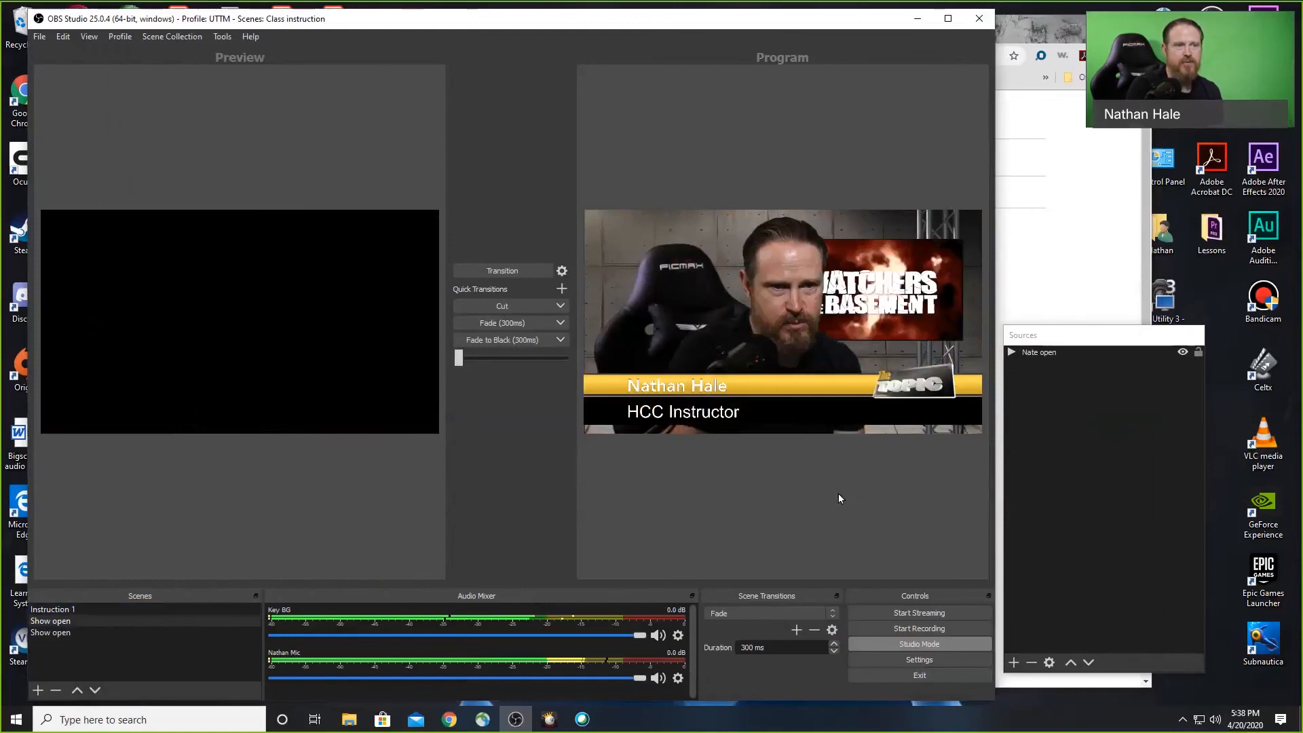
# - Consult the closing scene requirement, then demonstrate 300 ms fades to the second Show open scene and back to Instruction 1
pyautogui.click(1111, 130)
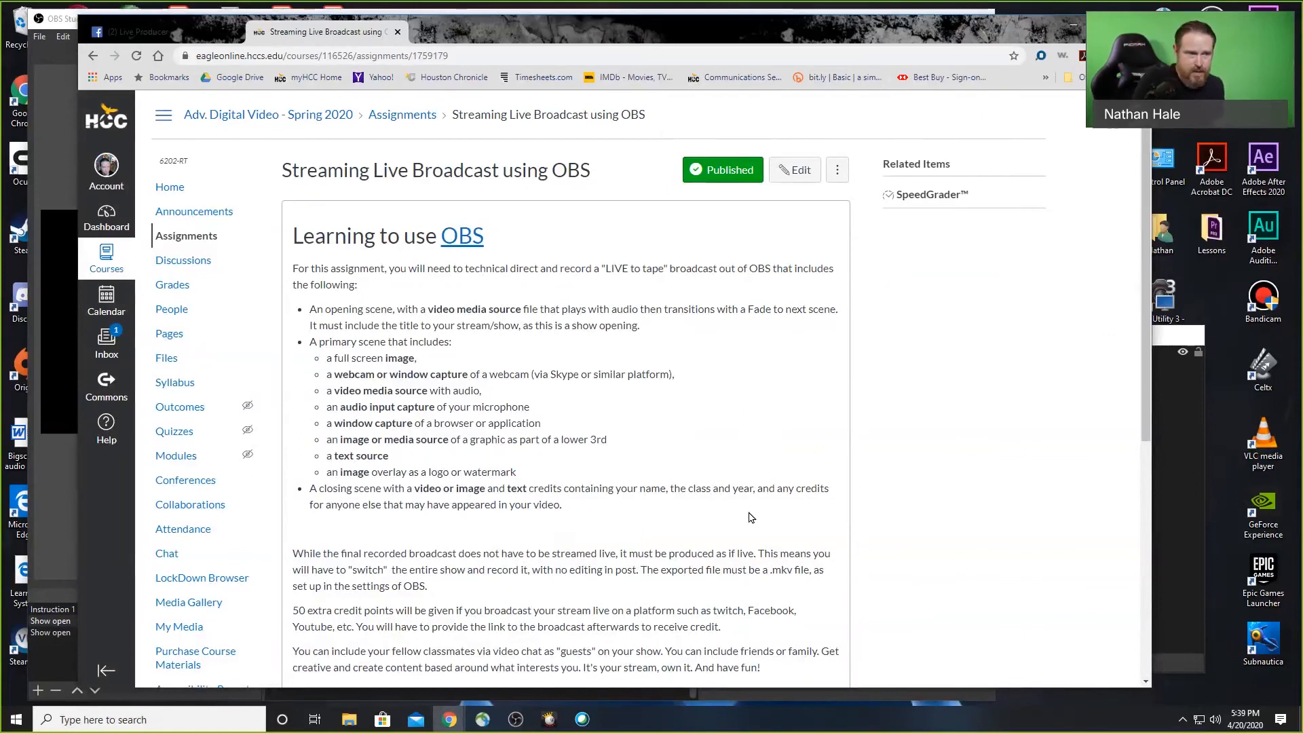
pyautogui.click(68, 544)
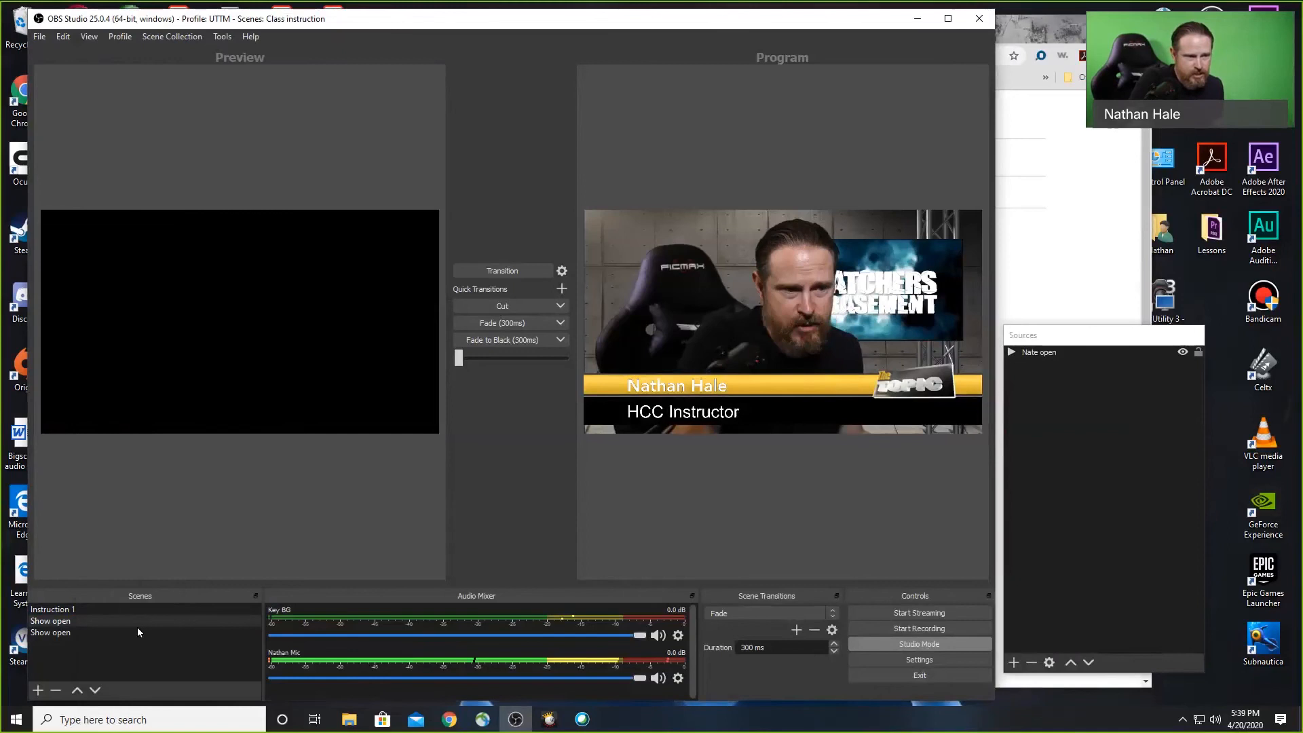
pyautogui.click(71, 633)
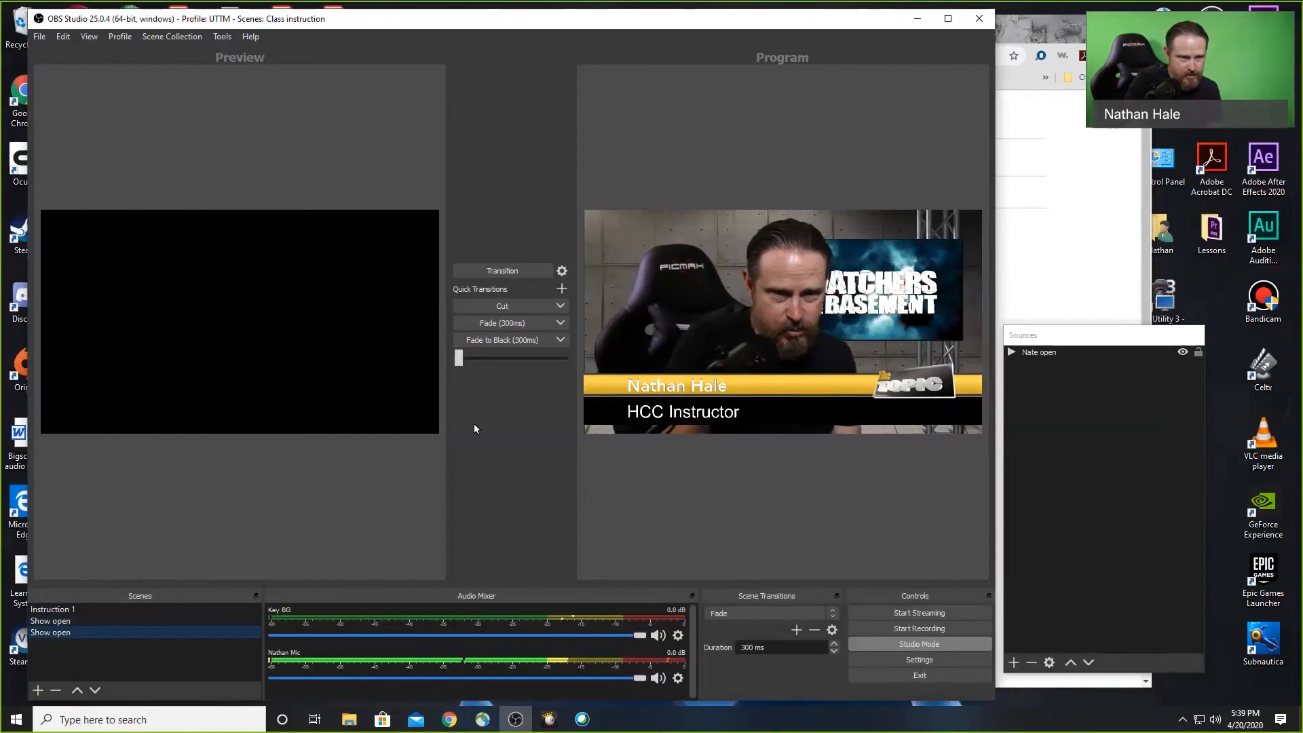
pyautogui.click(478, 322)
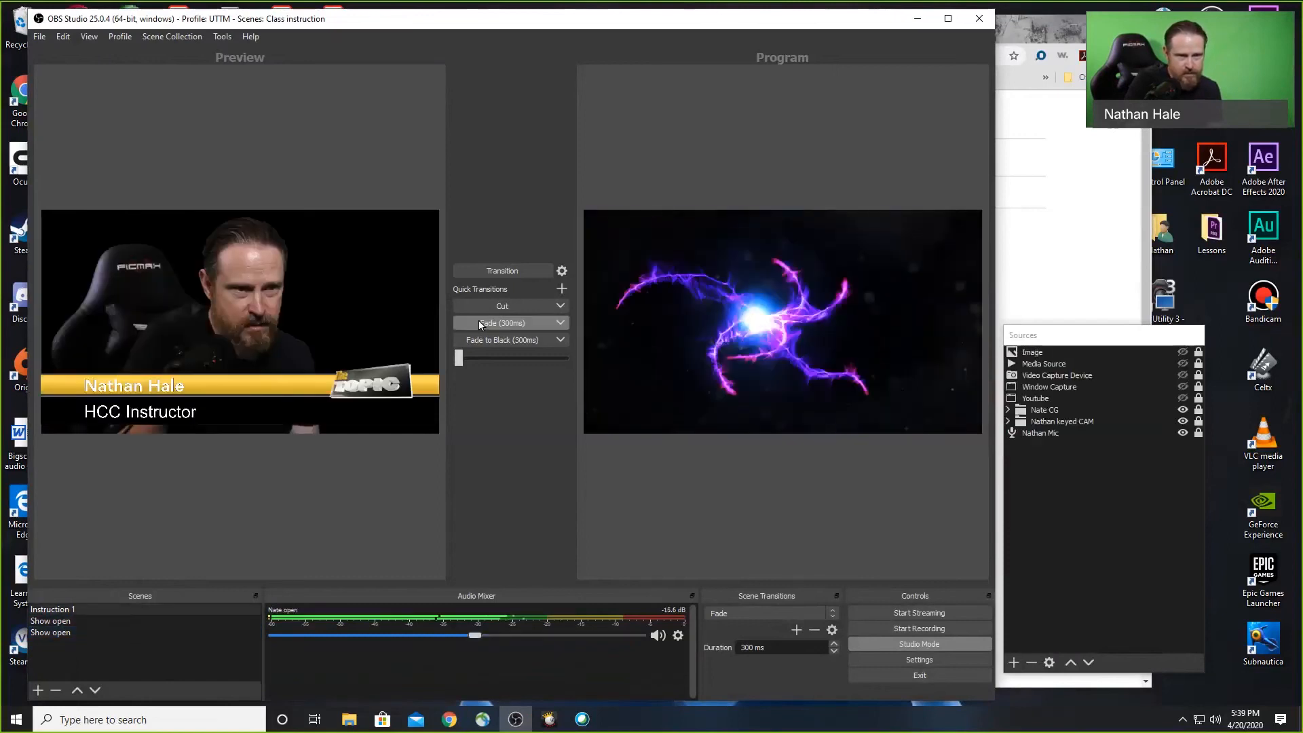
pyautogui.click(79, 633)
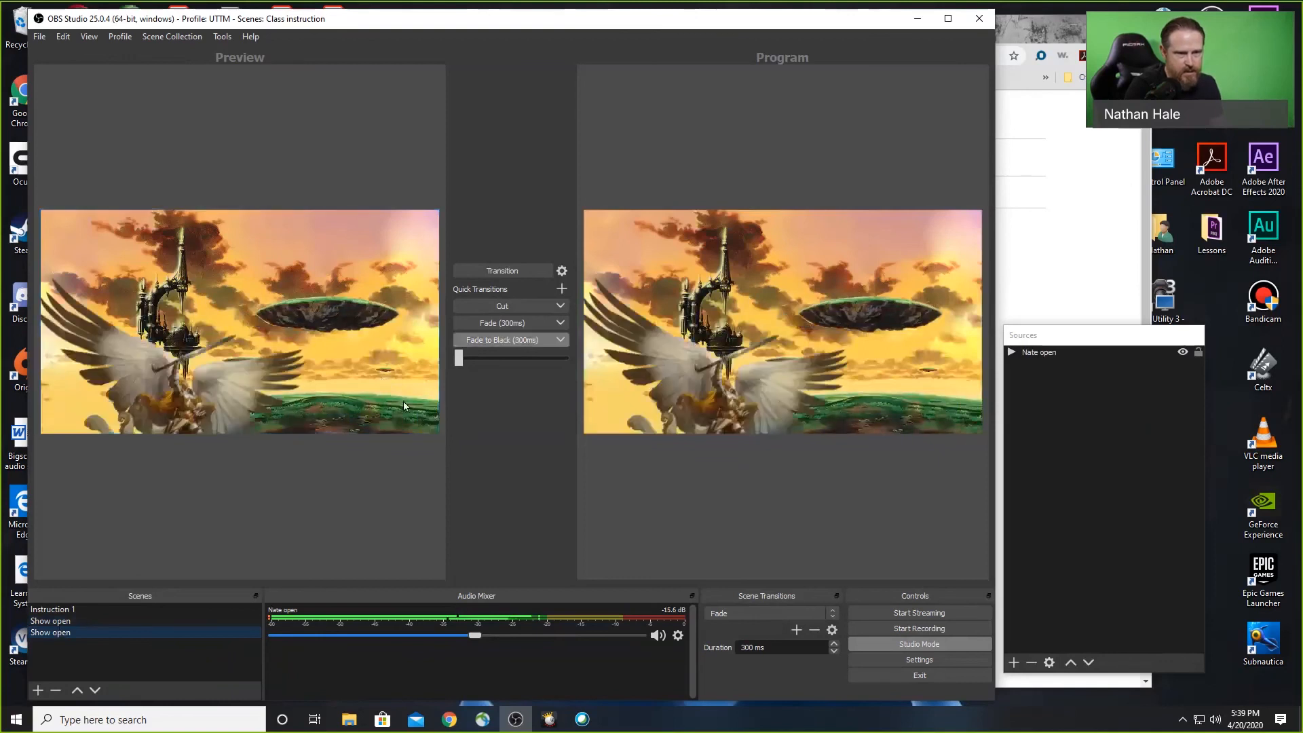
pyautogui.click(74, 610)
pyautogui.click(500, 322)
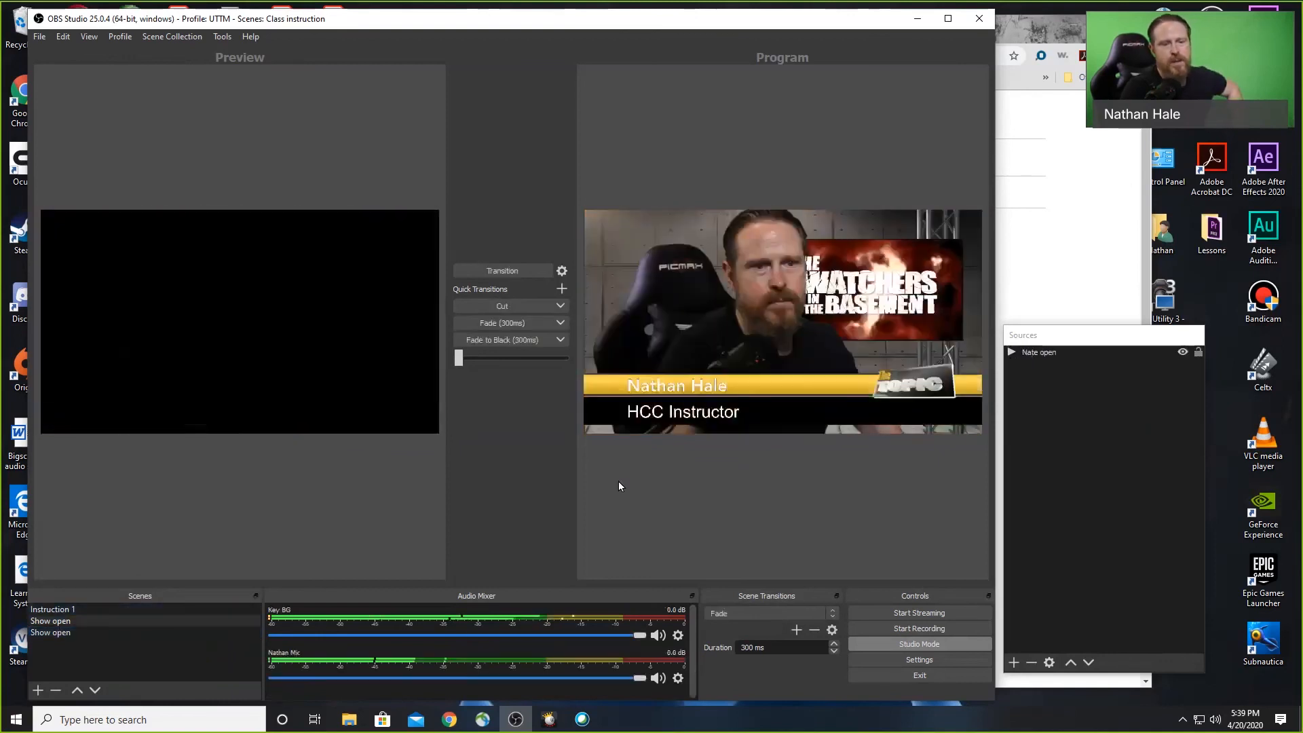
# - Read the assignment's recording format, extra credit and guest notes in Chrome and return to OBS Studio
pyautogui.click(1127, 299)
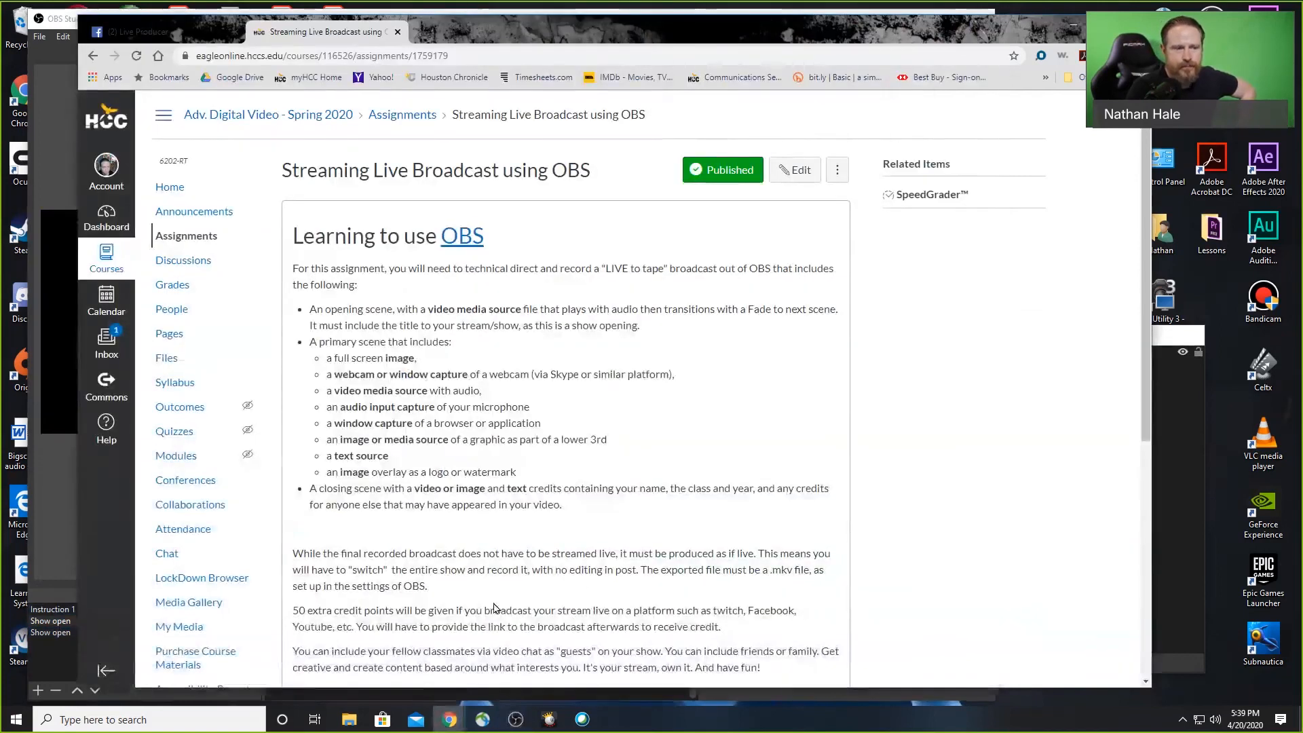
pyautogui.scroll(-2, 588, 480)
pyautogui.scroll(1, 589, 479)
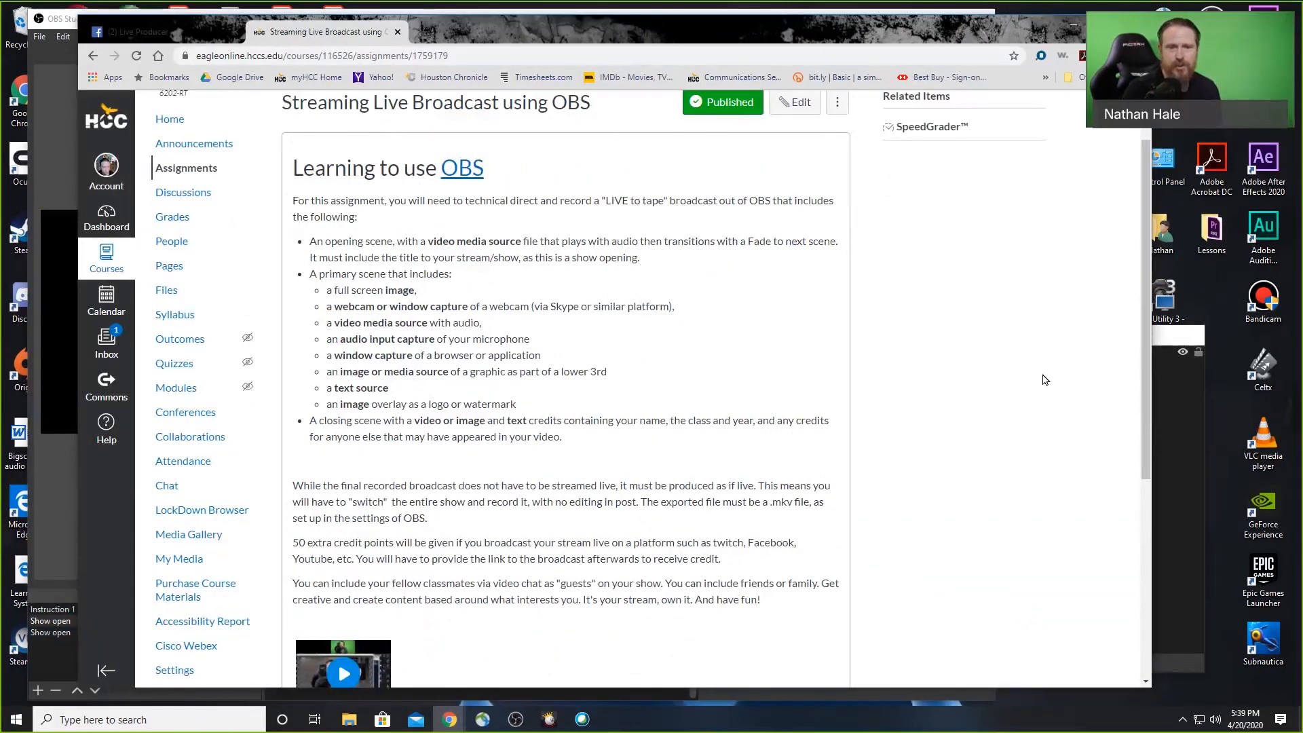
pyautogui.hotkey('alt', 'Tab')
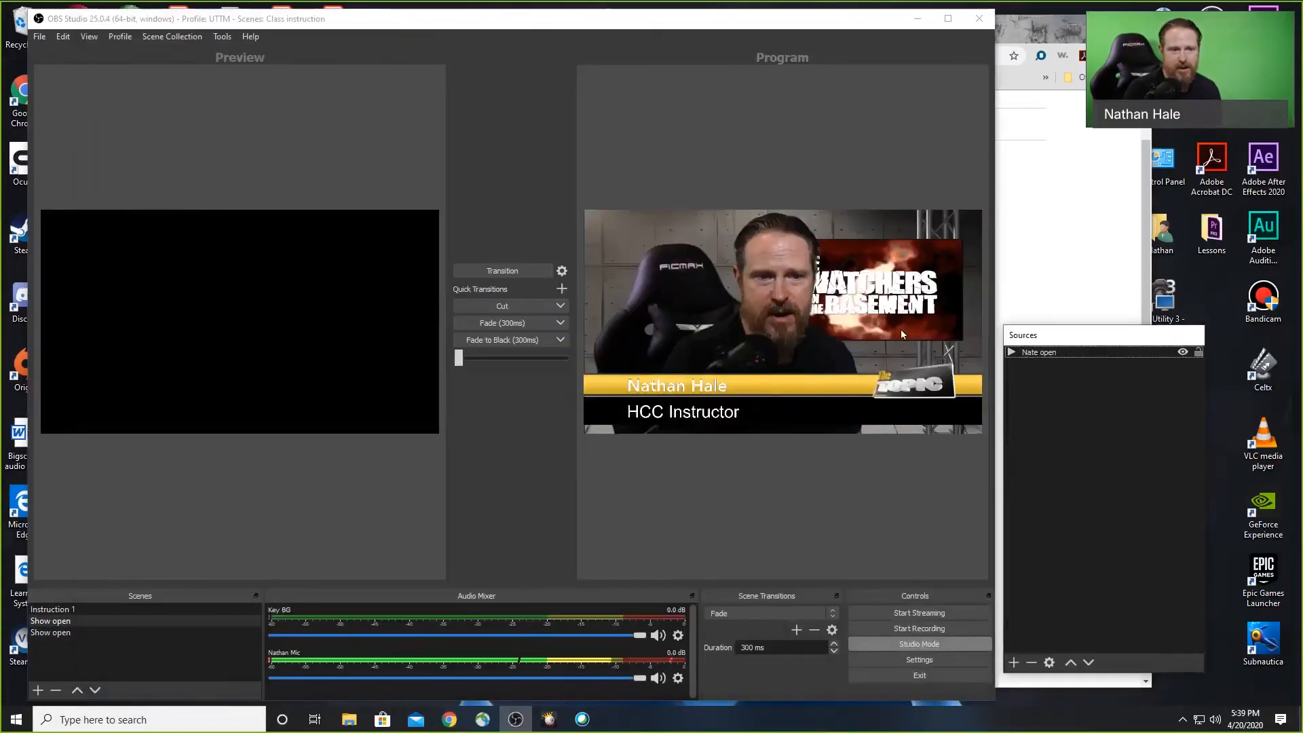
# - Replay the first Show open scene in the program with a 300 ms fade, and fade back to the Instruction 1 scene
pyautogui.click(54, 632)
pyautogui.click(504, 323)
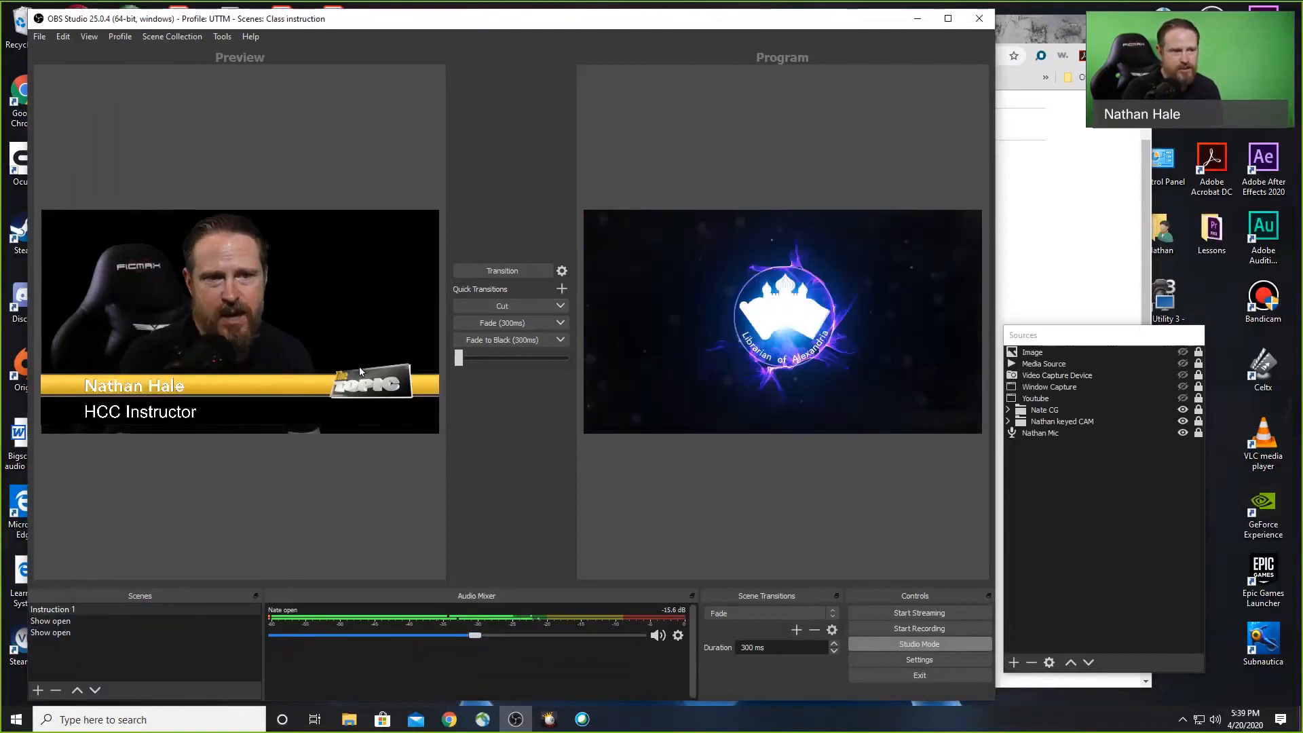
pyautogui.click(53, 621)
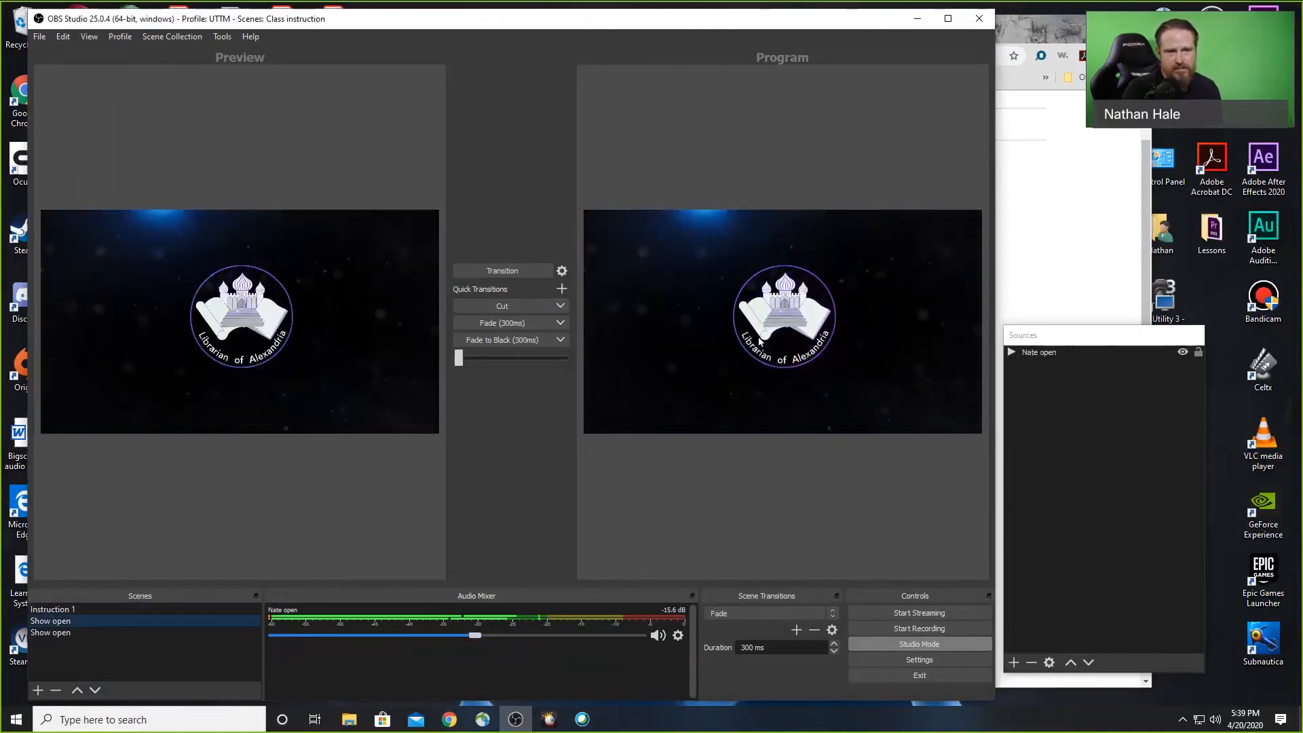
pyautogui.click(1080, 215)
pyautogui.click(42, 485)
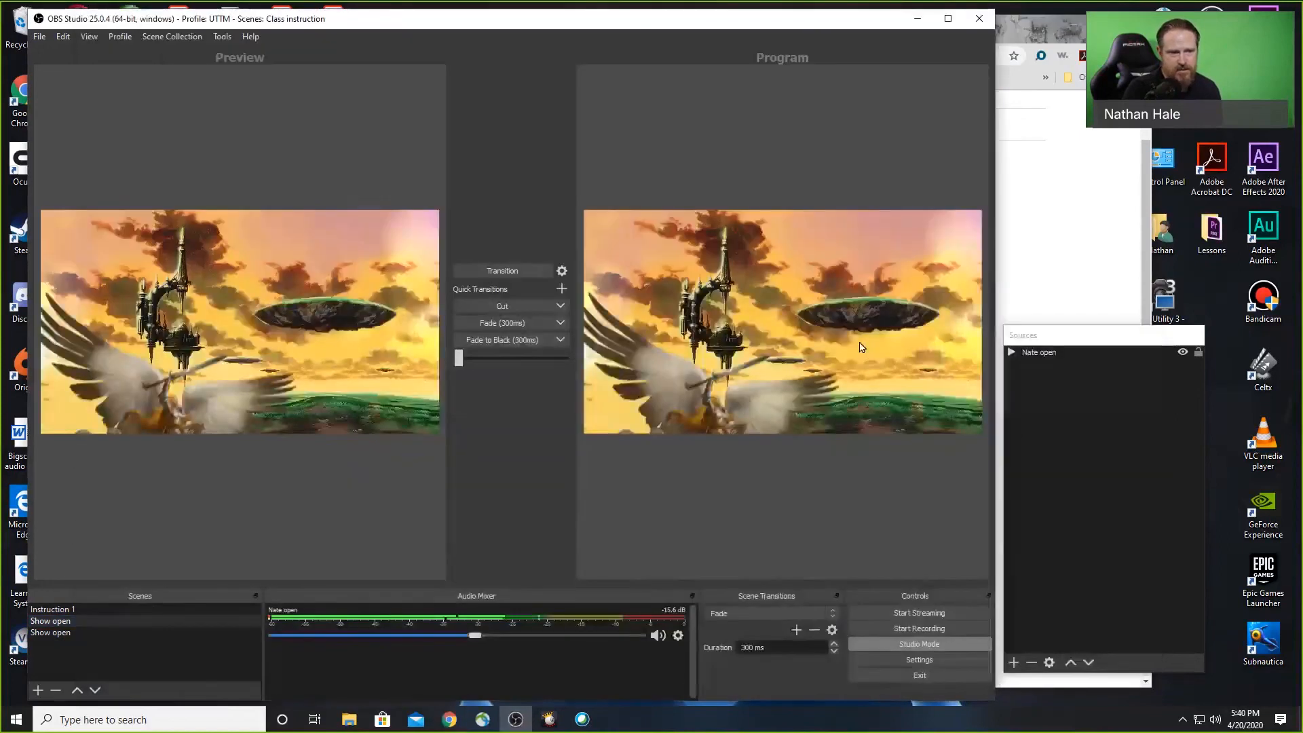
pyautogui.click(76, 610)
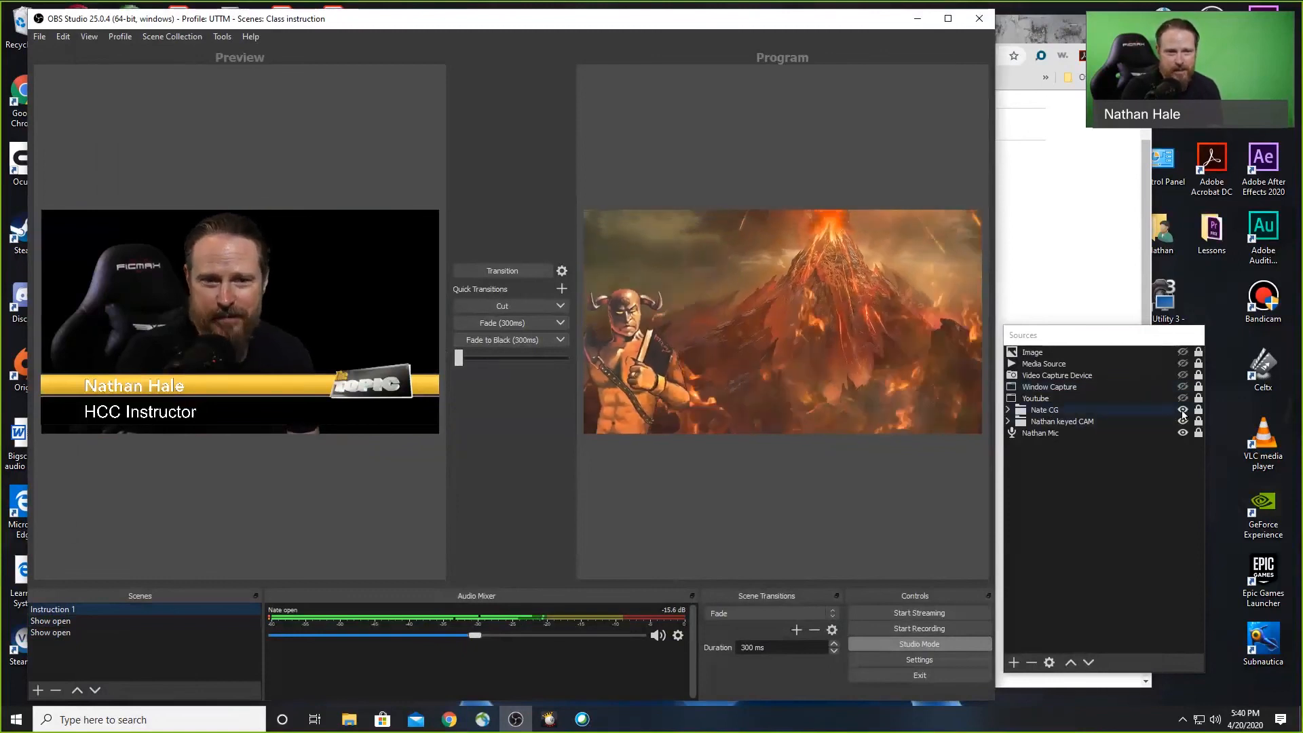
pyautogui.click(505, 323)
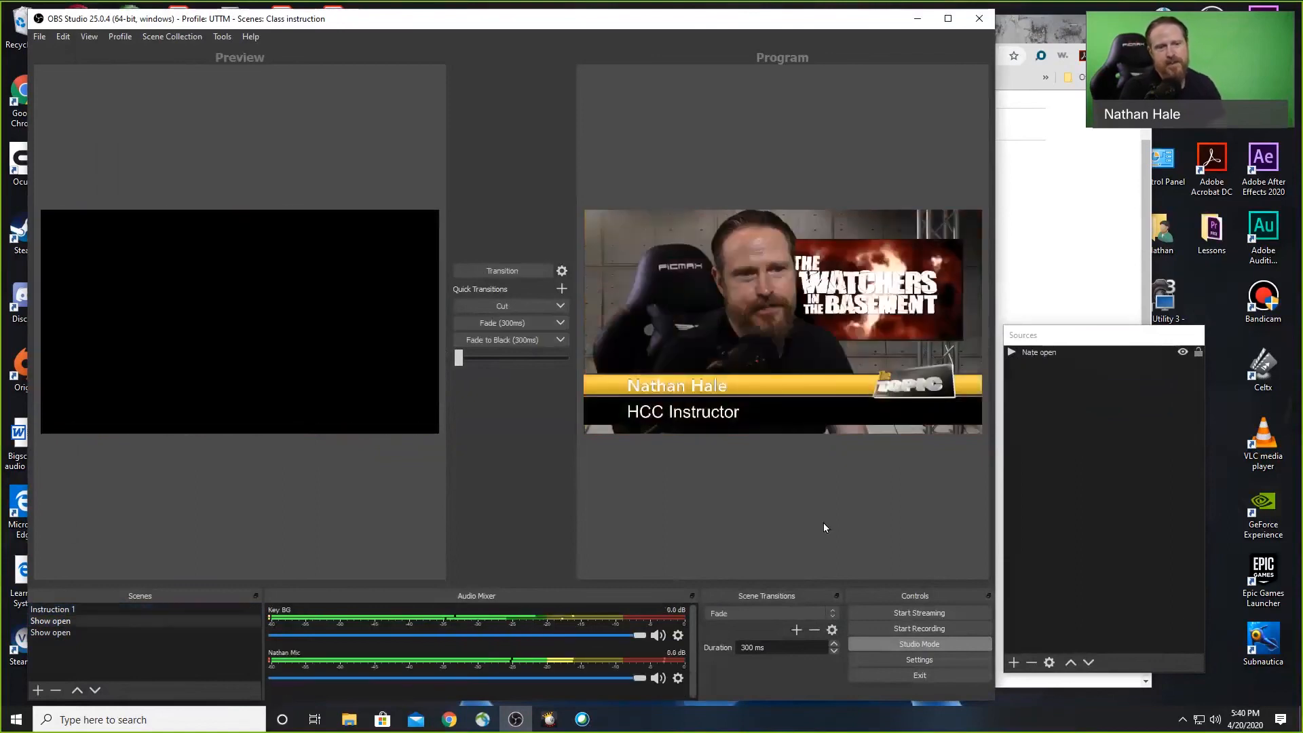
# - Review the assignment's opening, primary and closing scene requirements in Chrome and return to OBS Studio
pyautogui.click(1122, 211)
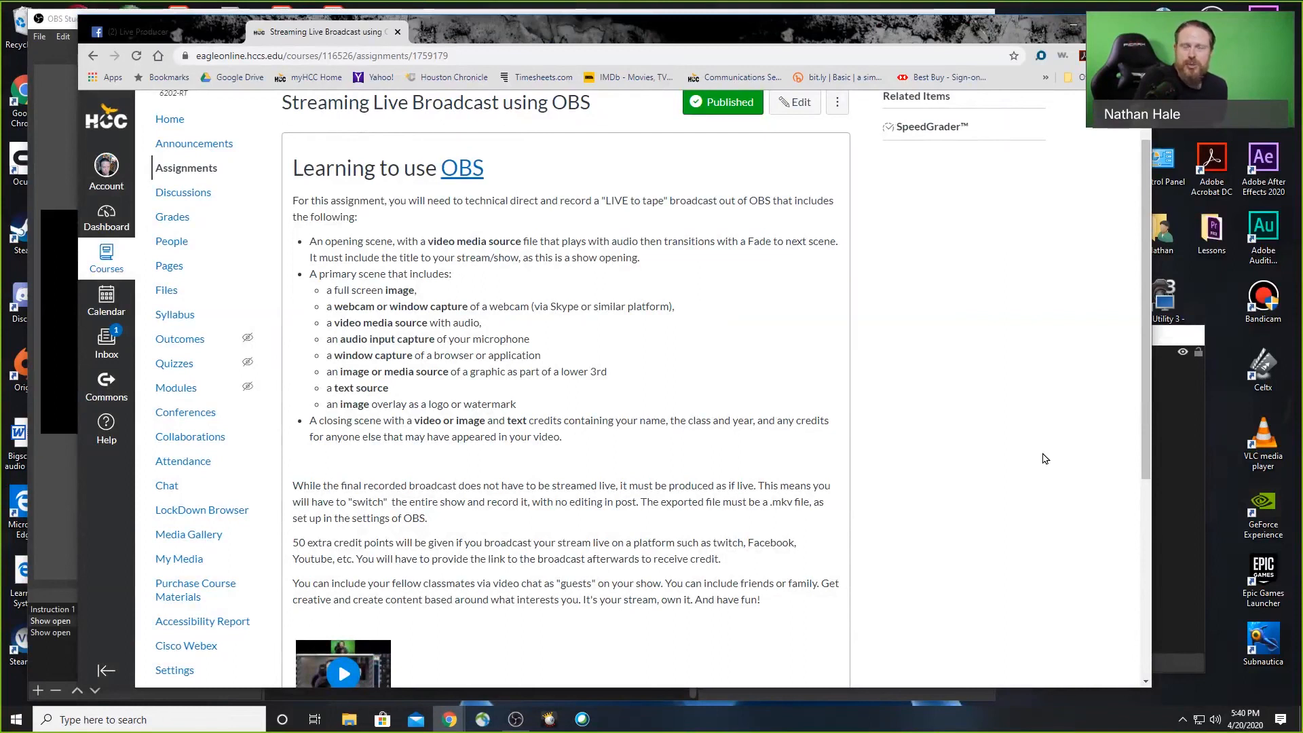
pyautogui.scroll(1, 1045, 459)
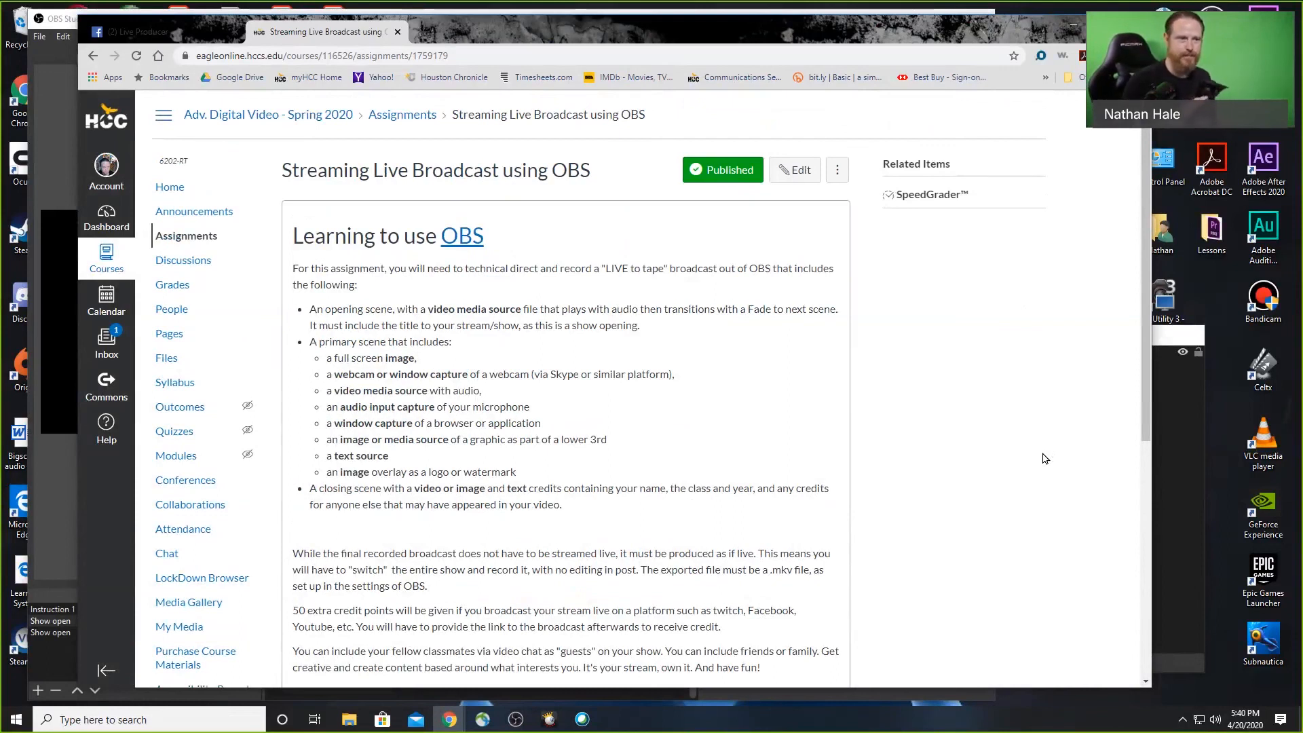
pyautogui.click(53, 175)
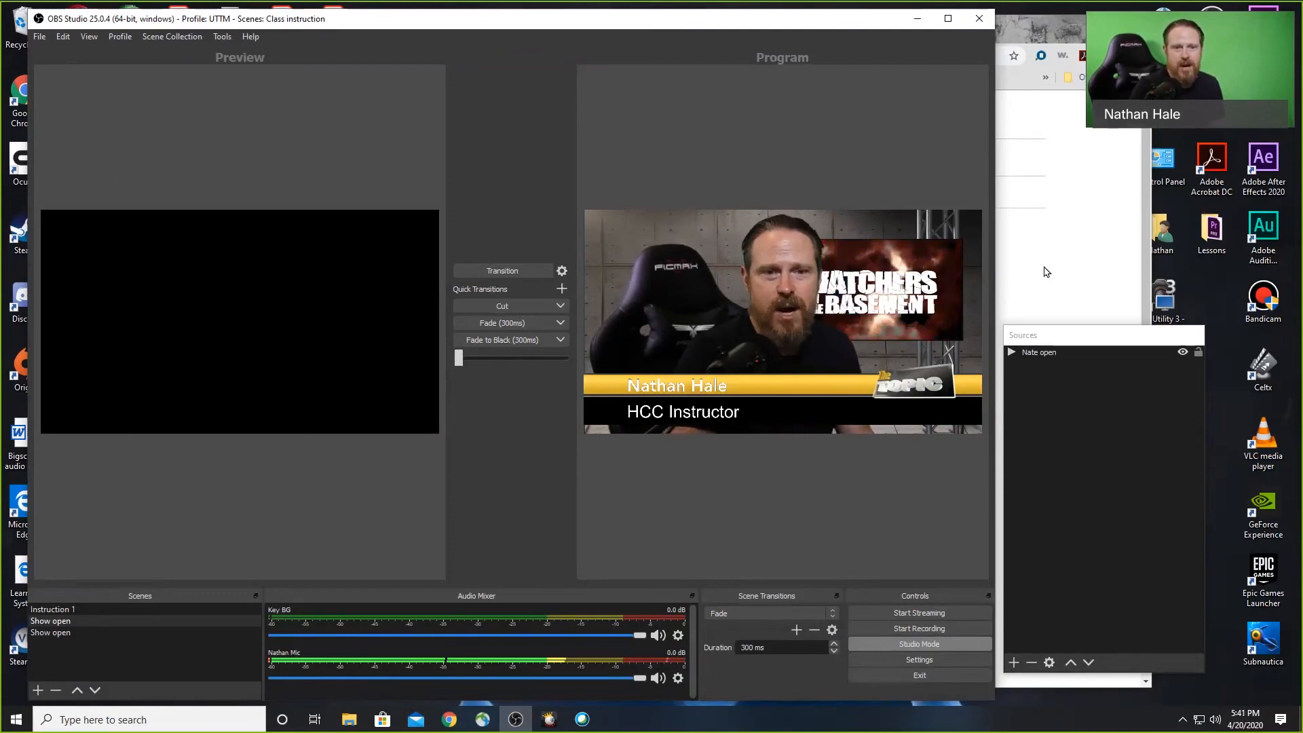
# - Examine the full assignment page in Chrome, including its scene requirements, tutorial video links, points, submission type and due and availability dates
pyautogui.click(1078, 267)
pyautogui.scroll(-6, 699, 509)
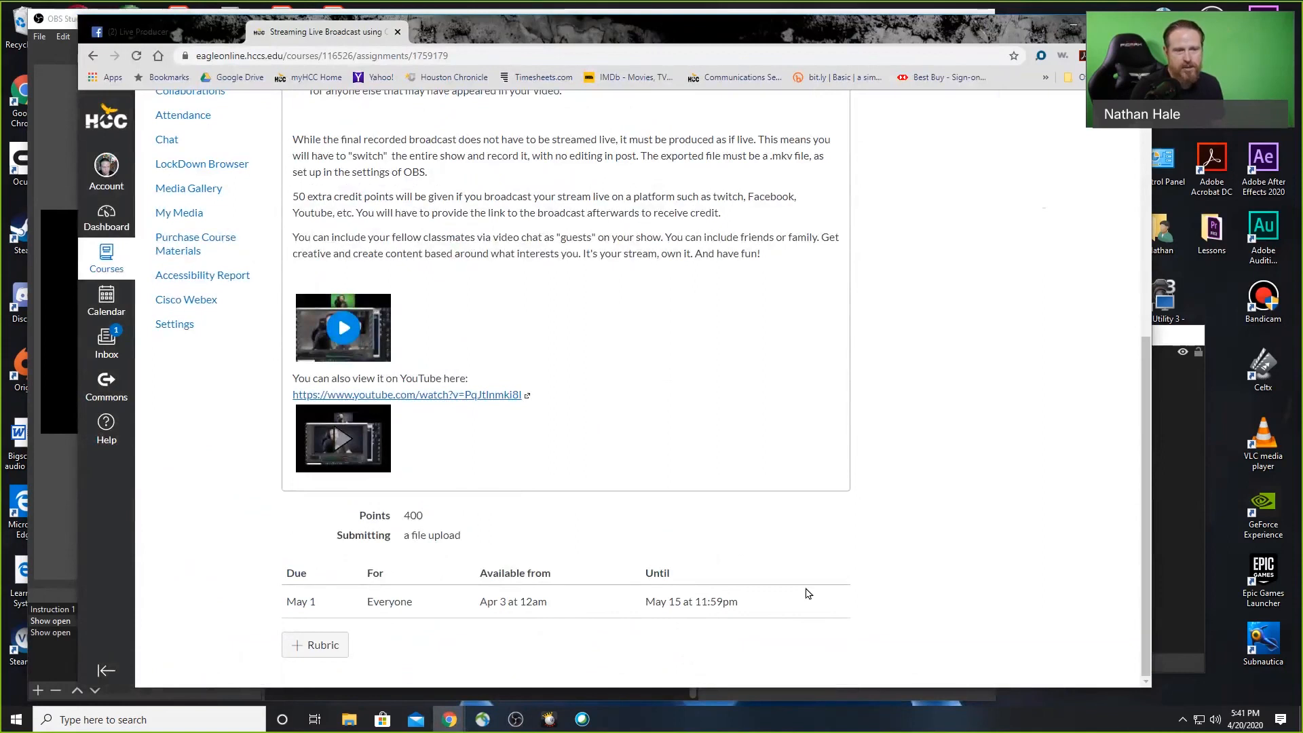
pyautogui.scroll(3, 806, 594)
pyautogui.scroll(-3, 806, 595)
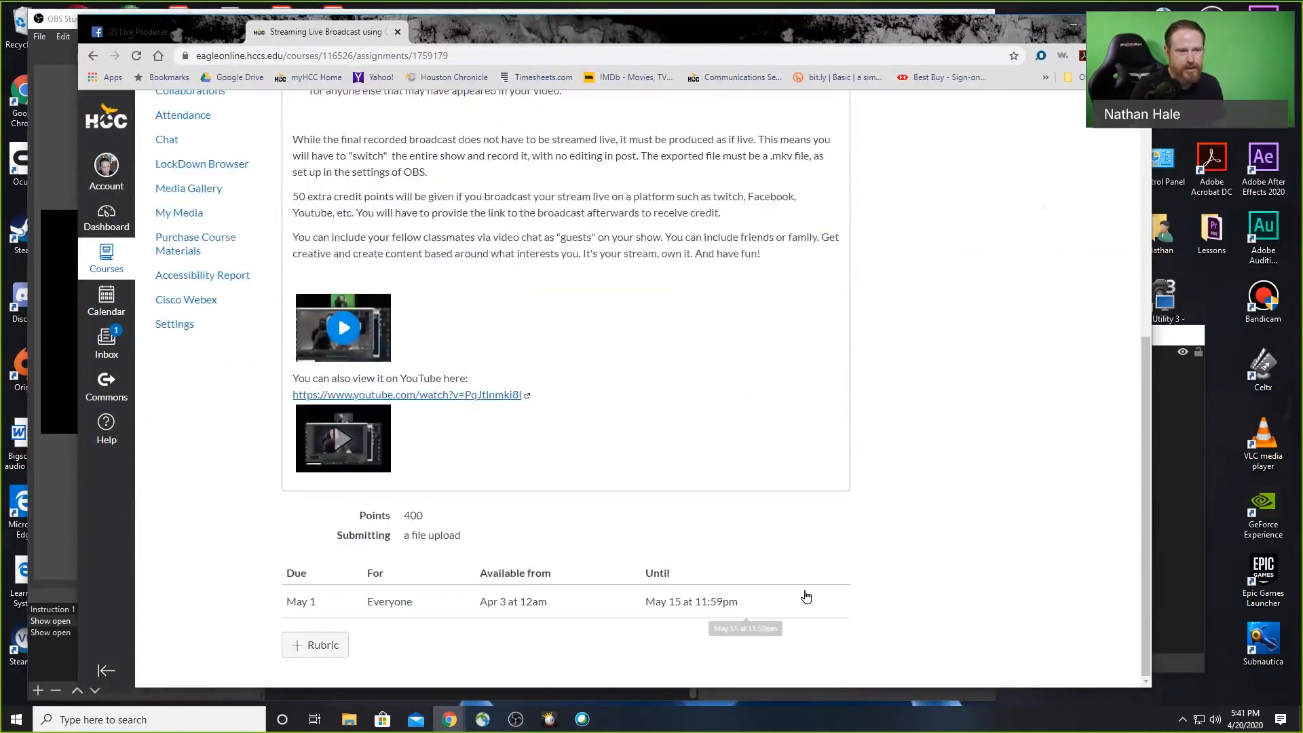
pyautogui.scroll(6, 824, 548)
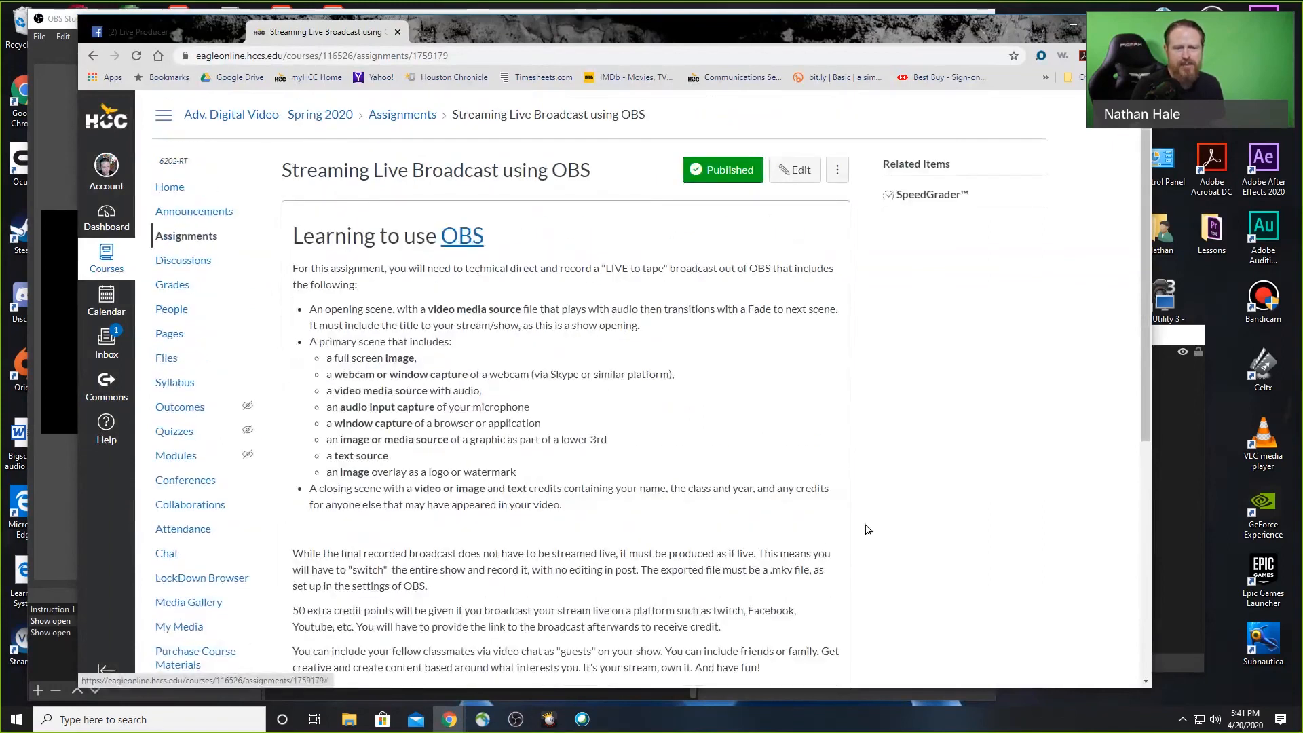
pyautogui.scroll(-6, 862, 533)
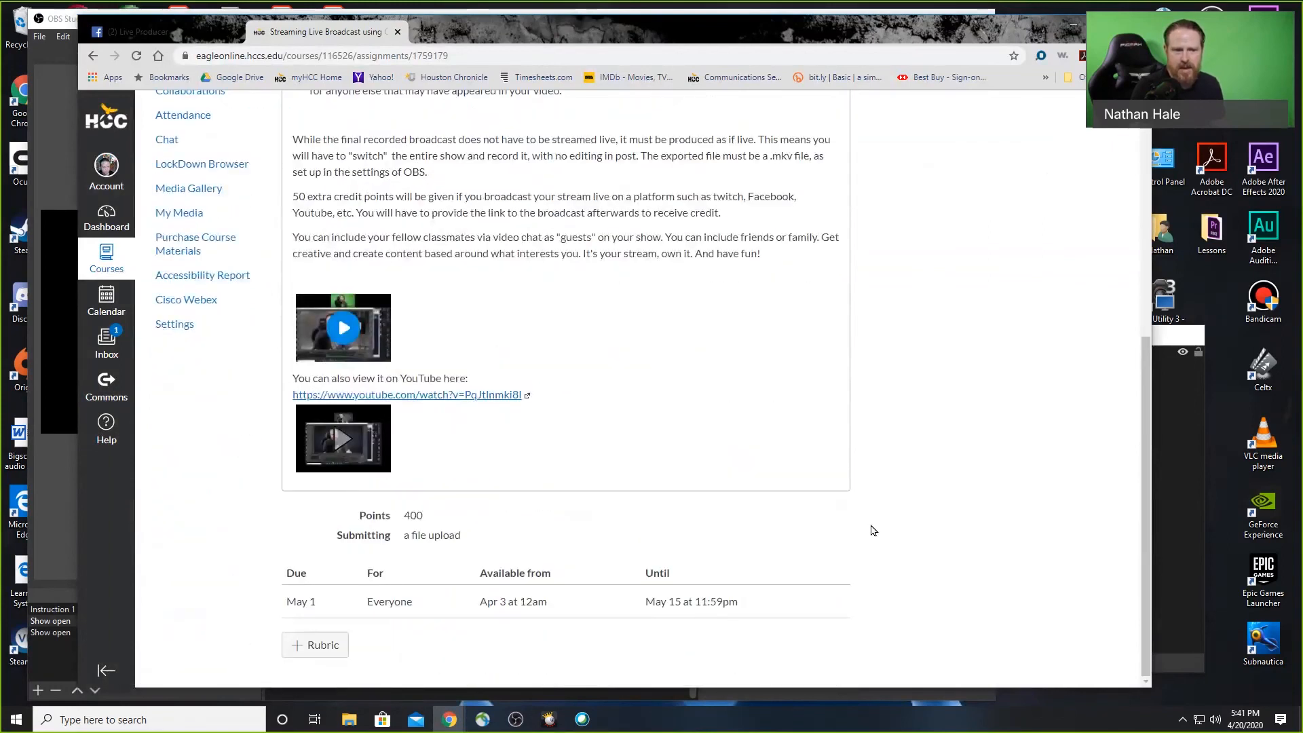
pyautogui.scroll(1, 871, 530)
pyautogui.scroll(-1, 869, 530)
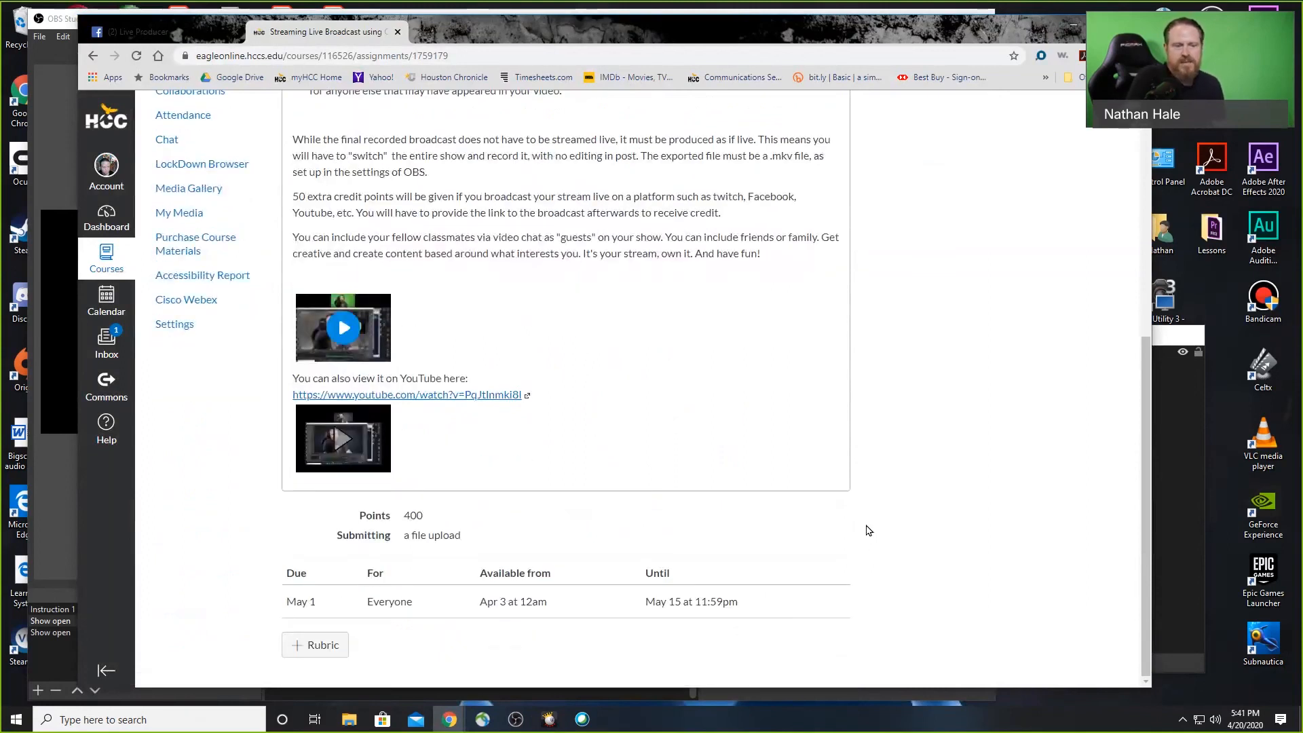
pyautogui.scroll(1, 867, 531)
pyautogui.scroll(6, 867, 531)
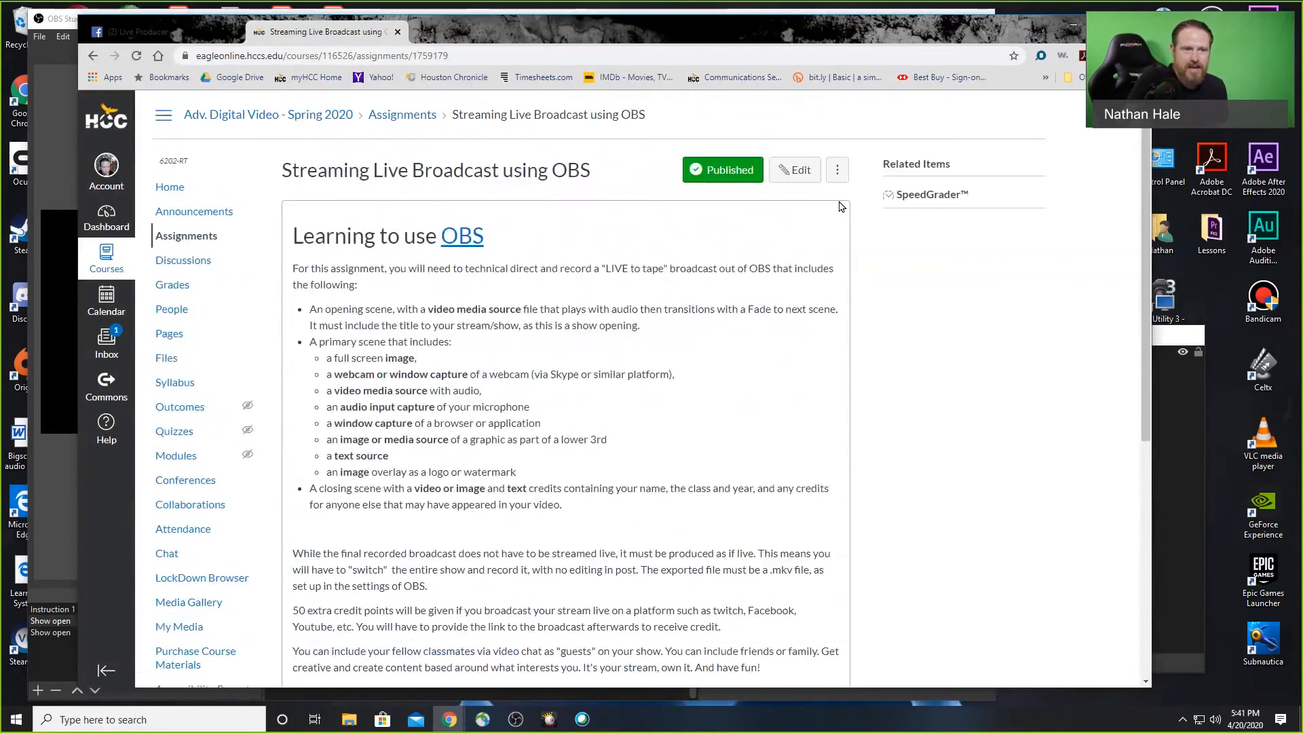
pyautogui.scroll(-1, 870, 352)
pyautogui.scroll(-3, 868, 350)
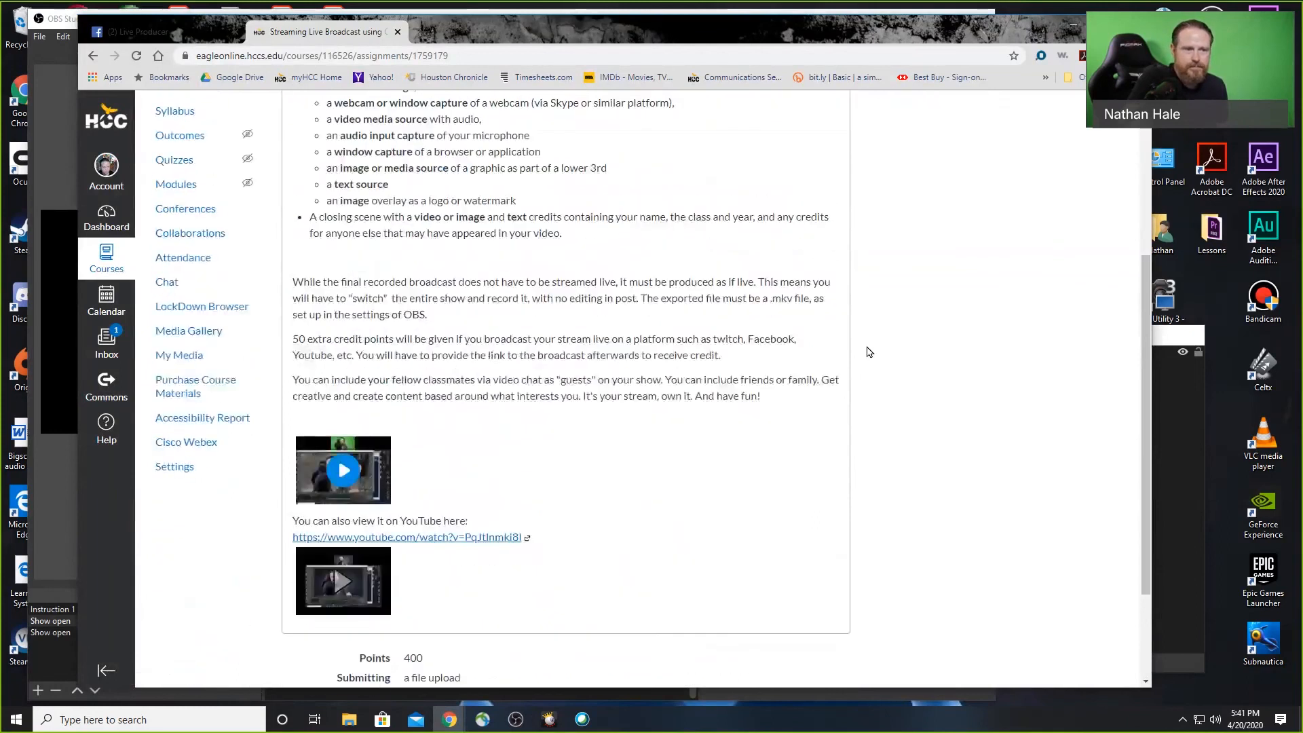
pyautogui.scroll(4, 869, 350)
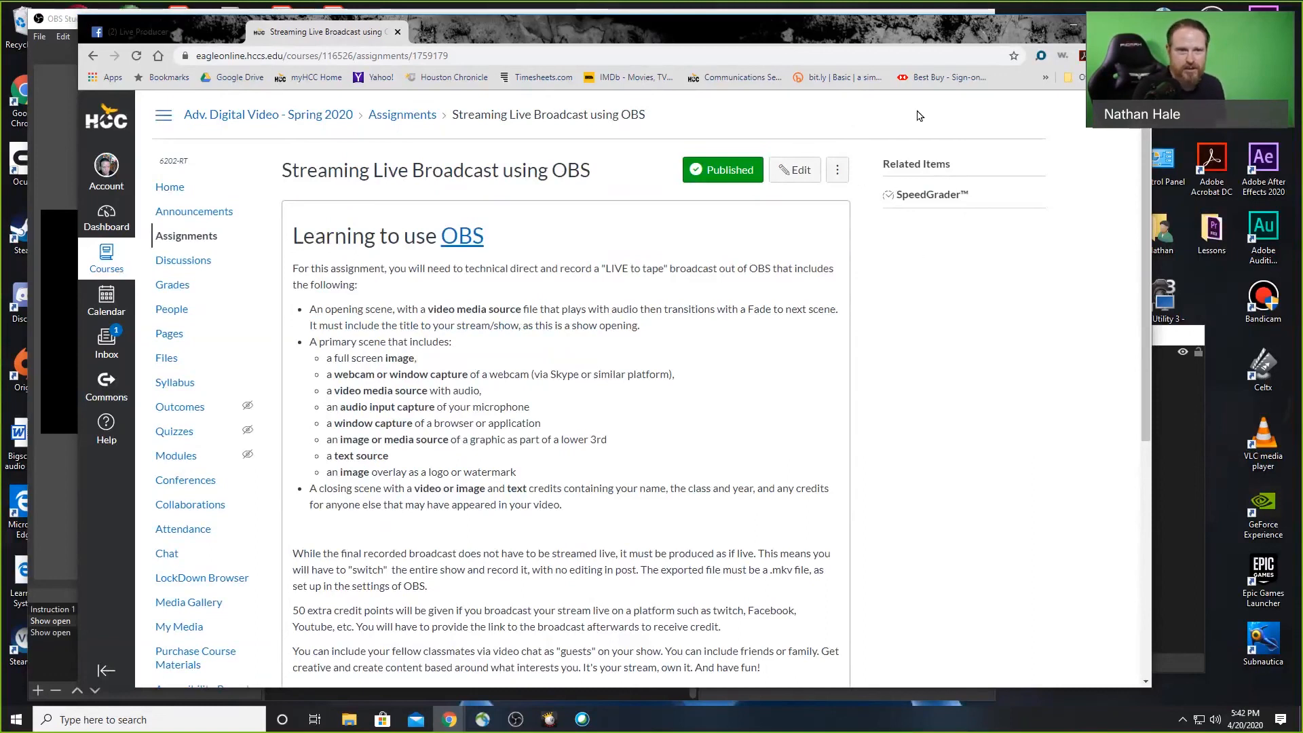
pyautogui.scroll(-5, 871, 213)
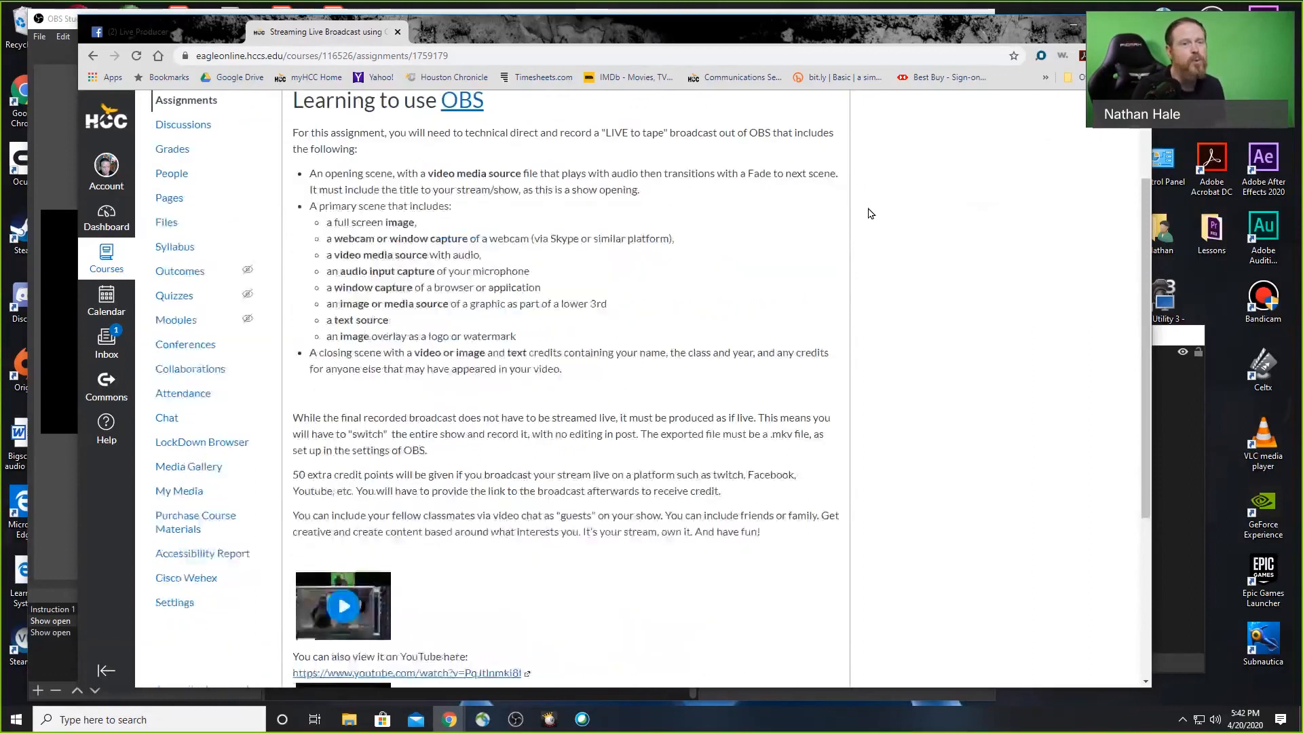
pyautogui.scroll(5, 871, 212)
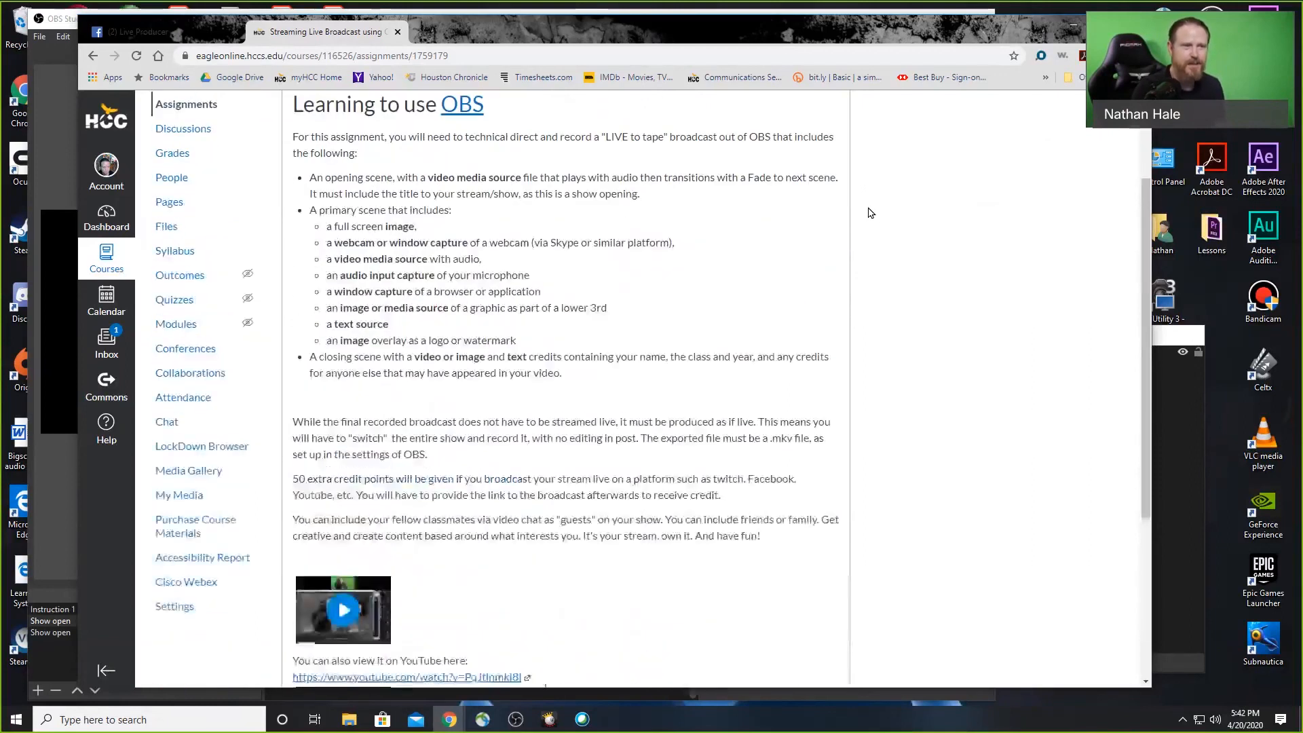
pyautogui.scroll(-1, 871, 213)
pyautogui.scroll(1, 870, 213)
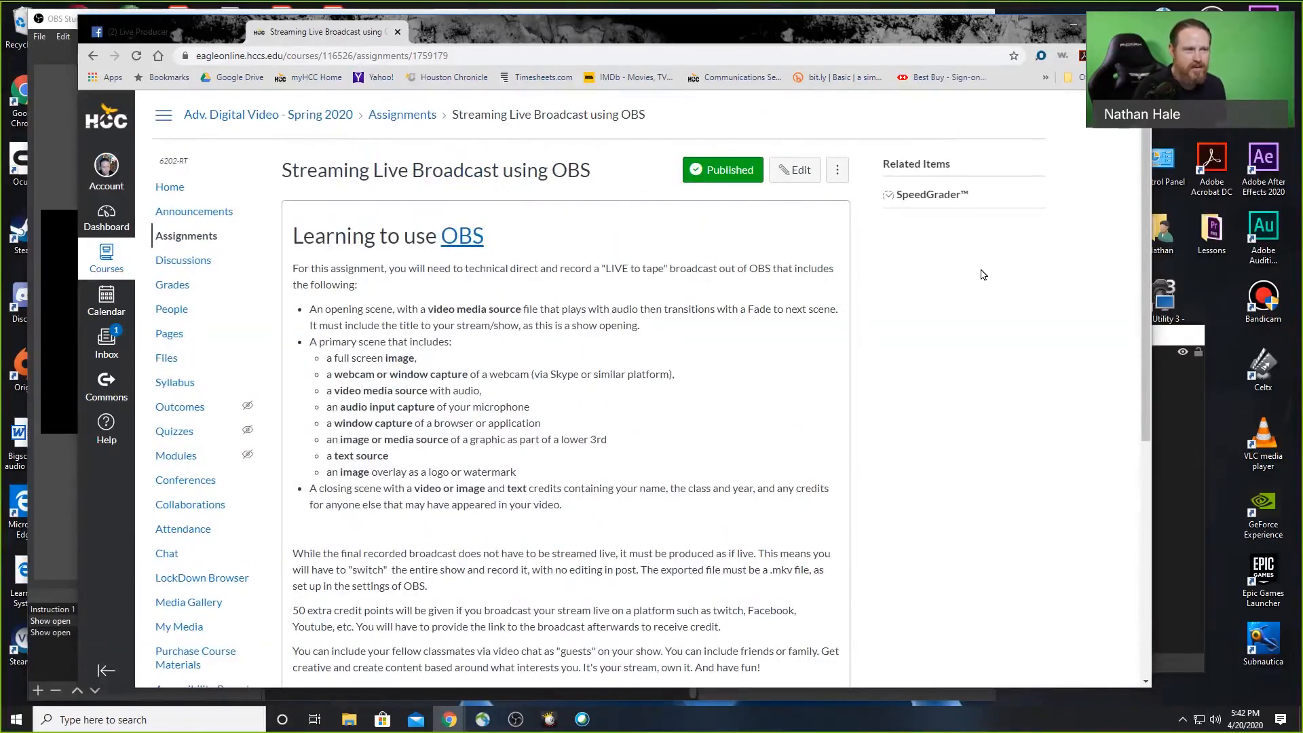
# - Return to OBS Studio and turn off Studio Mode to show only the live Instruction 1 output
pyautogui.click(39, 143)
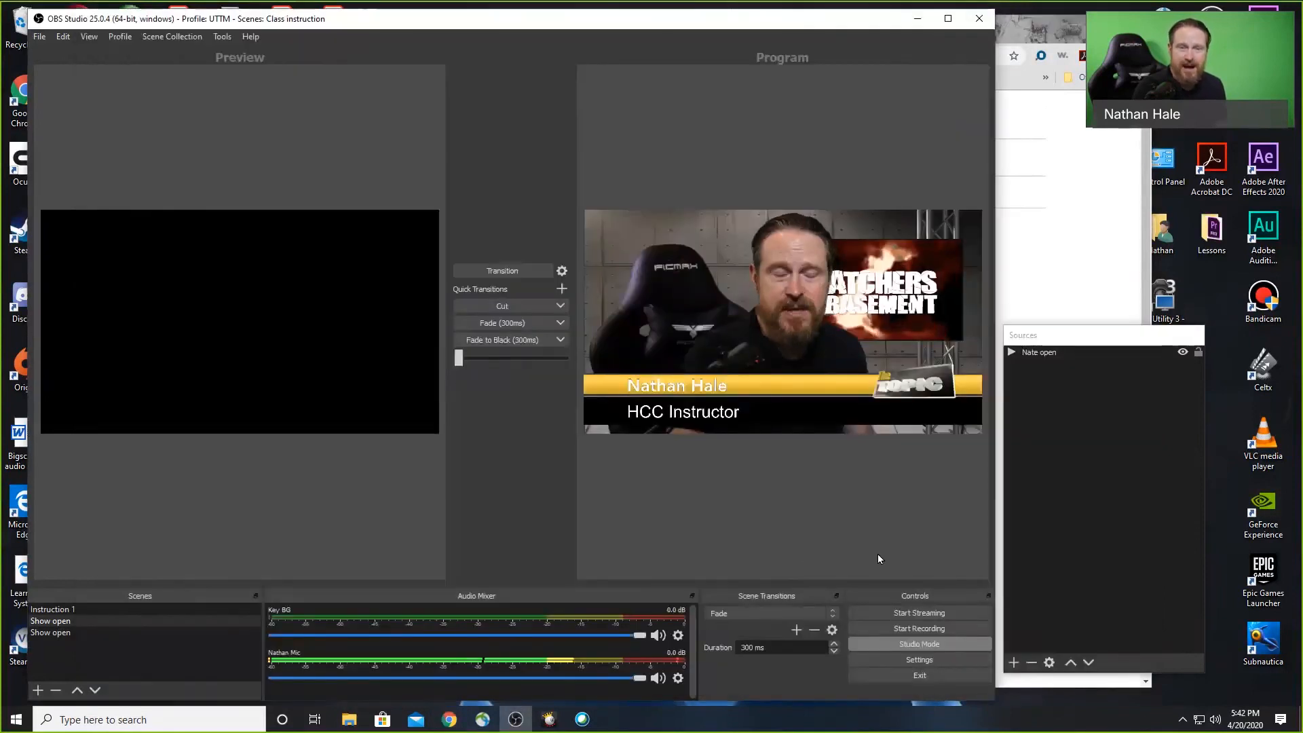
pyautogui.click(918, 641)
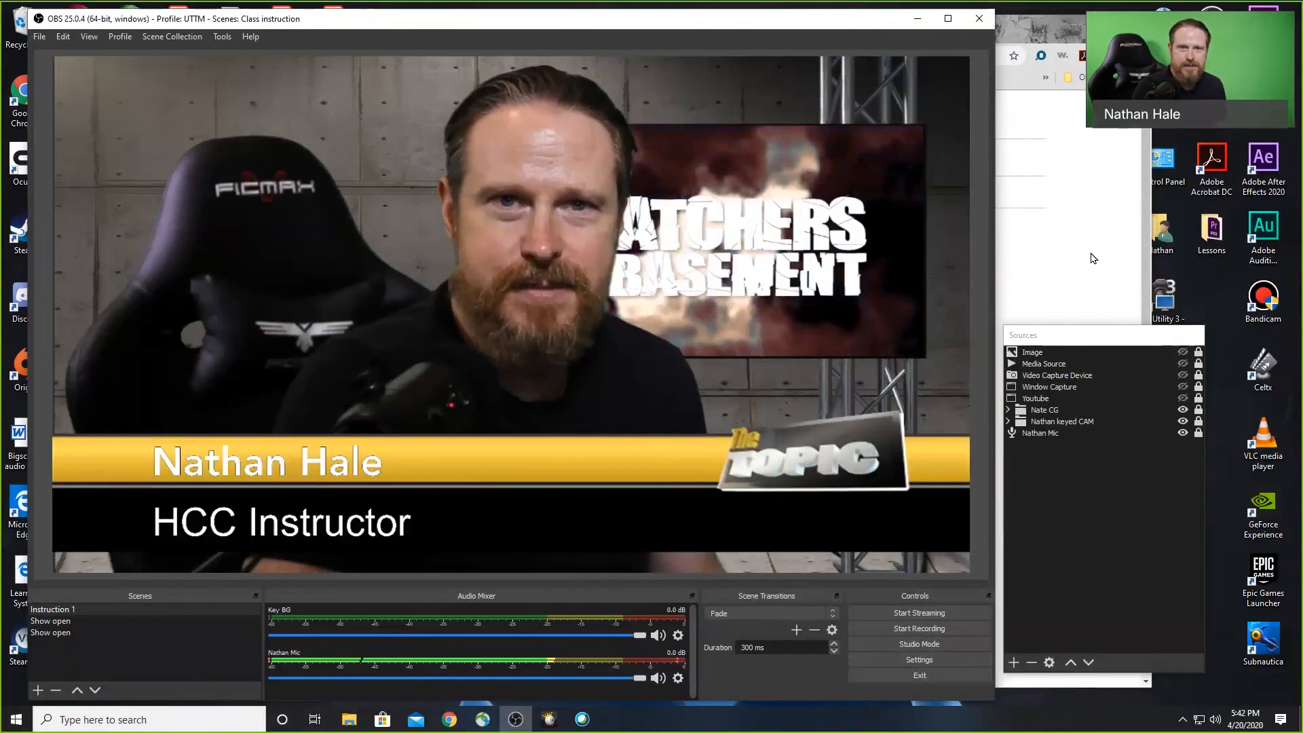